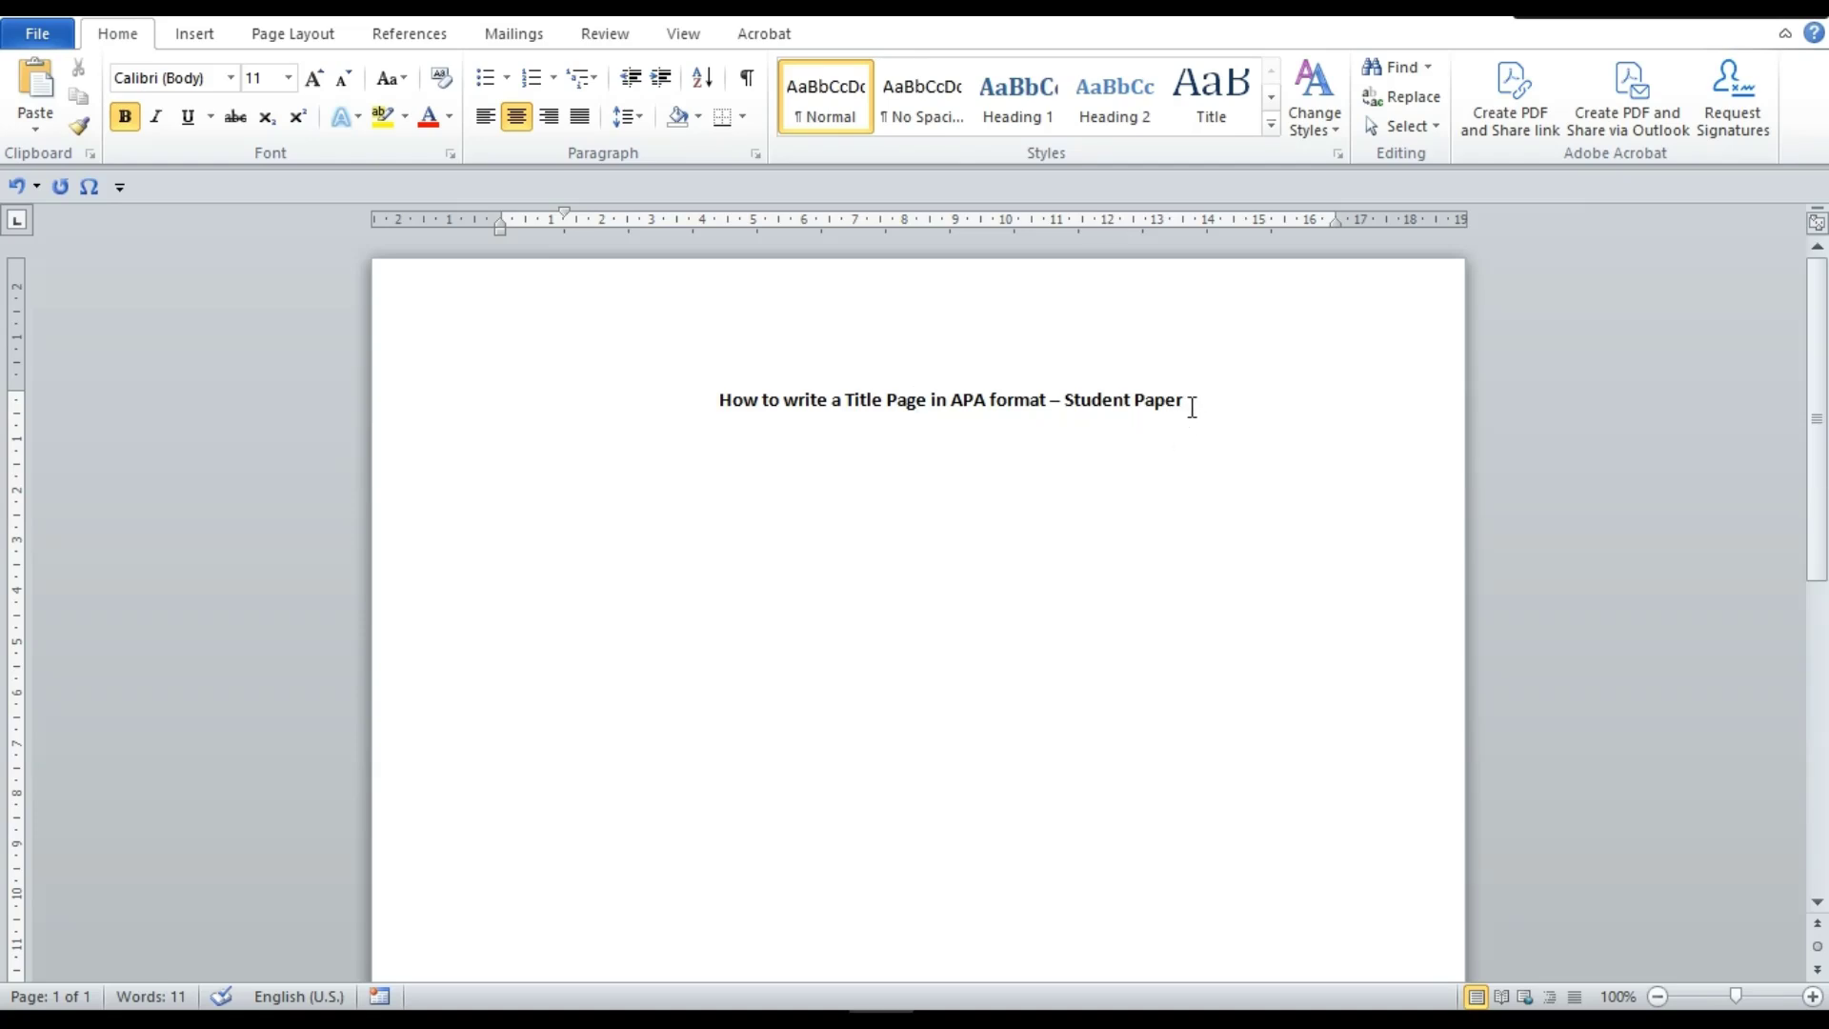
# Add a new left-aligned line below the title
pyautogui.click(1191, 408)
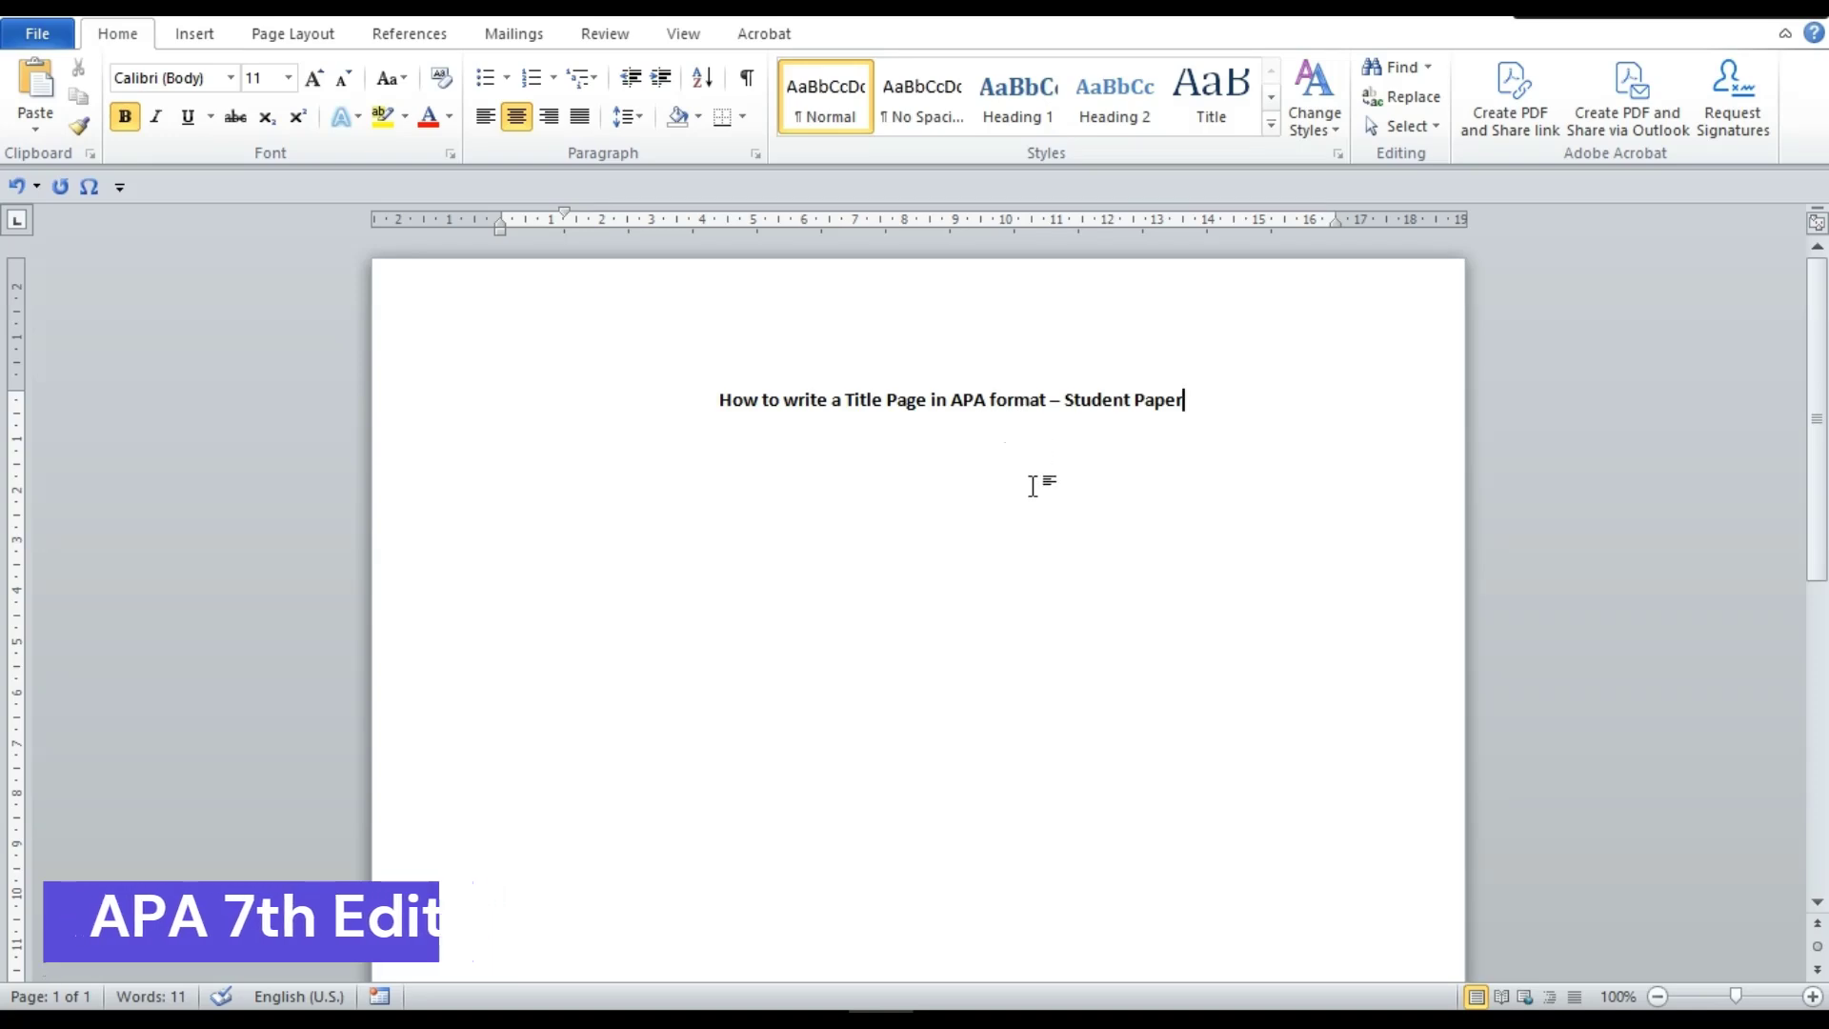
pyautogui.click(713, 412)
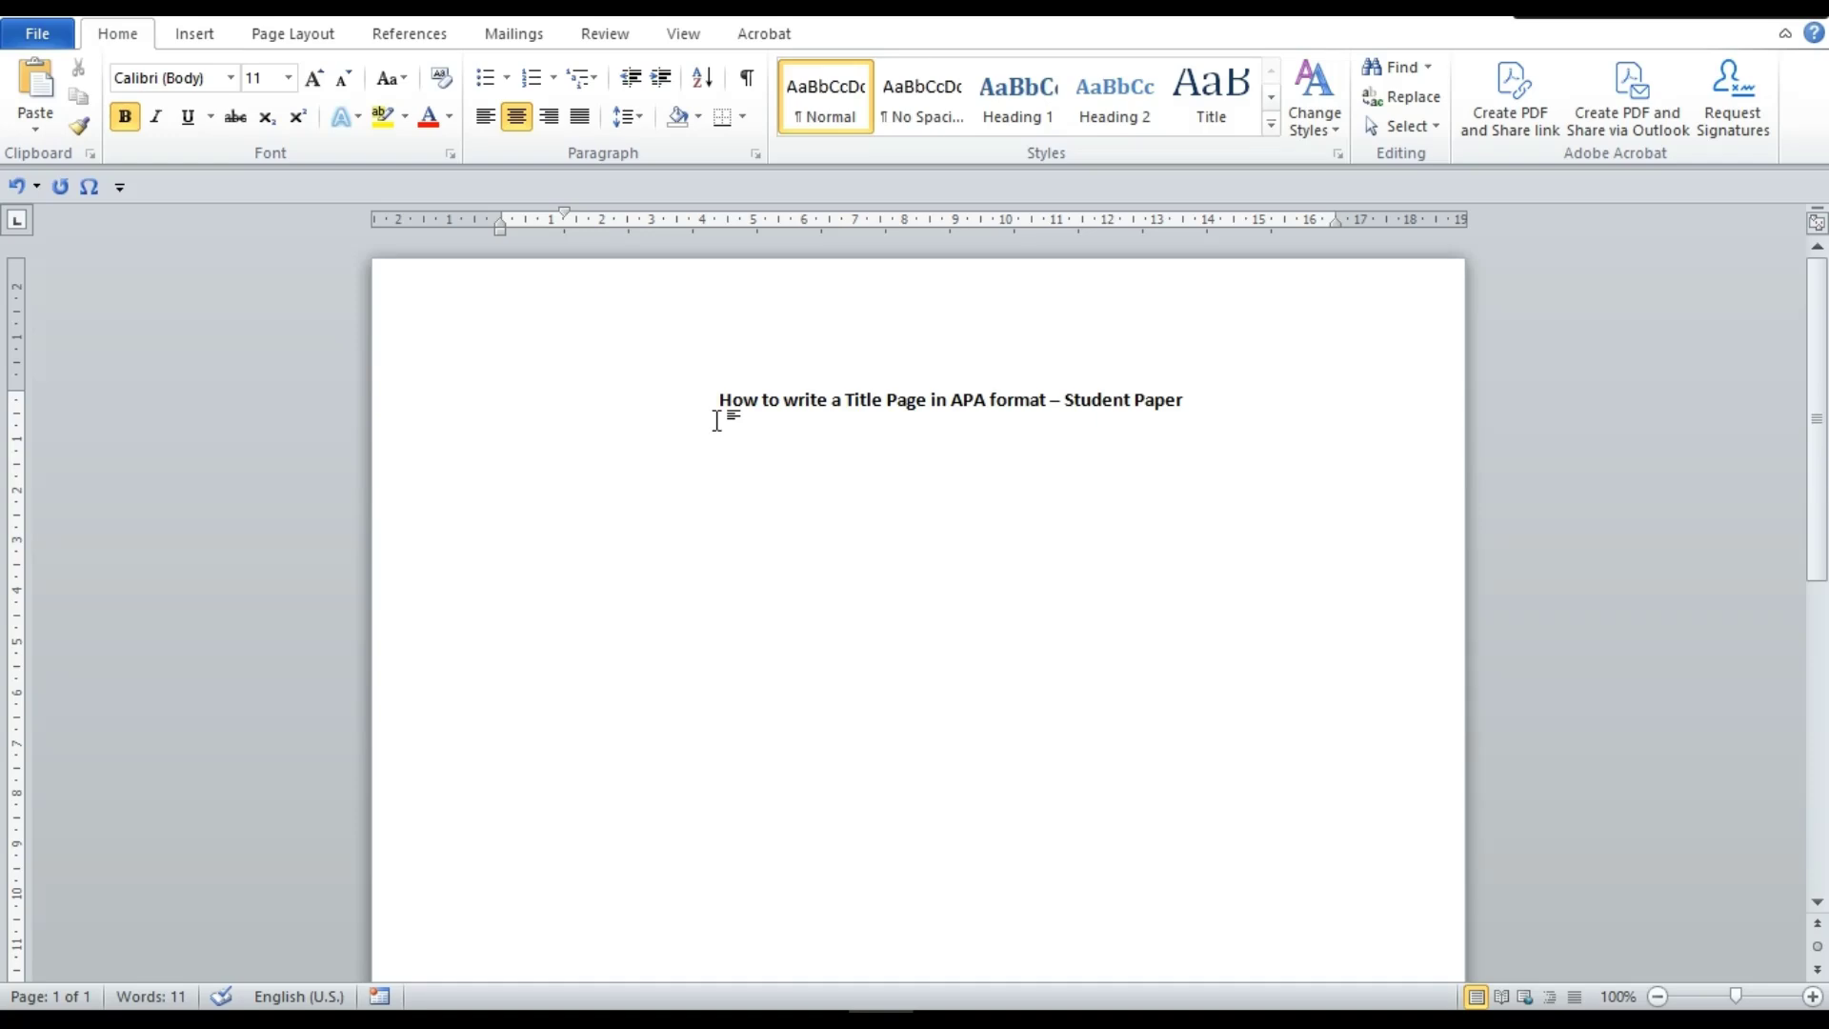
pyautogui.click(1238, 400)
pyautogui.press('Return')
pyautogui.click(486, 116)
# Type trial lines 'Student Paper' and 'Professional Paper'
pyautogui.write('St')
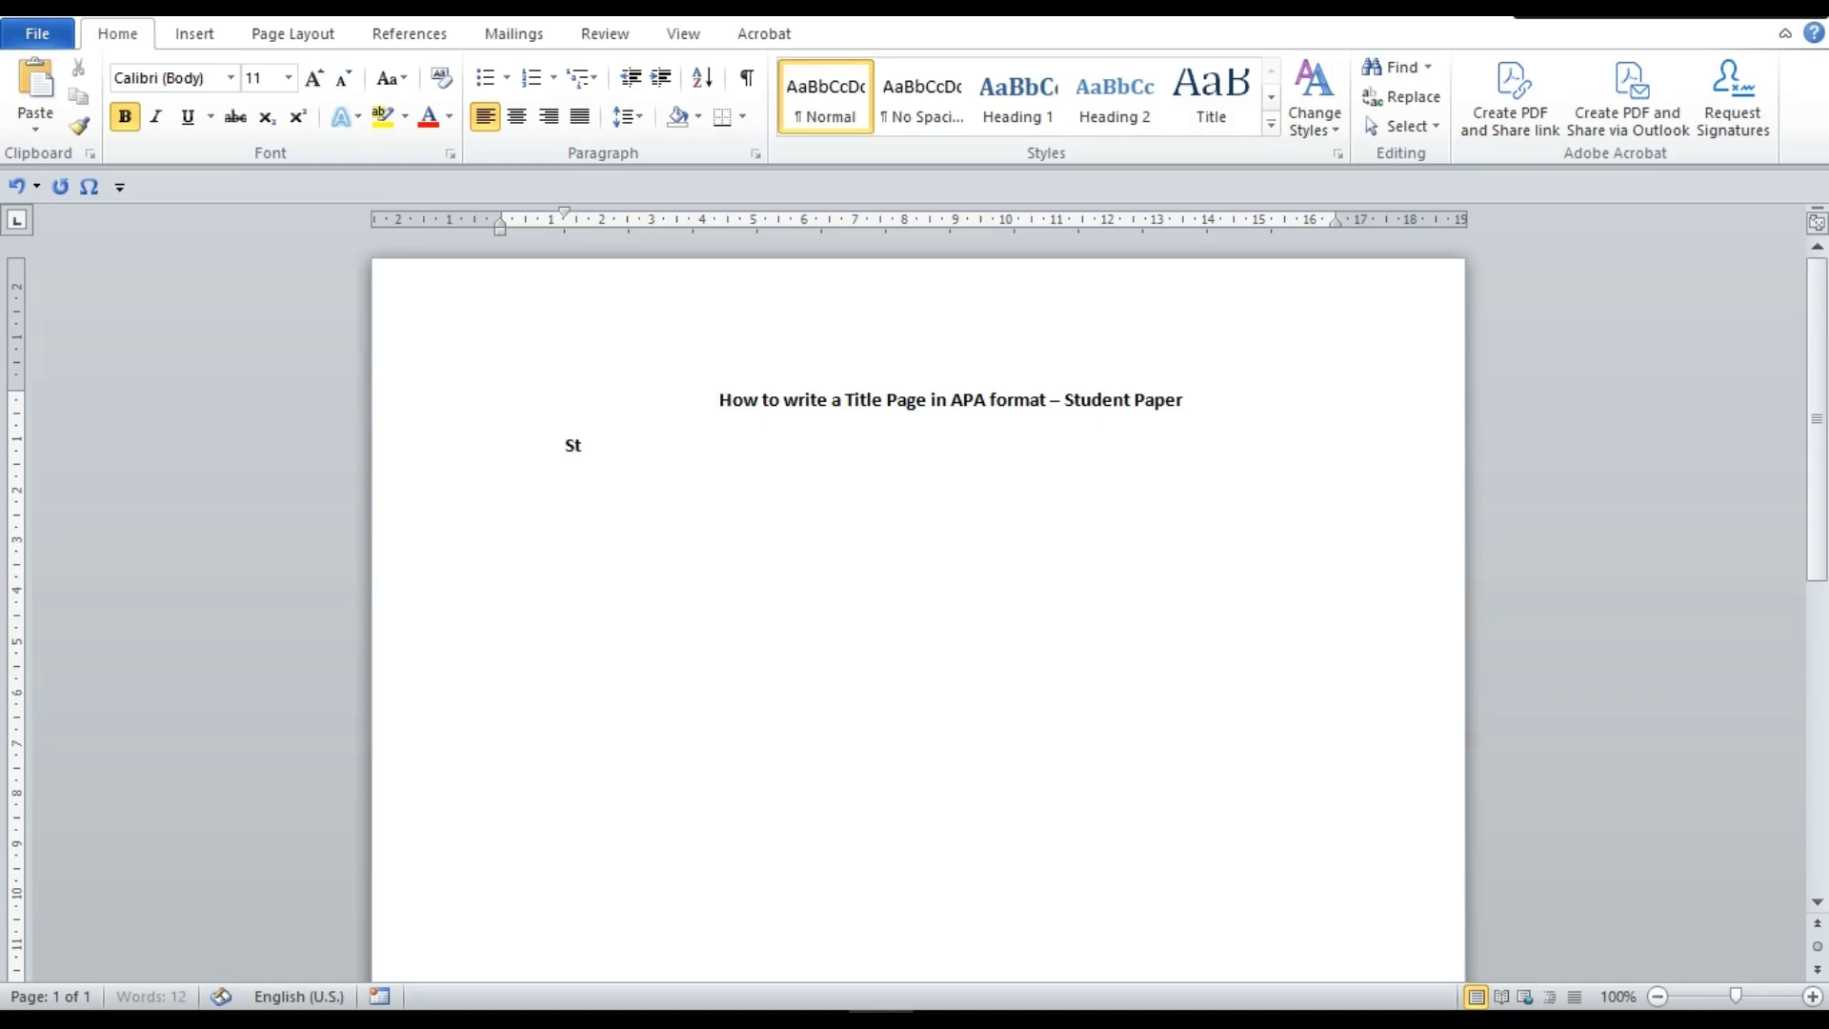
pyautogui.write('udent Ppae')
pyautogui.press('BackSpace')
pyautogui.press('BackSpace')
pyautogui.press('BackSpace')
pyautogui.write('aper')
pyautogui.press('Return')
pyautogui.write('Professional Papae')
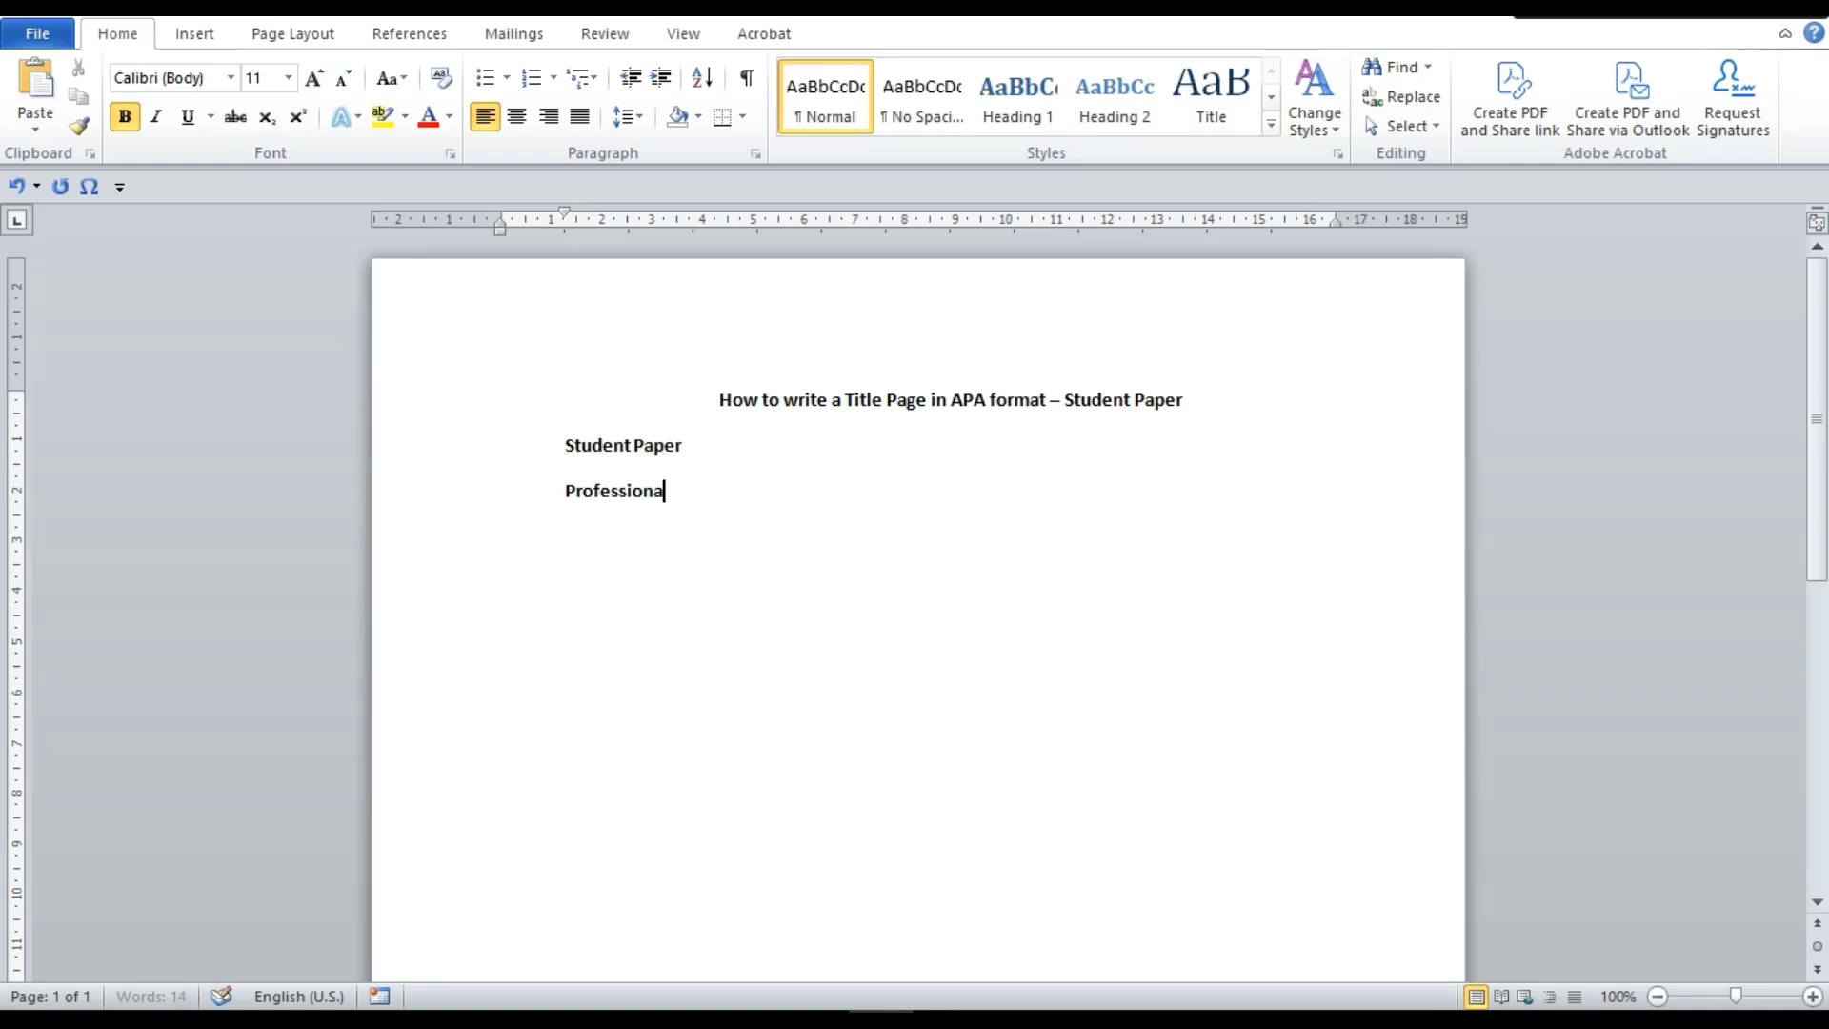
pyautogui.press('BackSpace')
pyautogui.press('BackSpace')
pyautogui.write('er')
# Delete the Professional Paper and Student Paper lines, leaving the line empty
pyautogui.hotkey('shift', 'Home')
pyautogui.press('BackSpace')
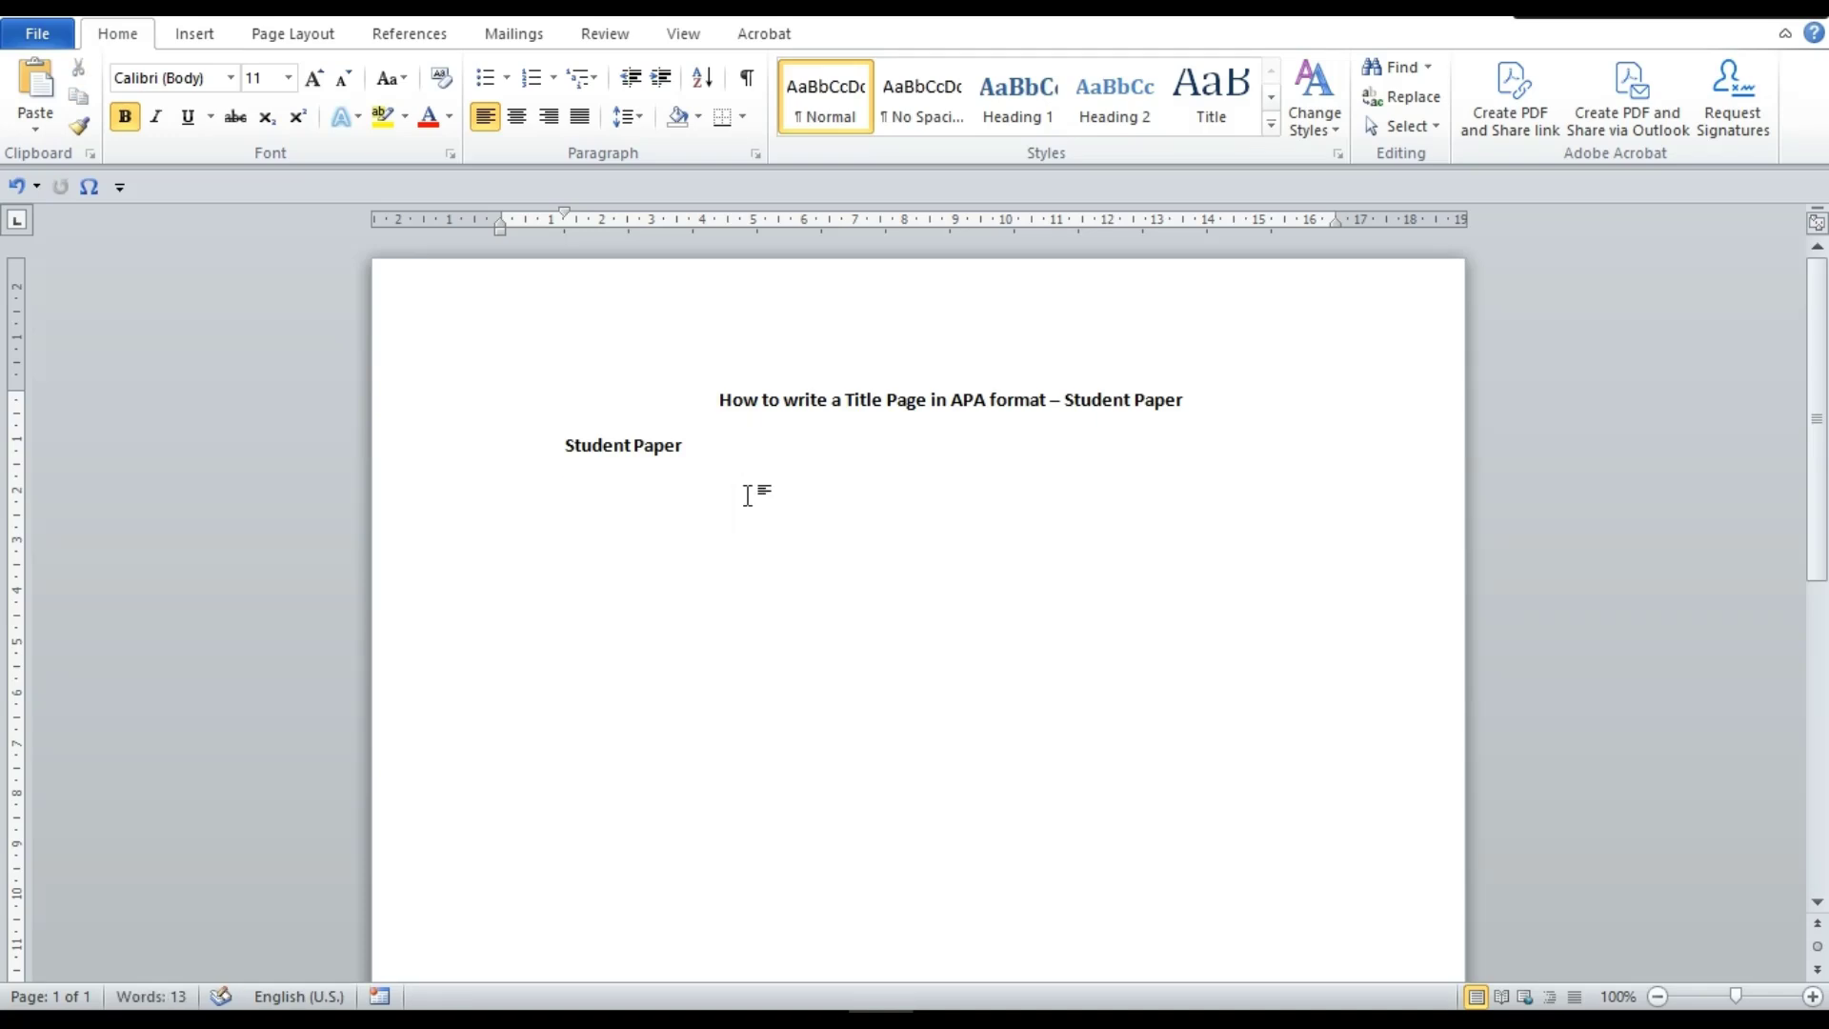
pyautogui.click(720, 454)
pyautogui.hotkey('shift', 'Home')
pyautogui.press('BackSpace')
# Type 'Normal' below the title and set Normal 2.54 cm page margins after trying Narrow
pyautogui.write('Normal')
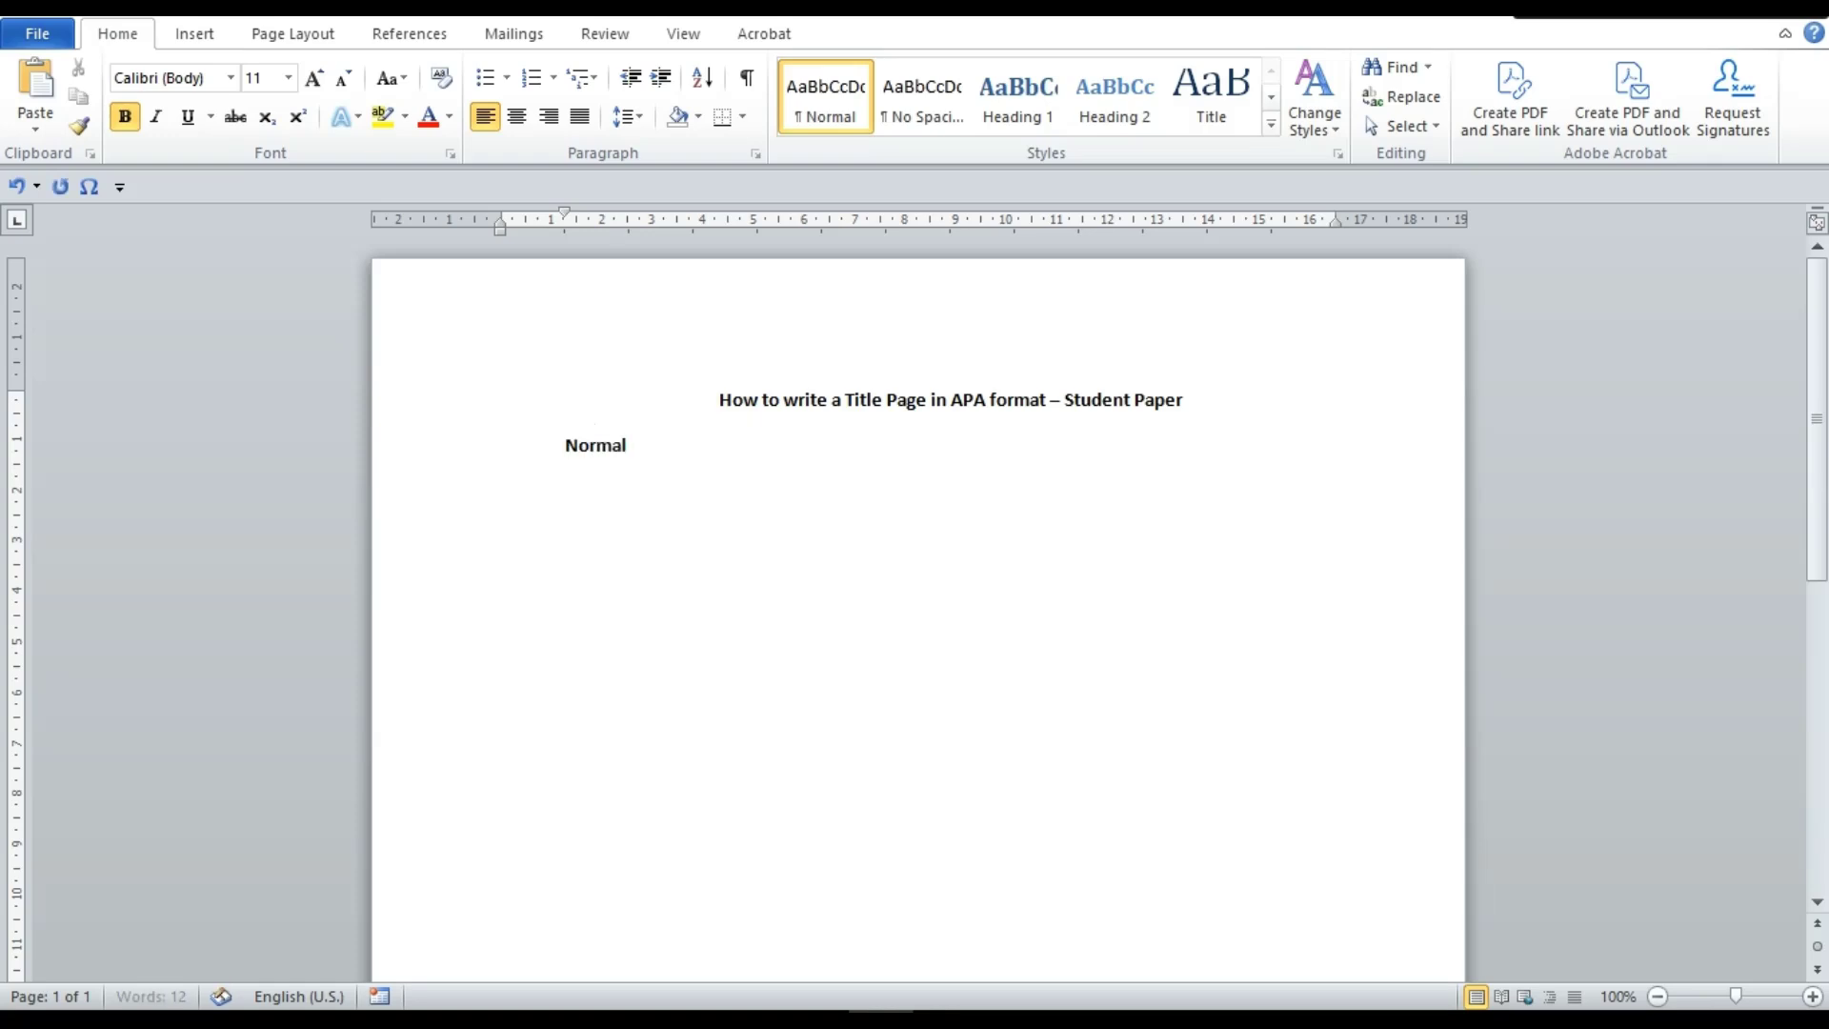
pyautogui.click(334, 38)
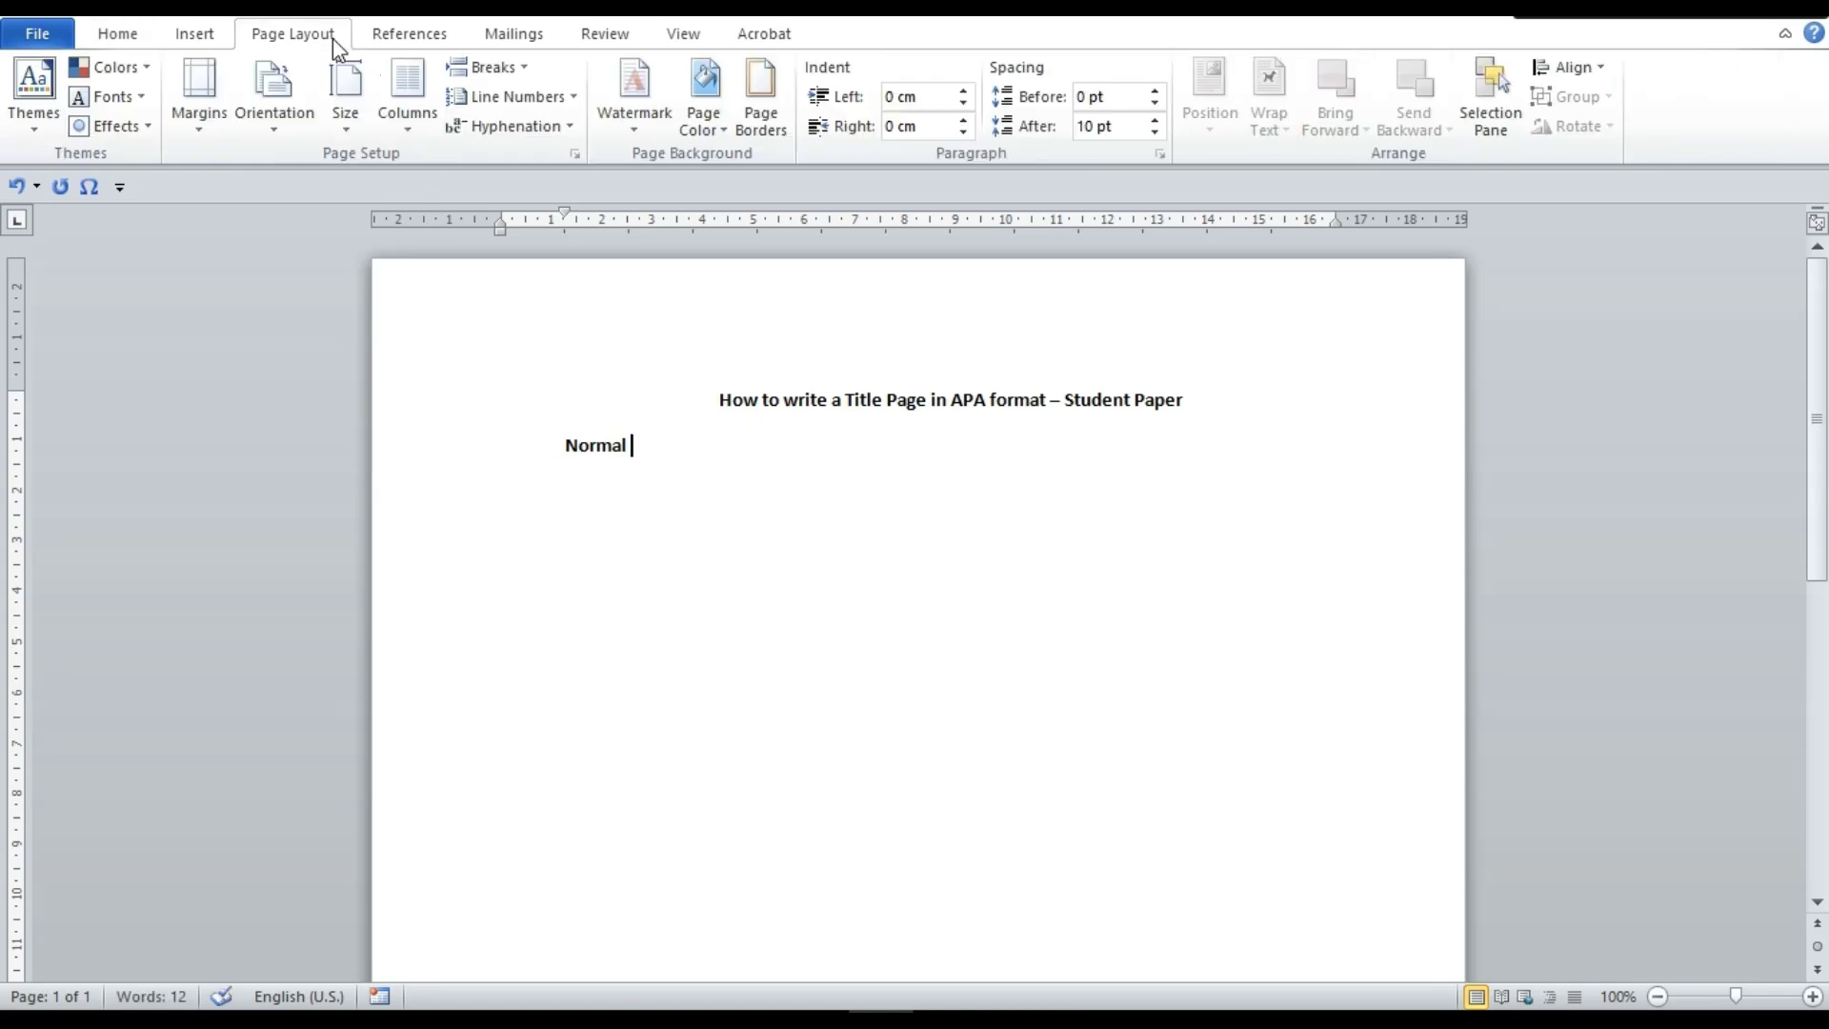
pyautogui.click(202, 118)
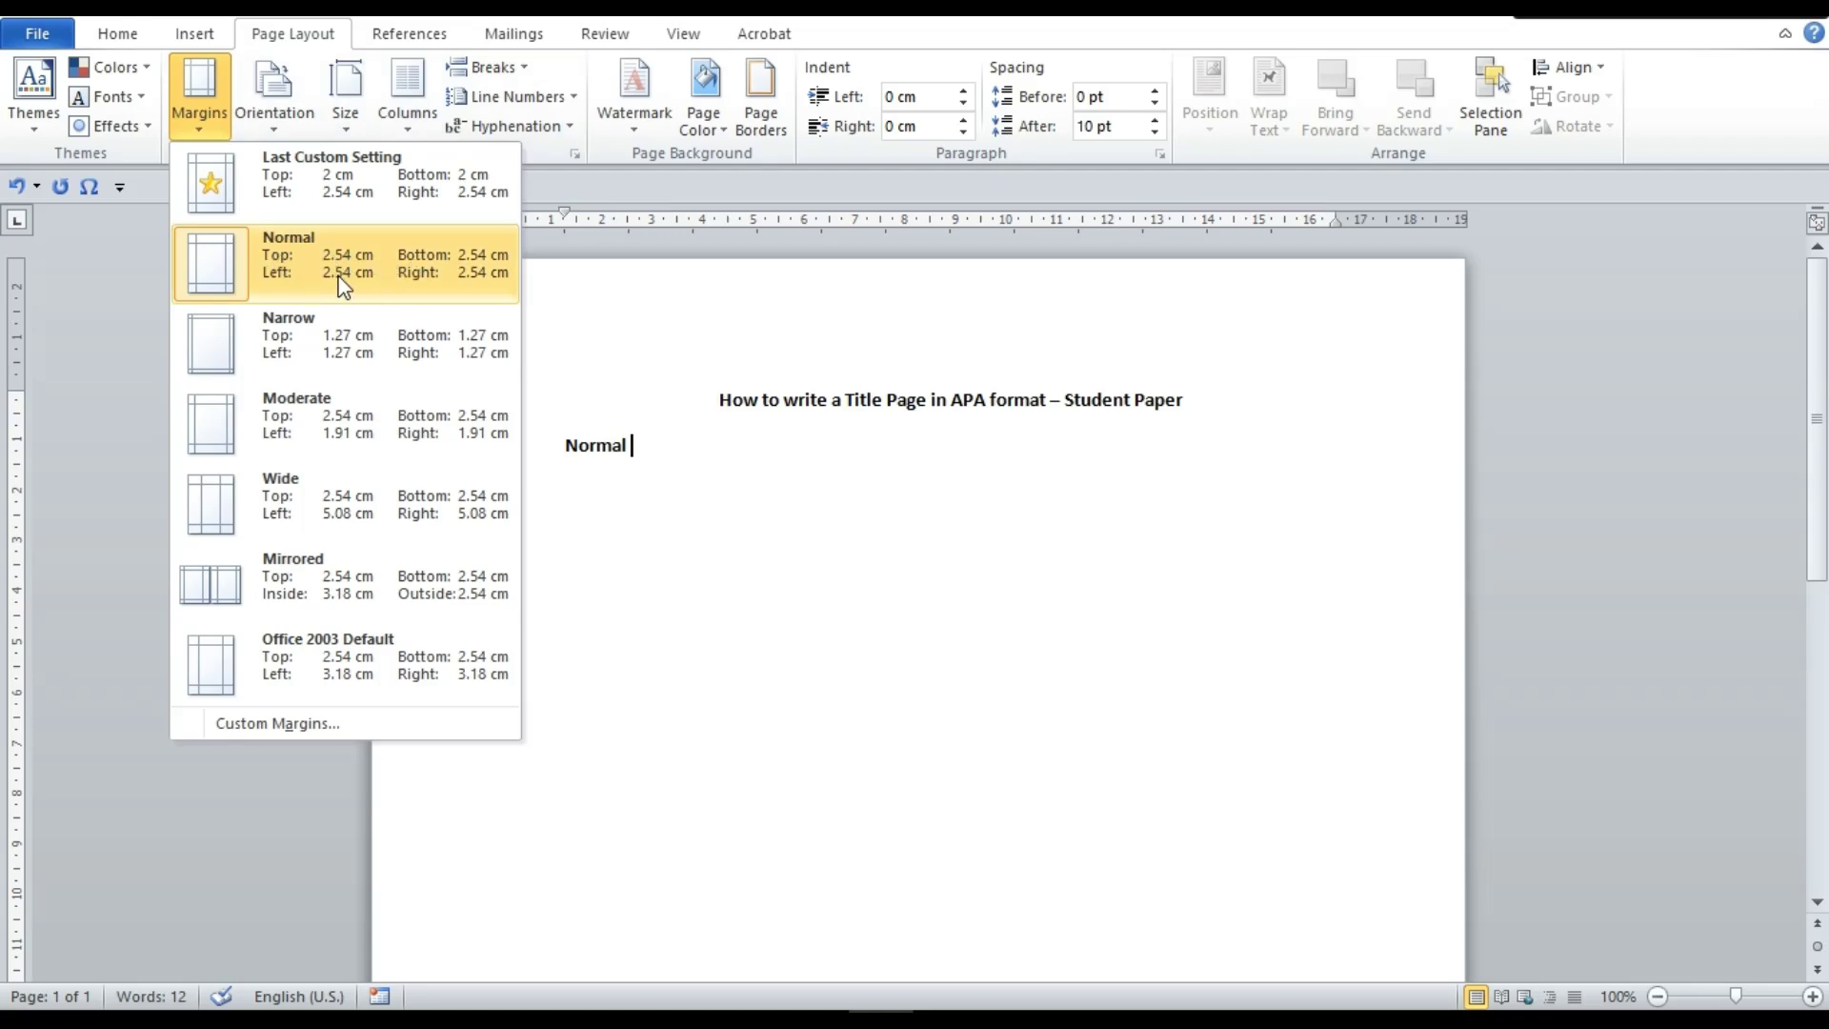
pyautogui.click(331, 355)
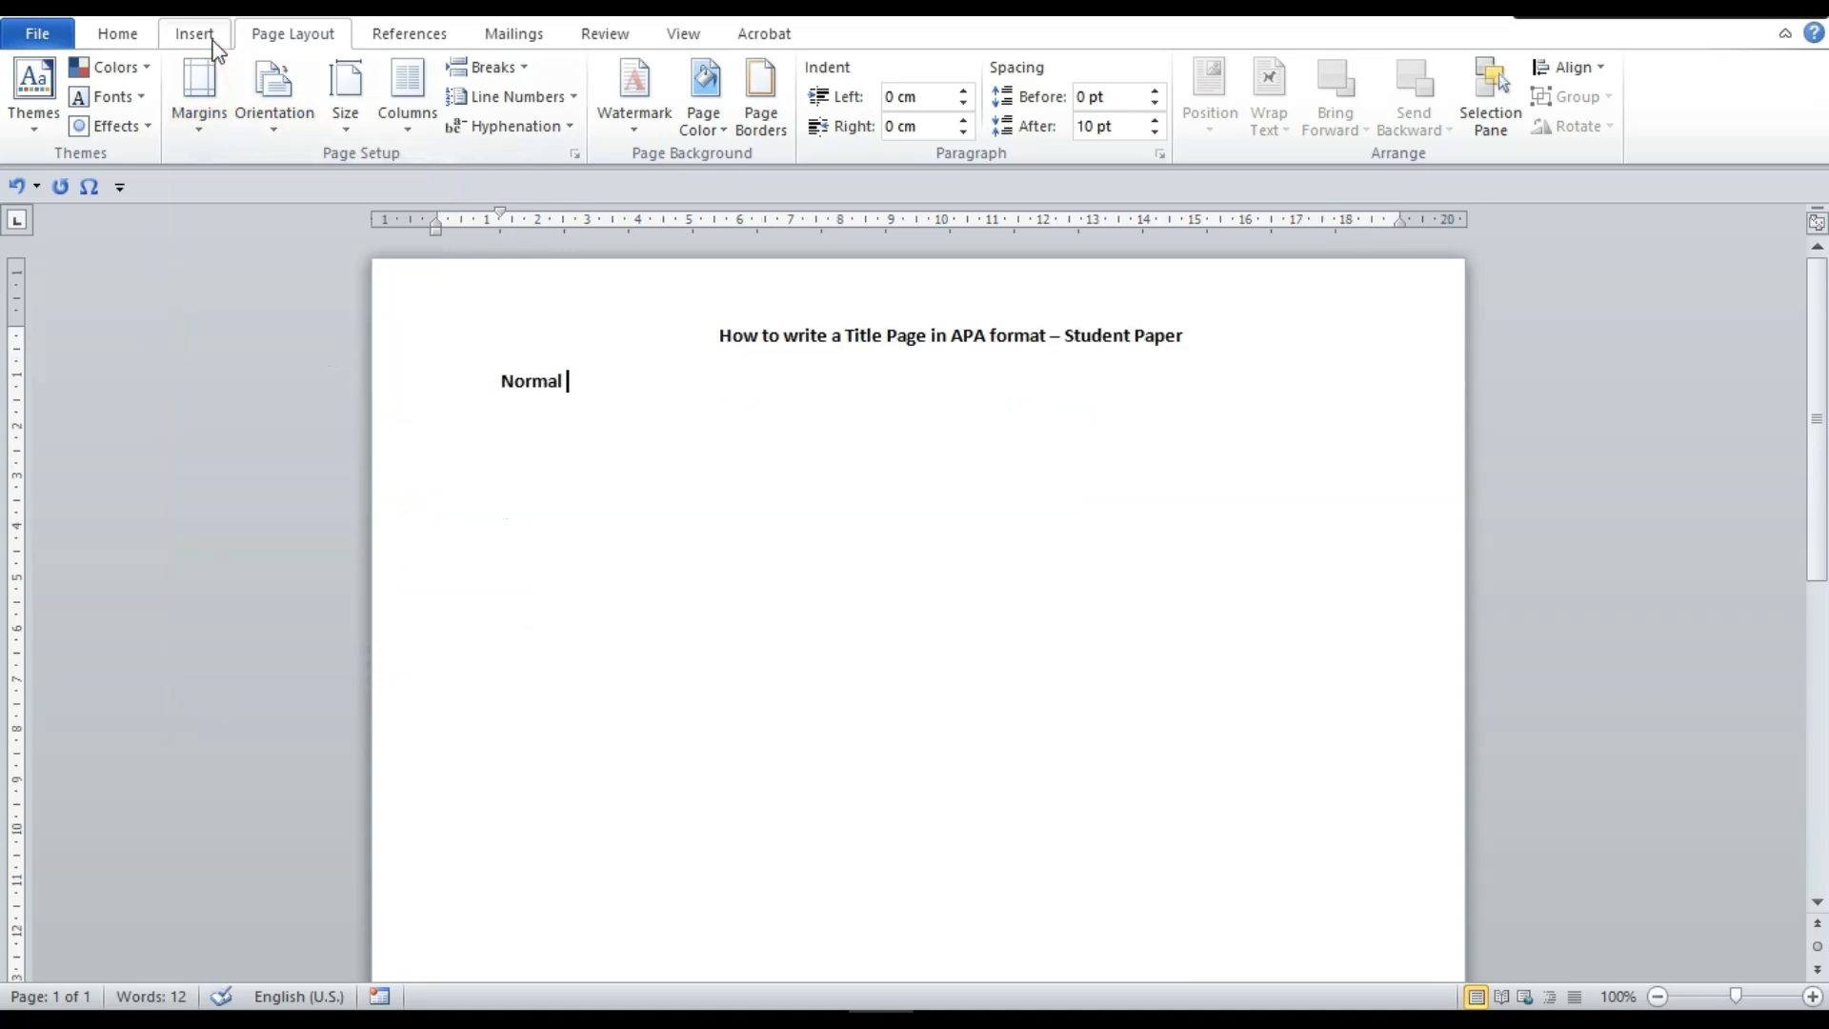
pyautogui.click(209, 88)
pyautogui.click(308, 268)
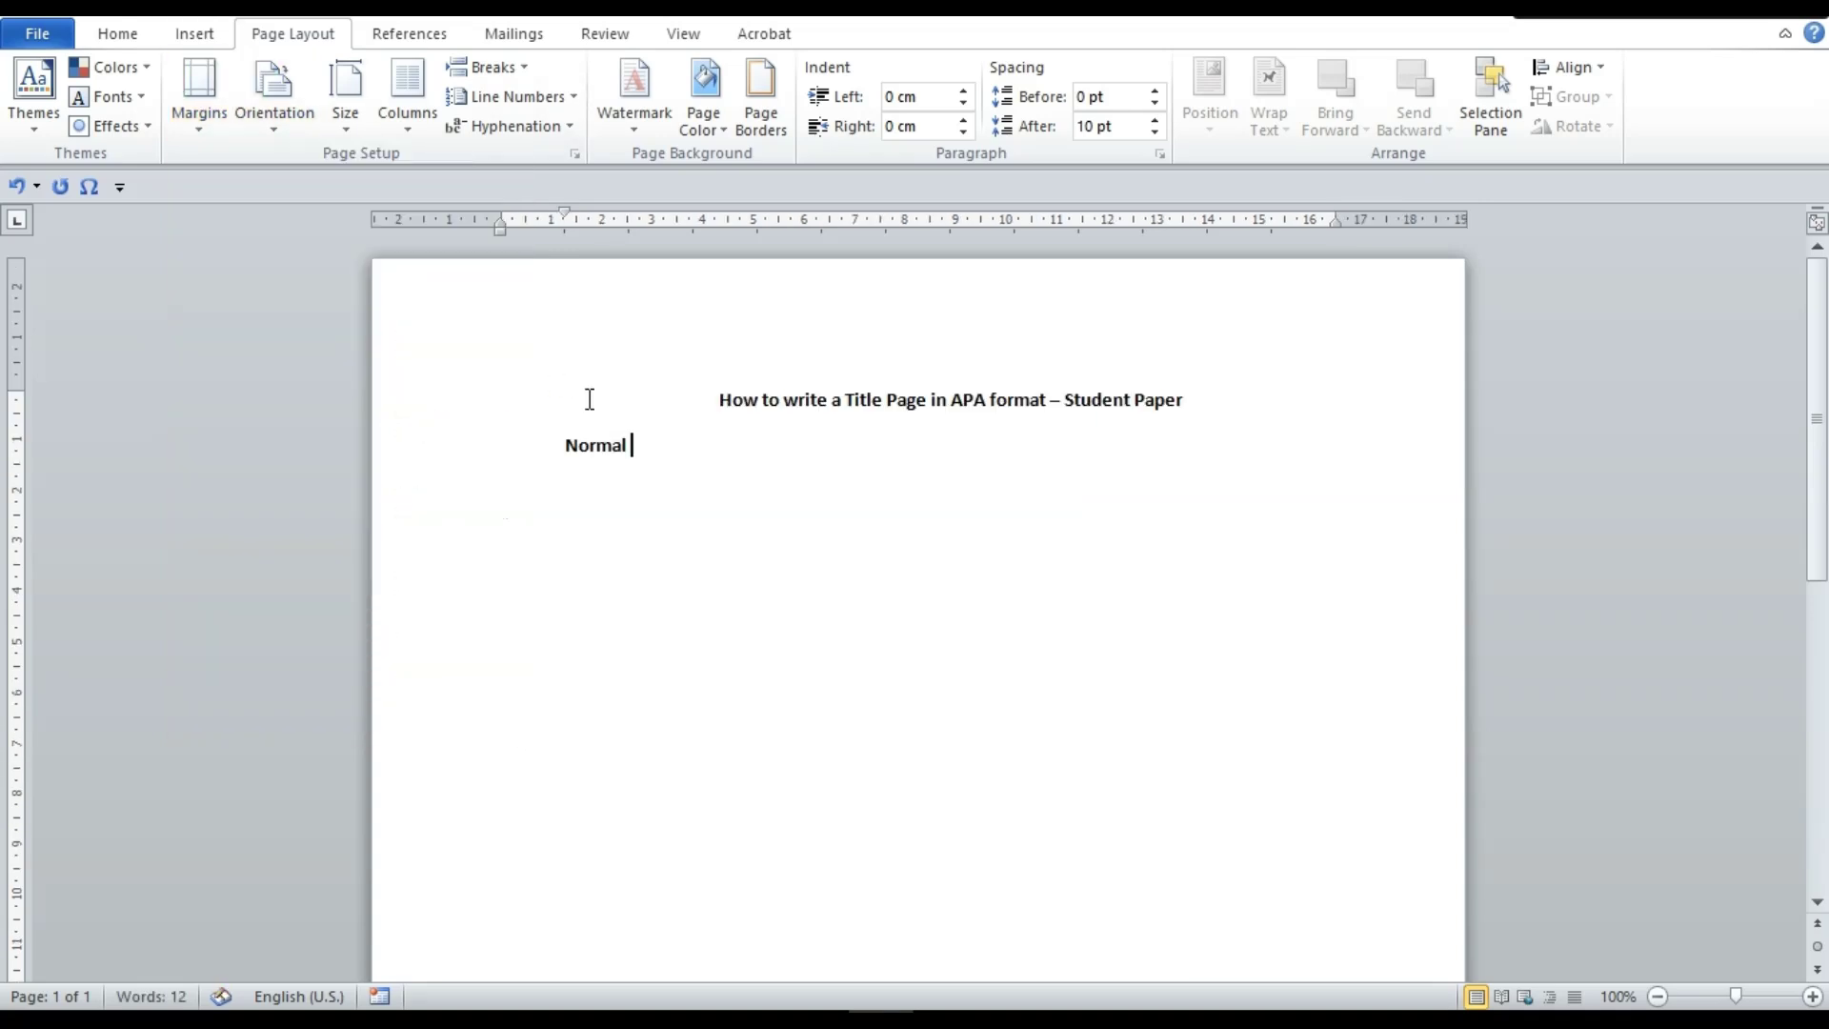
# Clear the Normal line and enter 'Title' as the first element line
pyautogui.tripleClick(663, 447)
pyautogui.press('BackSpace')
pyautogui.hotkey('ctrl', 'z')
pyautogui.write('Title')
pyautogui.press('Return')
# Add 'Student's Name/ Author of the essay' and 'Institutional Information'
pyautogui.write('Ins')
pyautogui.press('BackSpace')
pyautogui.press('BackSpace')
pyautogui.write('Studnet')
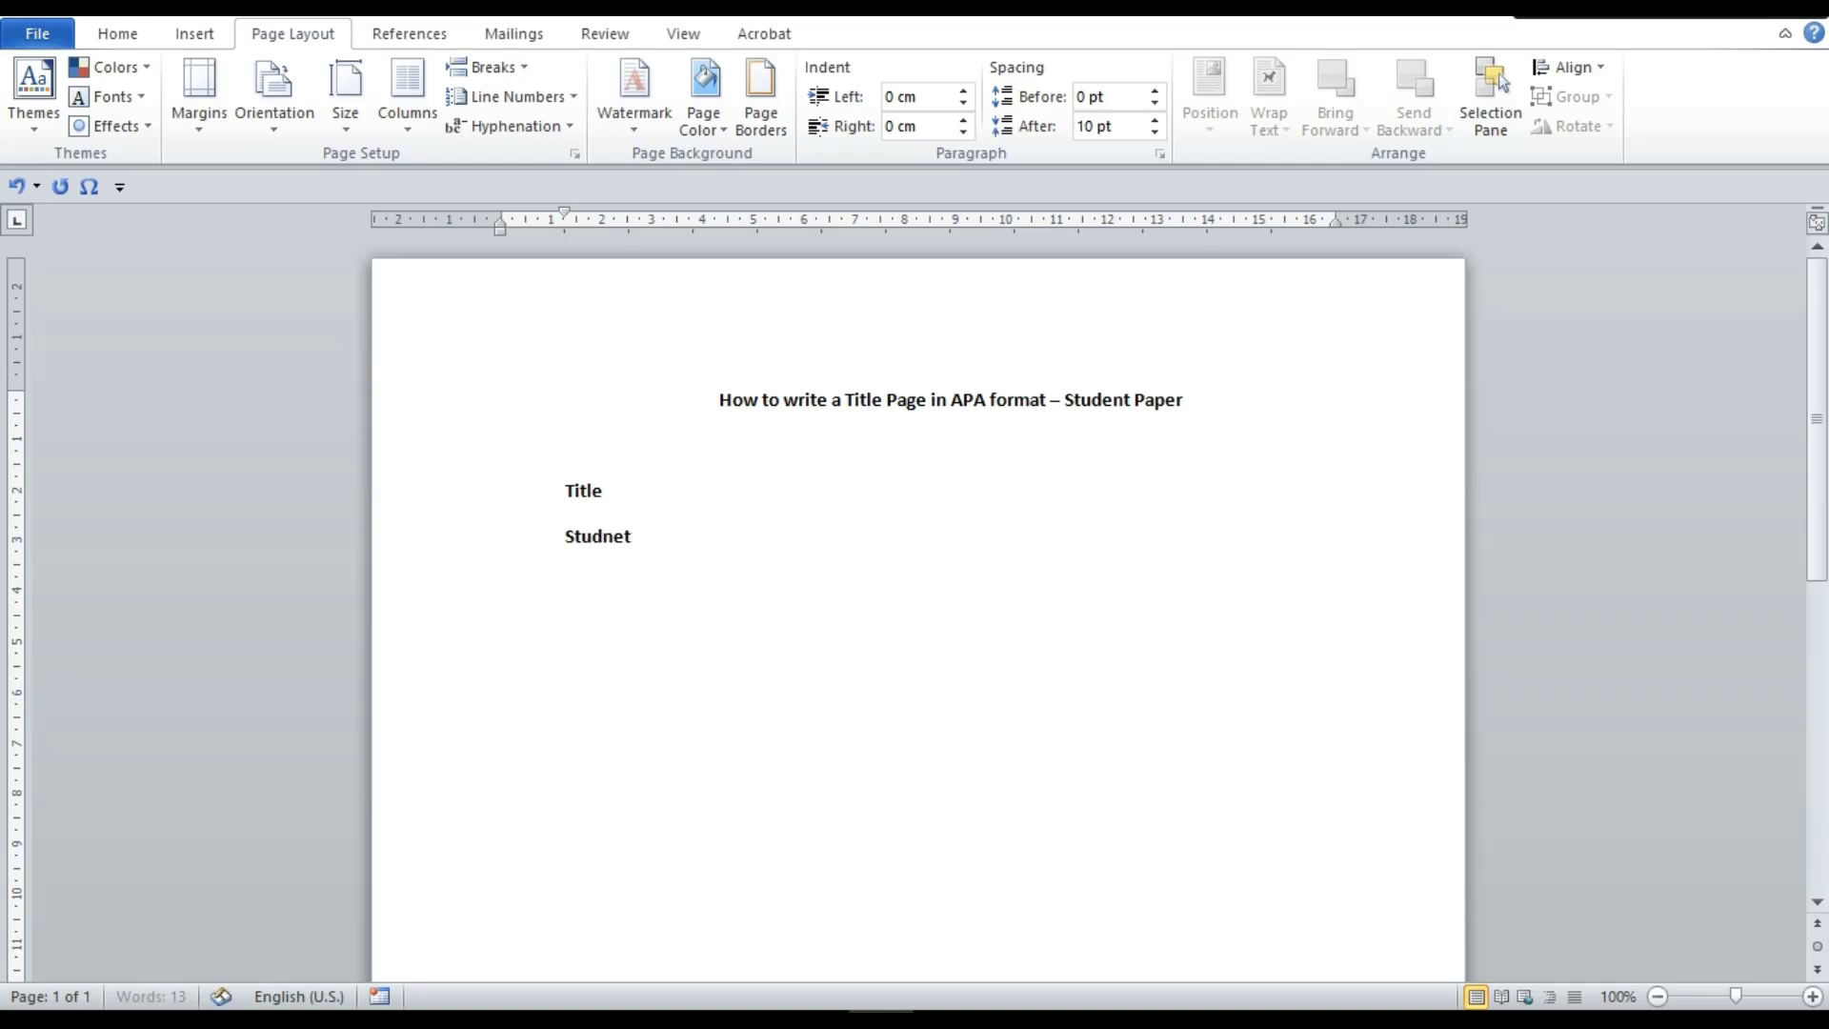
pyautogui.press('BackSpace')
pyautogui.press('BackSpace')
pyautogui.write("ent's Name/")
pyautogui.write(' Autor')
pyautogui.press('BackSpace')
pyautogui.press('BackSpace')
pyautogui.write('ho')
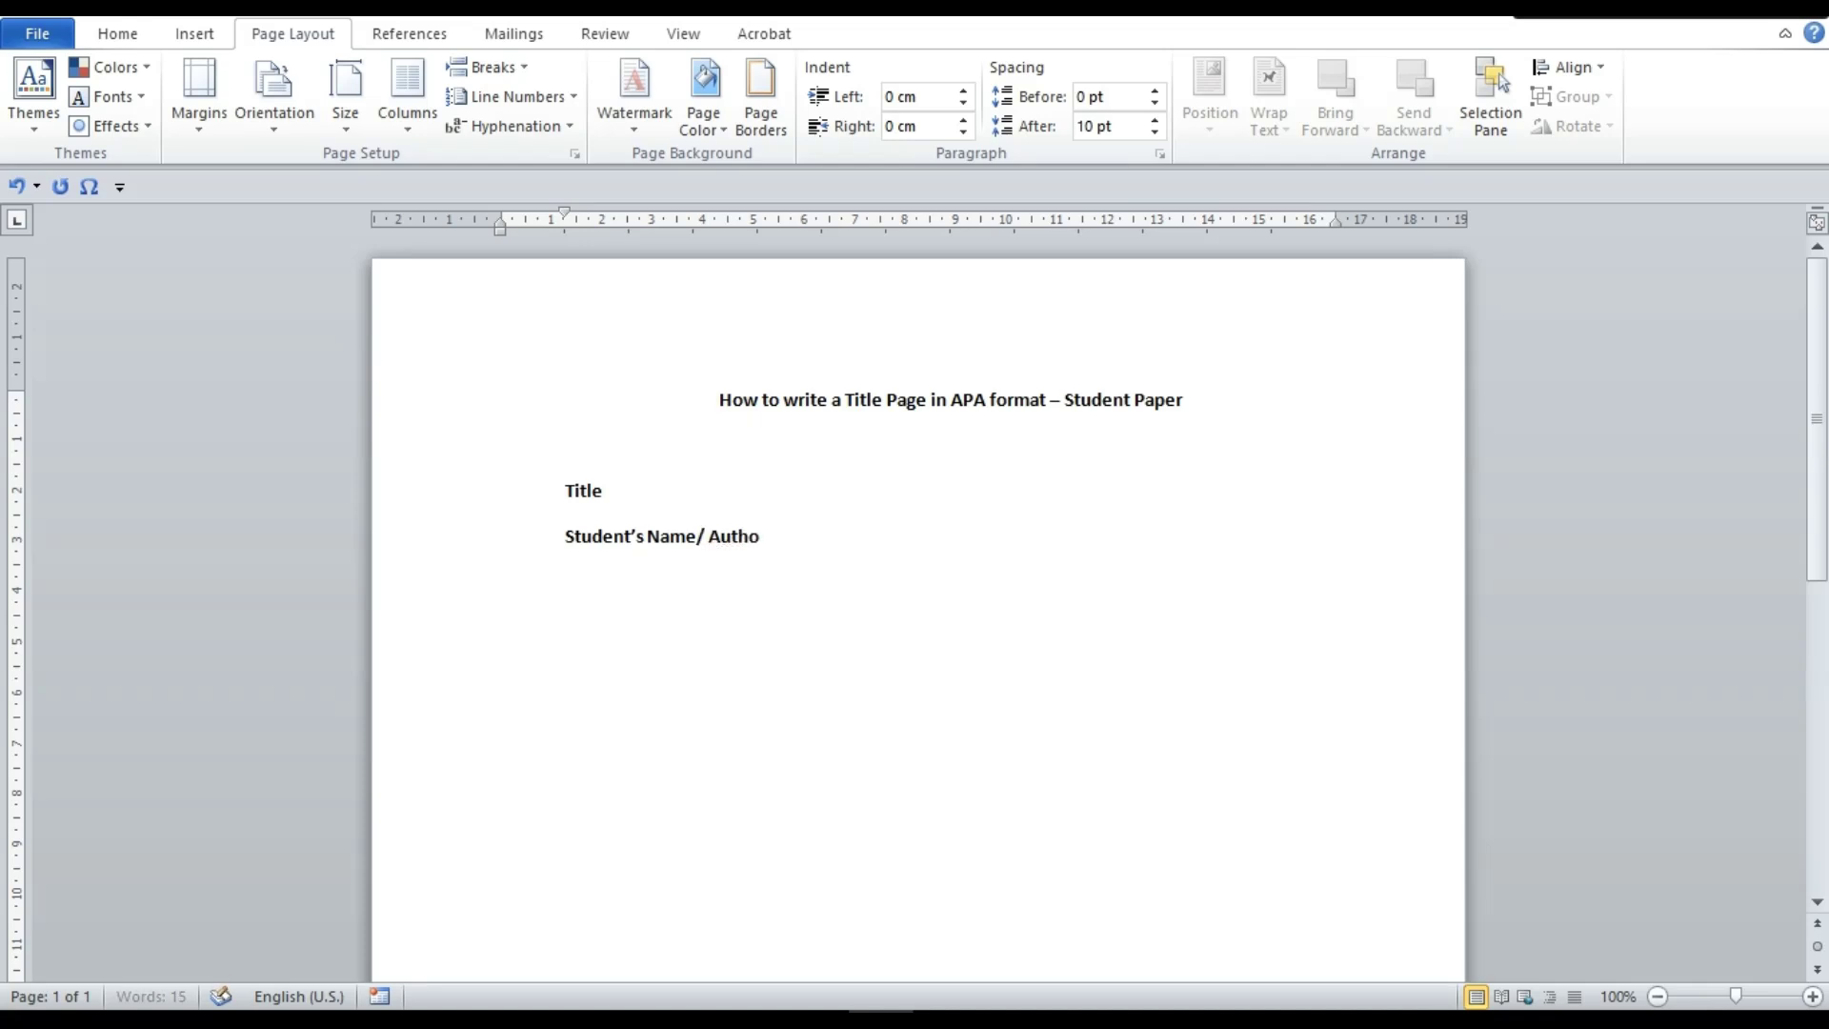
pyautogui.write('r of the essay')
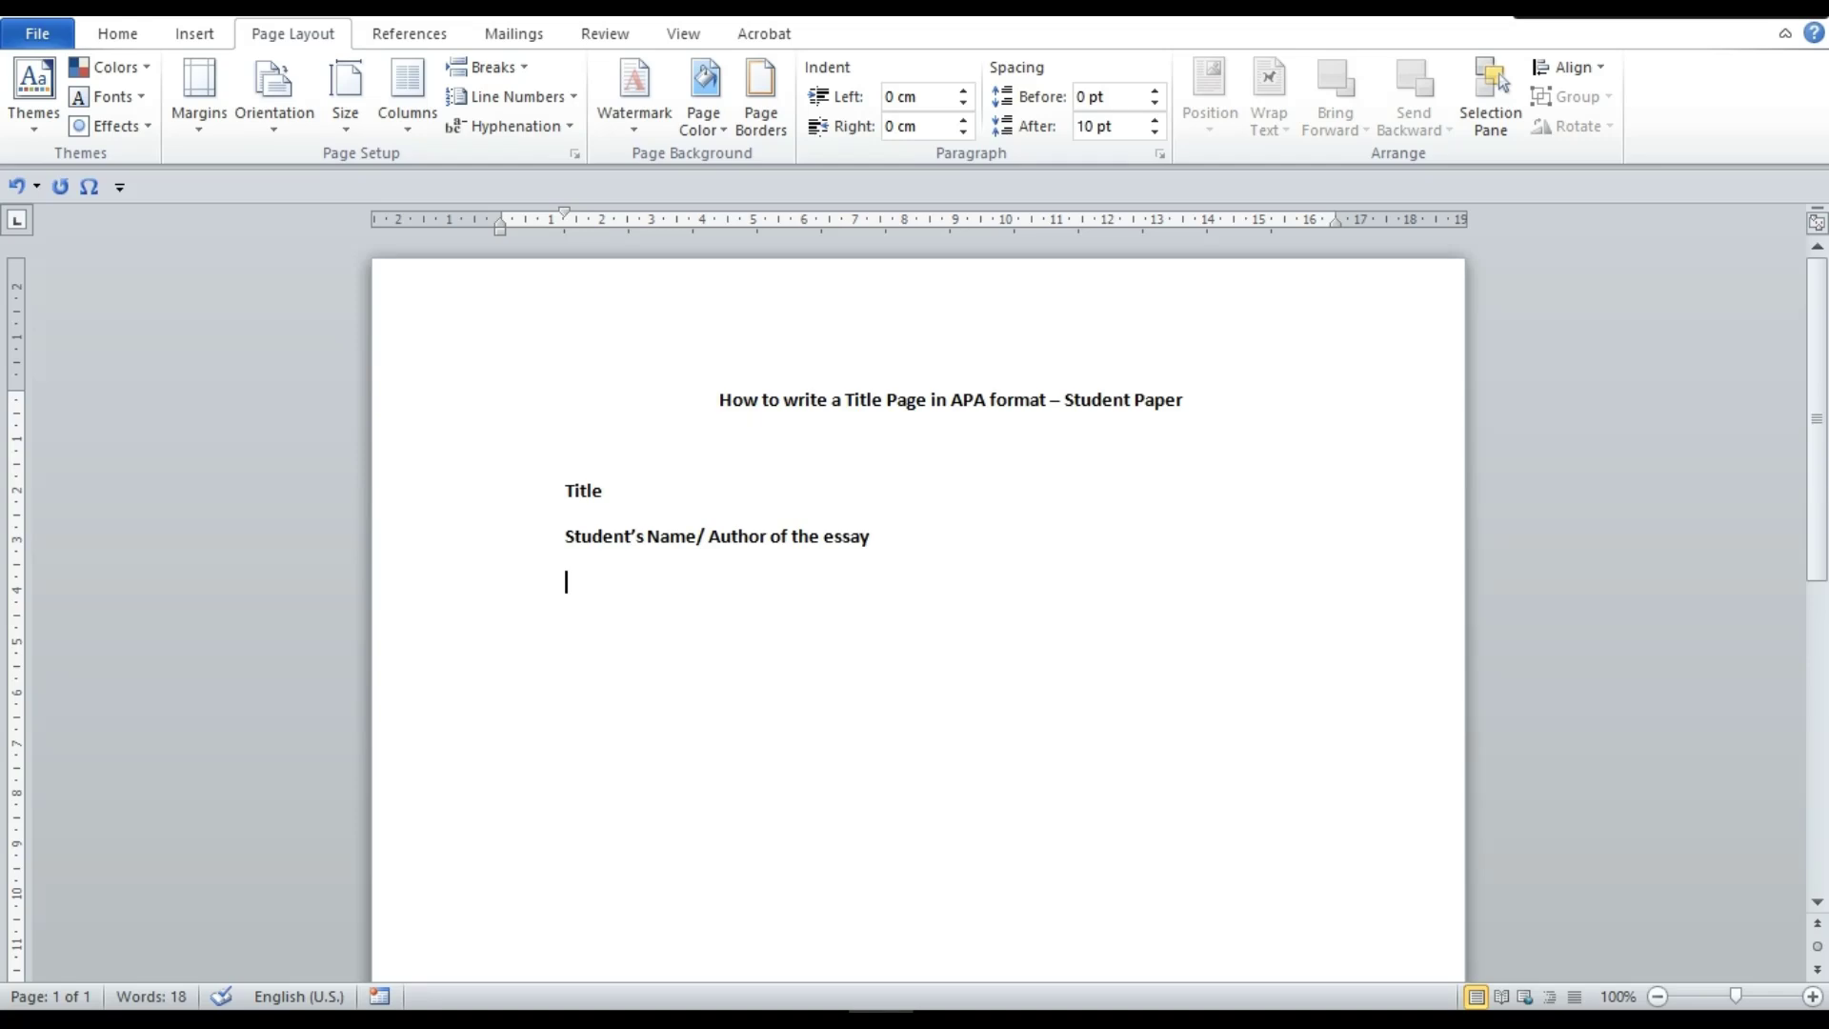
pyautogui.write('Institutional I')
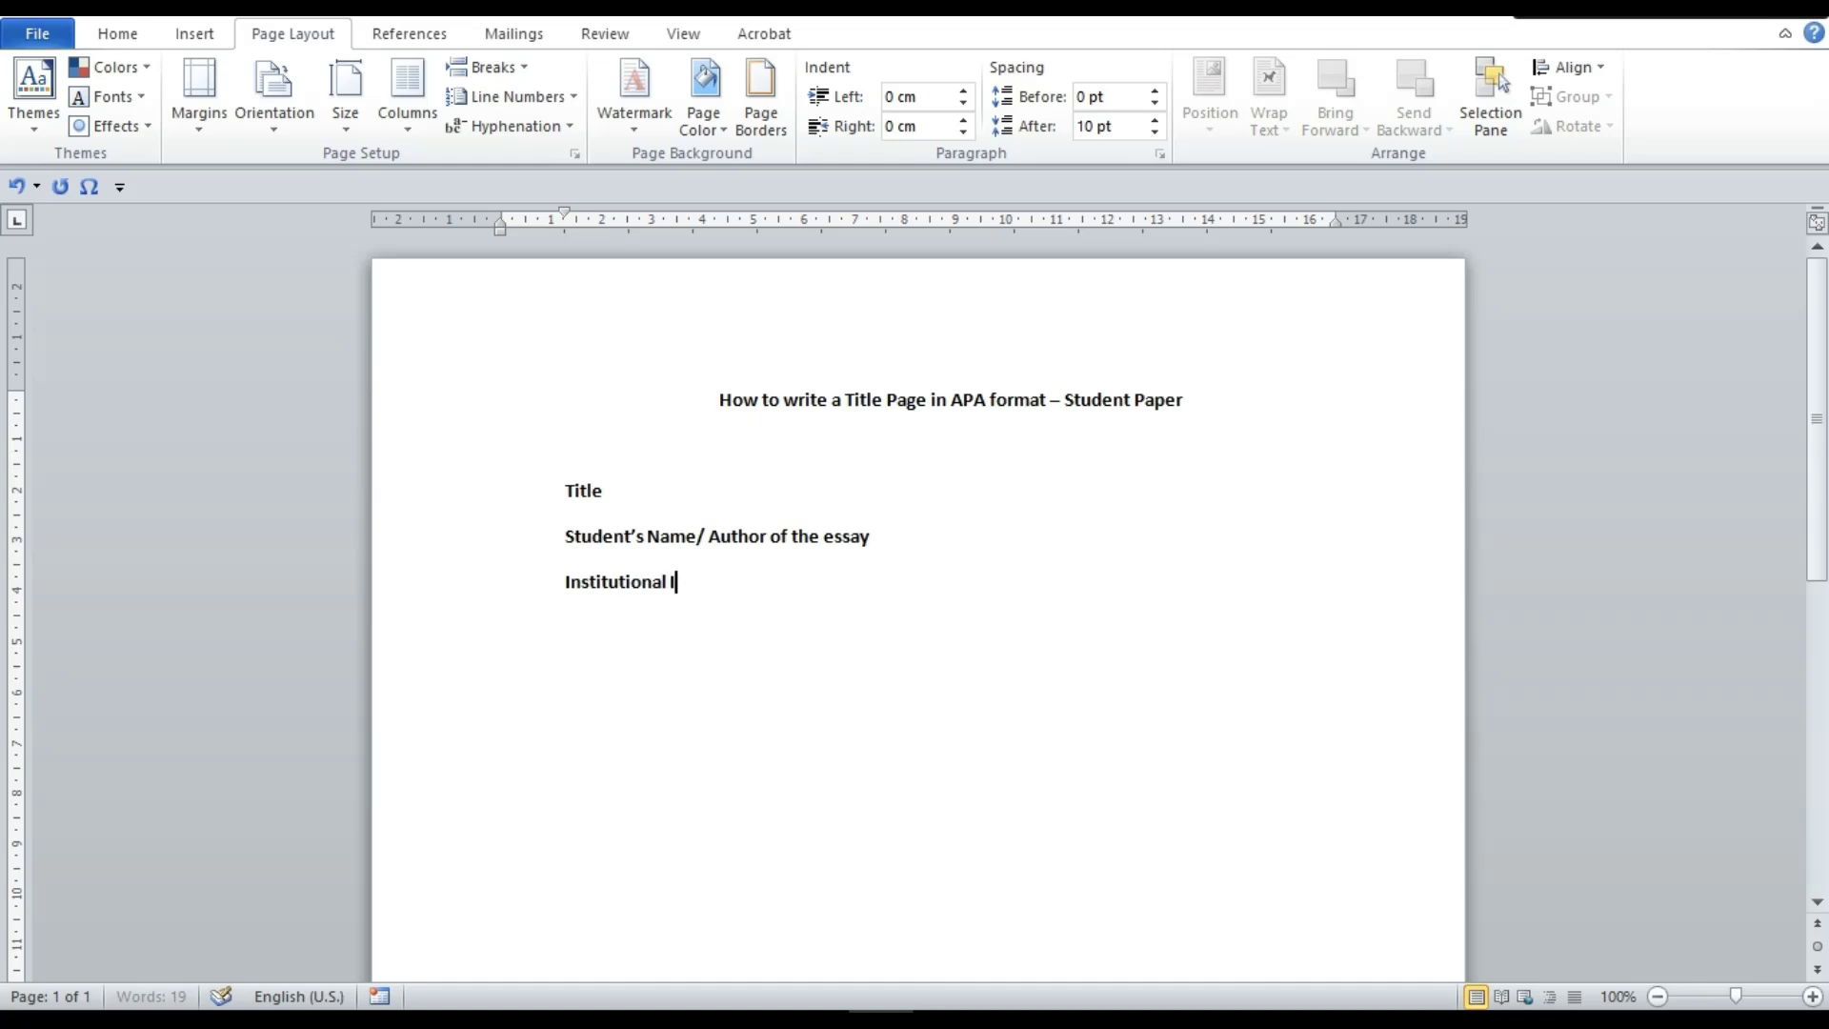
pyautogui.write('nformation')
pyautogui.press('Return')
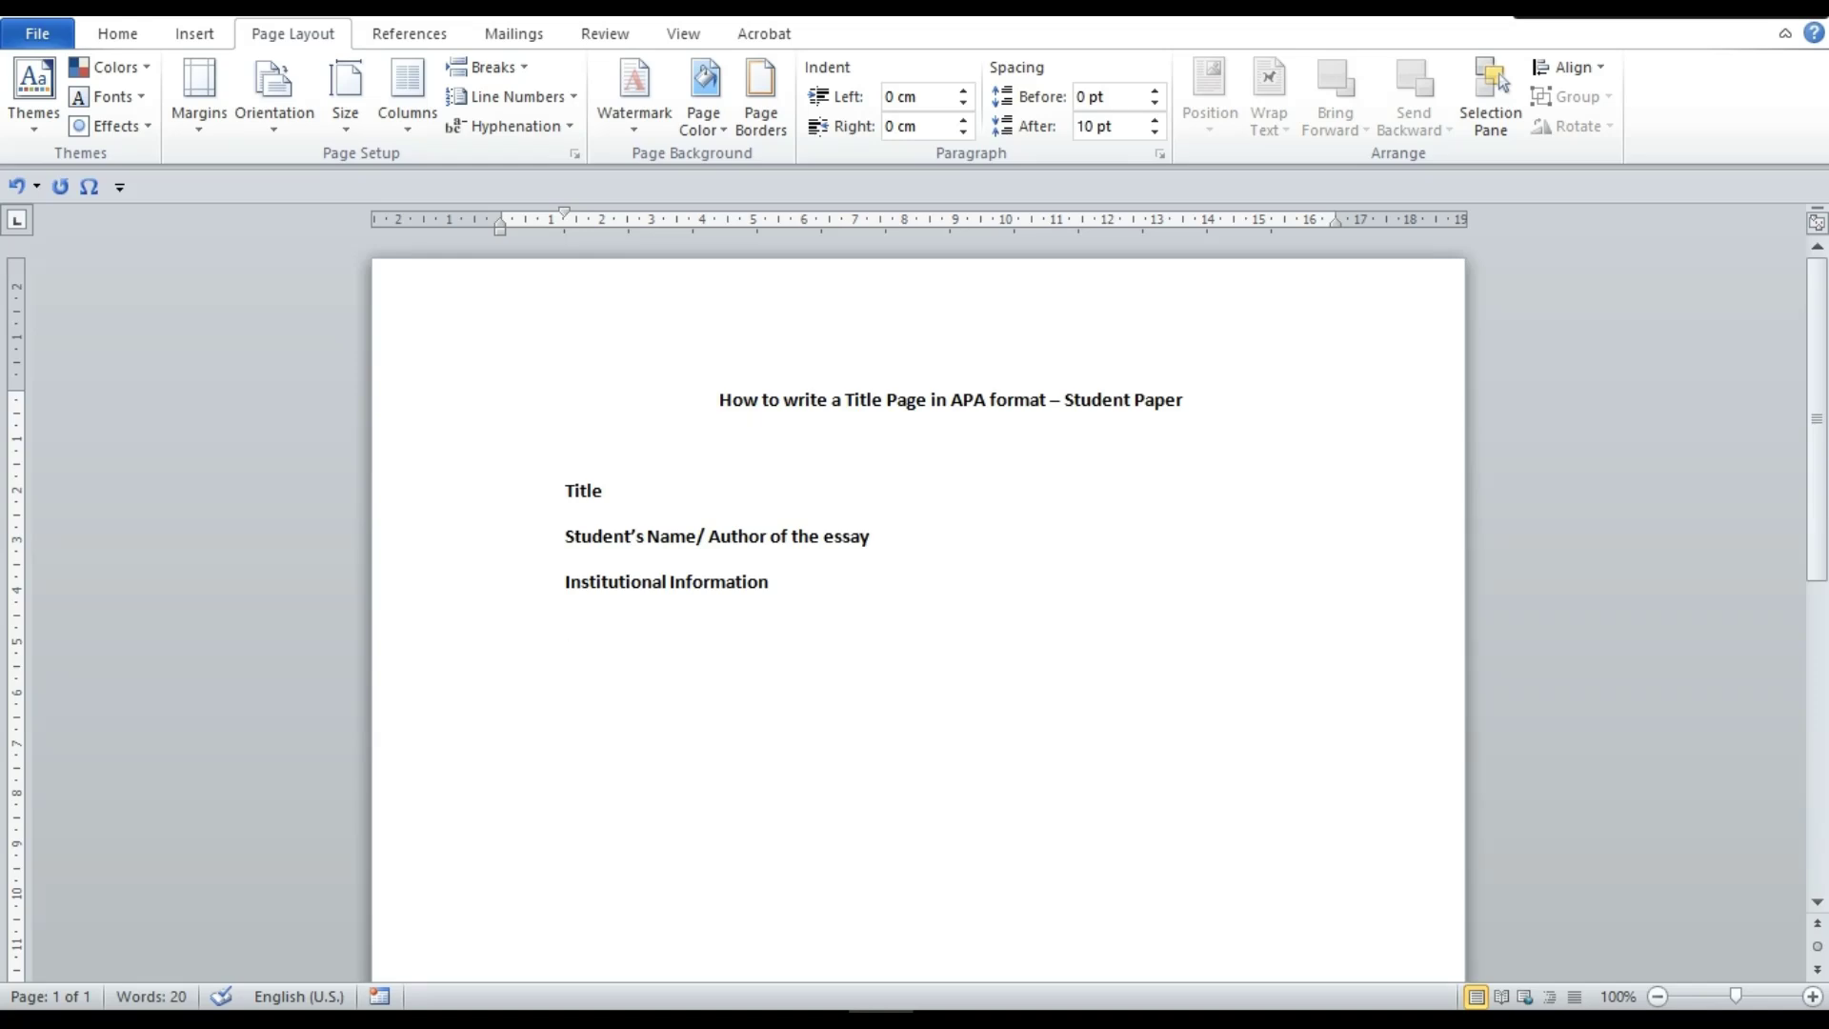
# Add lines 'Course Name and Number', 'Instructor's Name' and 'Due Date'
pyautogui.write('Course Name and Number')
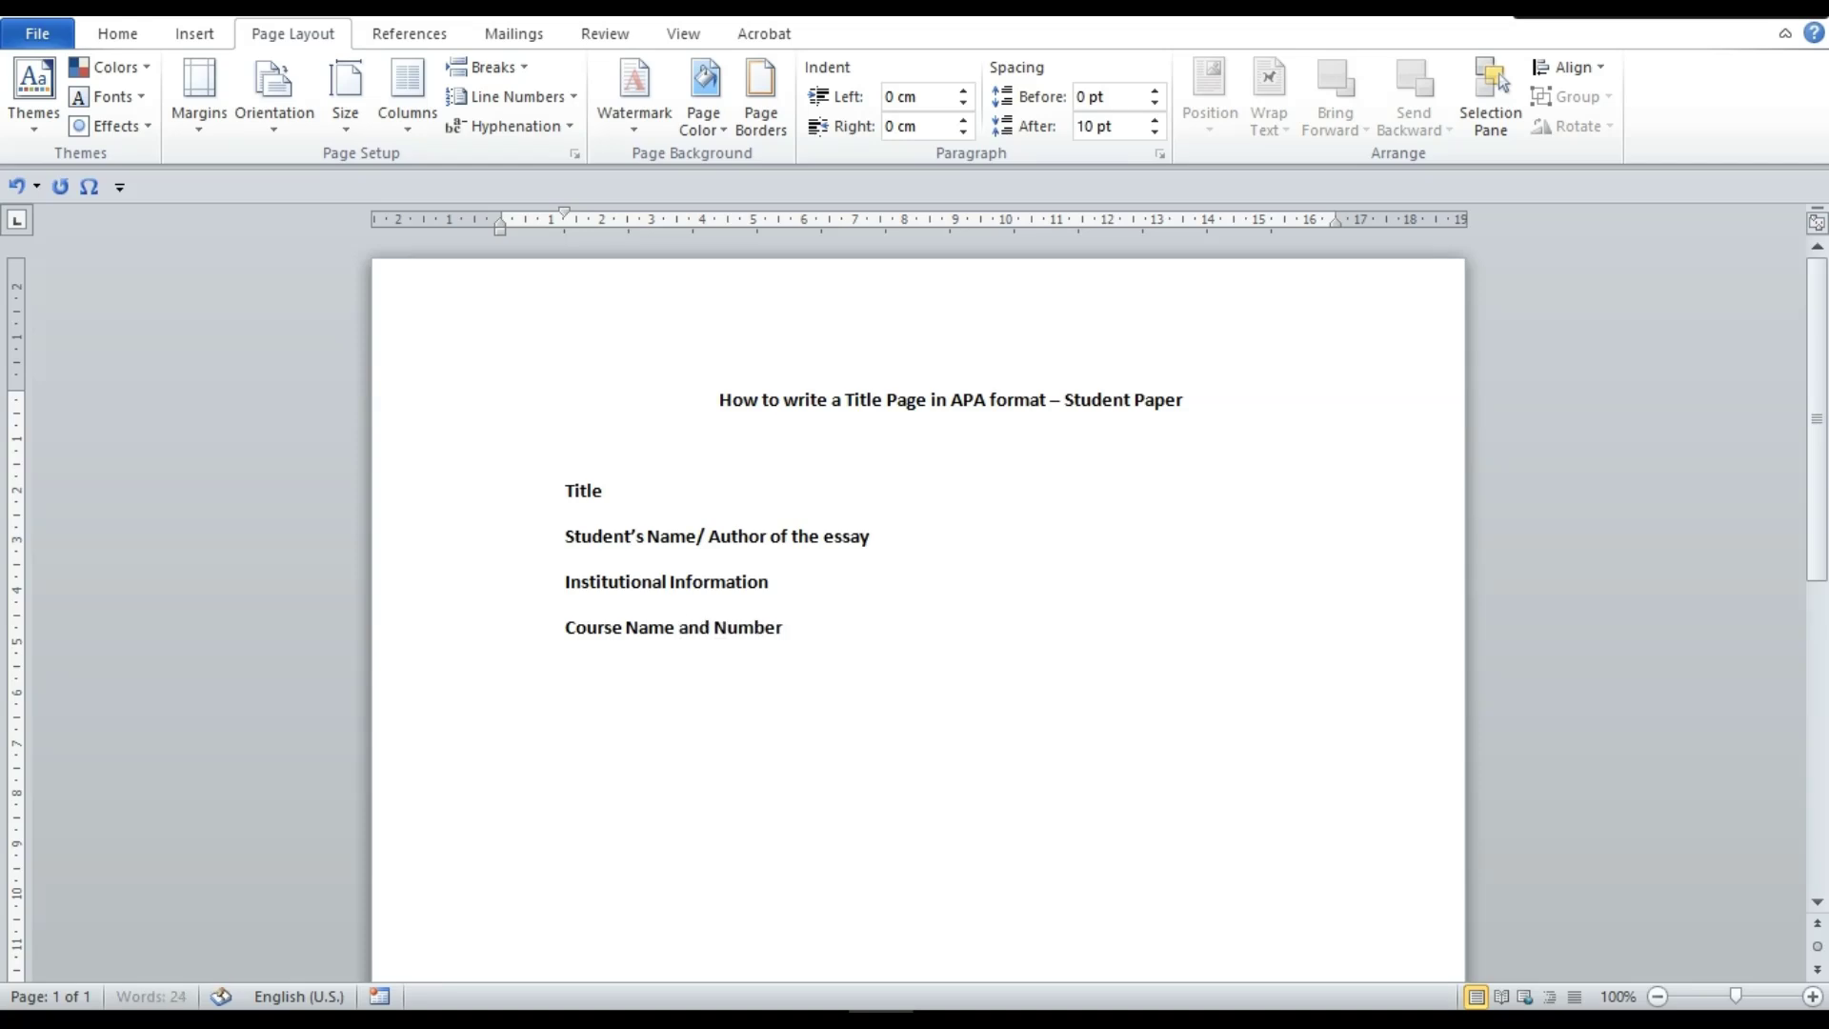
pyautogui.press('Return')
pyautogui.write("Instructior's Name")
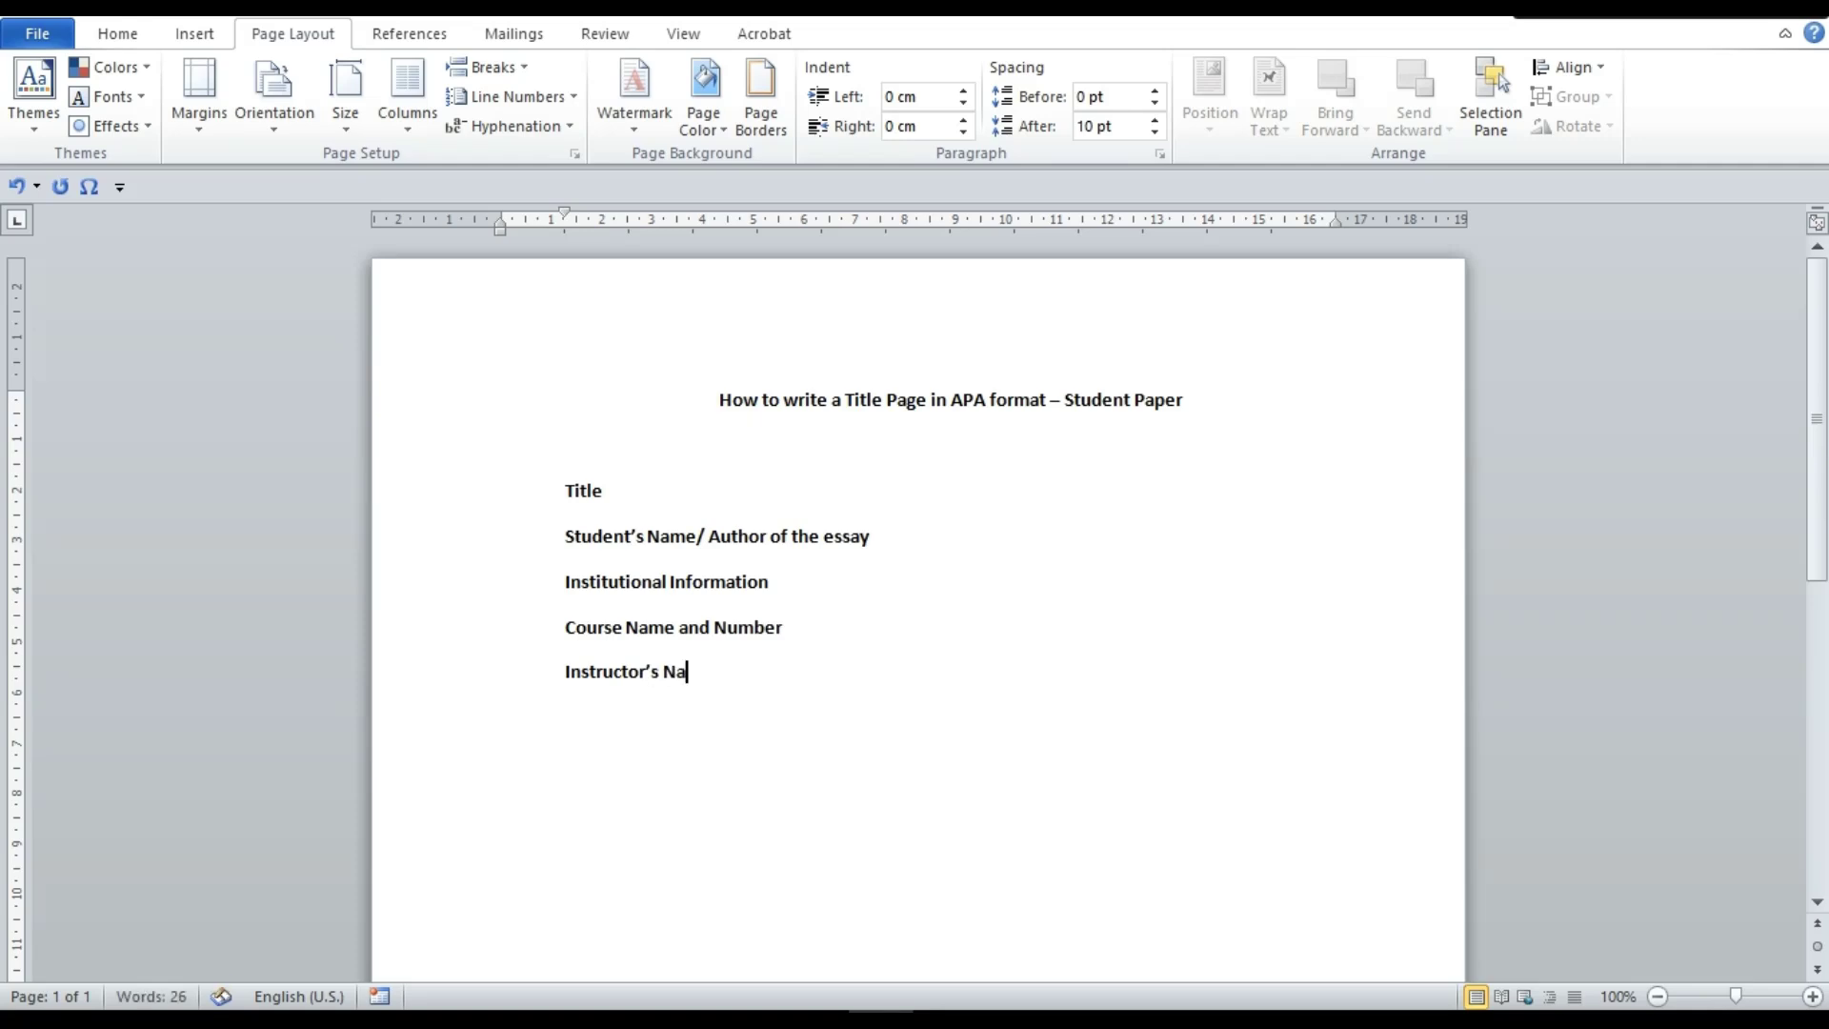
pyautogui.press('Return')
pyautogui.write('Due Date')
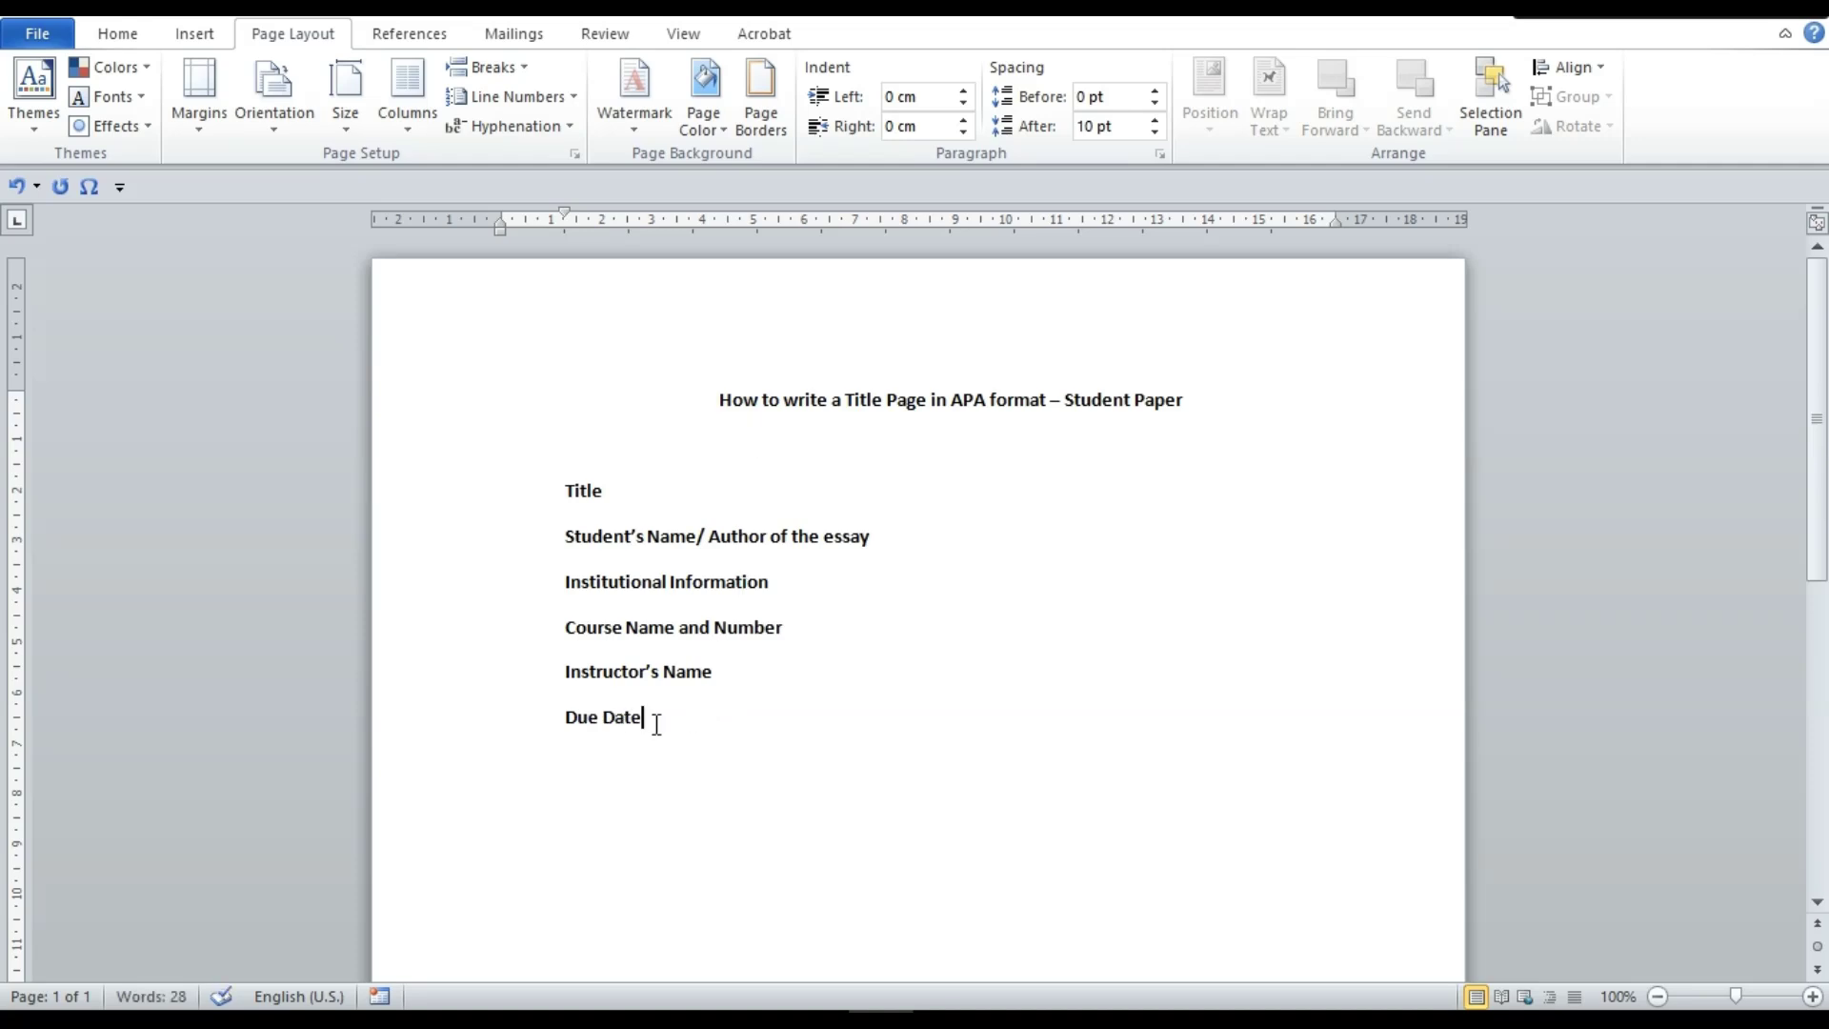
# Delete the six lines from Title to Due Date and add an empty line below the title
pyautogui.moveTo(653, 718); pyautogui.dragTo(570, 484)
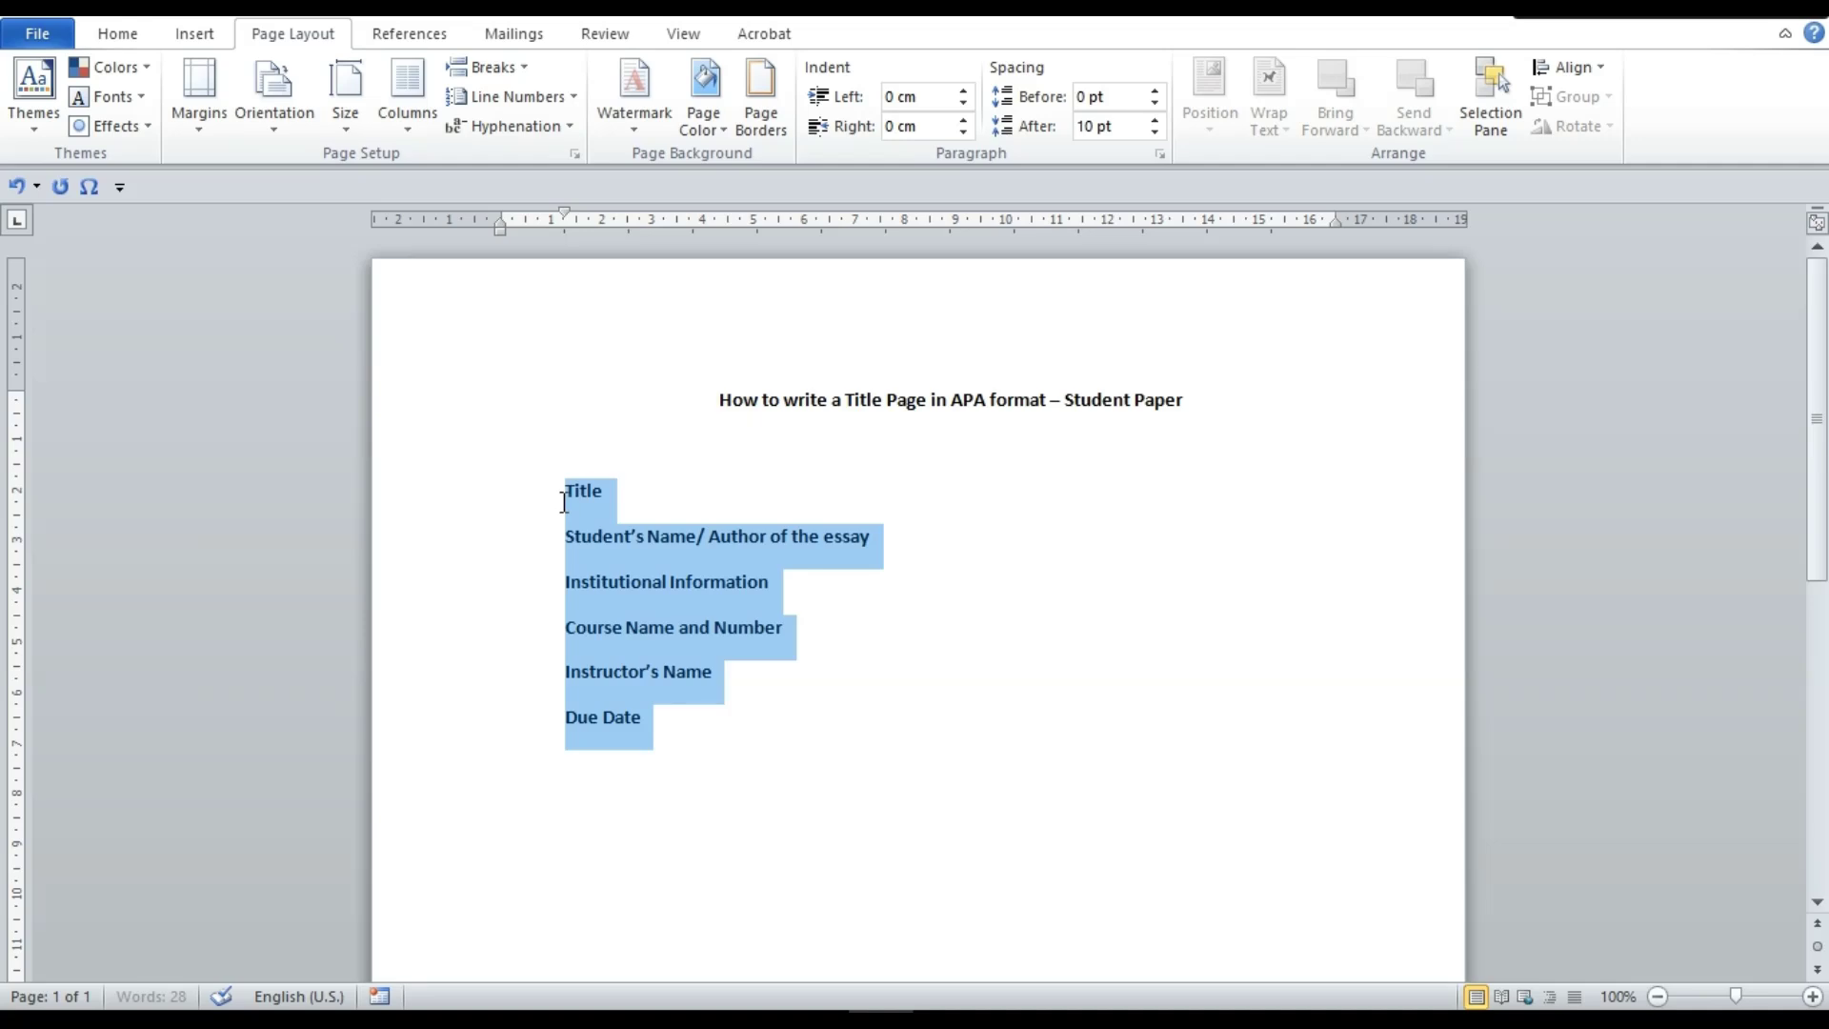
pyautogui.click(653, 516)
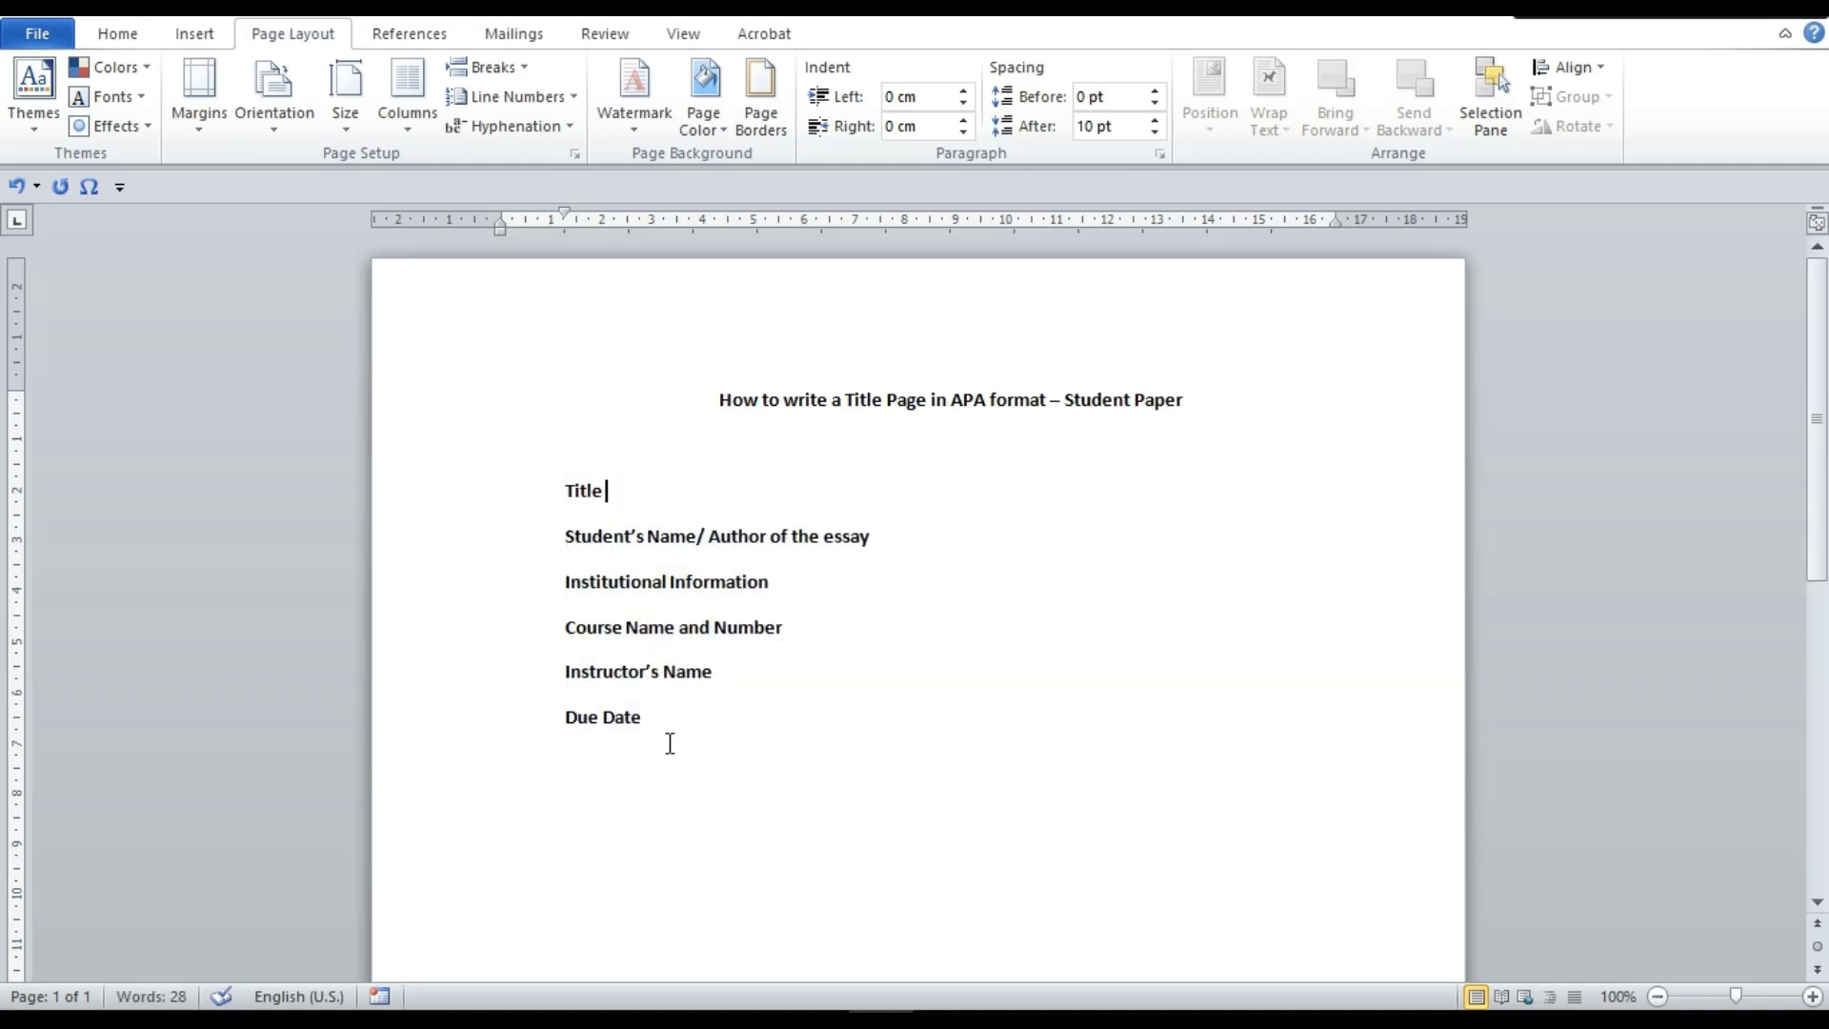
pyautogui.moveTo(658, 723); pyautogui.dragTo(569, 487)
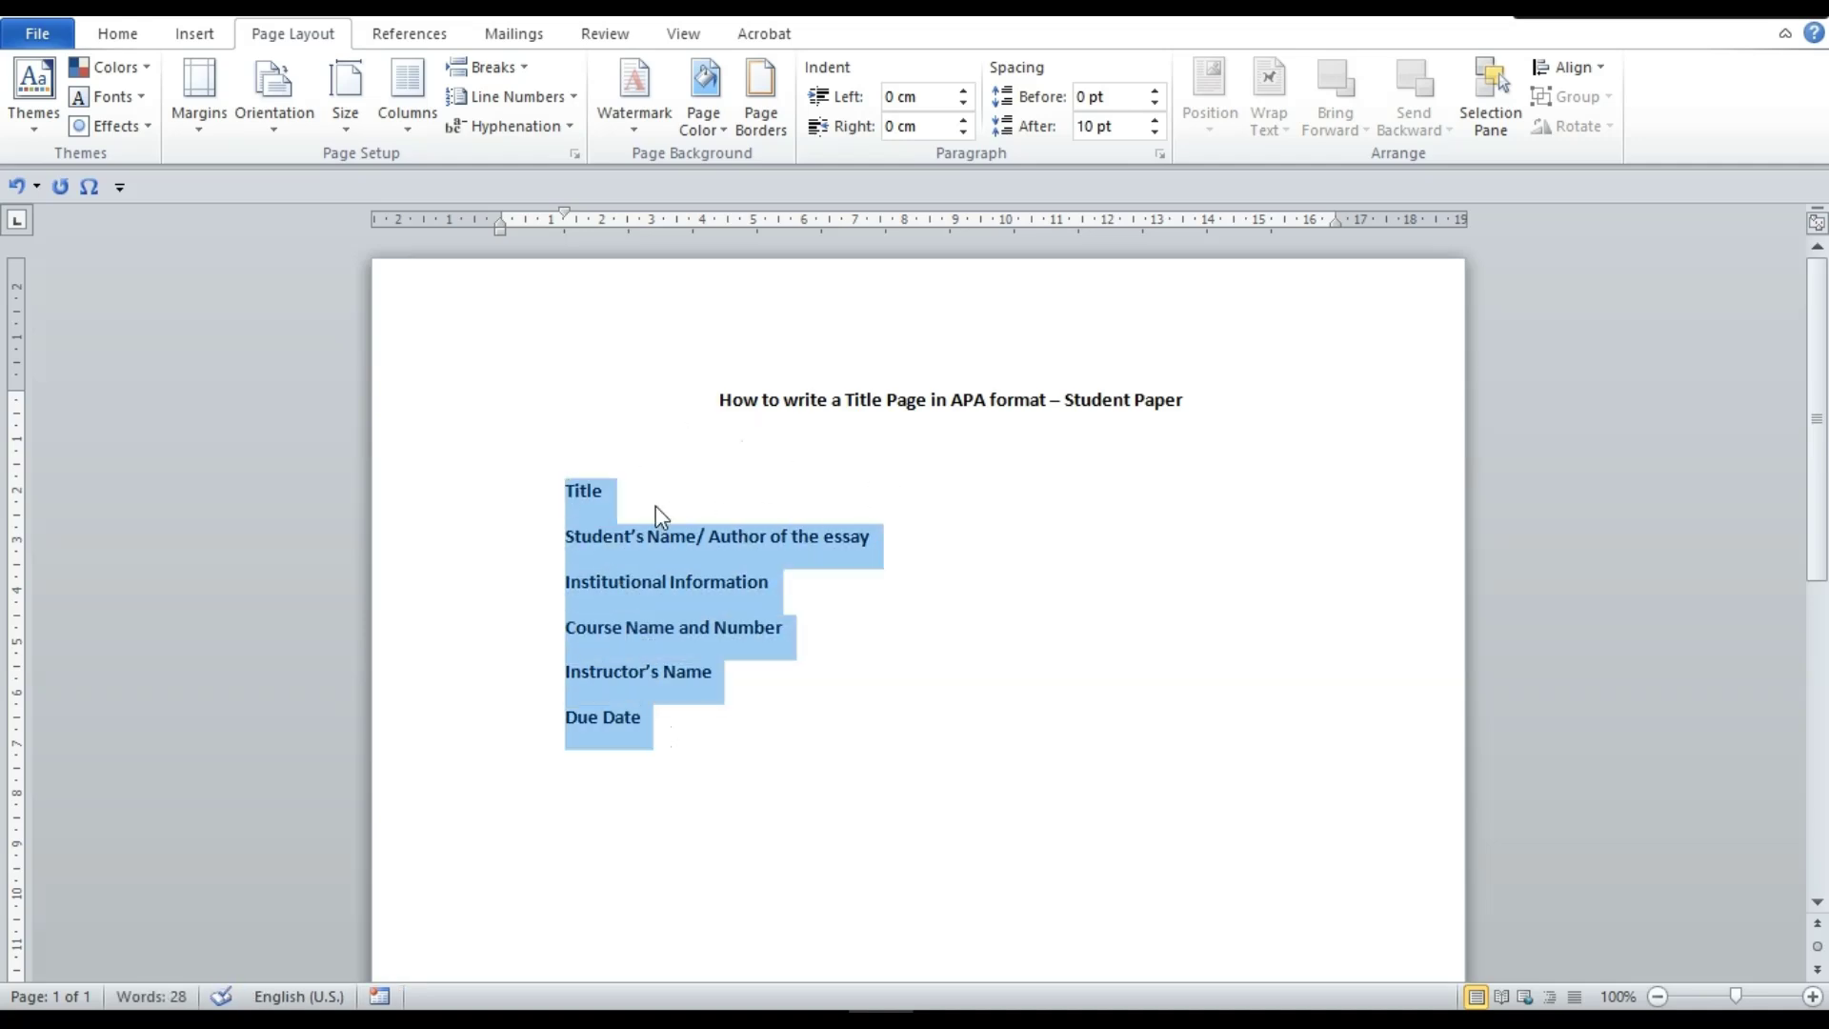
pyautogui.press('Delete')
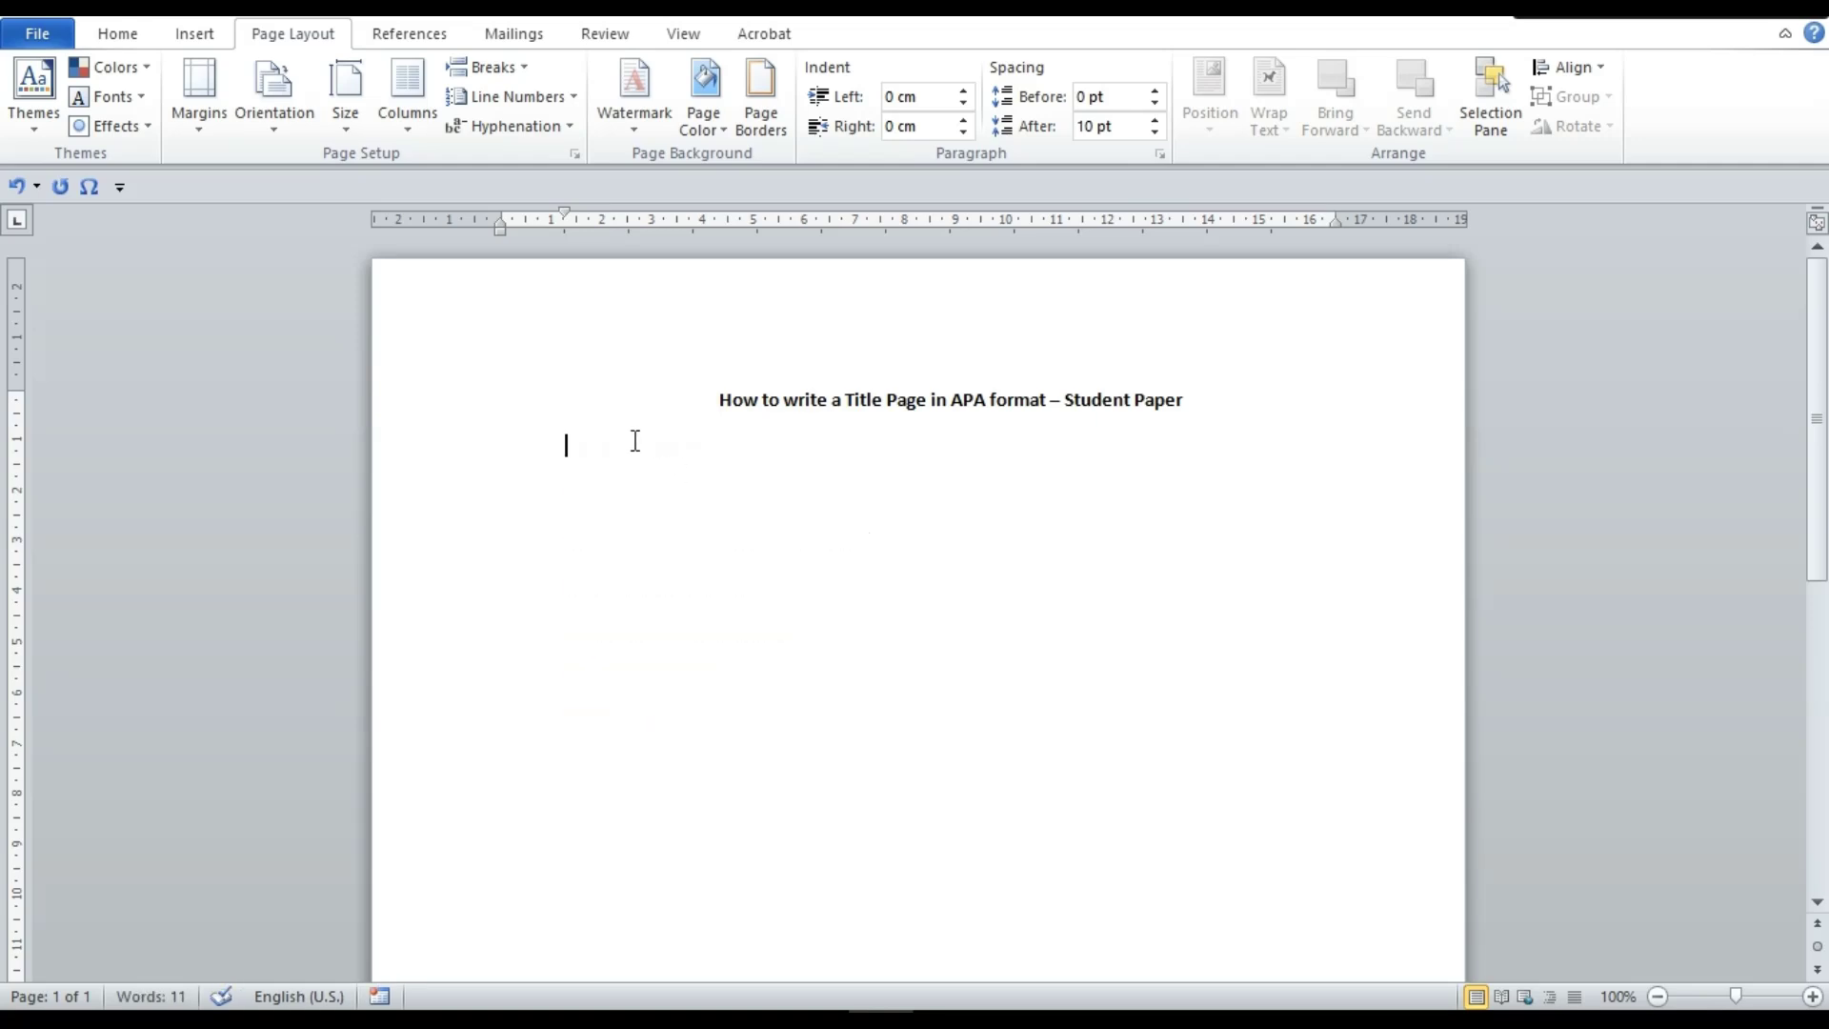
pyautogui.click(696, 405)
pyautogui.click(1235, 398)
pyautogui.press('Return')
pyautogui.click(1220, 401)
# Replace the title with 'How AI is Disrupting the Job Market' and add an empty line below
pyautogui.hotkey('ctrl', 'a')
pyautogui.press('Delete')
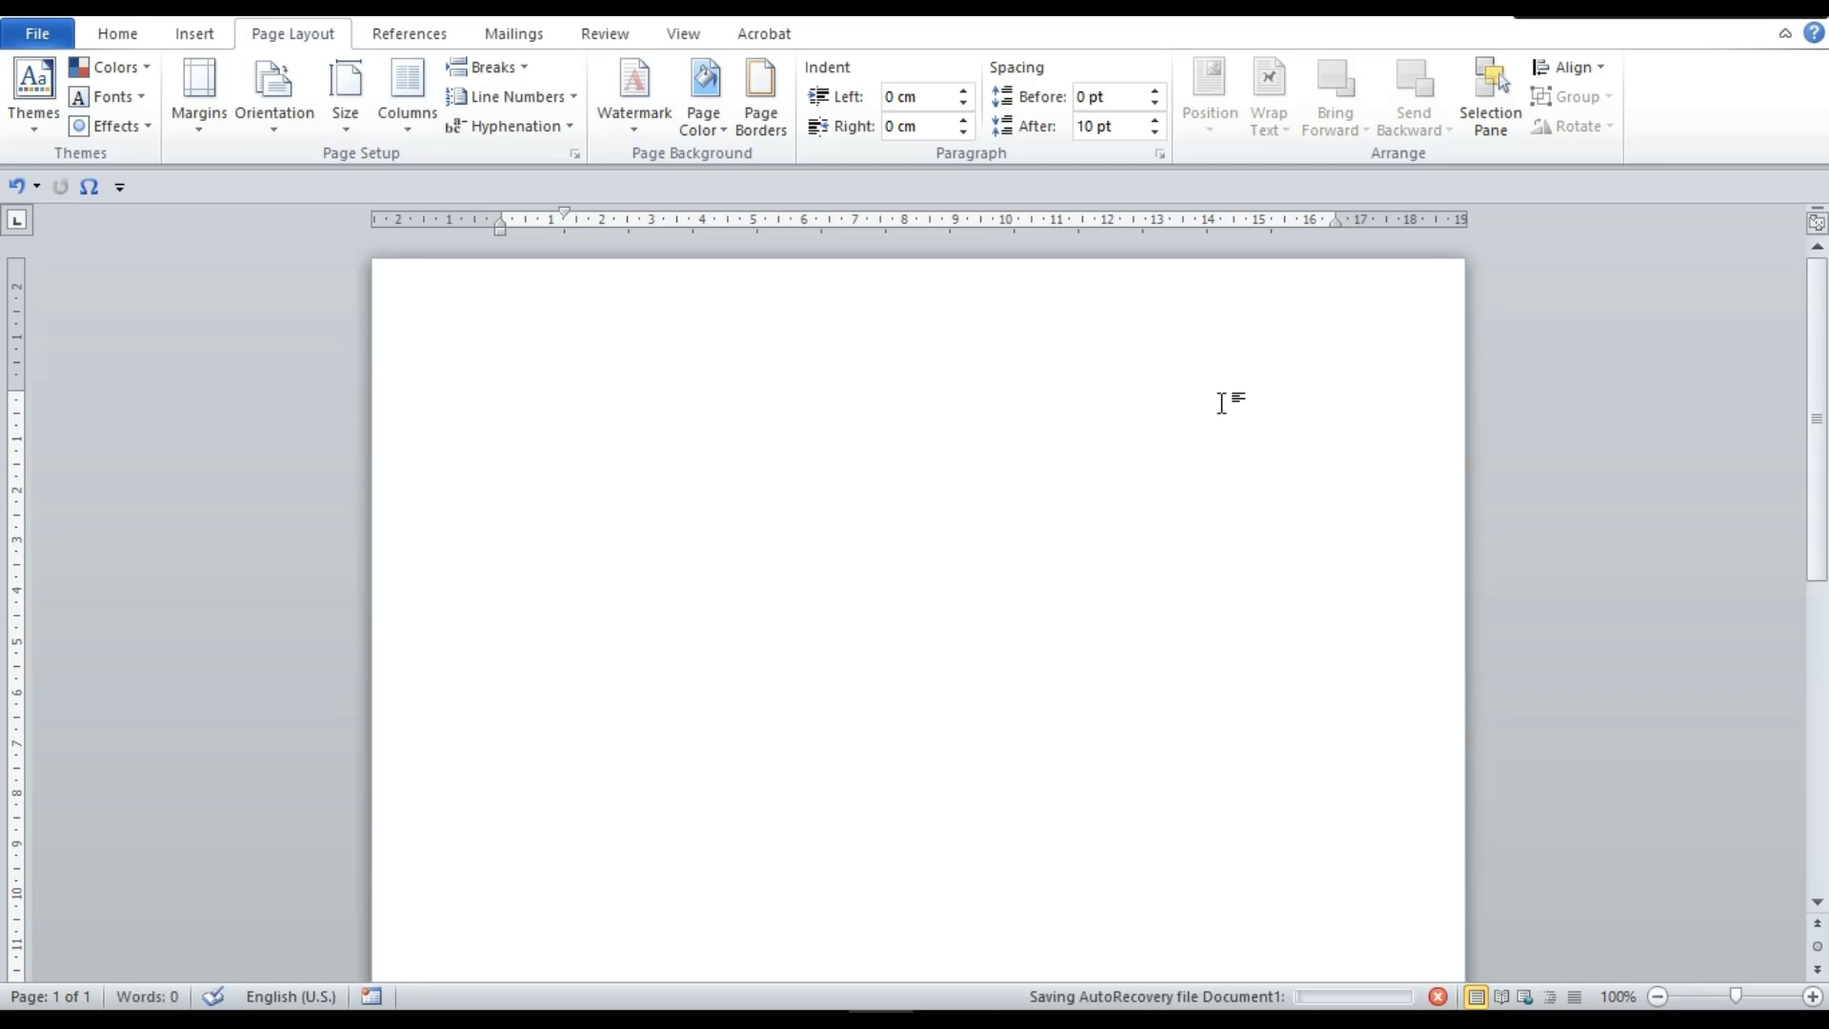
pyautogui.write('How A')
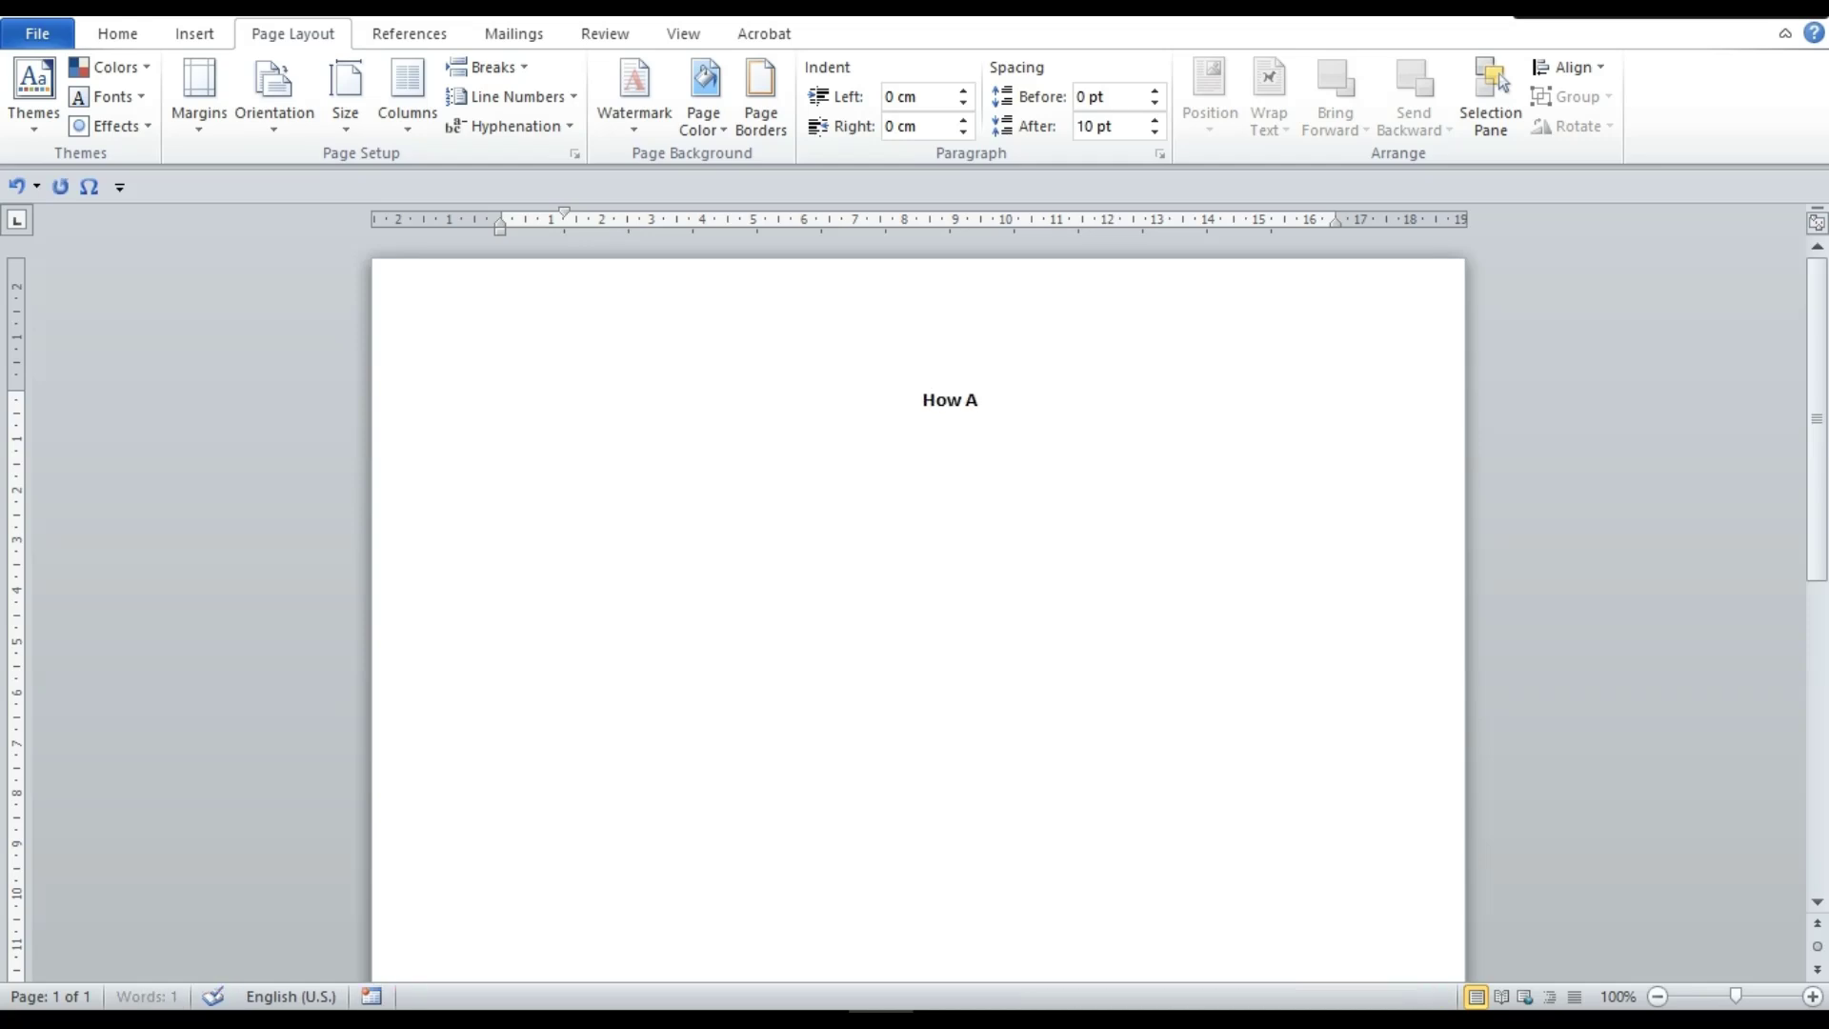
pyautogui.write('I is disrupting teh')
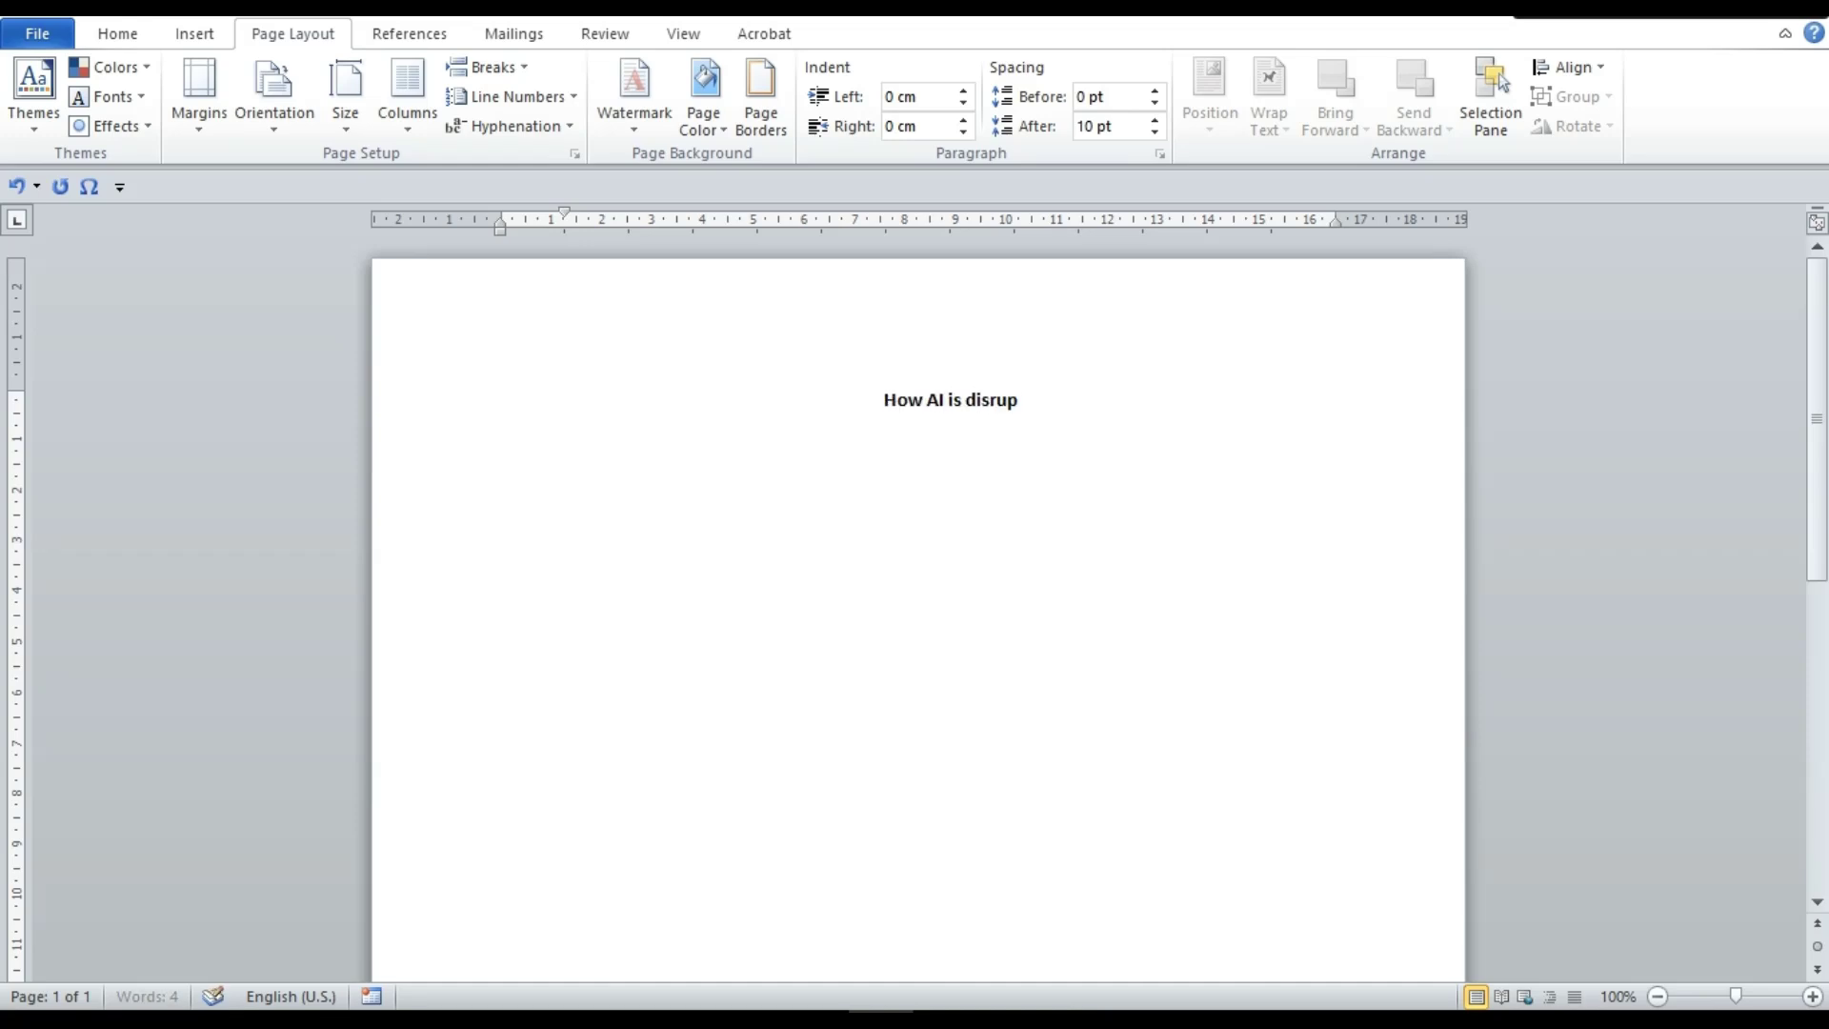
pyautogui.press('BackSpace')
pyautogui.press('BackSpace')
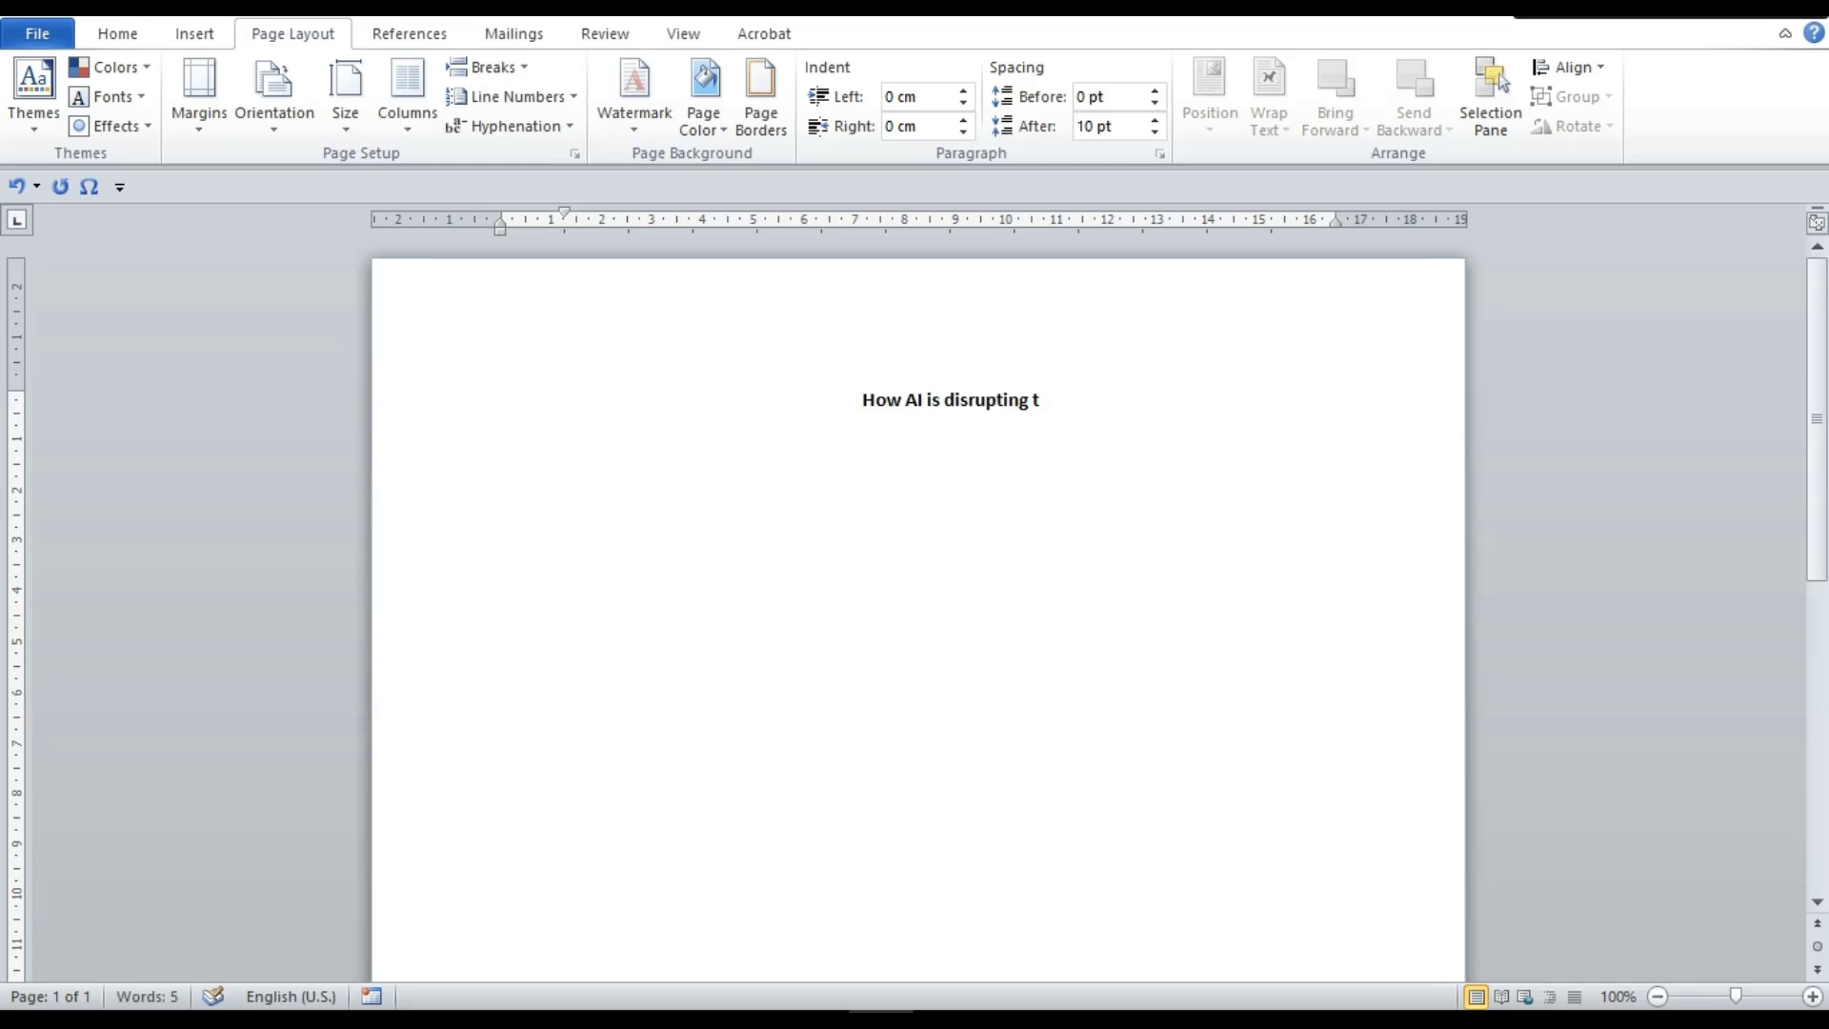
pyautogui.write('he Job Market')
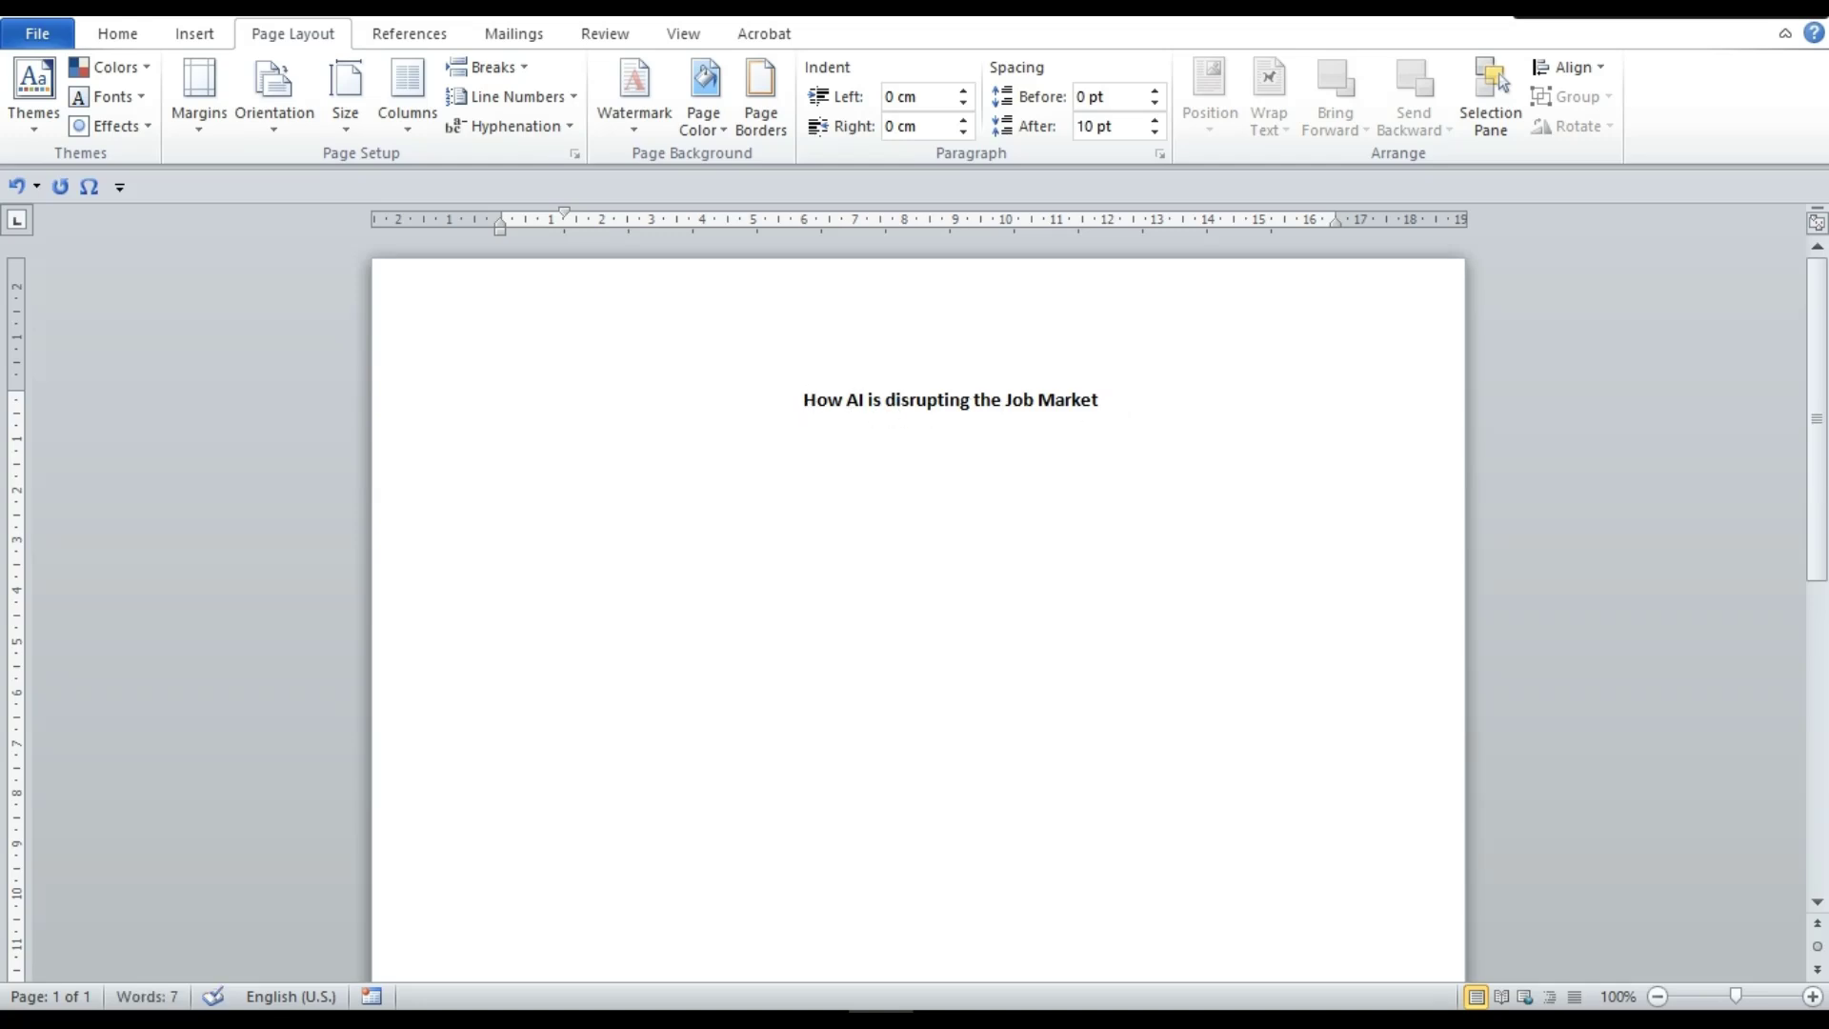
pyautogui.press('BackSpace')
pyautogui.write('D')
pyautogui.click(1103, 400)
pyautogui.press('Return')
# Add a left-aligned heading 'Three rules to writing the title of an essay in APA'
pyautogui.click(131, 37)
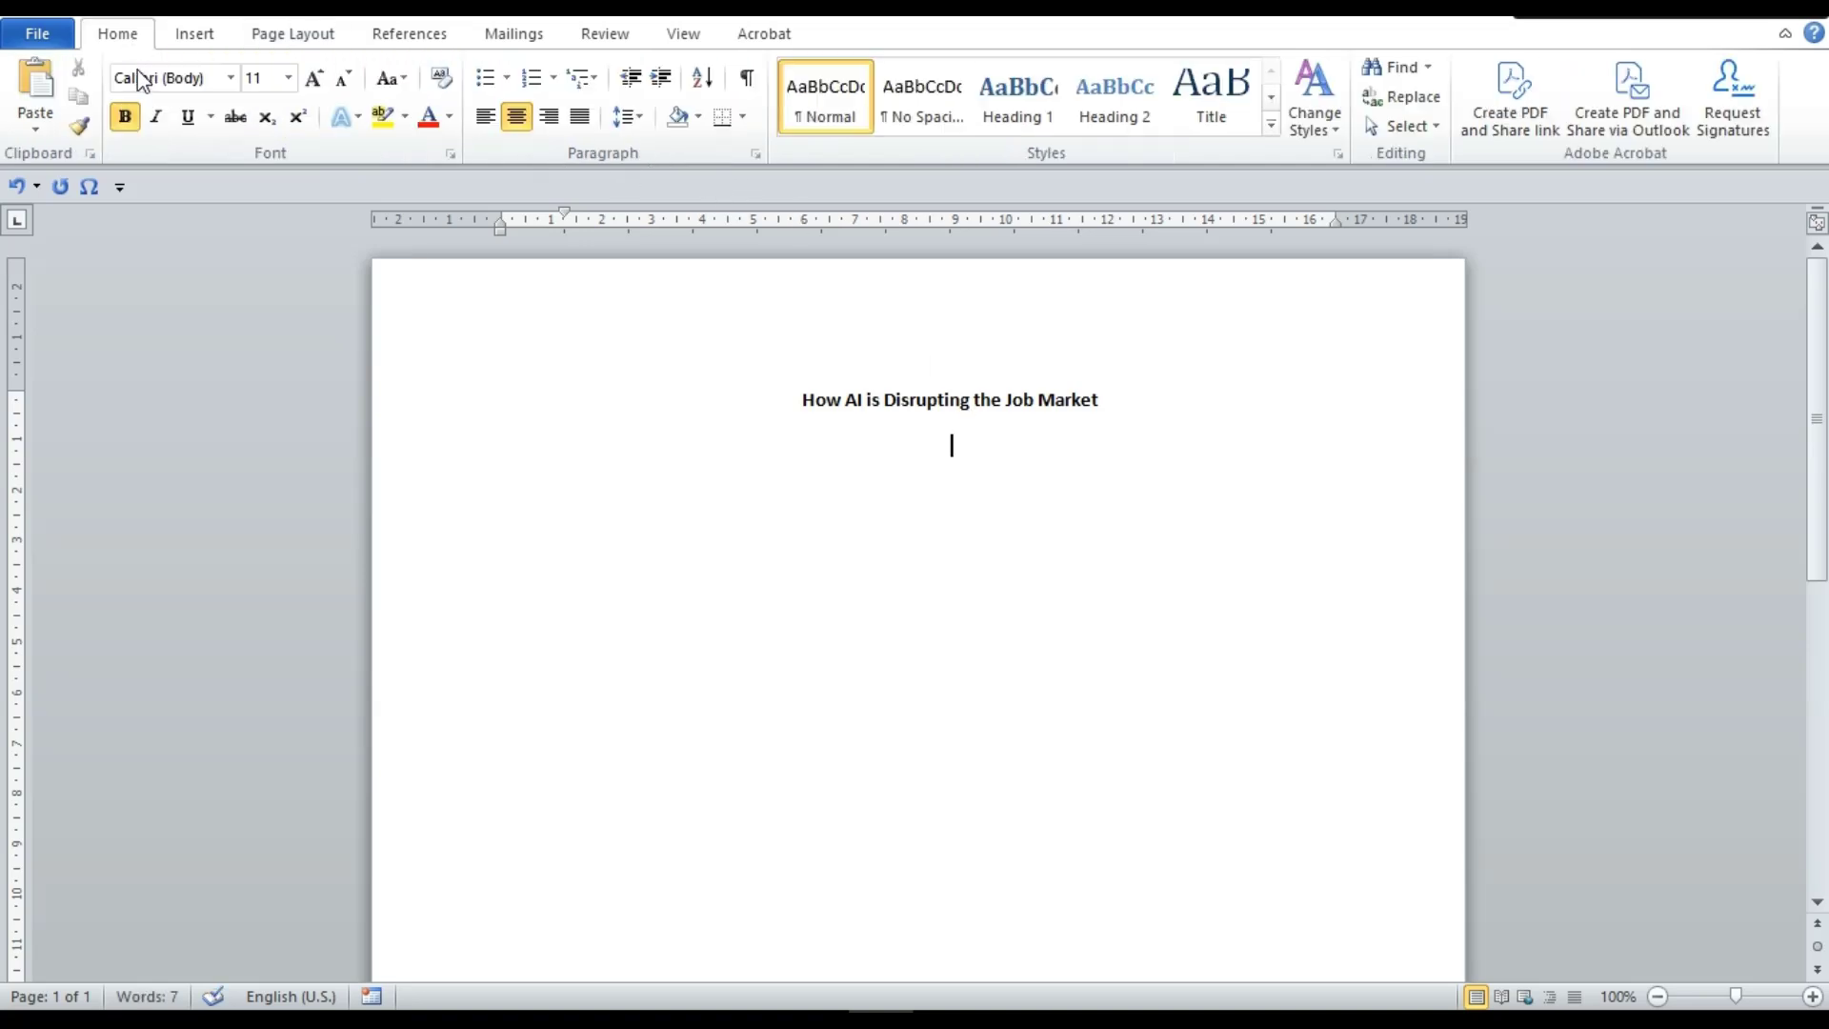
pyautogui.click(485, 116)
pyautogui.press('Return')
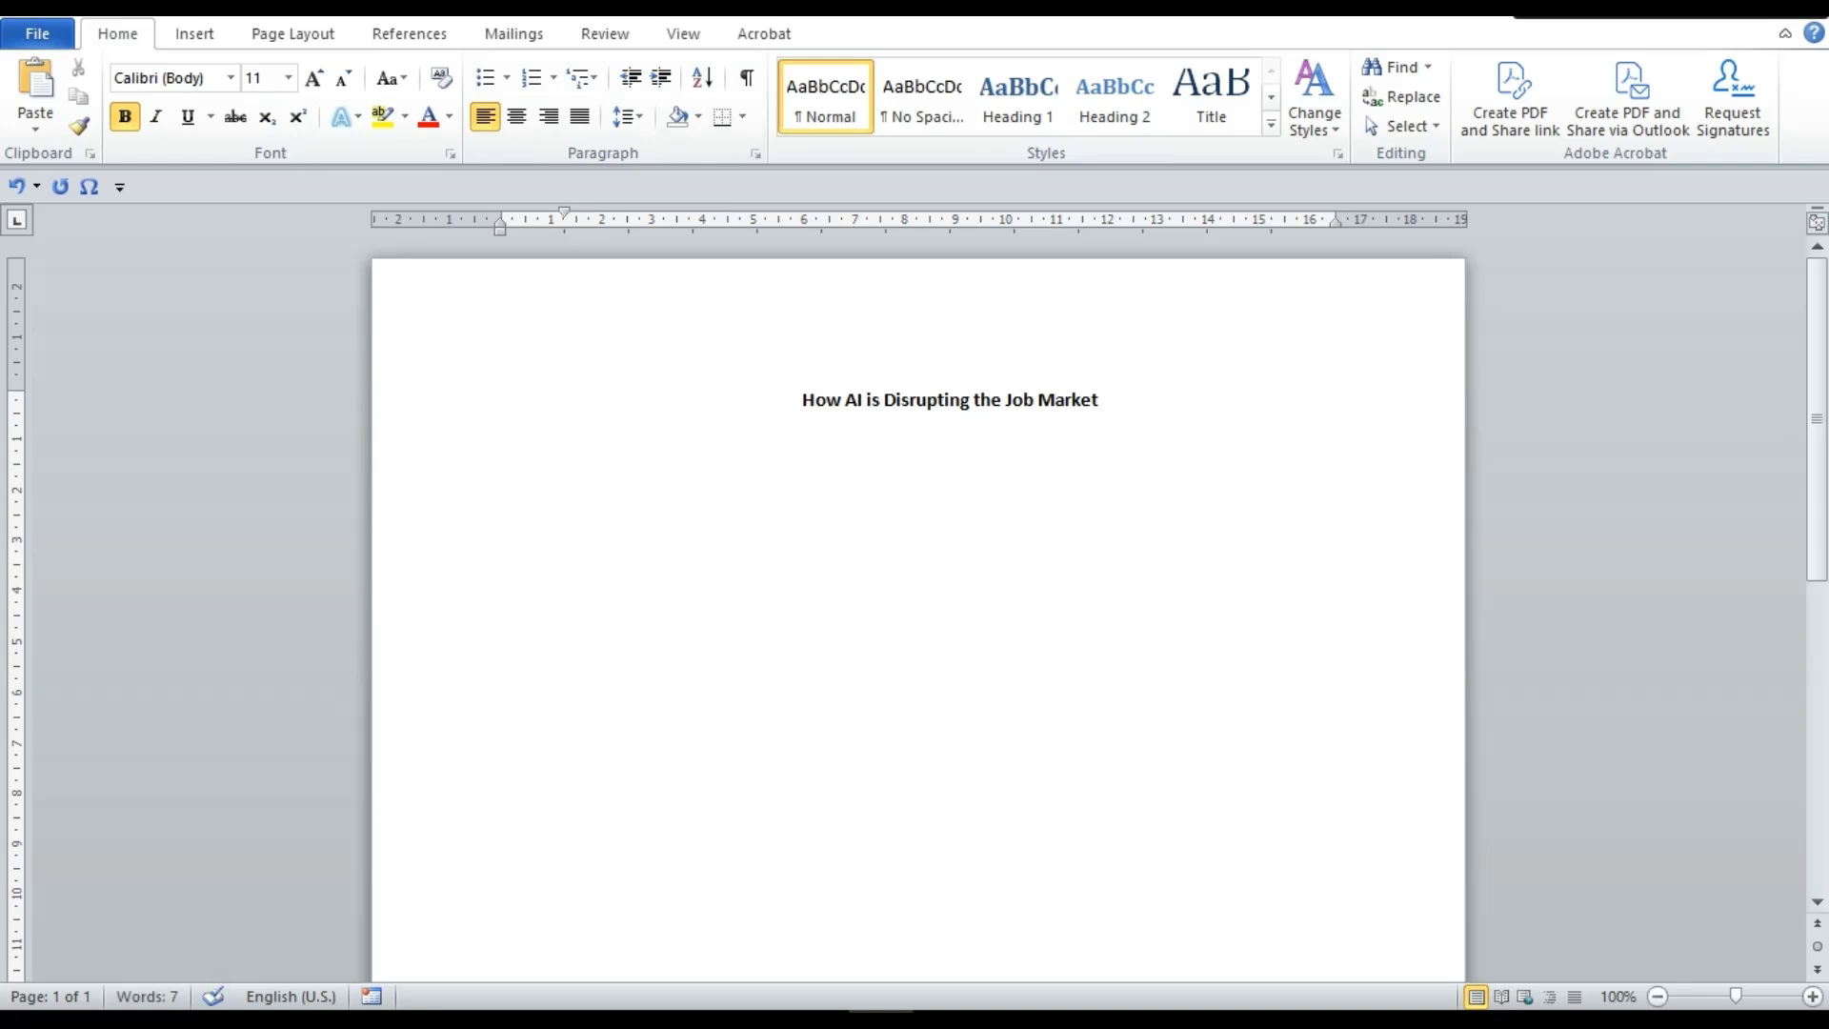
pyautogui.write('Three rules to wri')
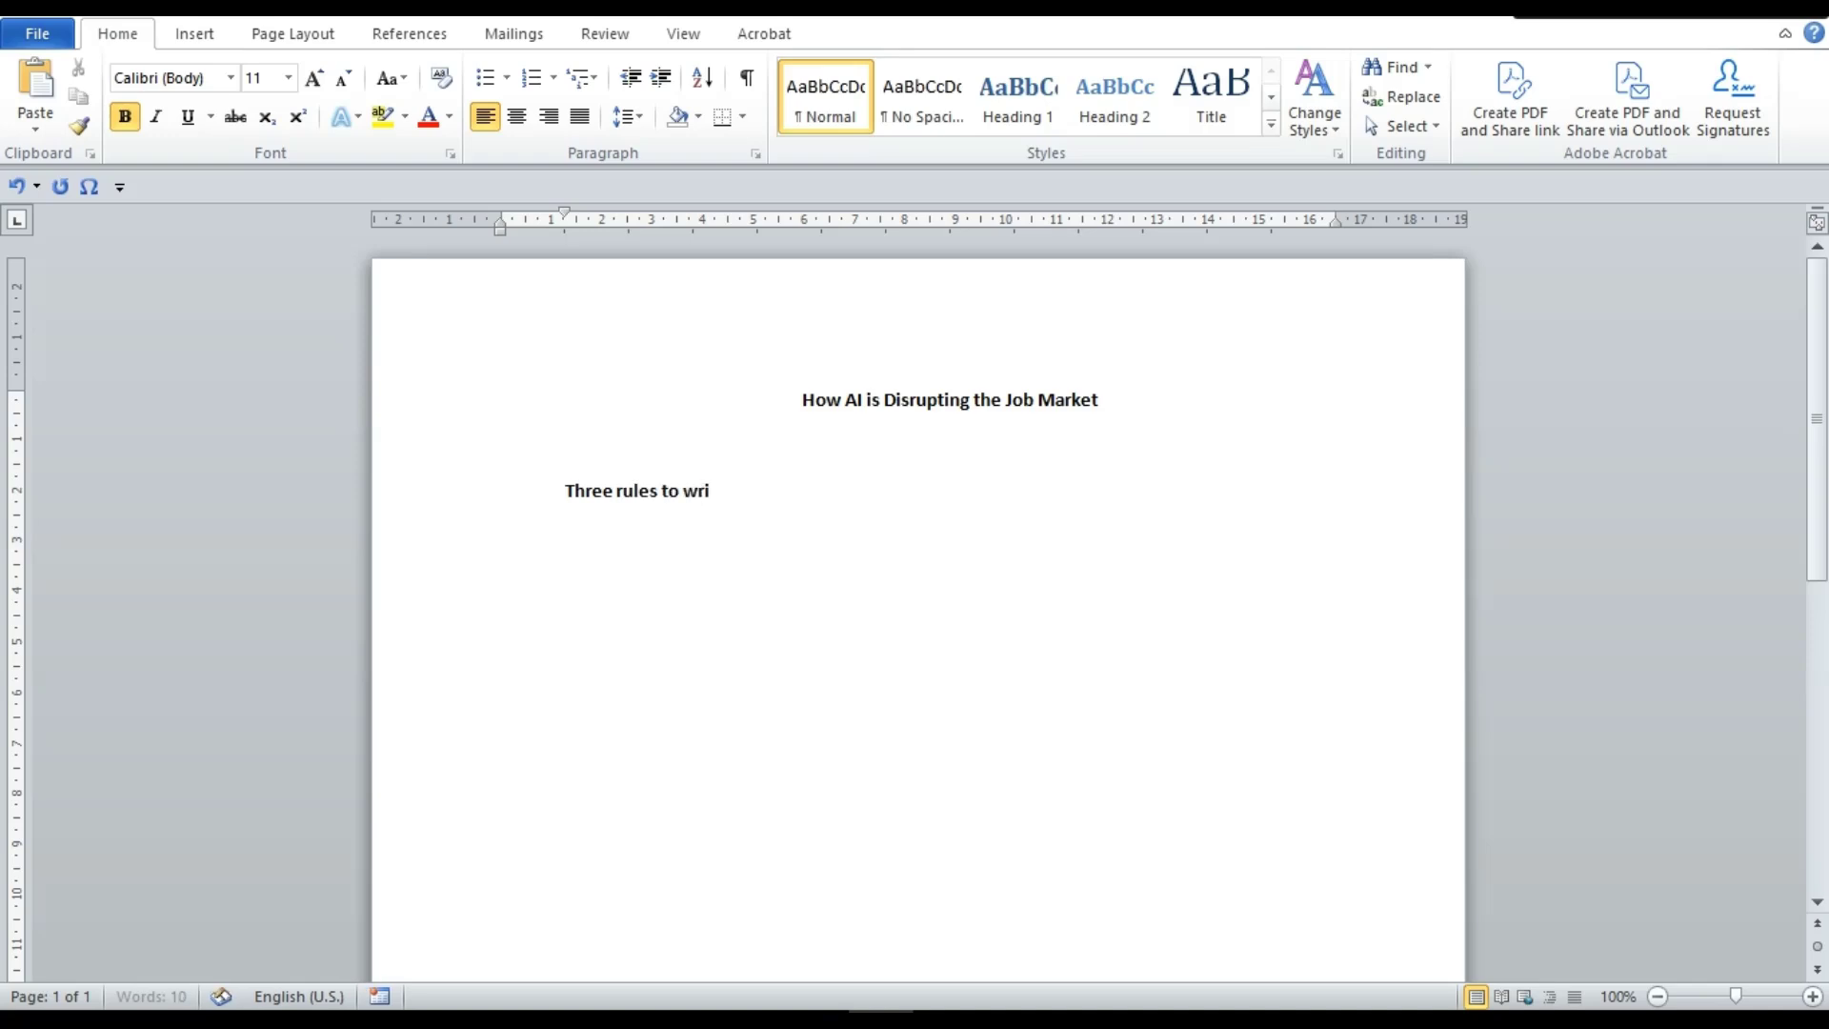
pyautogui.write('ting the title of an essay')
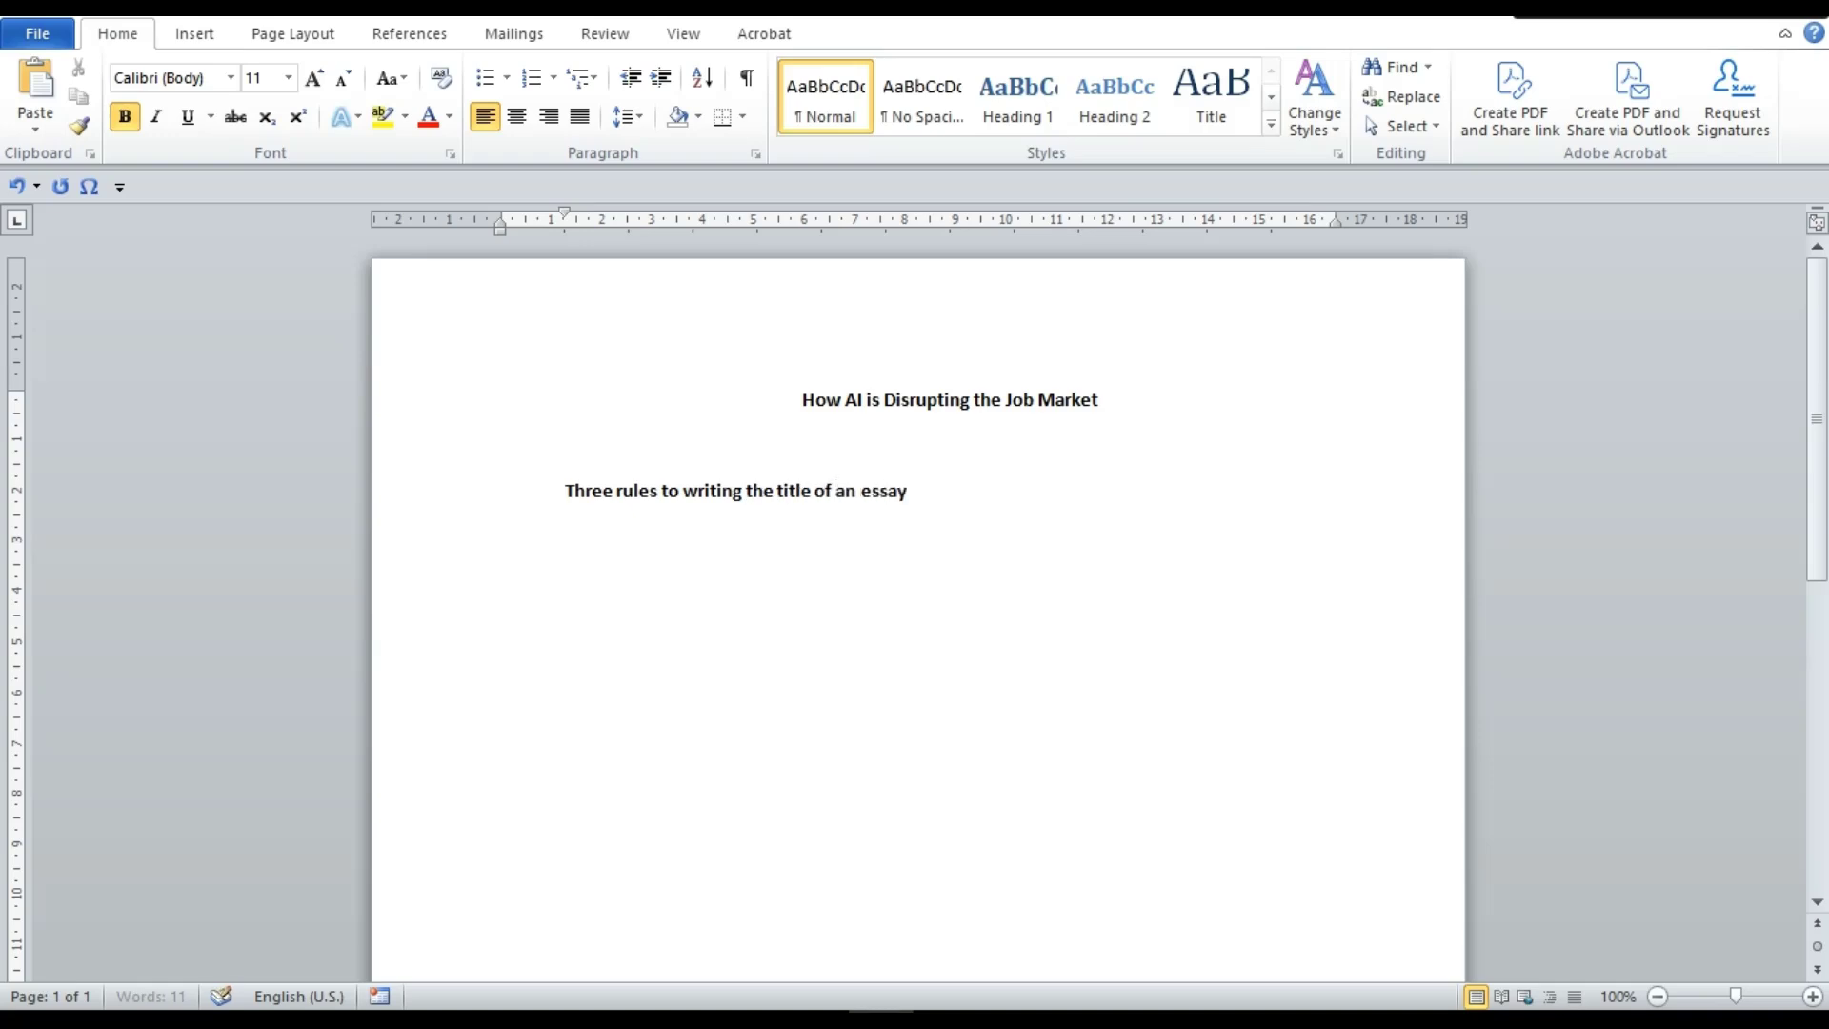
pyautogui.write('APA')
# Start a bulleted list with 'All titles should be in Title Case'
pyautogui.click(485, 77)
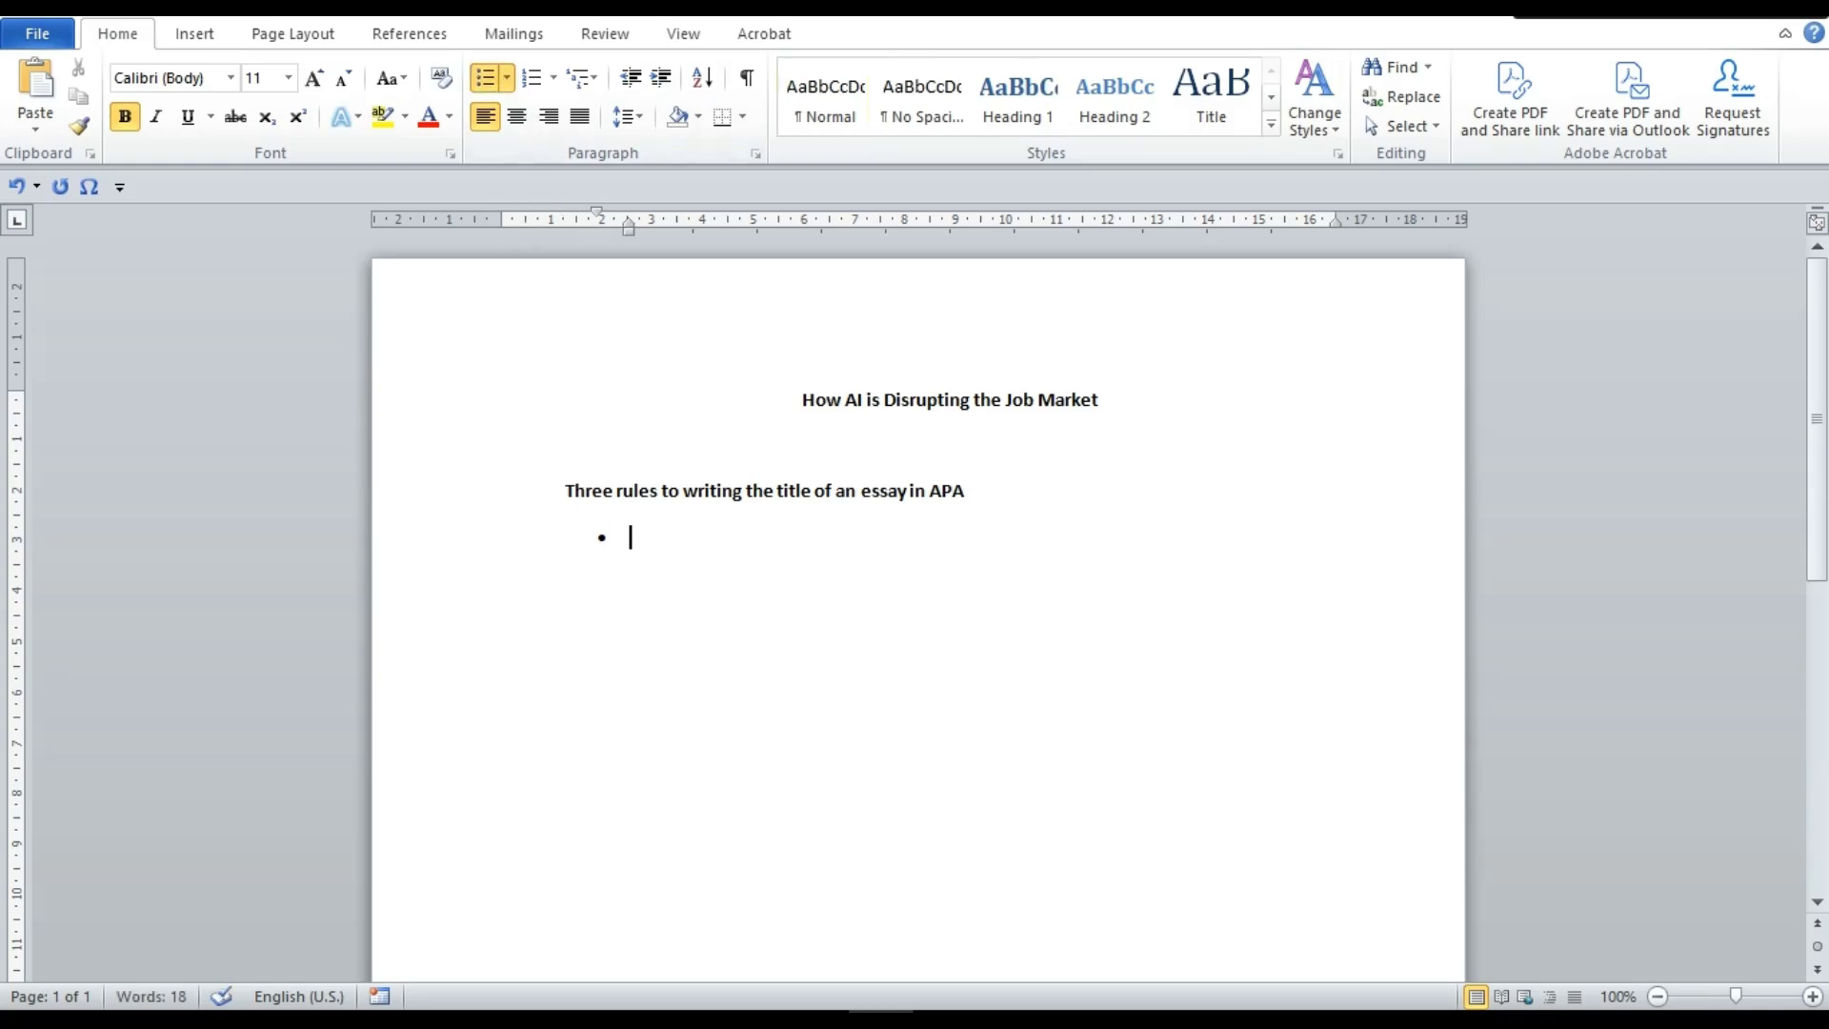
pyautogui.write('All titles')
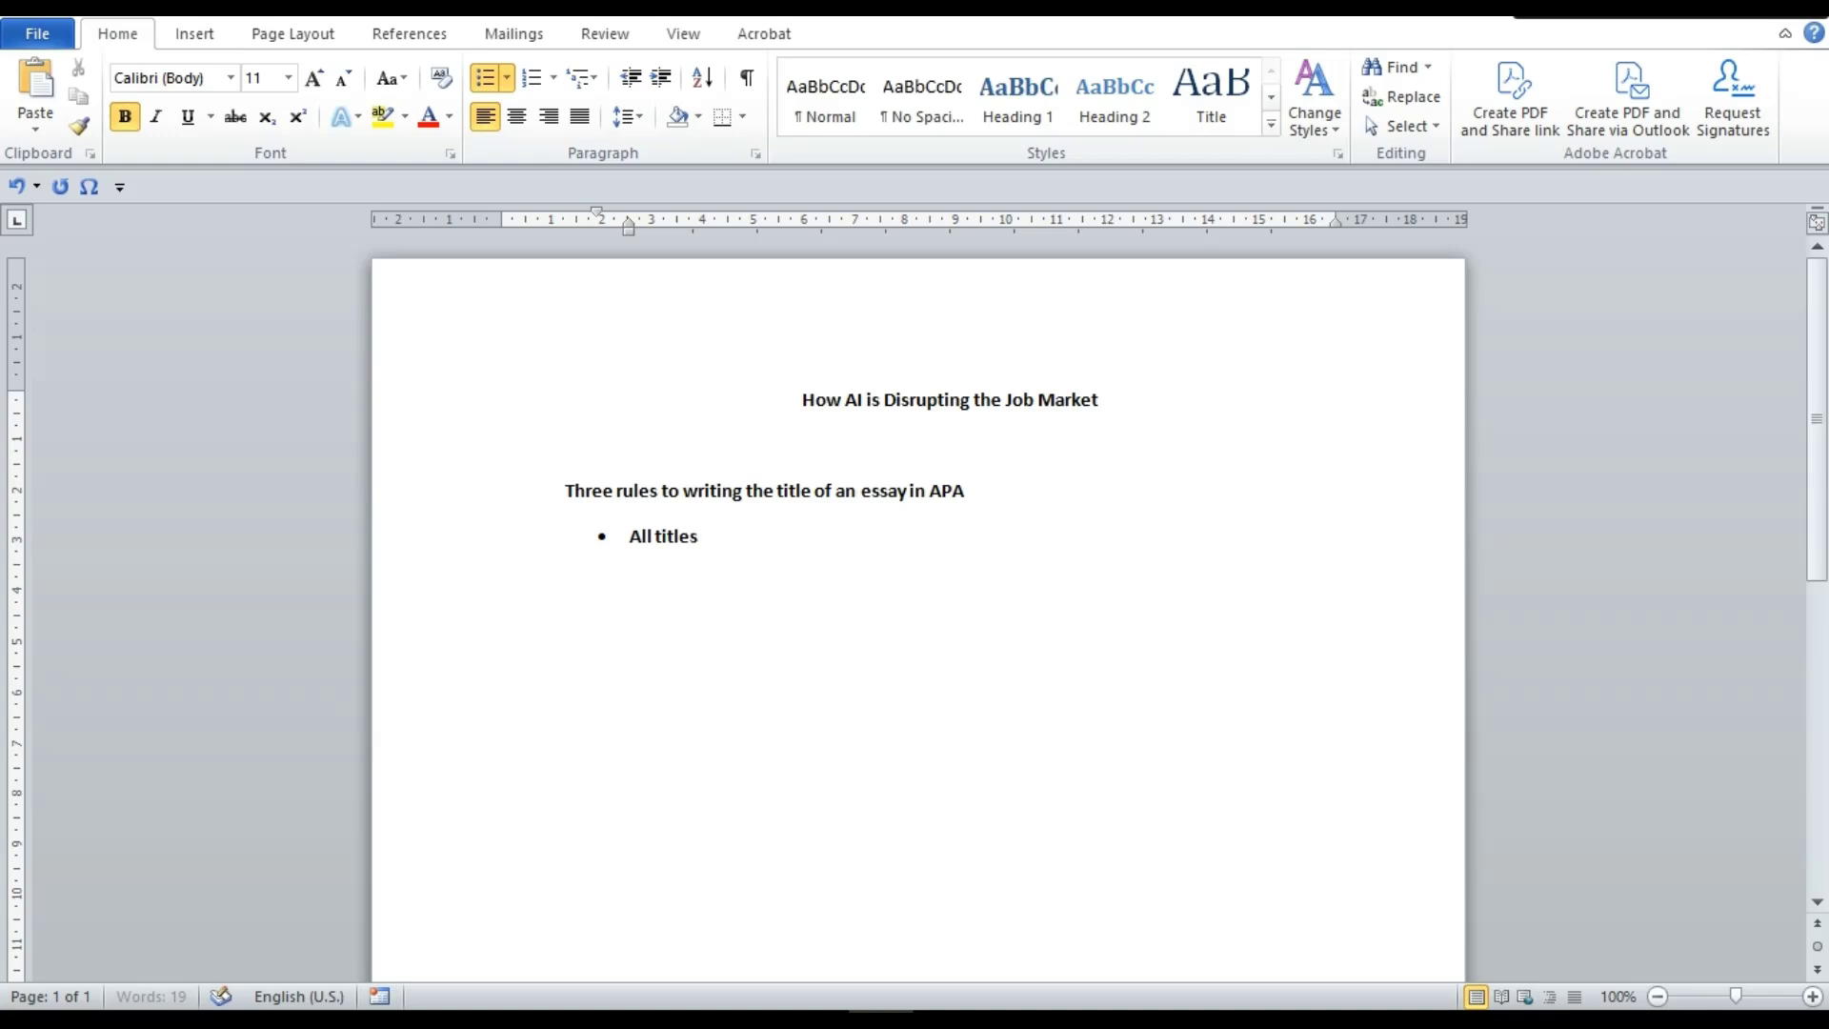
pyautogui.write(' should be in T')
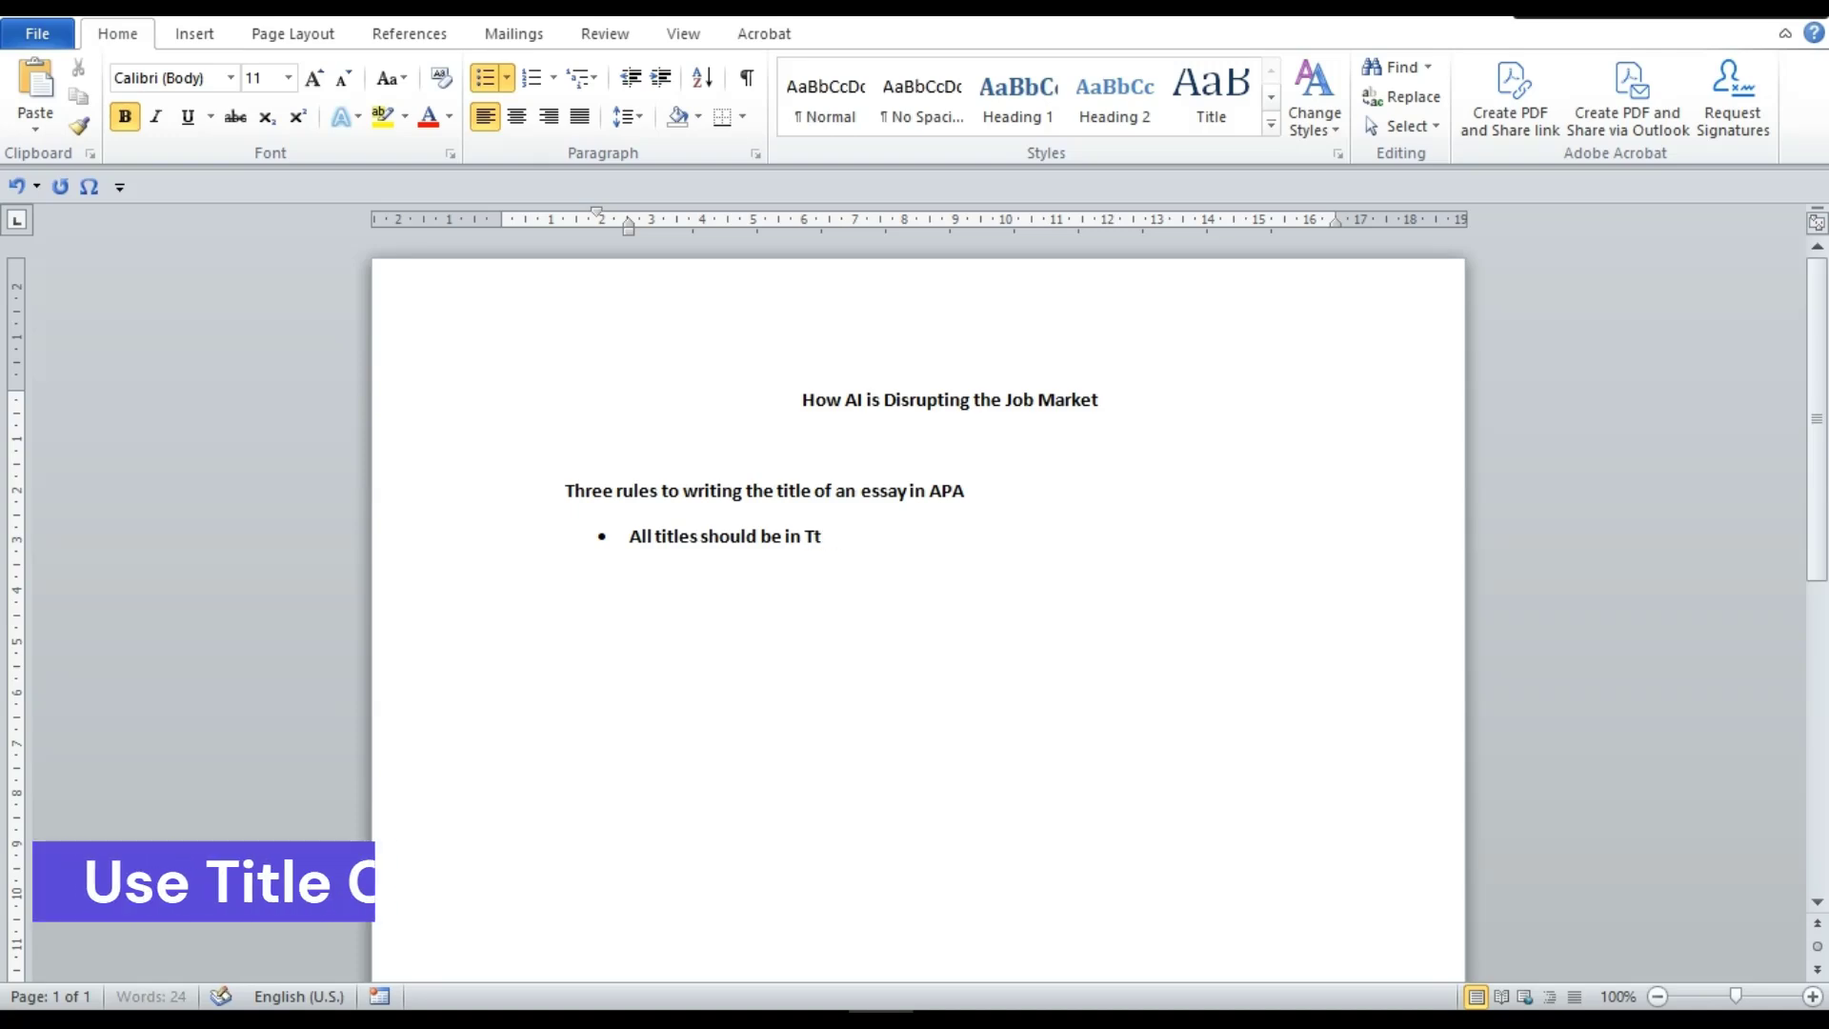
pyautogui.write('itle C')
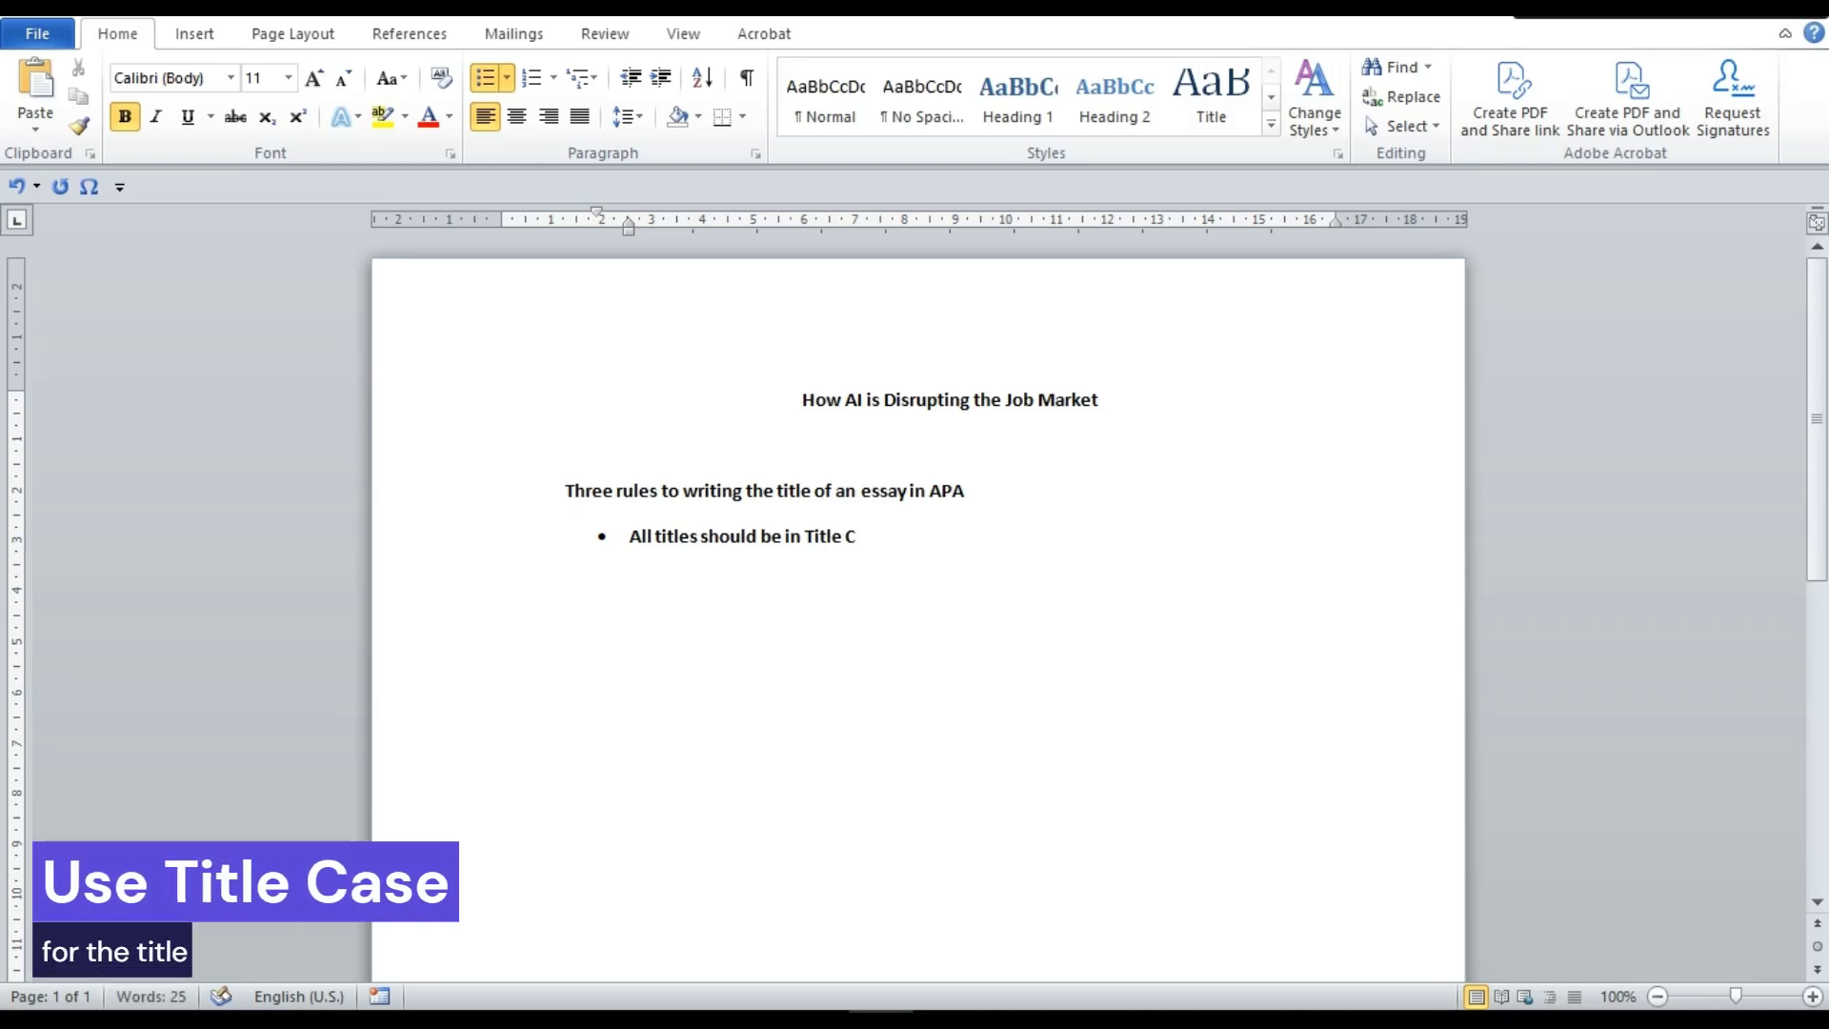
pyautogui.write('ase')
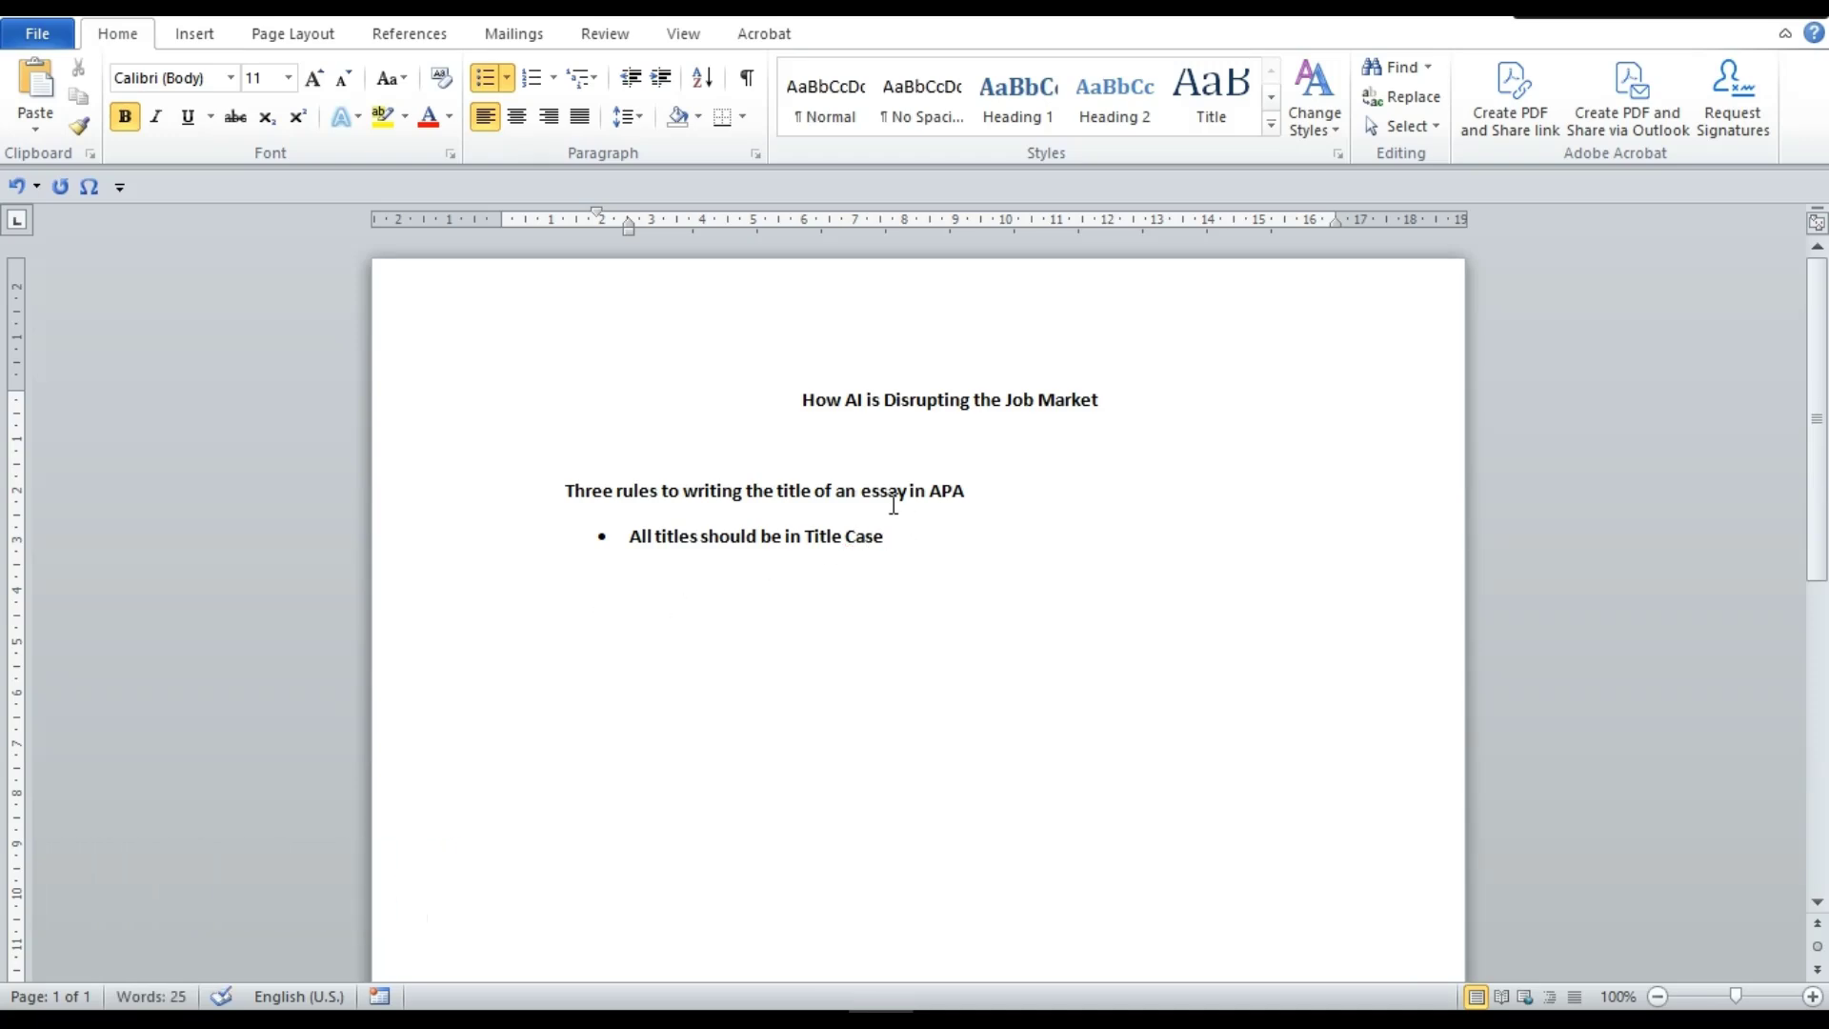
pyautogui.press('Return')
# Replace the bullet with the line 'You capitalize the main words in your title'
pyautogui.press('BackSpace')
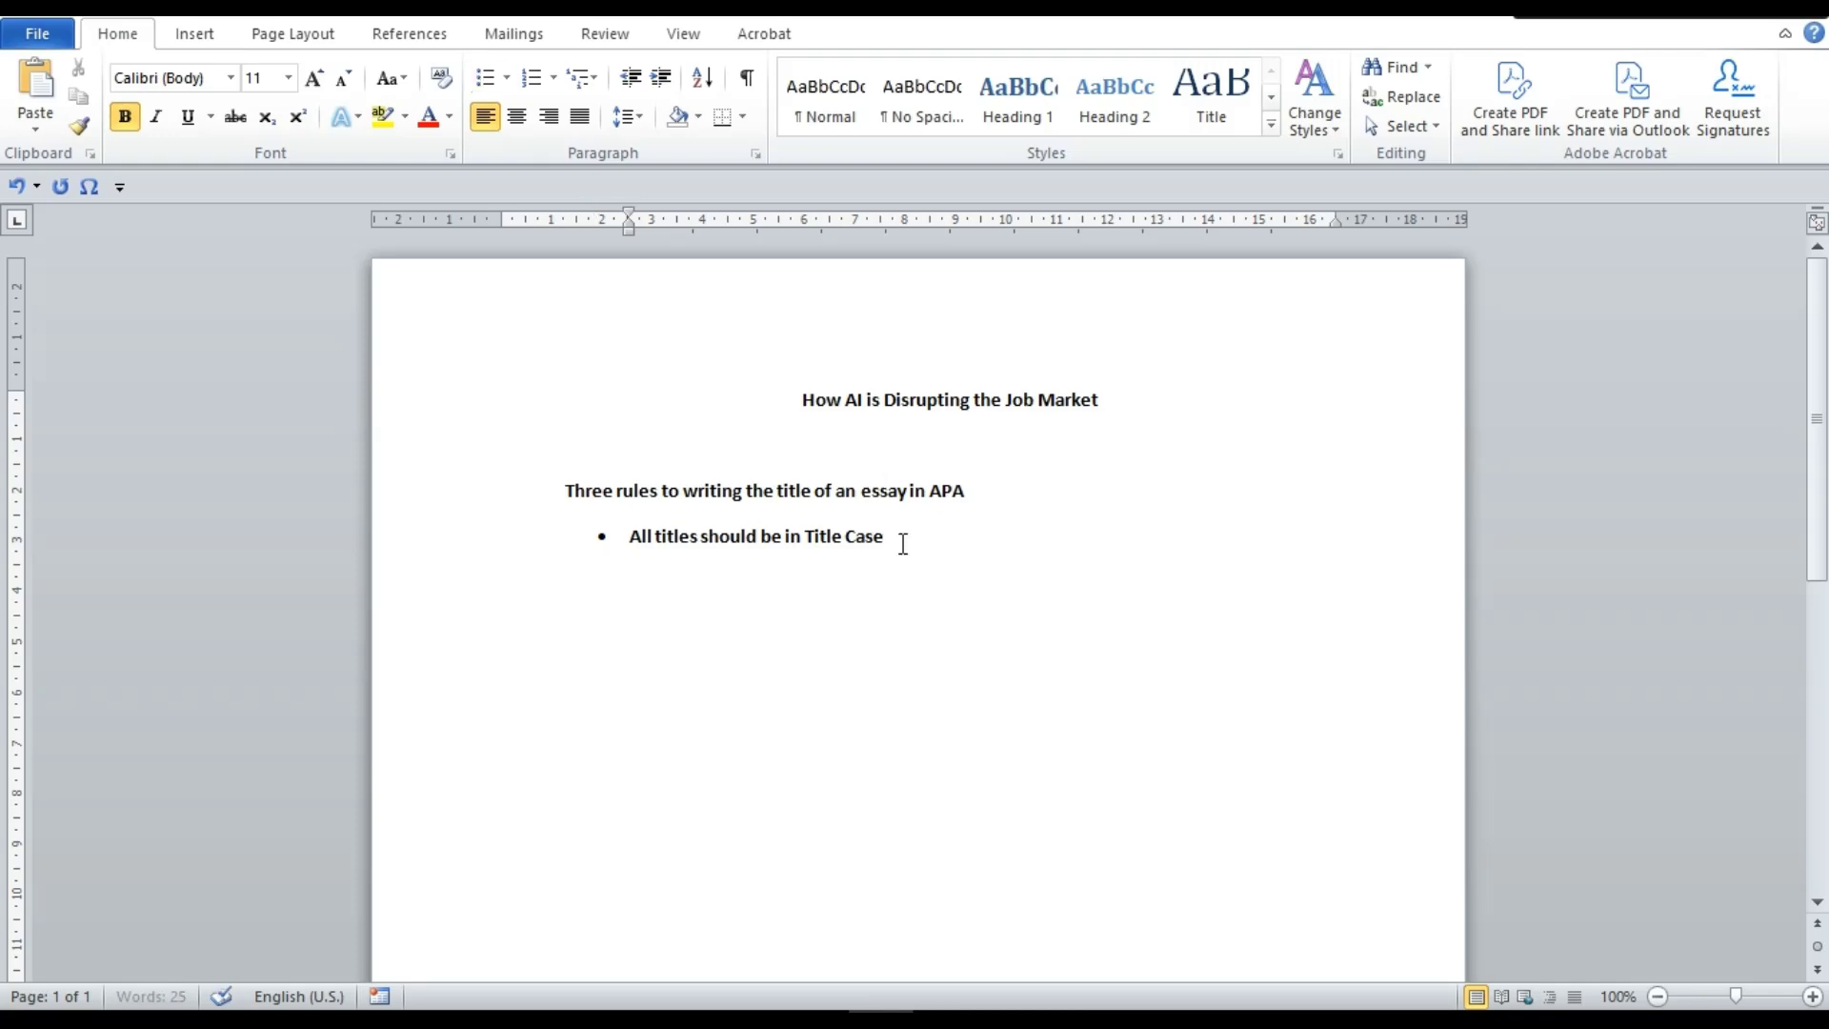
pyautogui.write('You capitalize t')
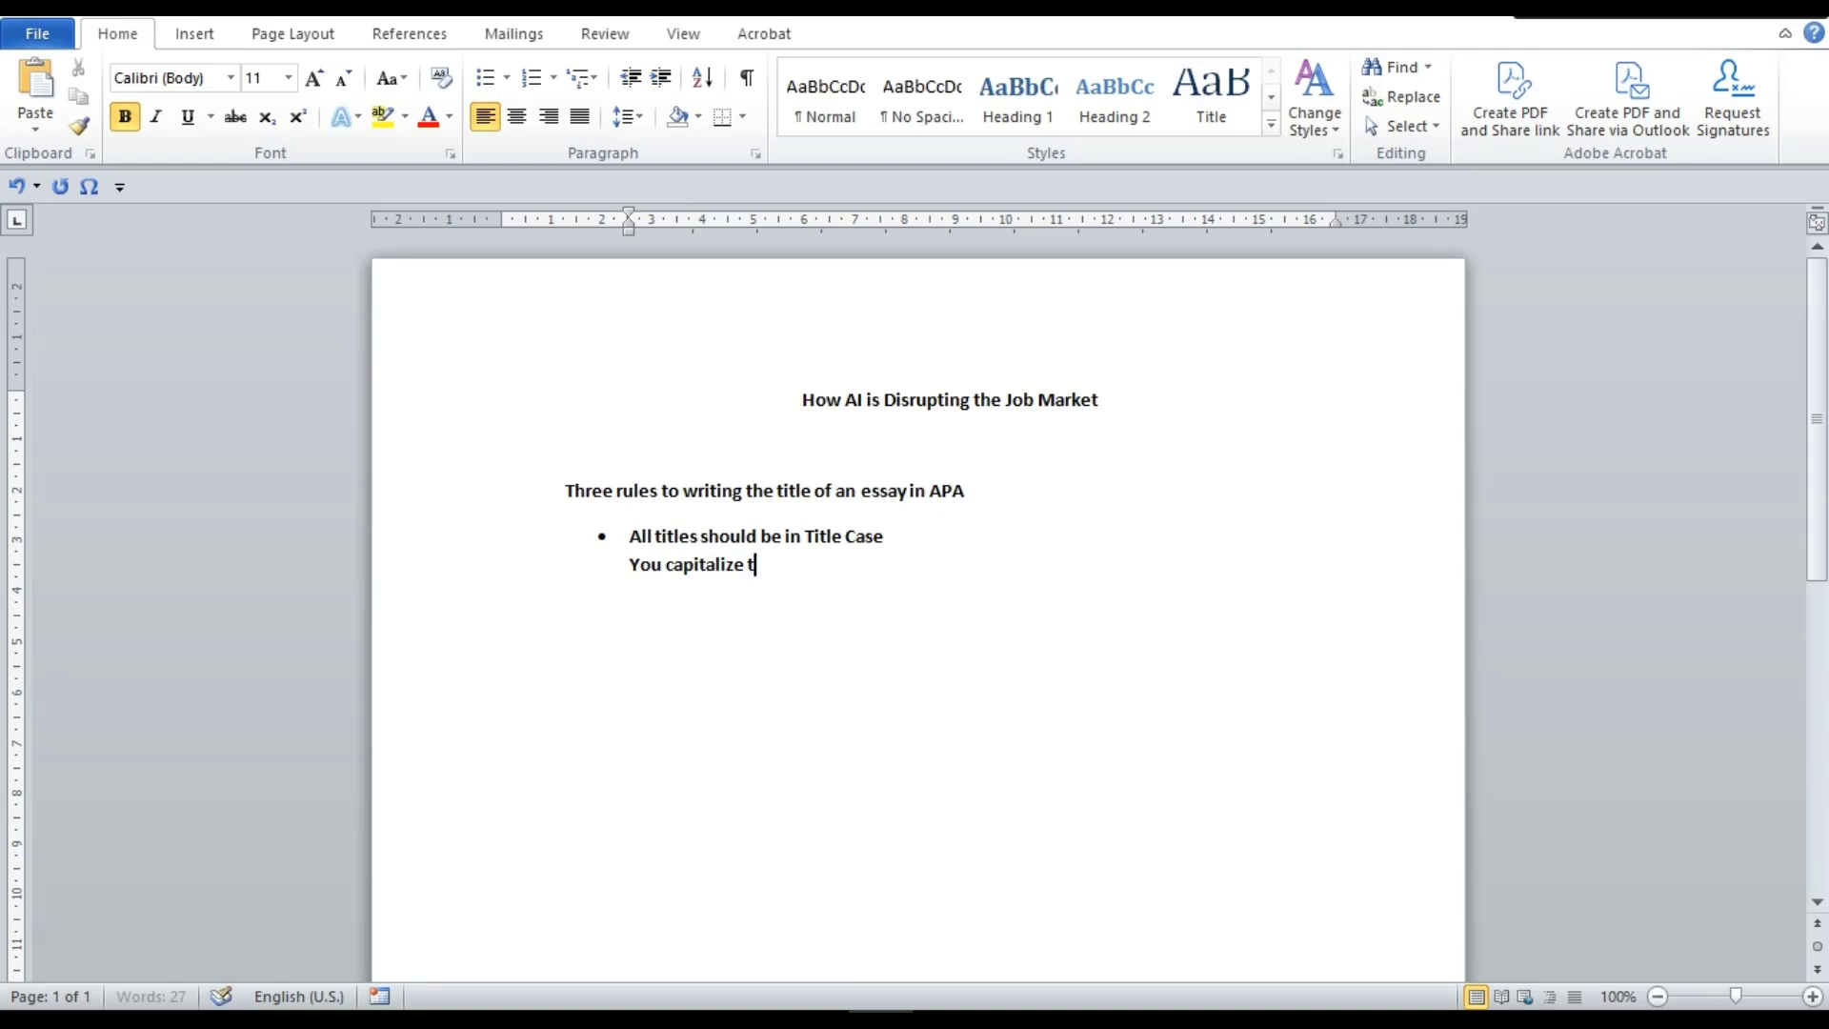
pyautogui.write('he main words in your t')
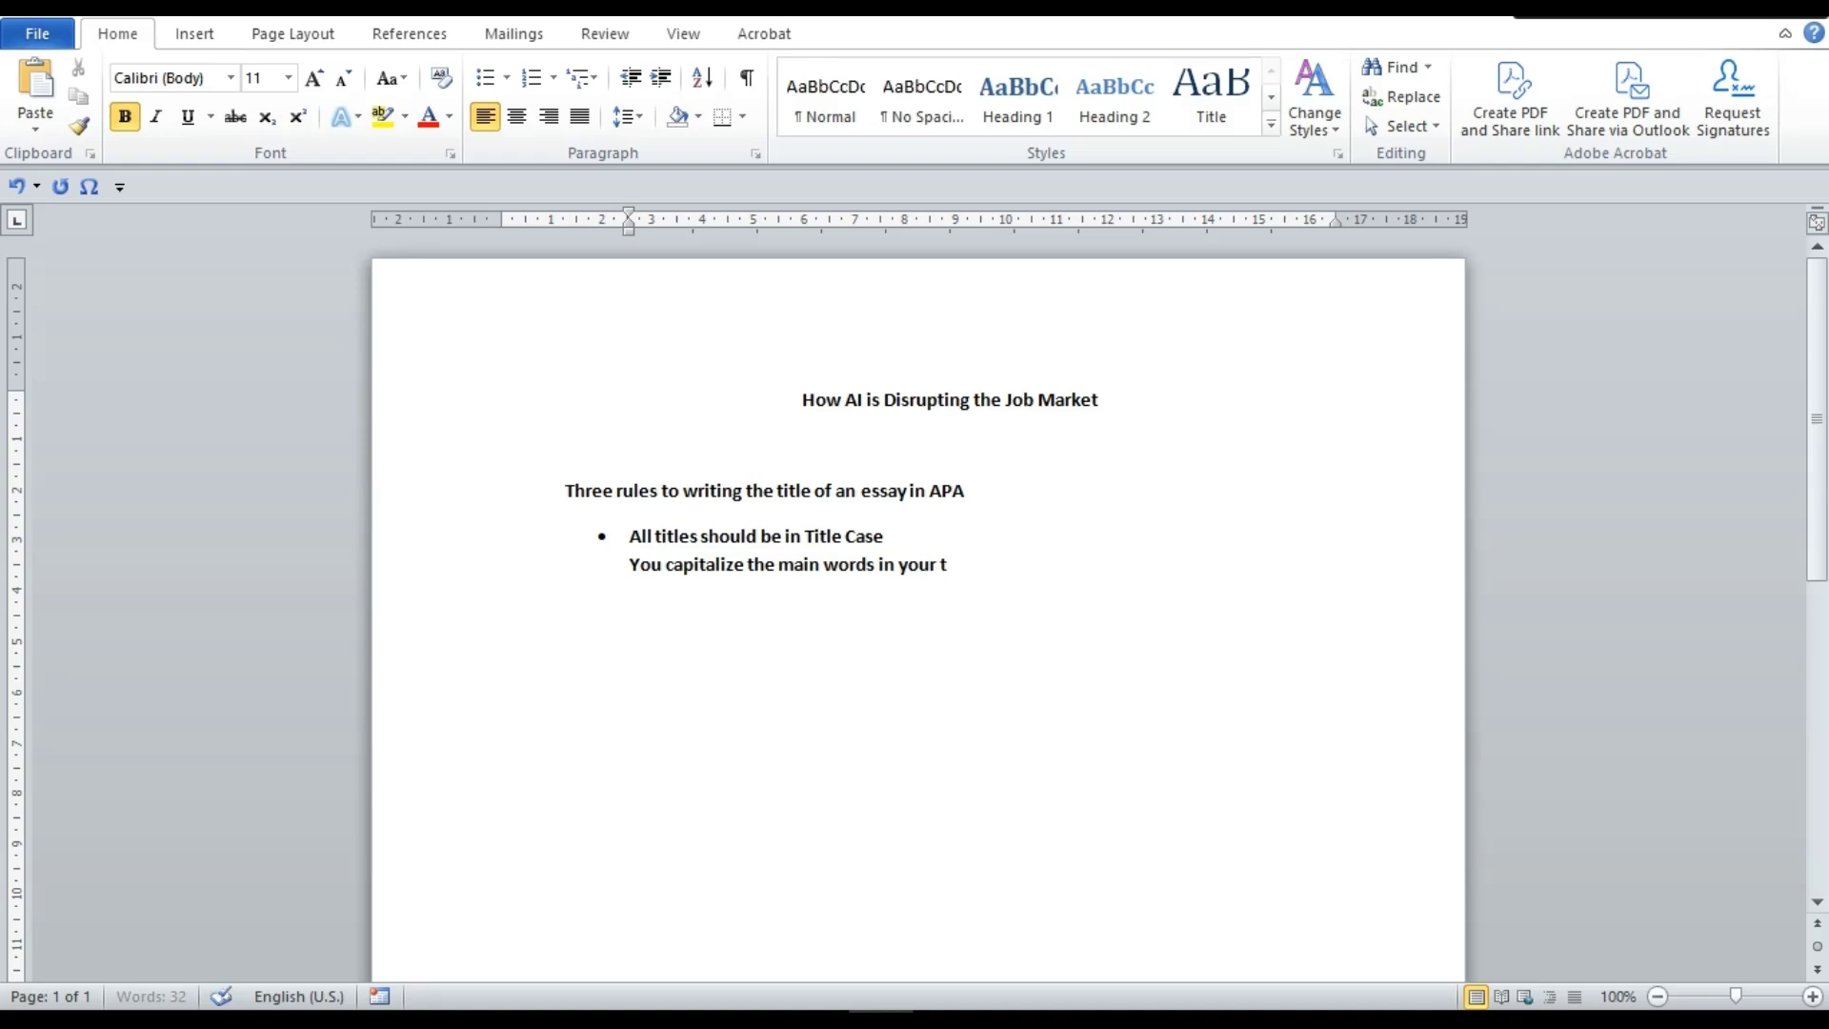
pyautogui.write('itle')
pyautogui.press('Return')
# List Nouns, Verbs, Adjectives and Adverbs on separate lines
pyautogui.write('Nouns')
pyautogui.press('Return')
pyautogui.write('V')
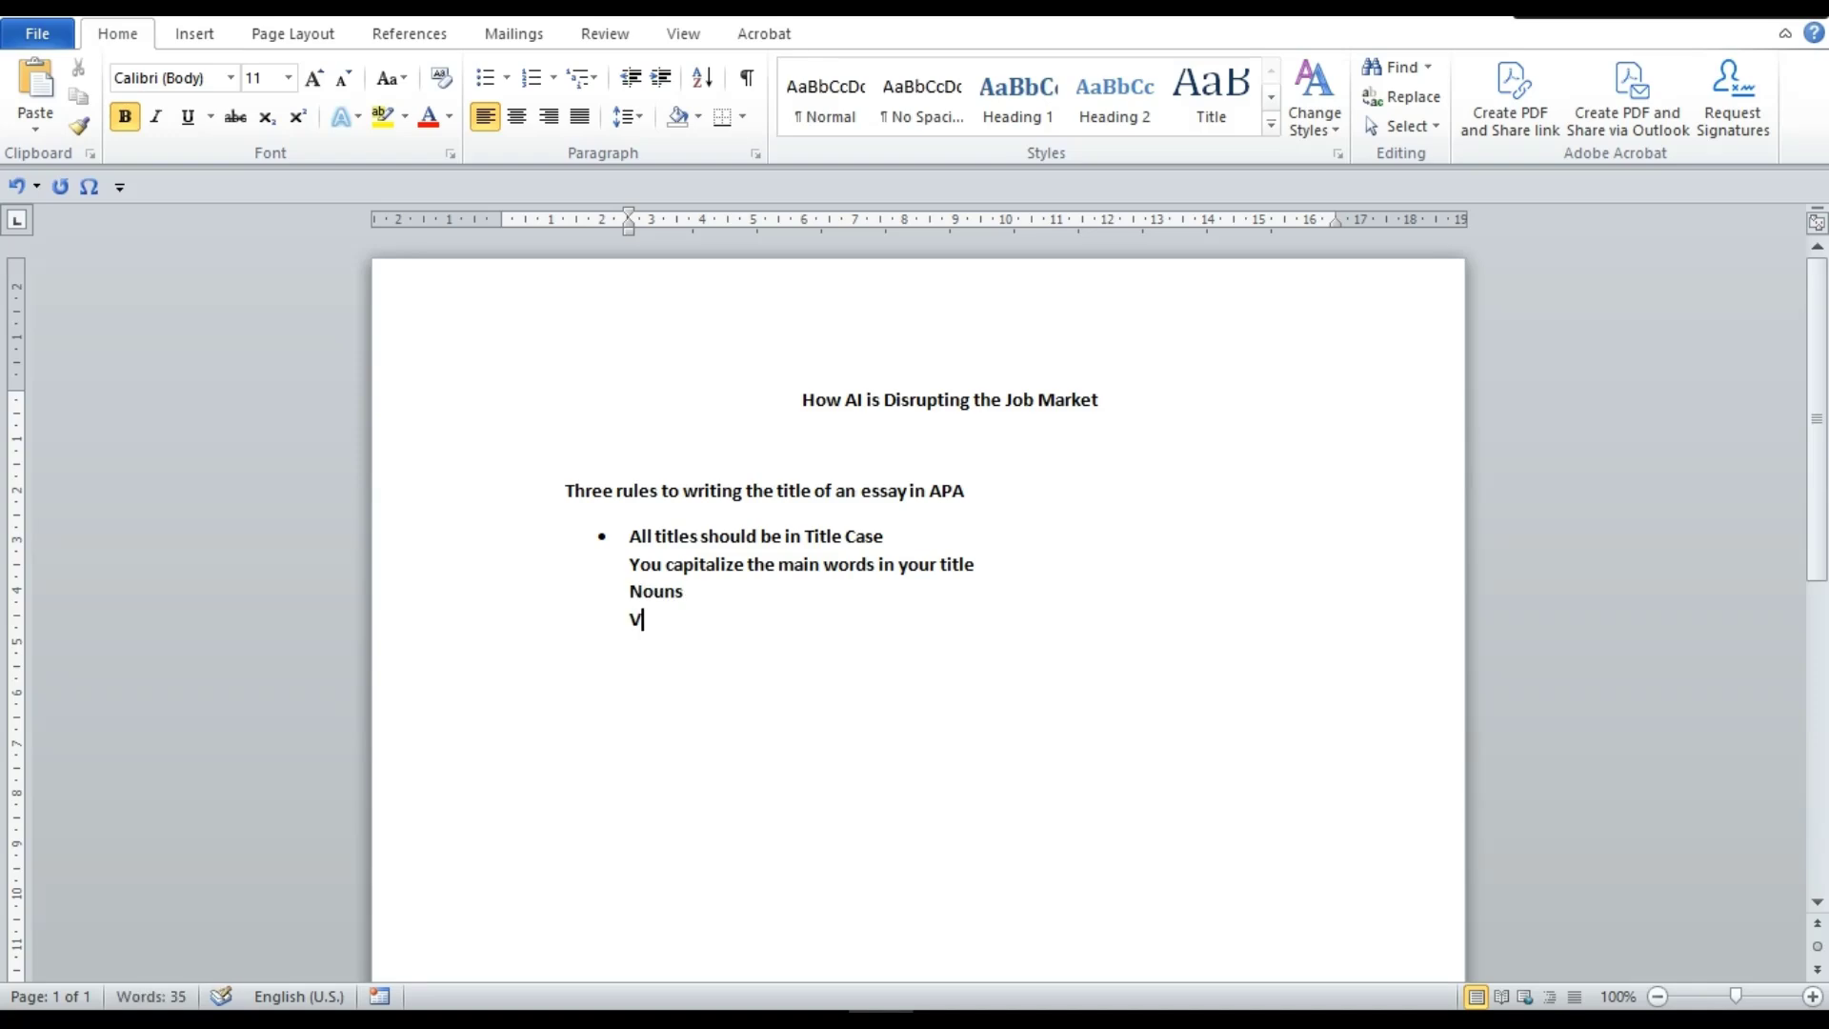
pyautogui.write('e')
pyautogui.press('BackSpace')
pyautogui.write('erbs')
pyautogui.press('Return')
pyautogui.write('Adjectoves')
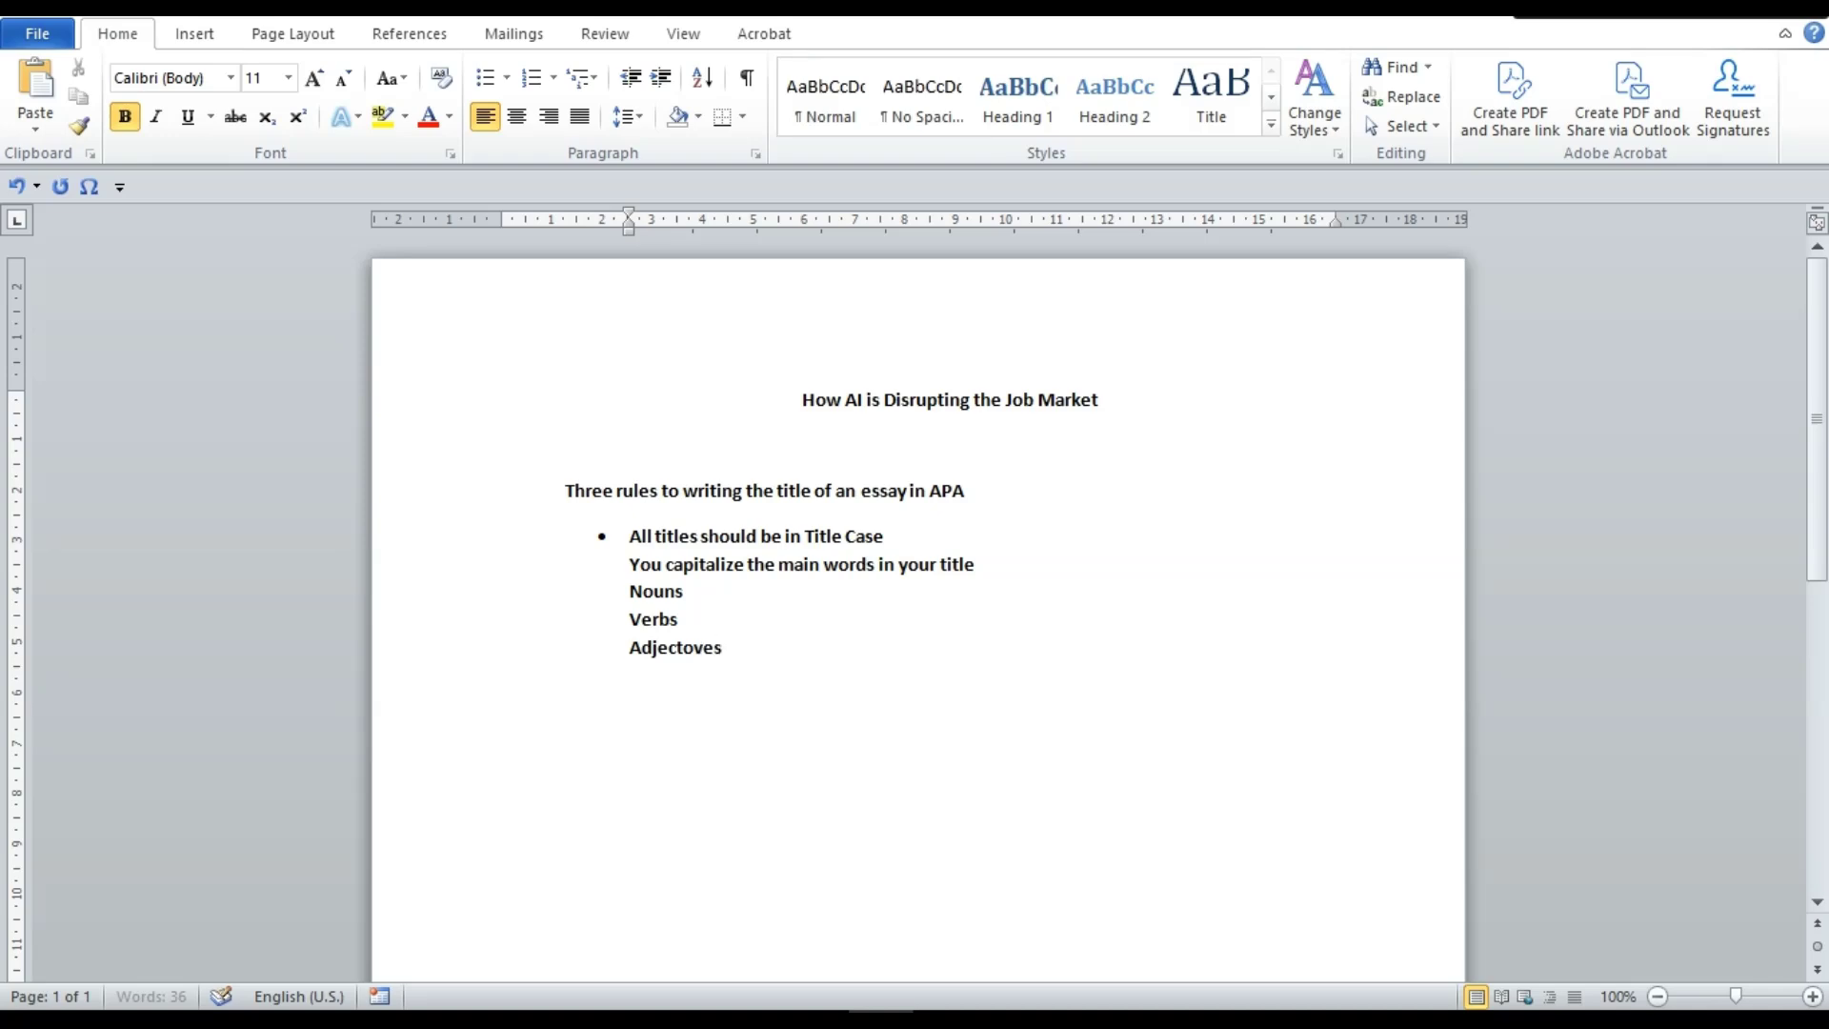
pyautogui.press('BackSpace')
pyautogui.press('BackSpace')
pyautogui.press('BackSpace')
pyautogui.press('BackSpace')
pyautogui.write('ives')
pyautogui.press('Return')
pyautogui.write('Adverbs')
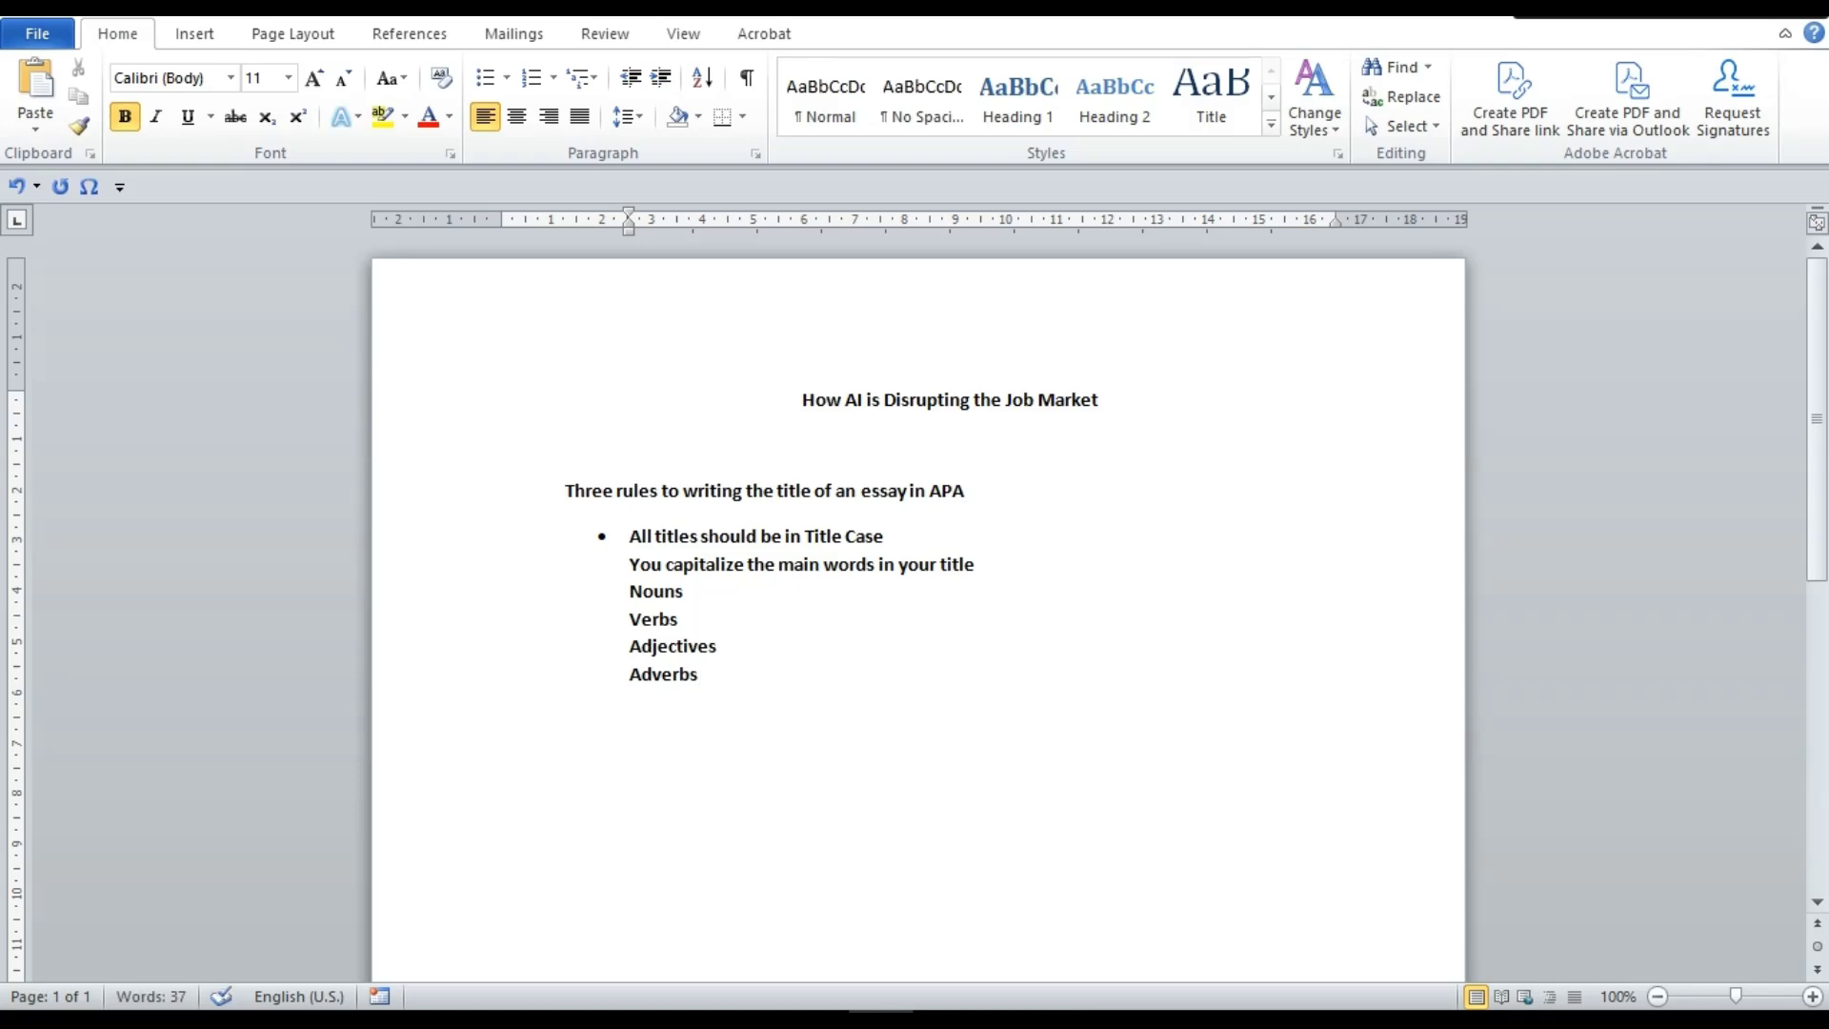
# Capitalise 'is' to 'Is' in the title
pyautogui.click(878, 405)
pyautogui.press('BackSpace')
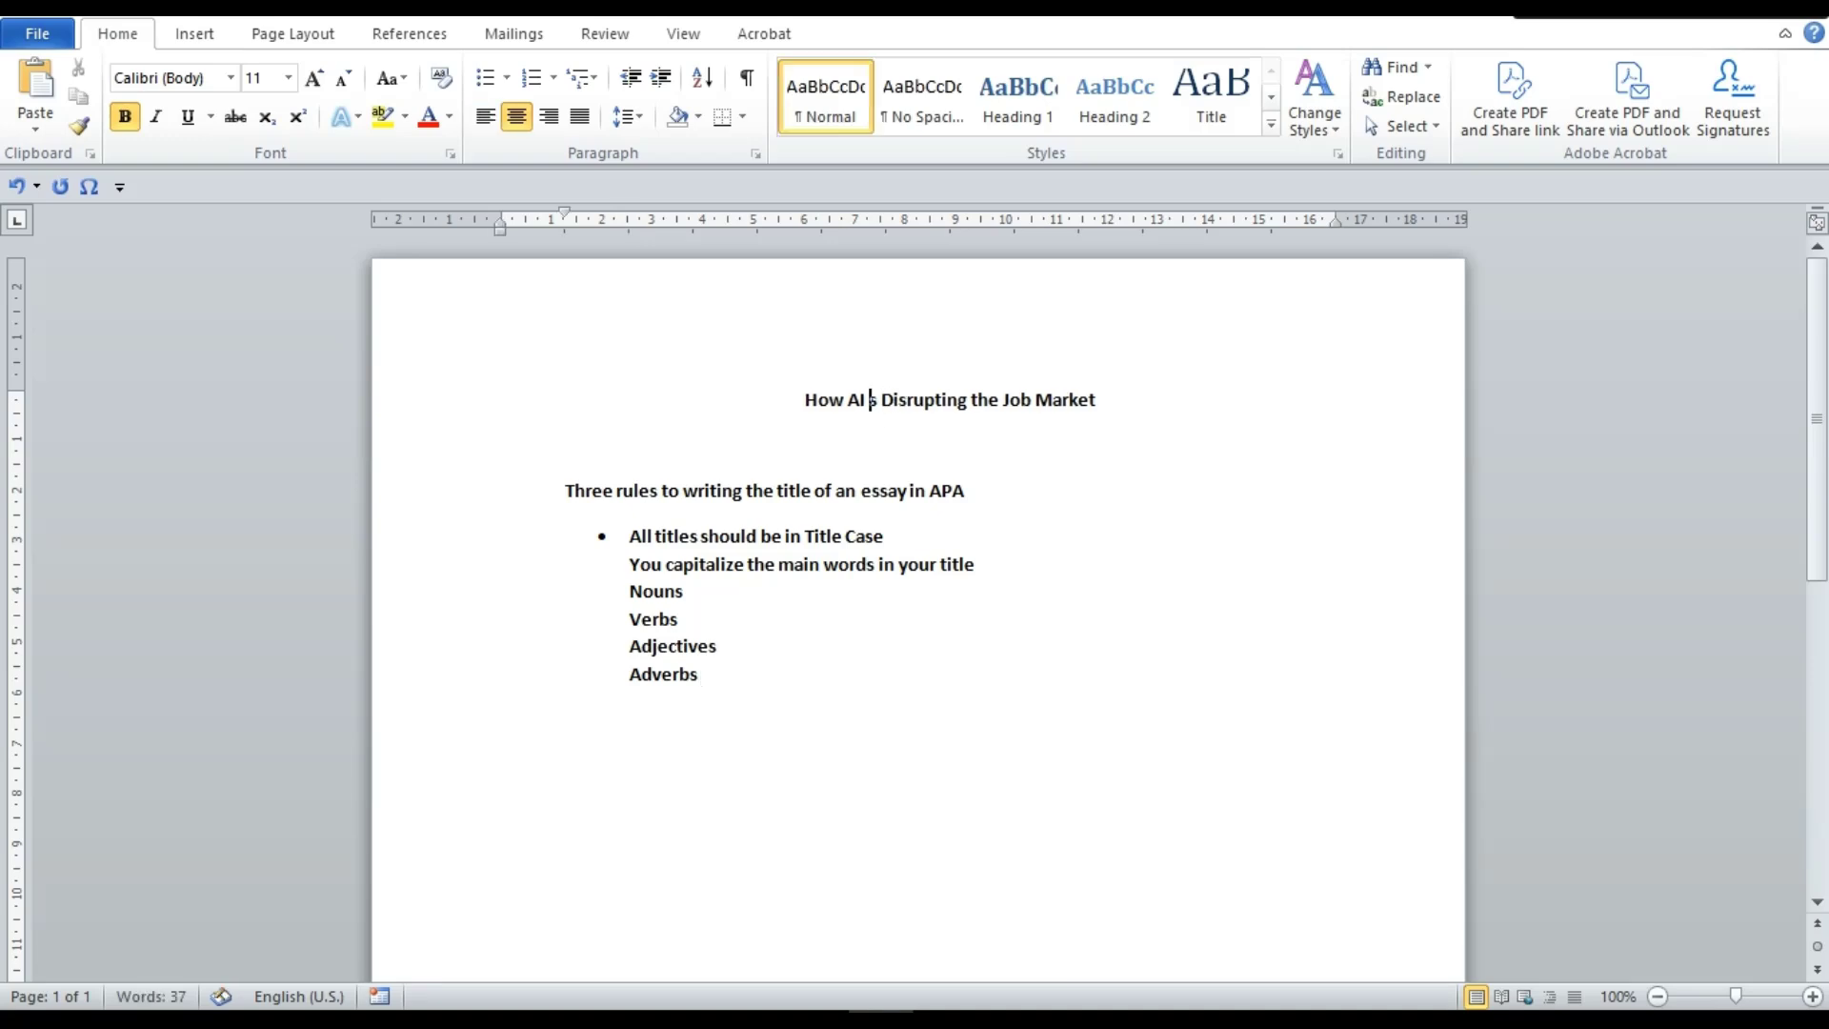
pyautogui.write('I')
pyautogui.click(941, 446)
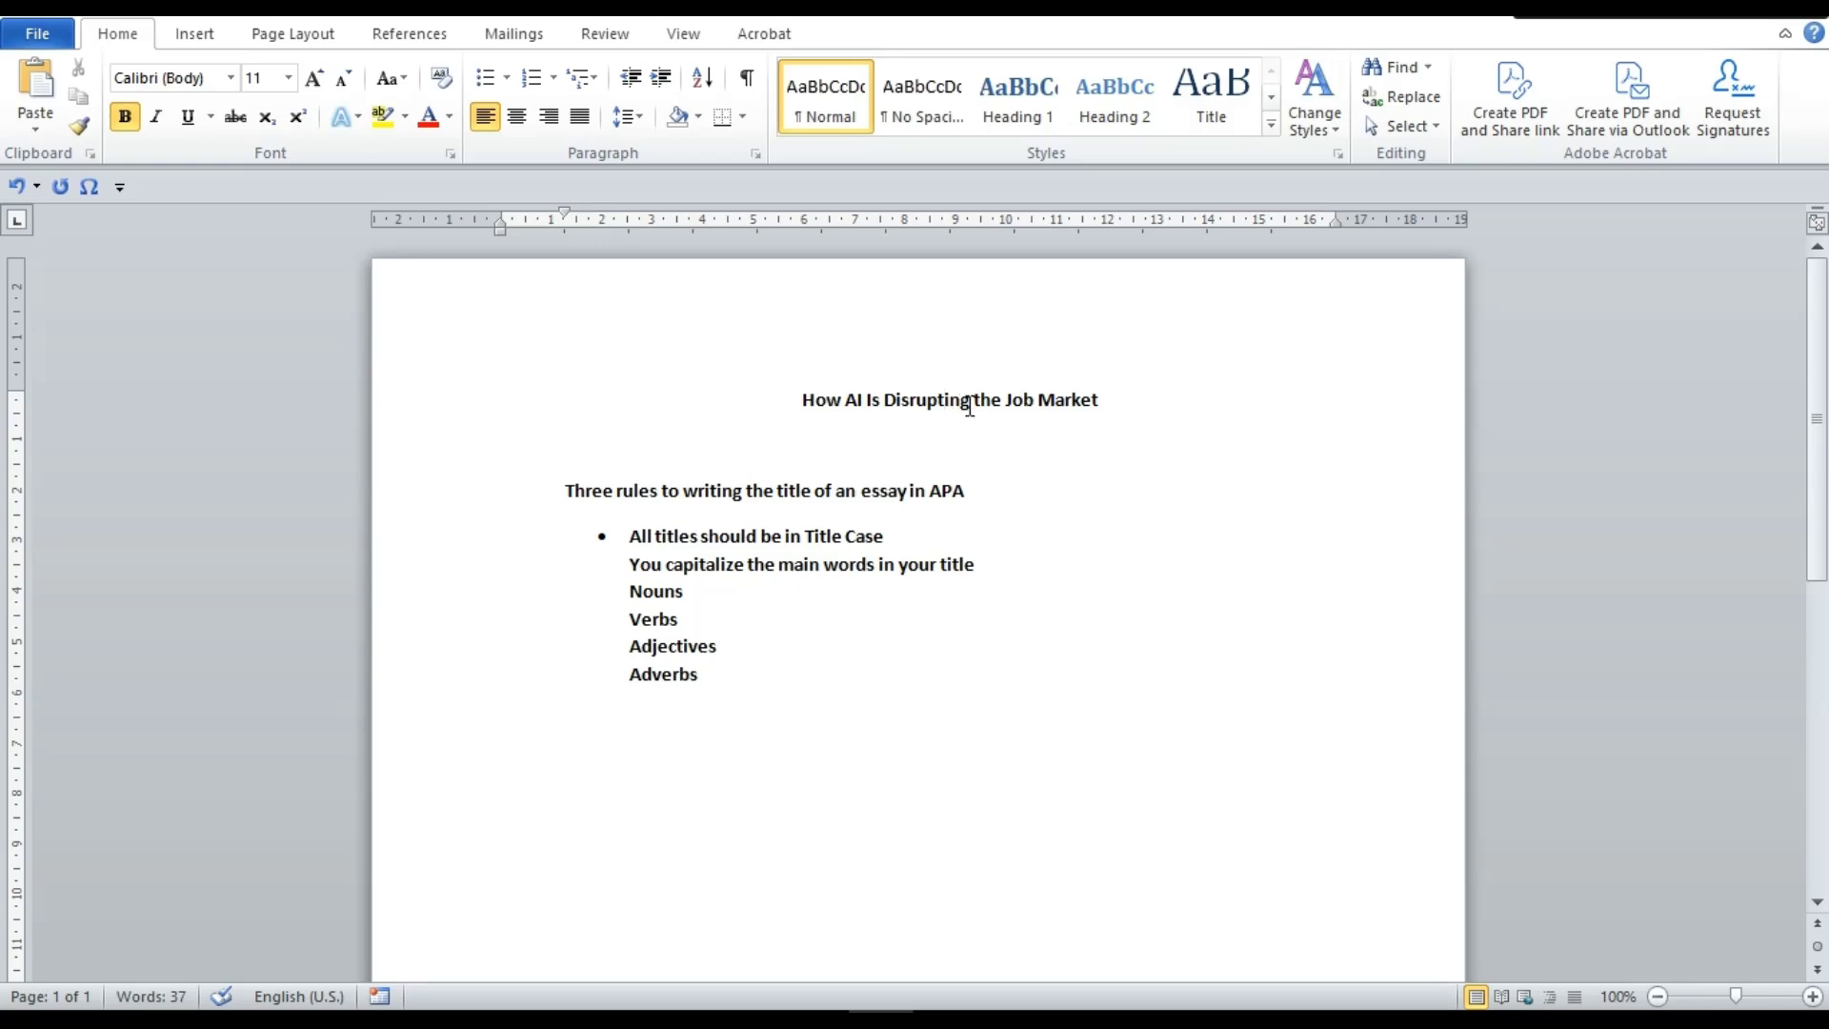
# Below Adverbs, add the lines 'In title case we do not capitalize' and 'Articles'
pyautogui.click(692, 726)
pyautogui.write('In title cas')
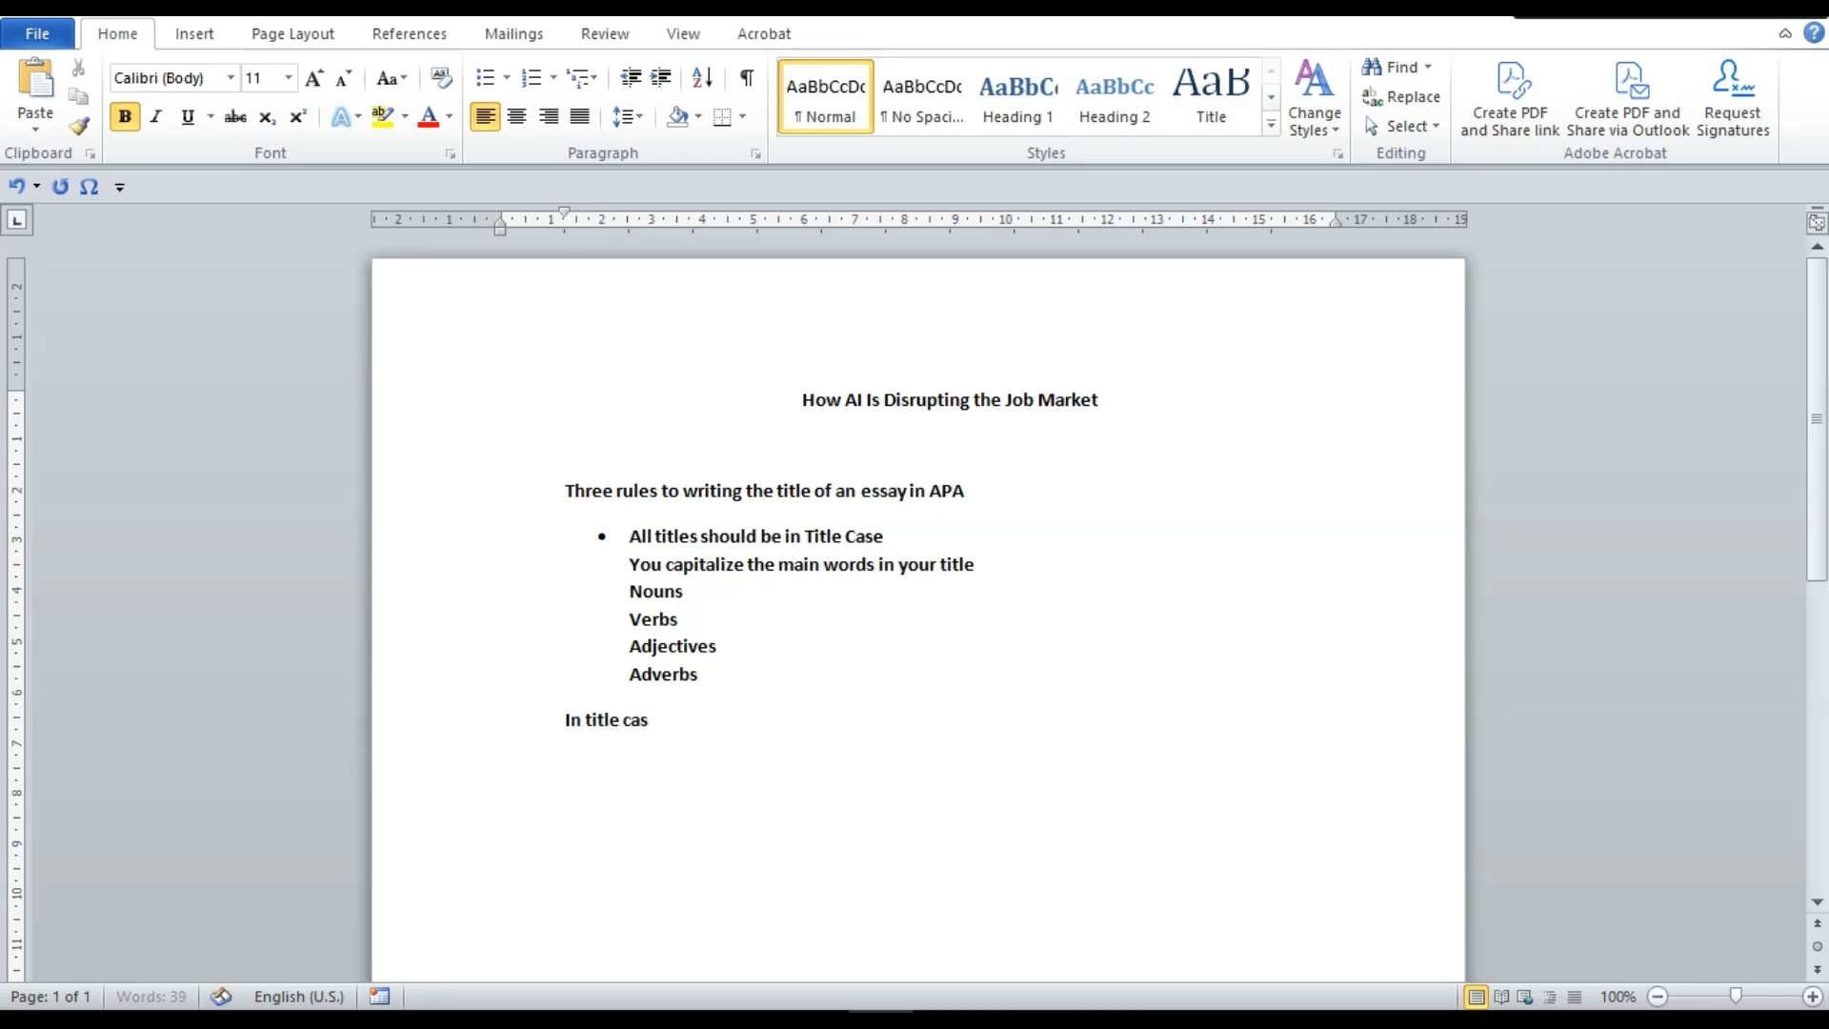
pyautogui.write('e we do not capitalize')
pyautogui.press('Return')
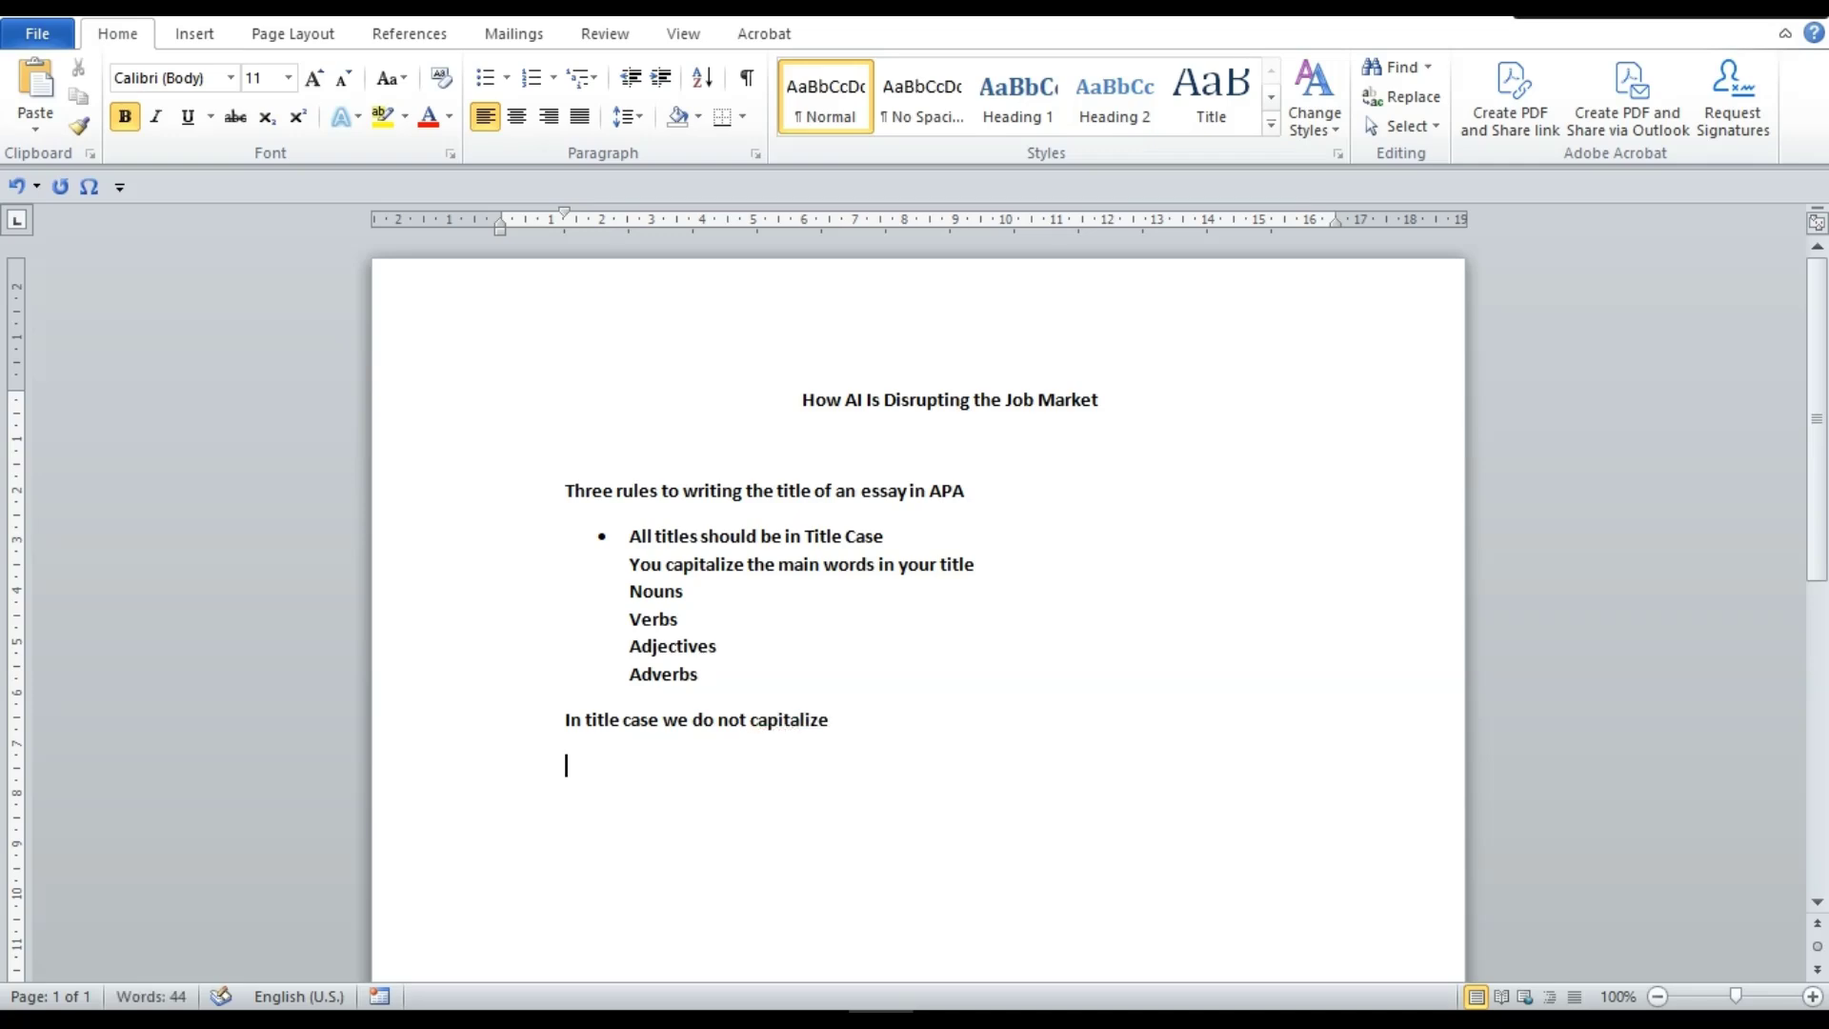
pyautogui.write('Articles')
pyautogui.press('Return')
# Add a 'Prepositions' line below Articles
pyautogui.write('Pr')
pyautogui.write('esp')
pyautogui.press('BackSpace')
pyautogui.press('BackSpace')
pyautogui.write('posit')
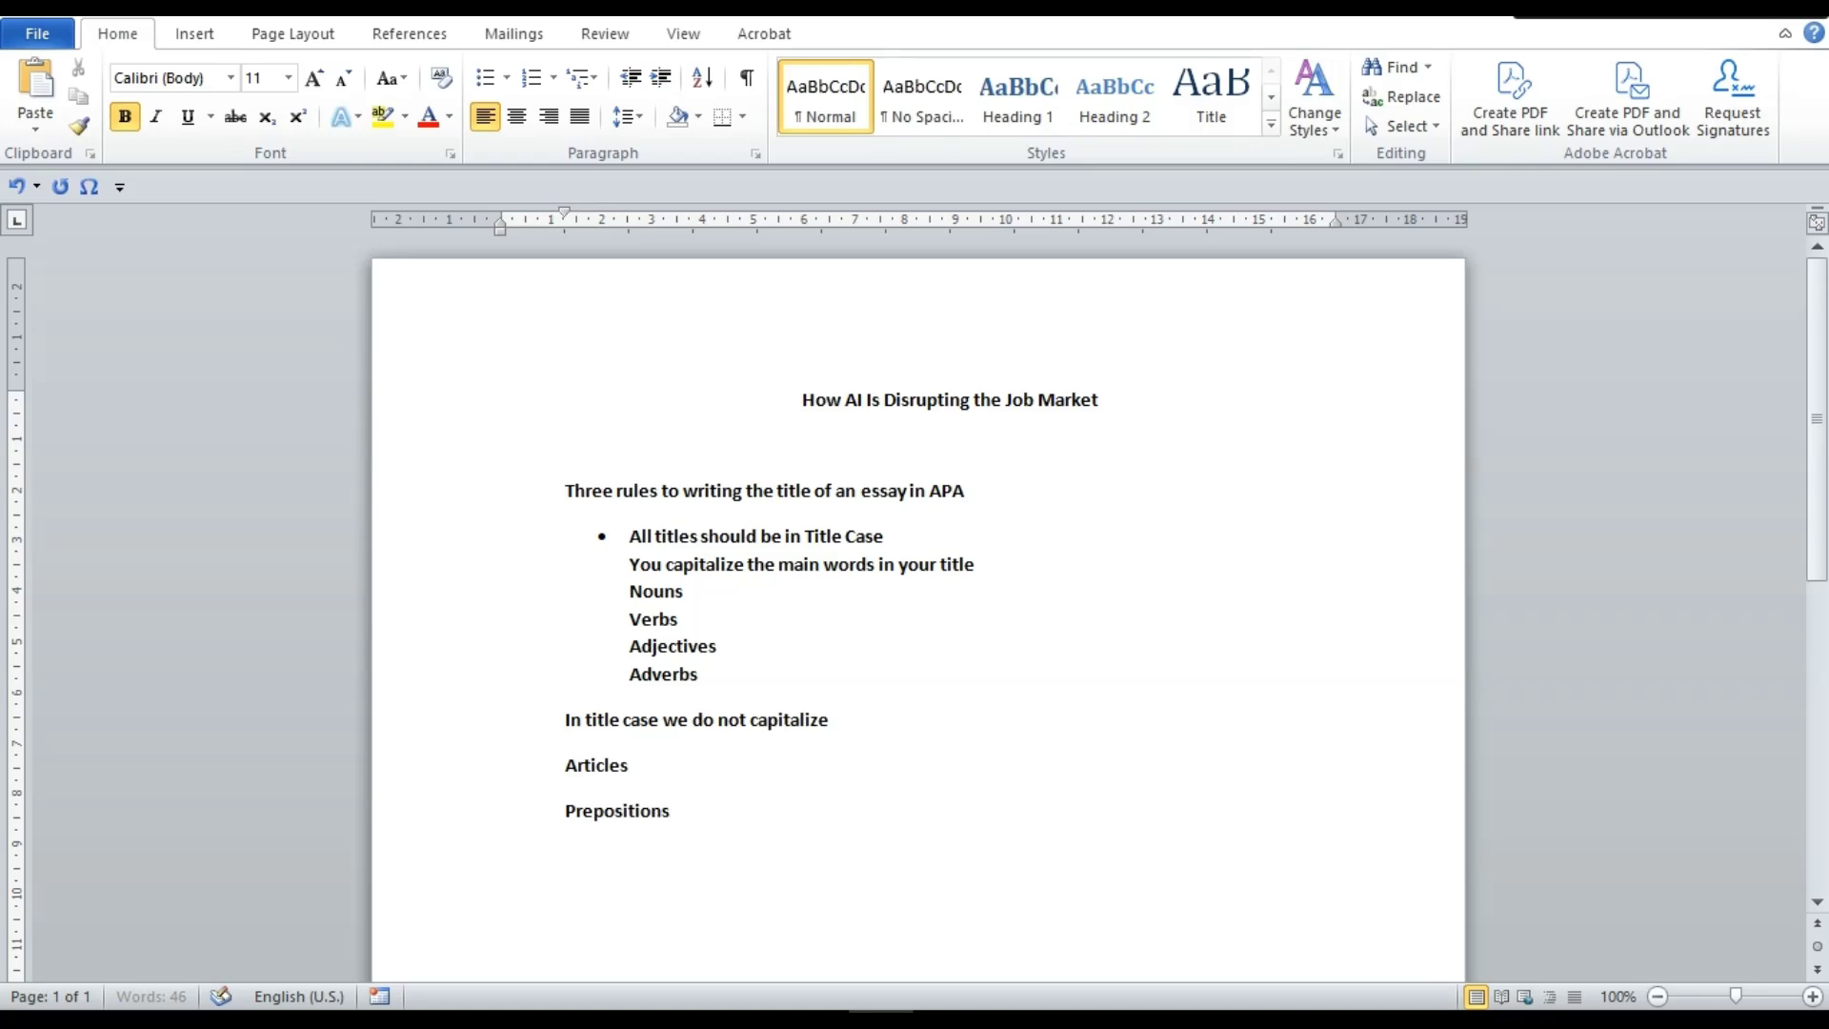
pyautogui.write('ions')
pyautogui.press('Return')
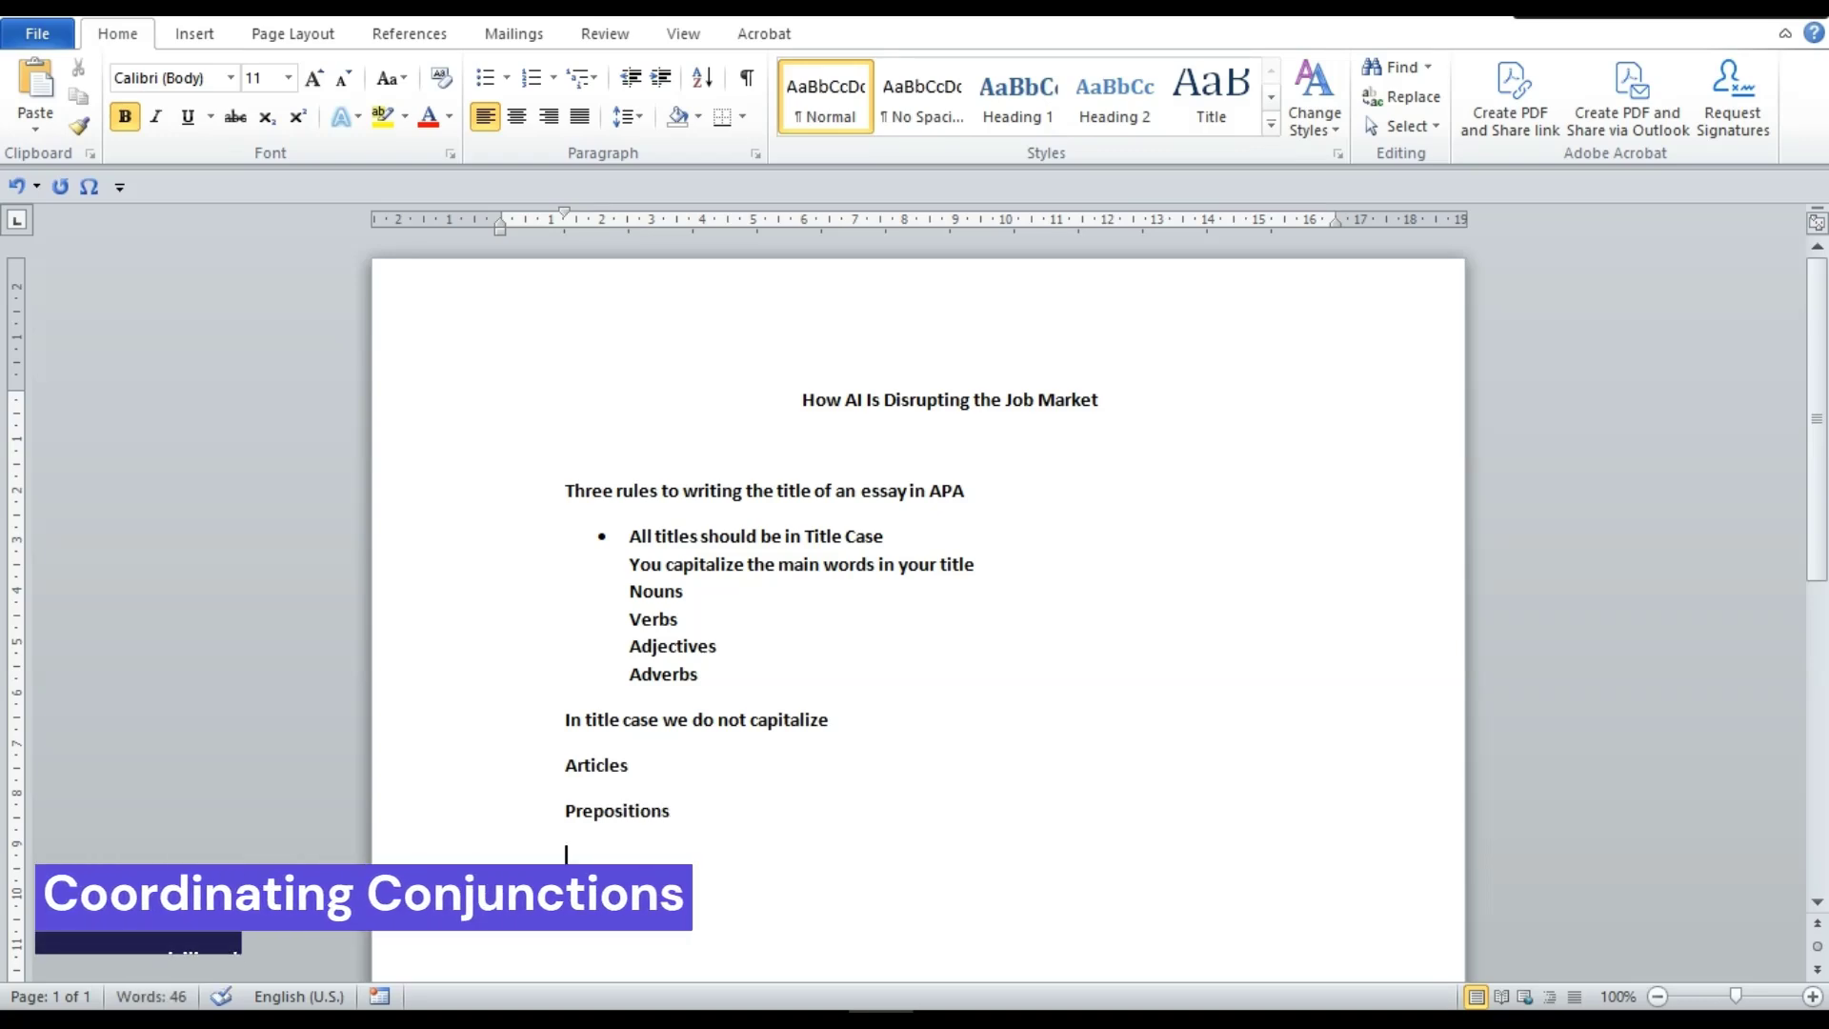
# Bullet the Nouns–Adverbs lines and the Articles–Prepositions lines as two lists
pyautogui.moveTo(706, 674); pyautogui.dragTo(652, 595)
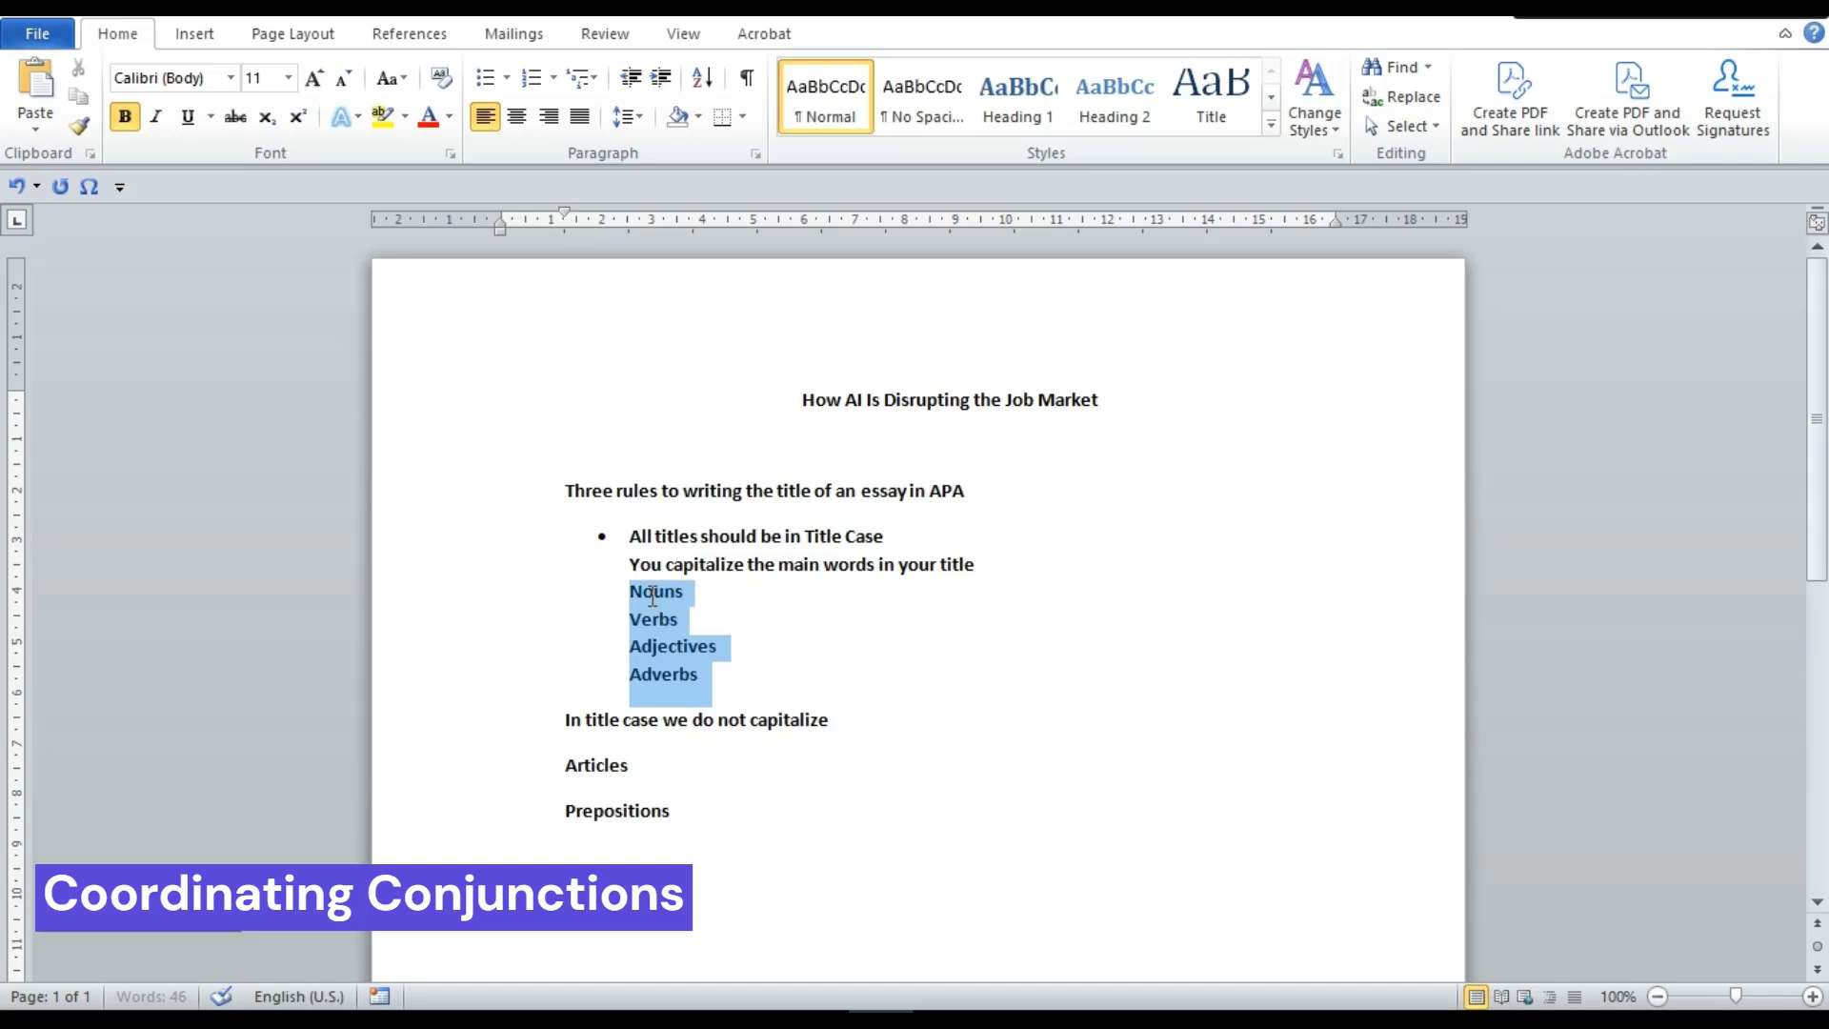
pyautogui.click(487, 88)
pyautogui.moveTo(677, 812); pyautogui.dragTo(565, 762)
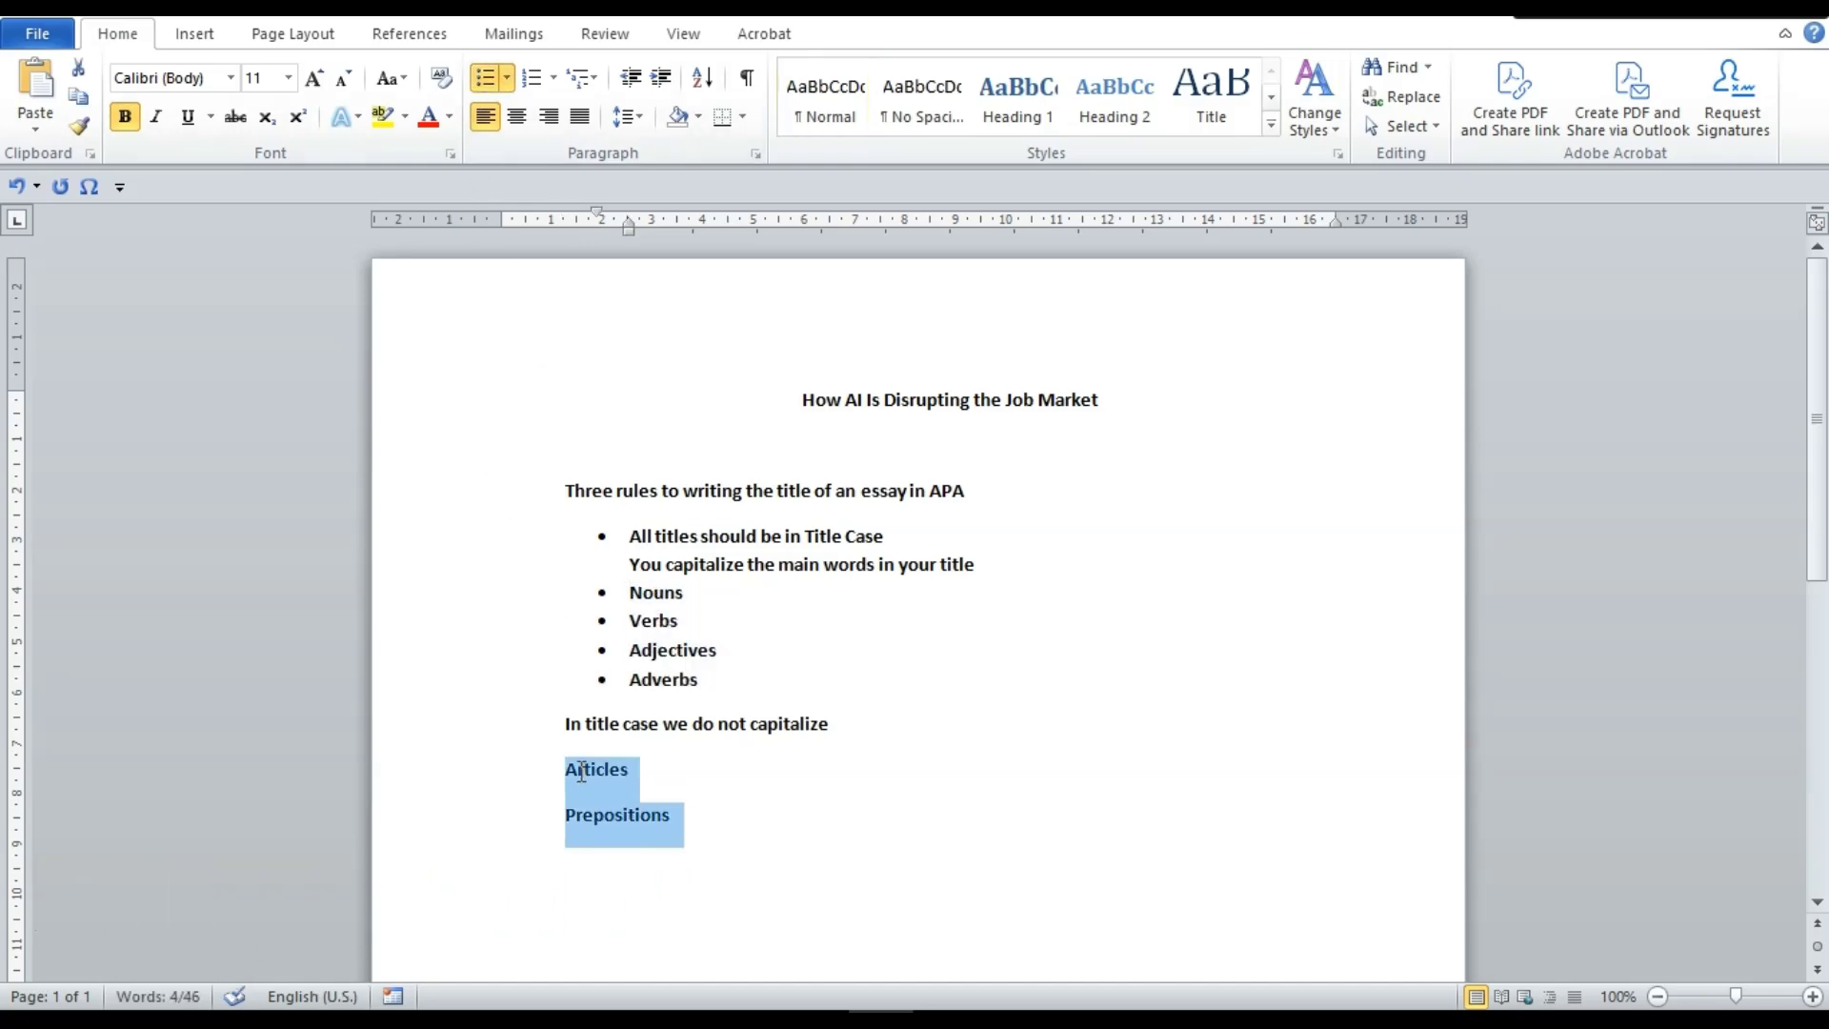
pyautogui.click(491, 85)
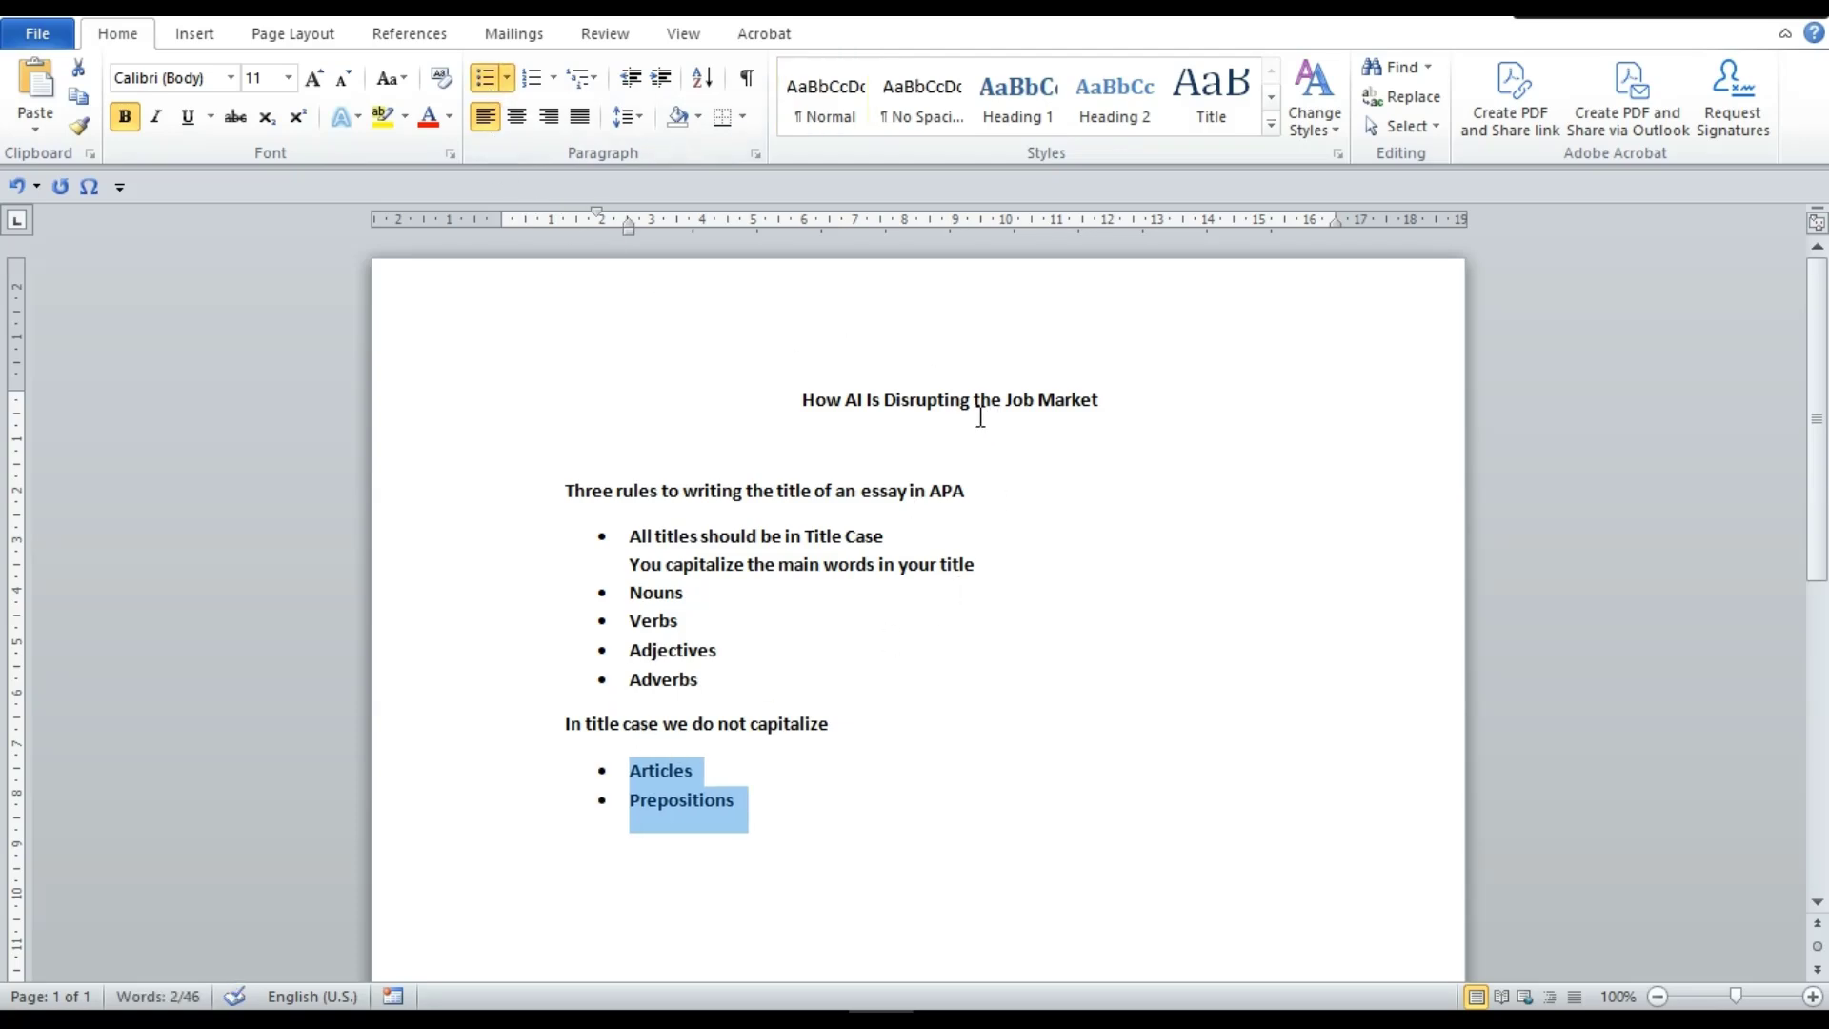
# Complete the bullets as 'Article – a, an, the' and 'Prepositions – of, about'
pyautogui.click(705, 770)
pyautogui.press('BackSpace')
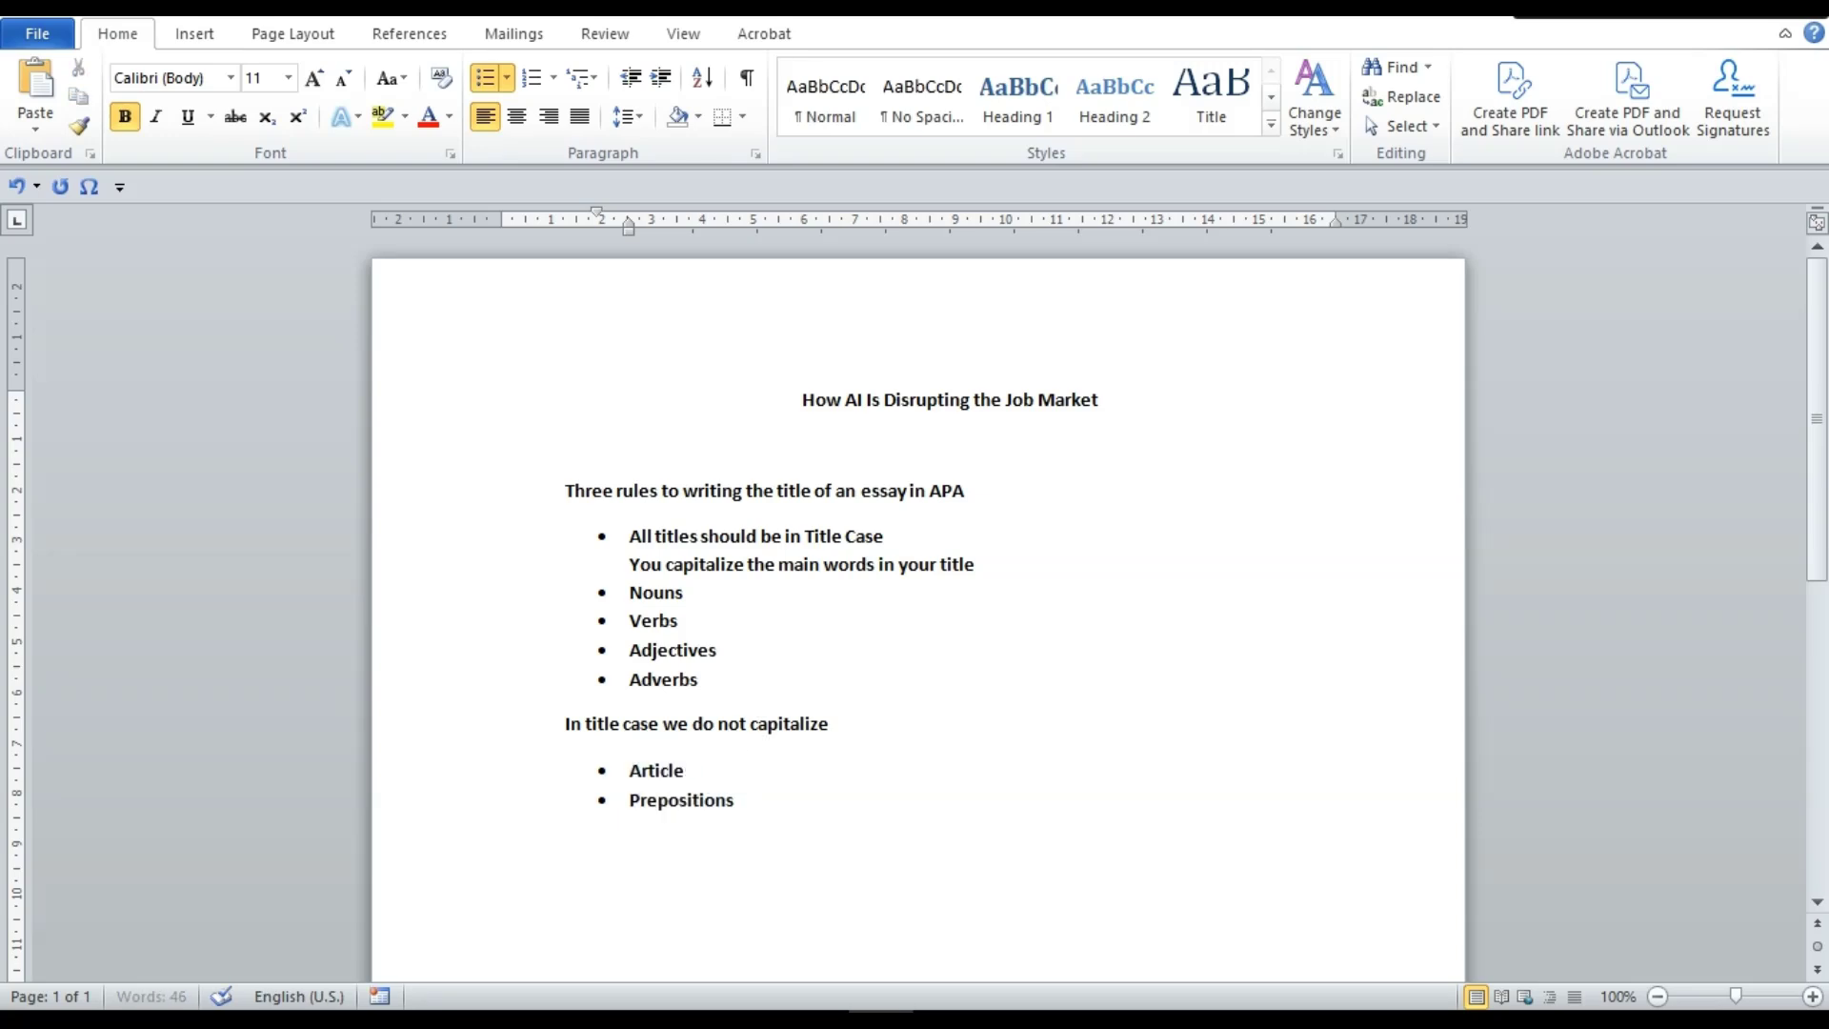
pyautogui.write('- a, an, the')
pyautogui.click(765, 813)
pyautogui.write('-  of, about')
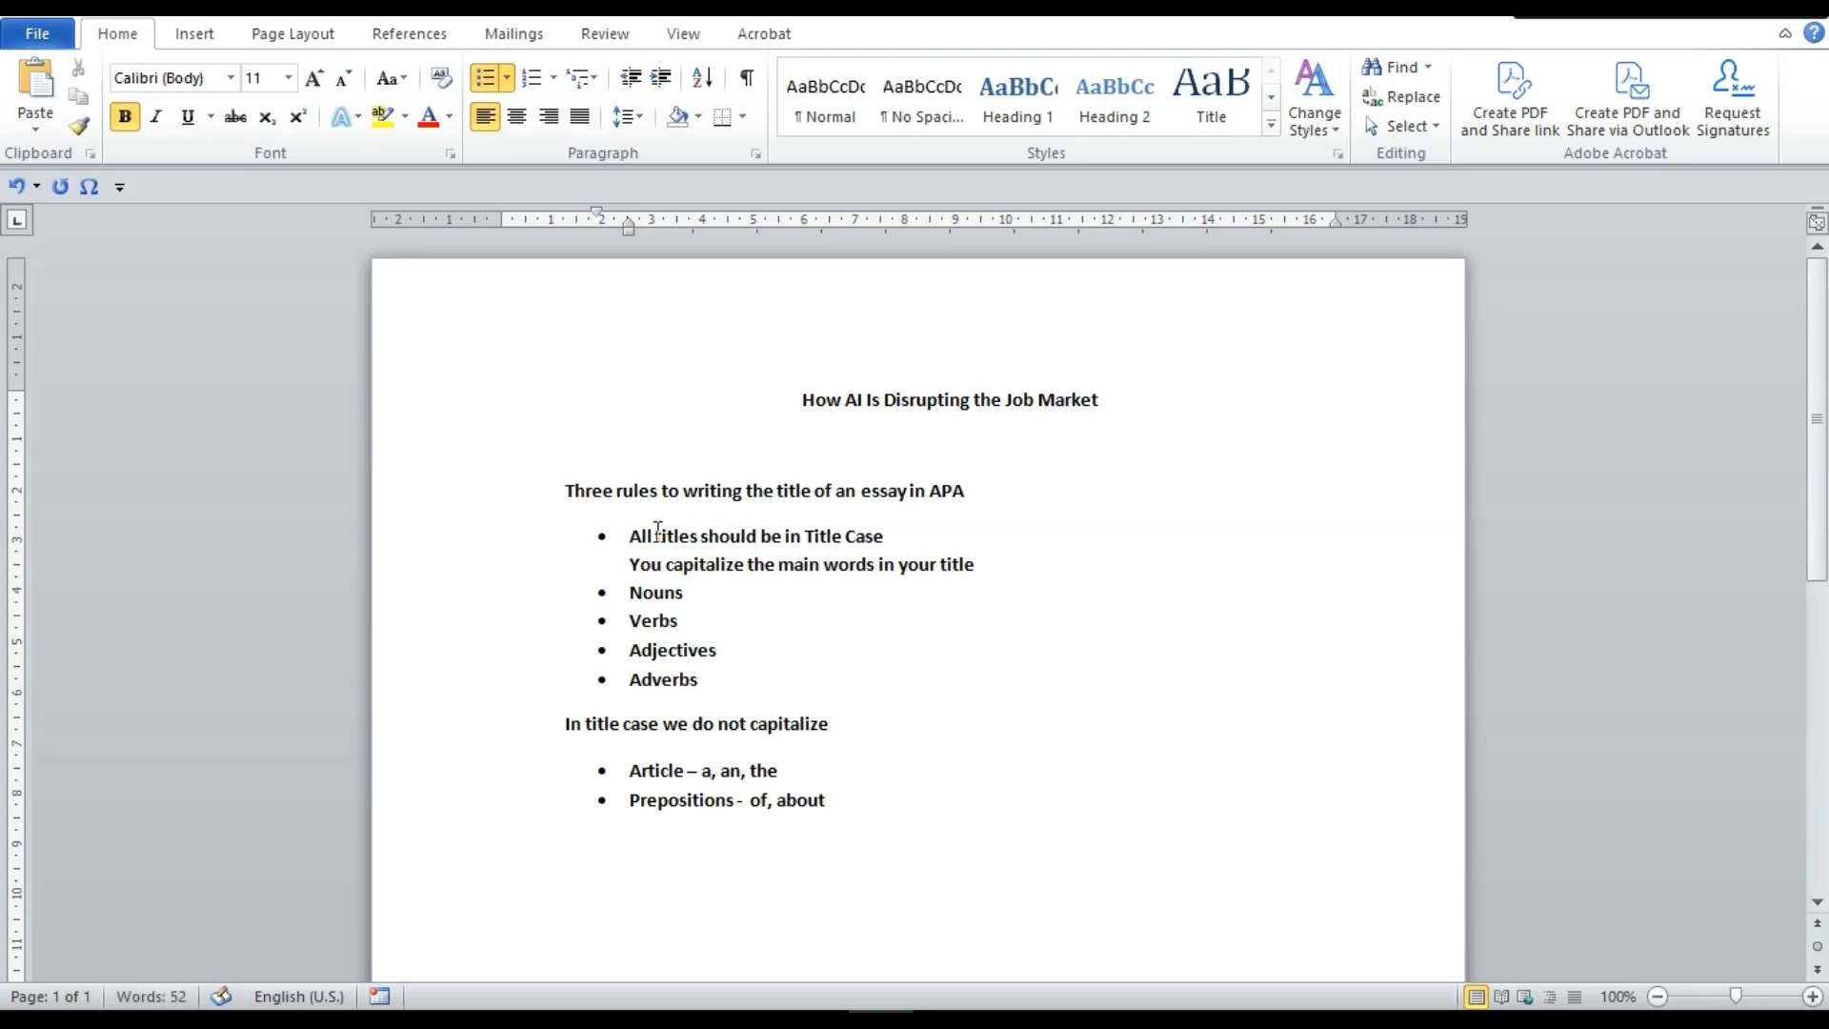
pyautogui.click(603, 537)
pyautogui.click(641, 534)
pyautogui.click(910, 848)
# Add point '2. The main title should be centered', correcting 'centred' to 'centered'
pyautogui.write('2')
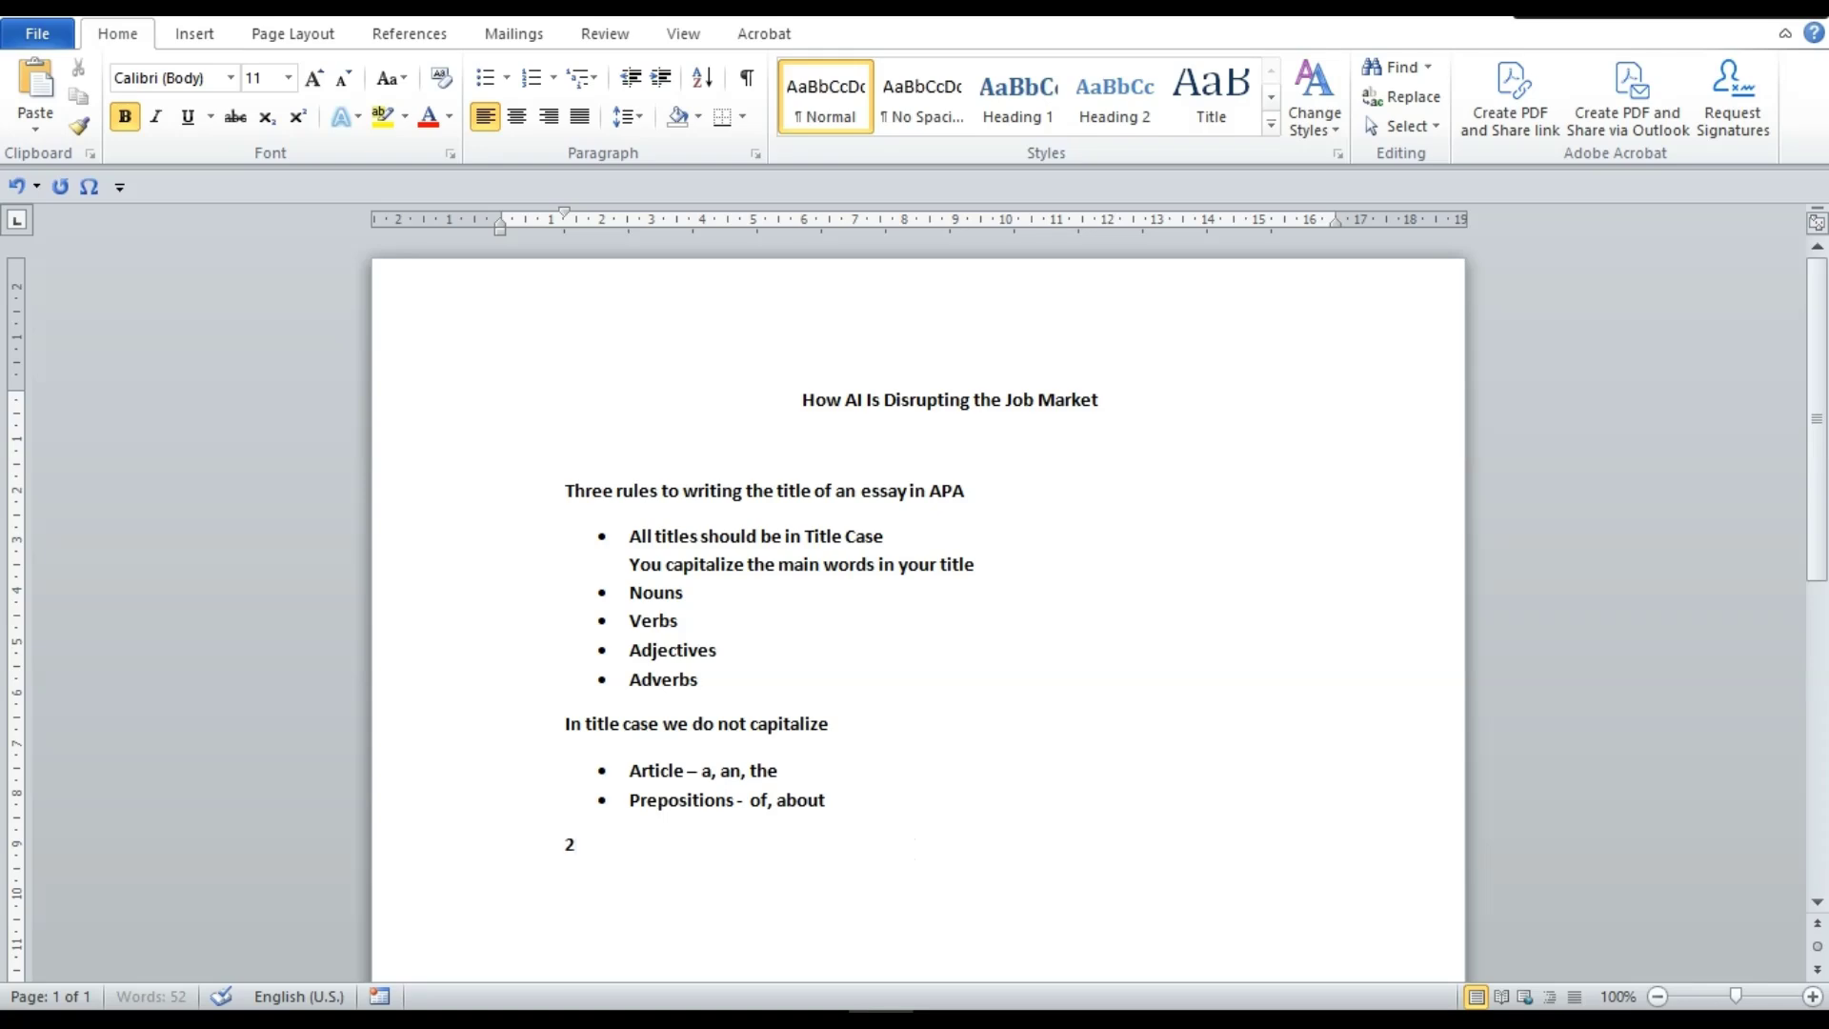
pyautogui.write('. A')
pyautogui.press('BackSpace')
pyautogui.write('The main title should be')
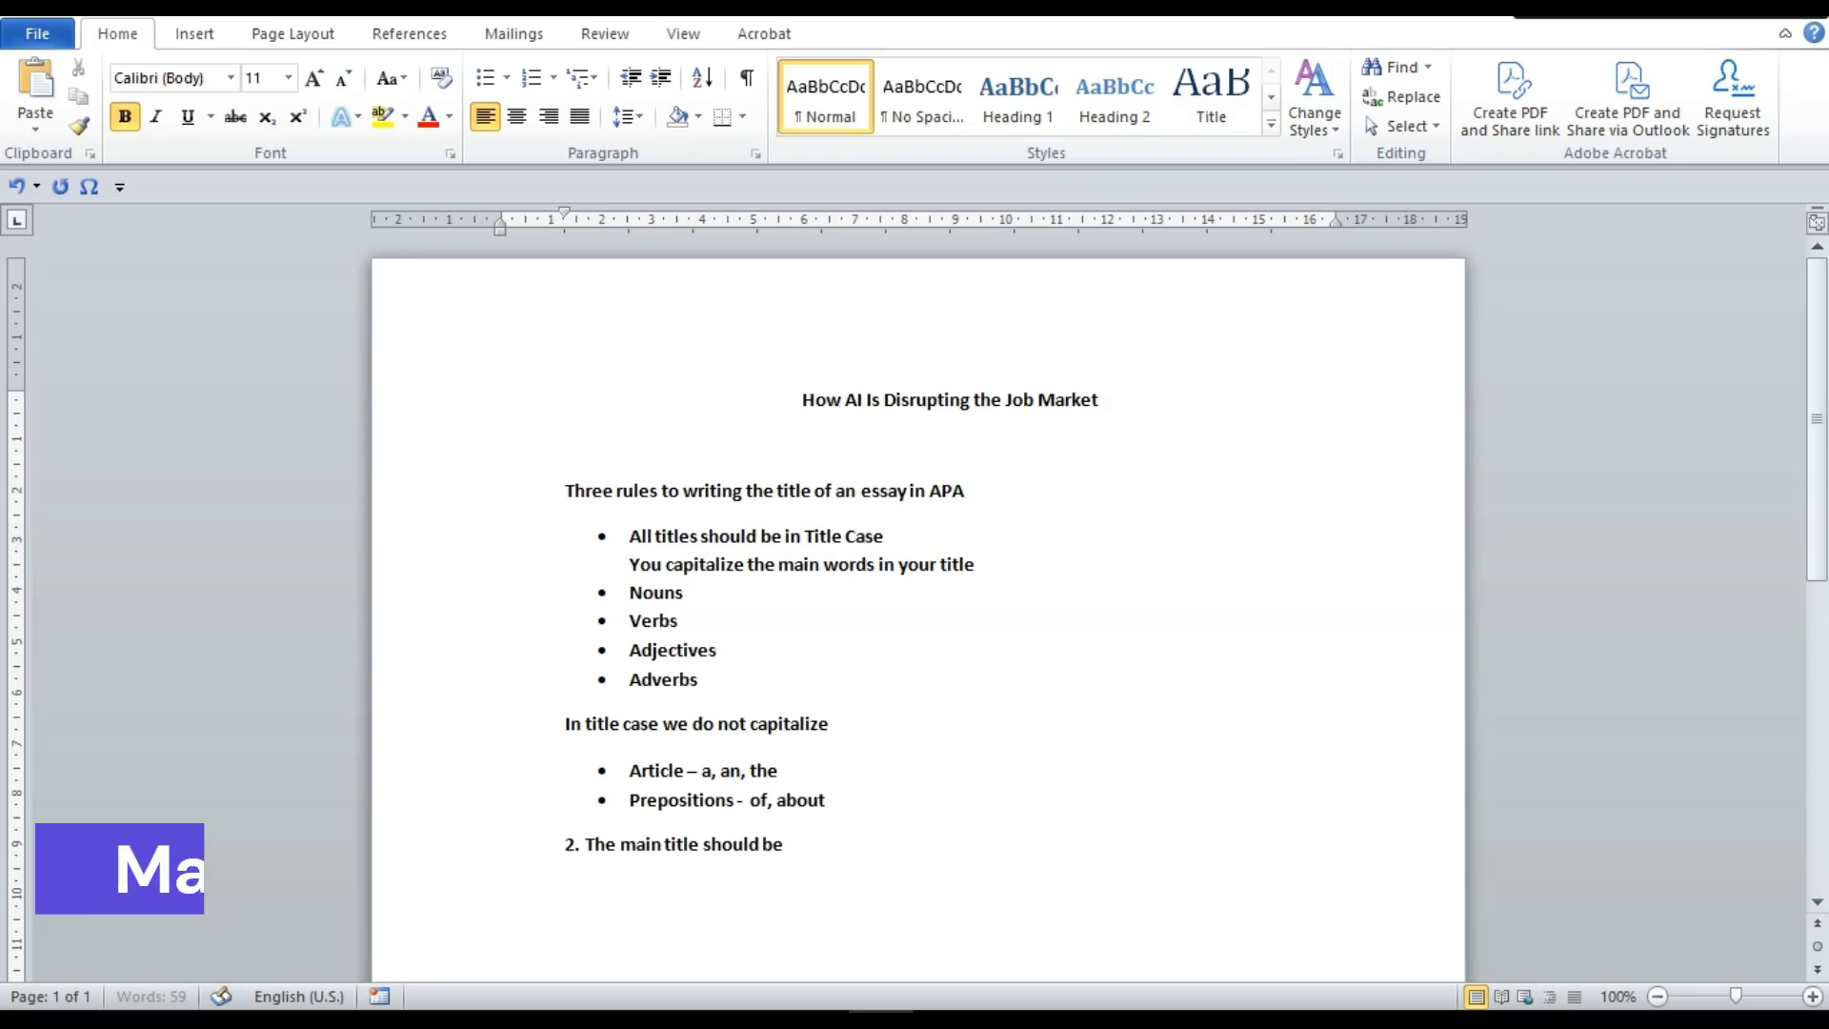
pyautogui.press('BackSpace')
pyautogui.press('BackSpace')
pyautogui.write('centred')
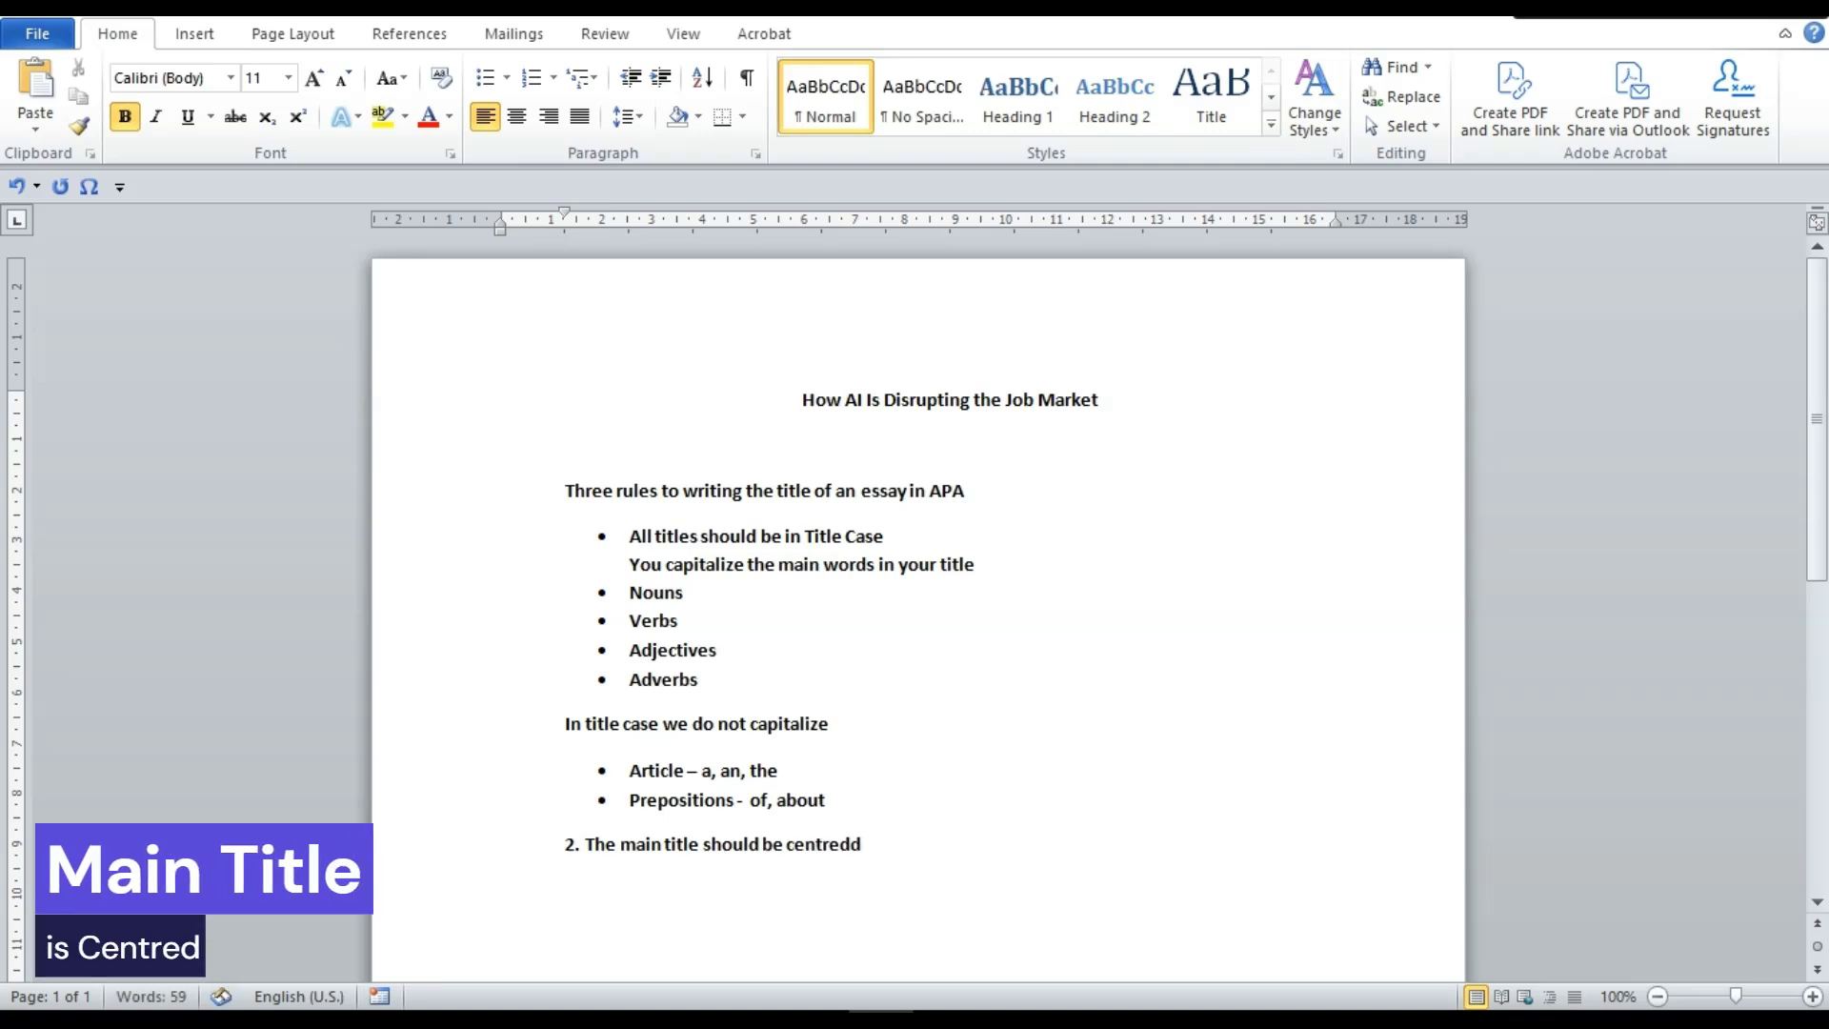
pyautogui.rightClick(817, 845)
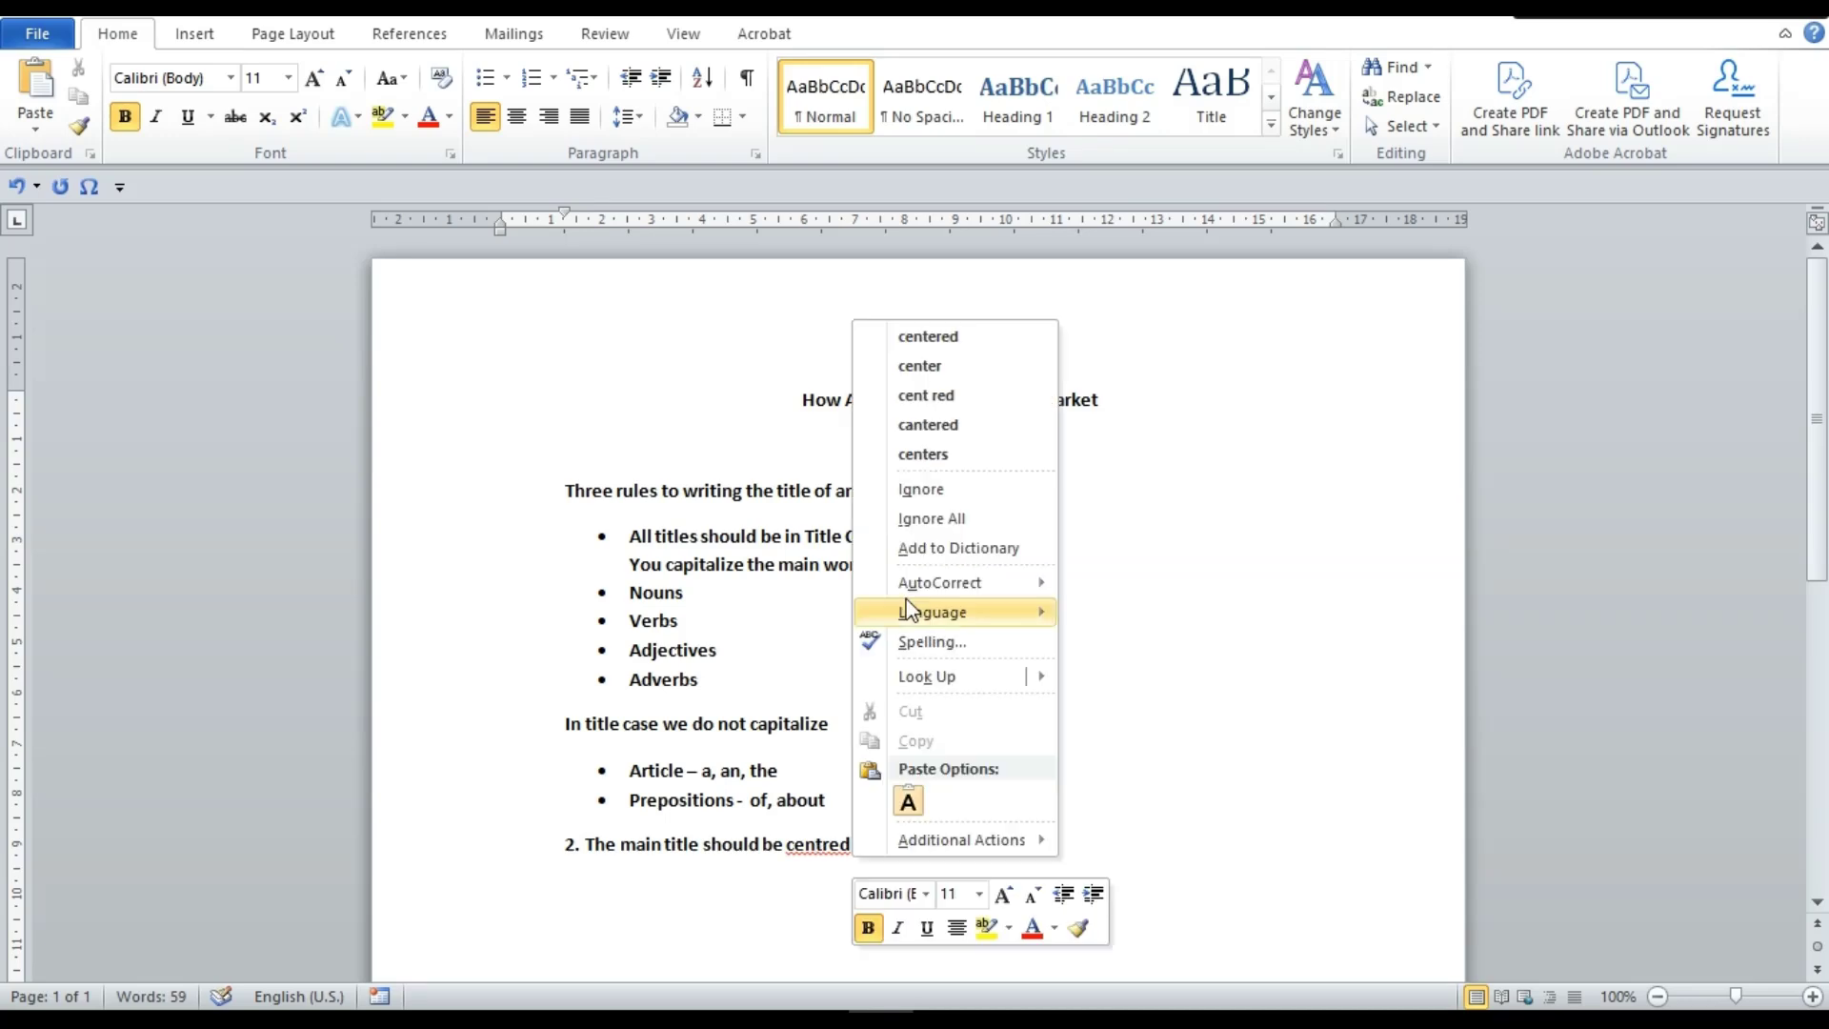
pyautogui.click(966, 338)
# Center the title and start a new line below point 2
pyautogui.click(789, 402)
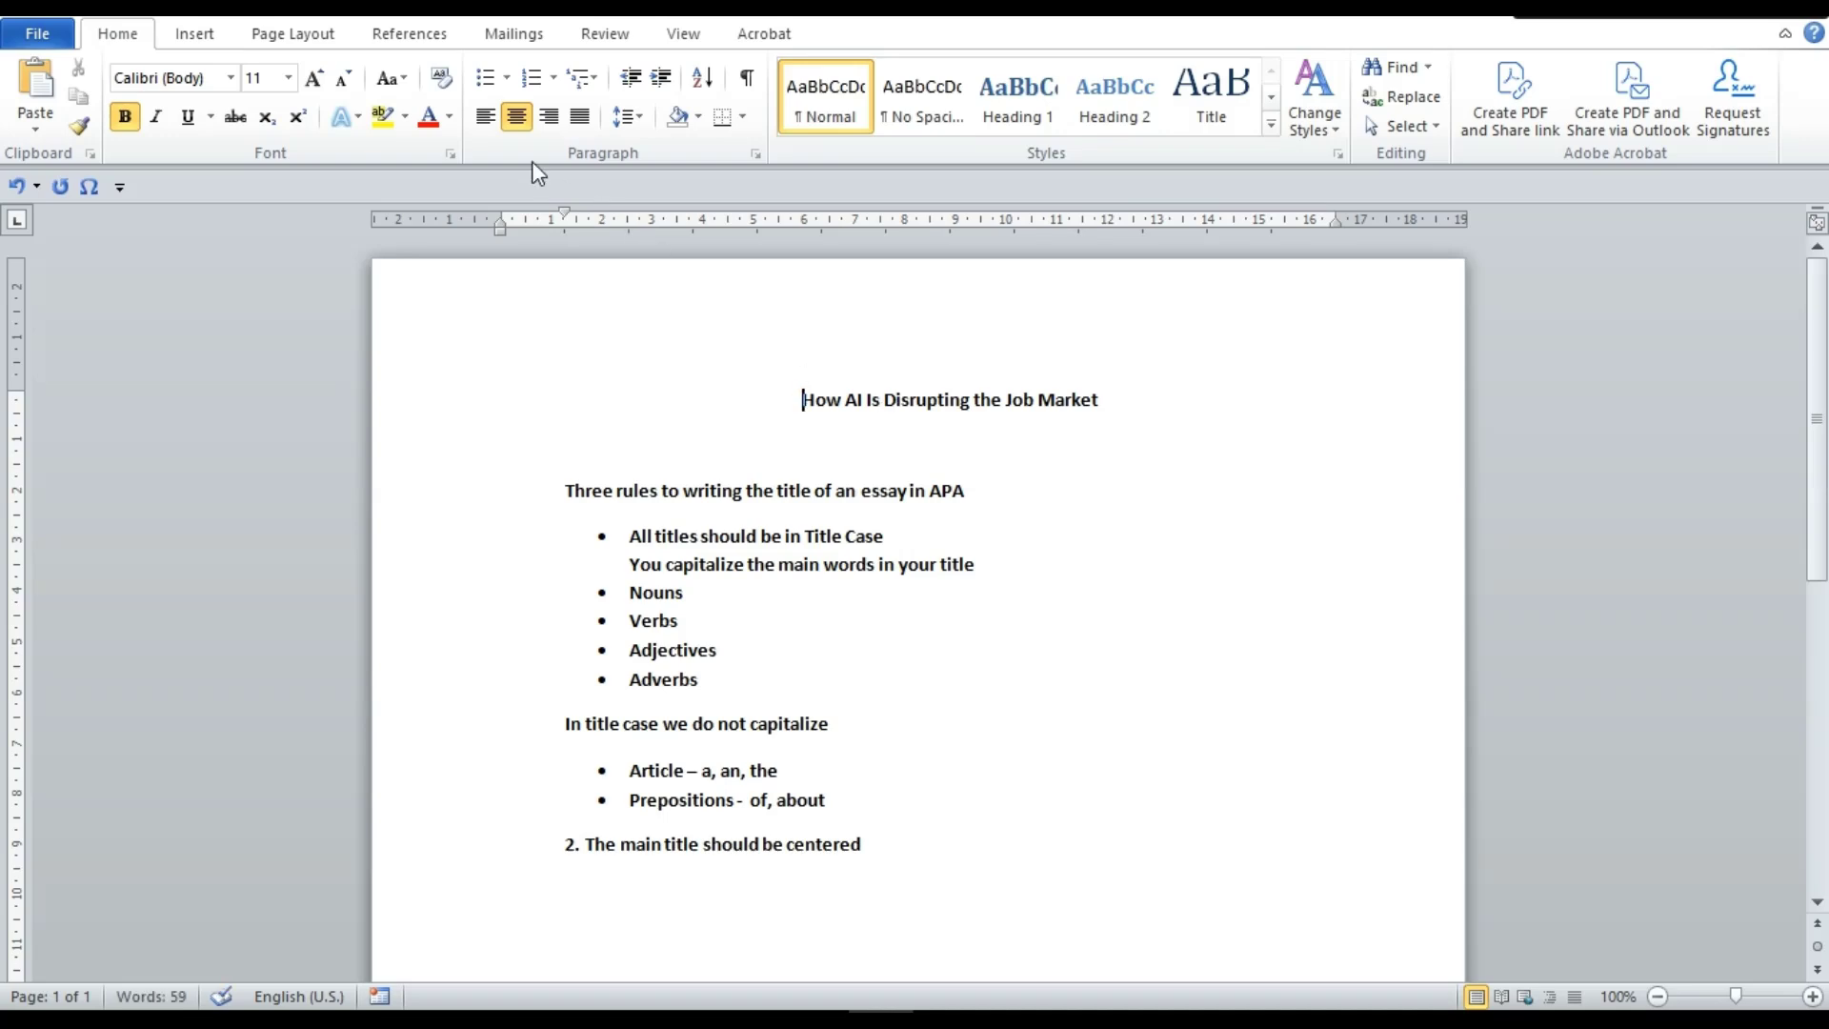
pyautogui.click(482, 118)
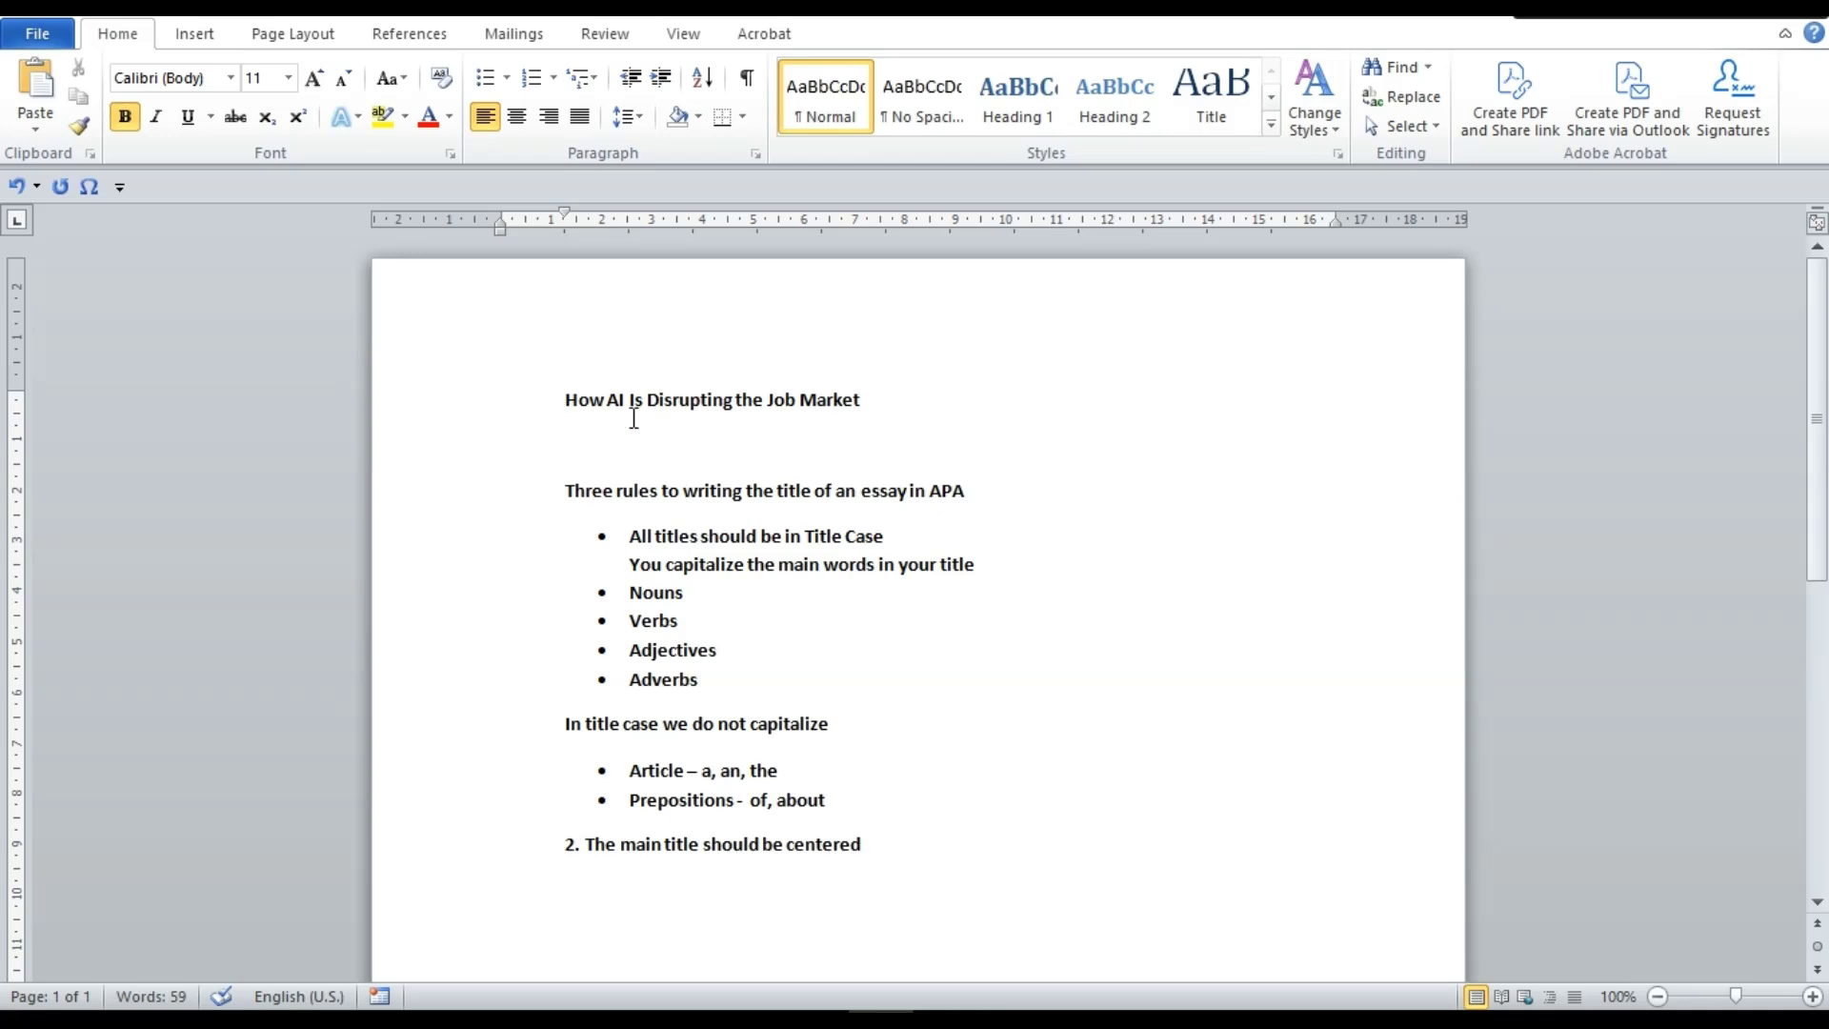
pyautogui.moveTo(869, 398); pyautogui.dragTo(482, 400)
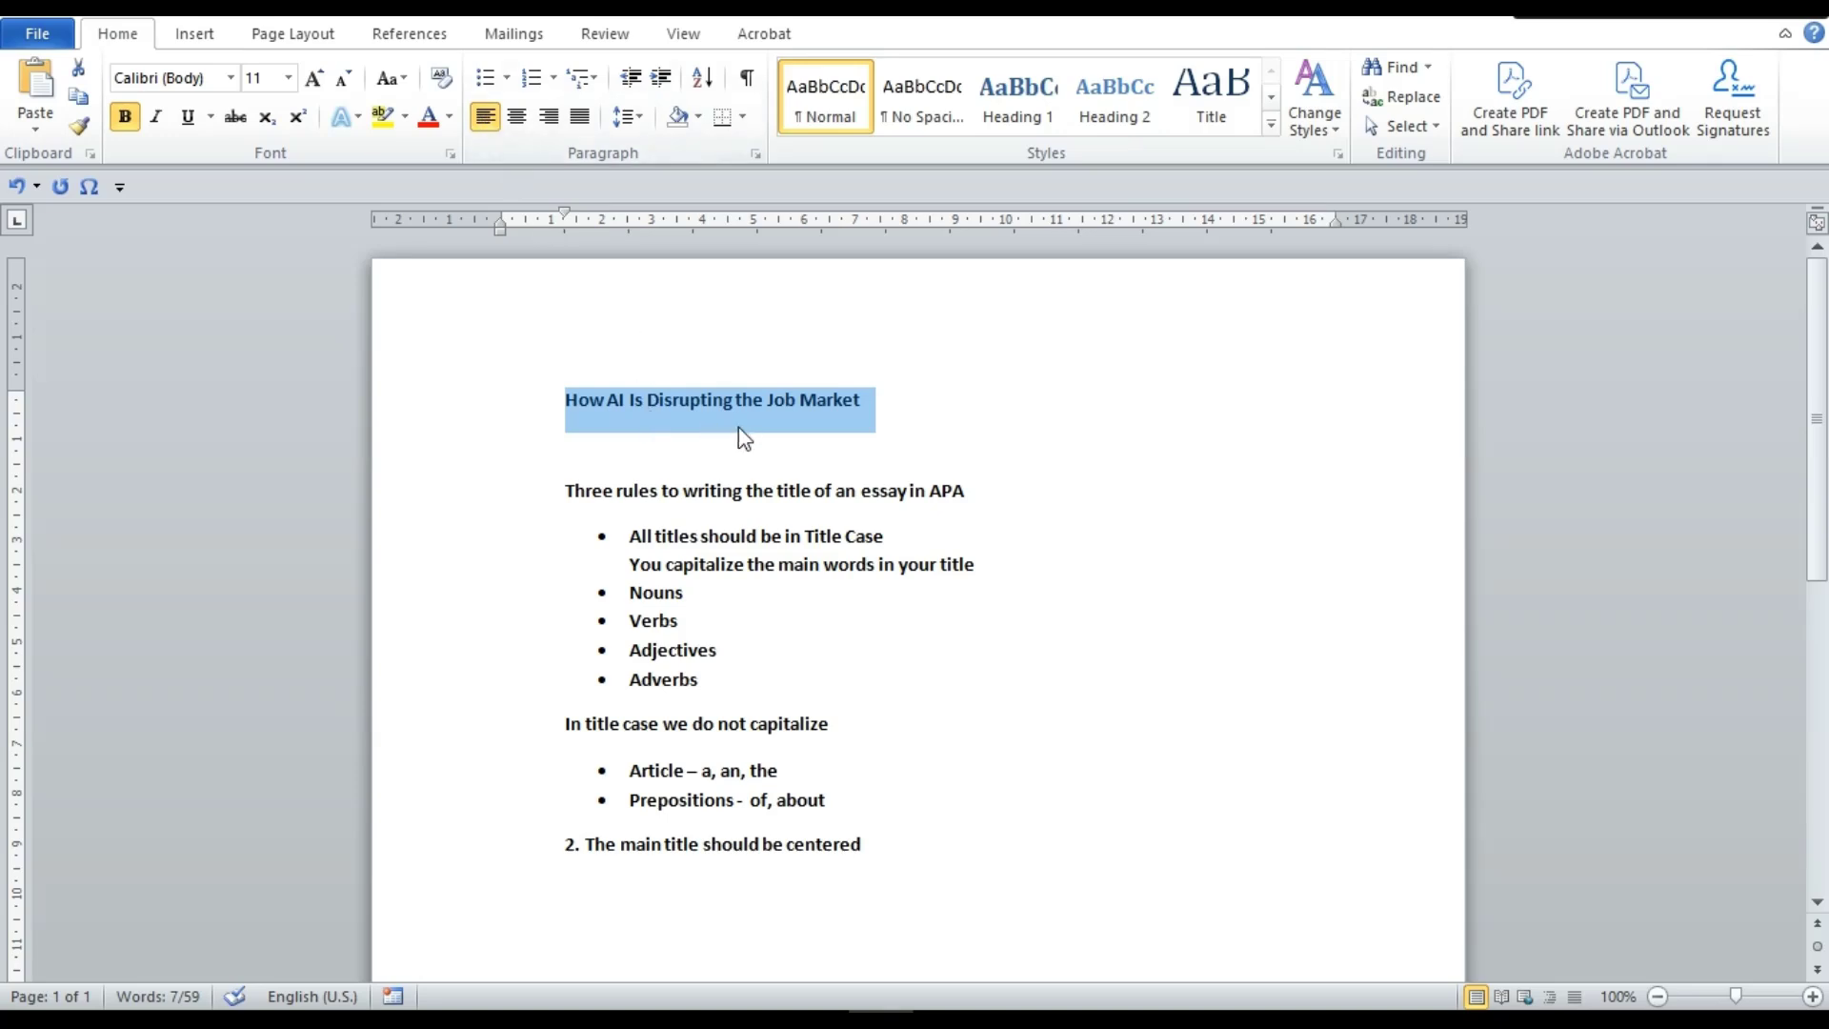
pyautogui.click(515, 127)
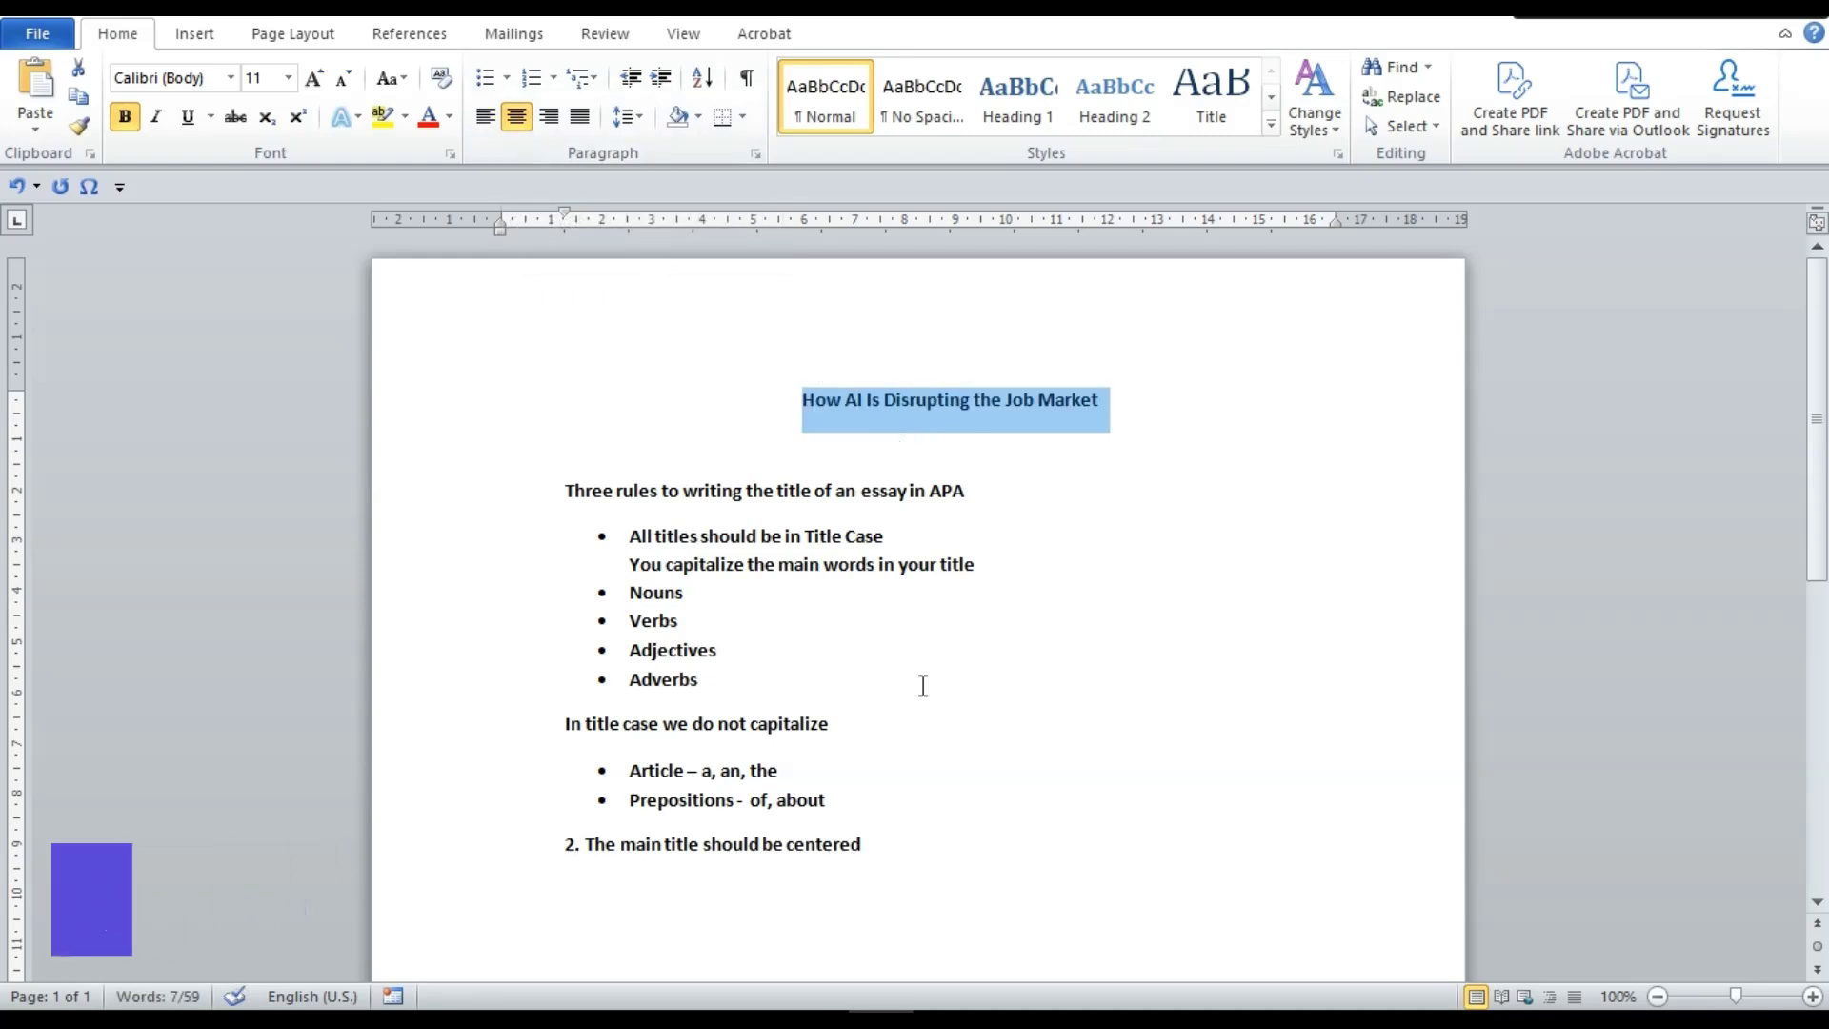
pyautogui.click(870, 847)
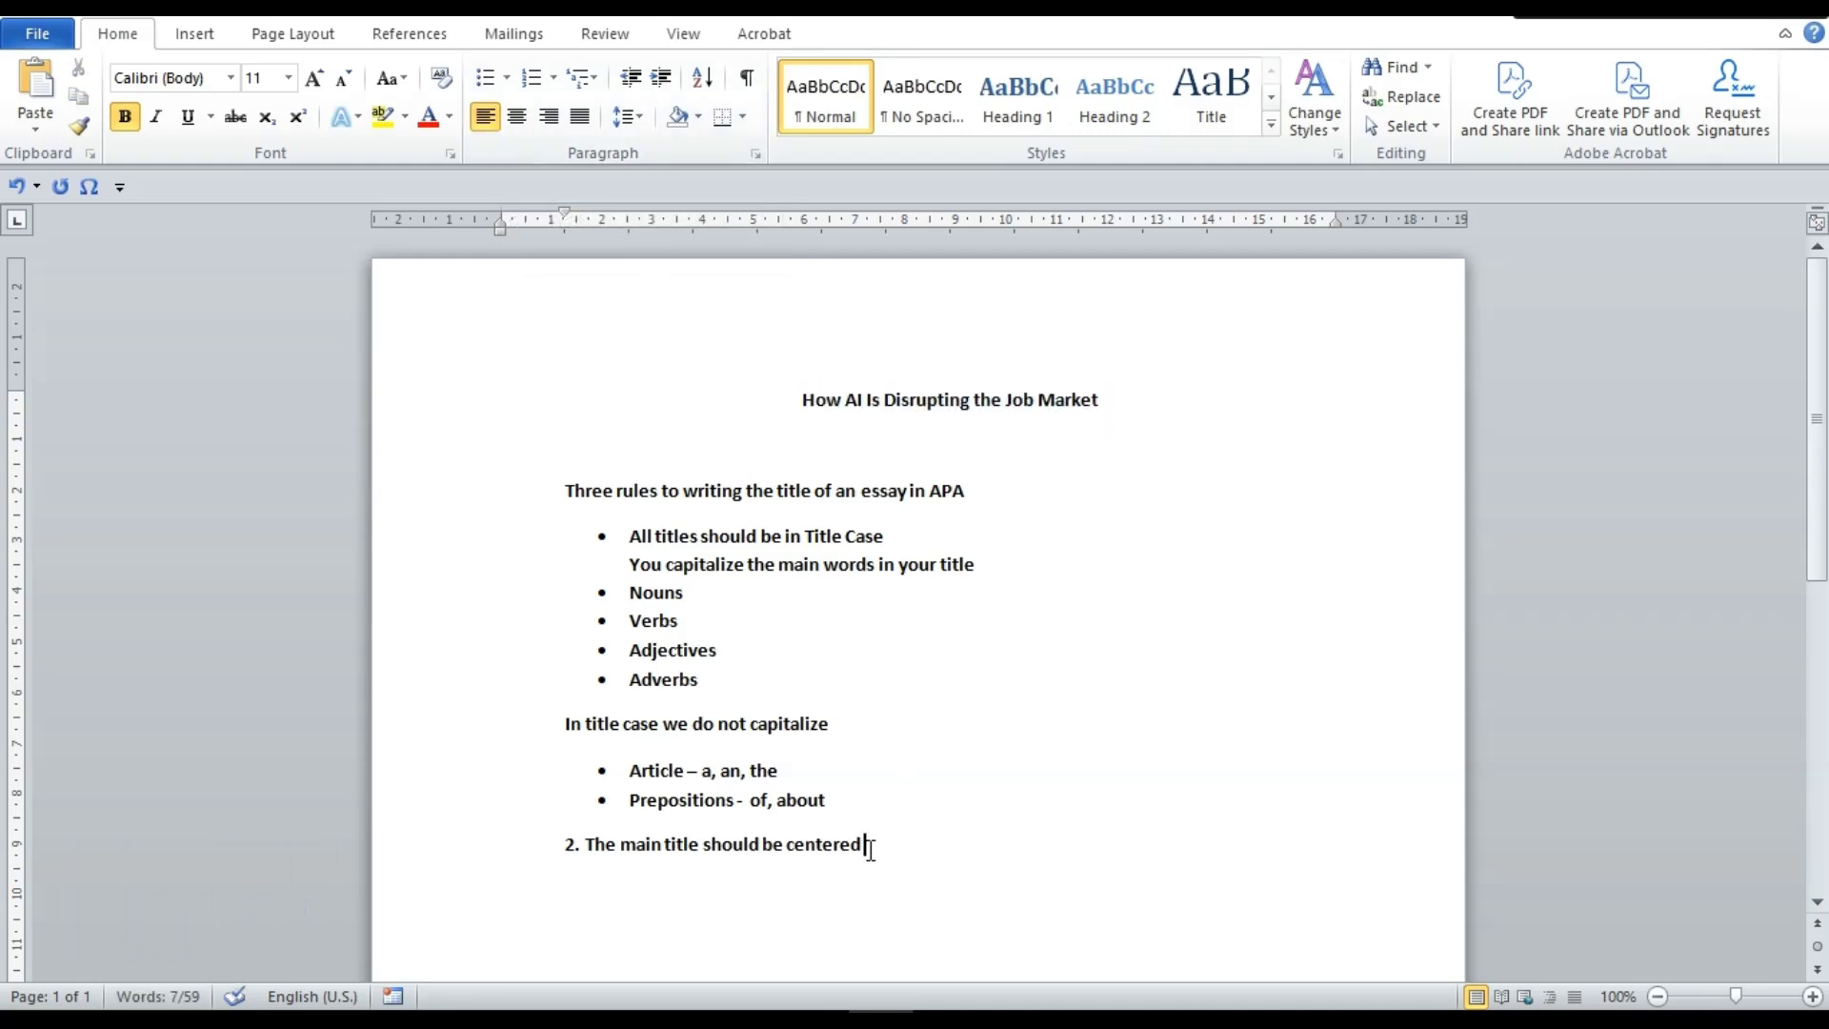
pyautogui.press('Return')
# Add the rule '3. All main titles should be bolded' and take the bold off the title
pyautogui.write('3')
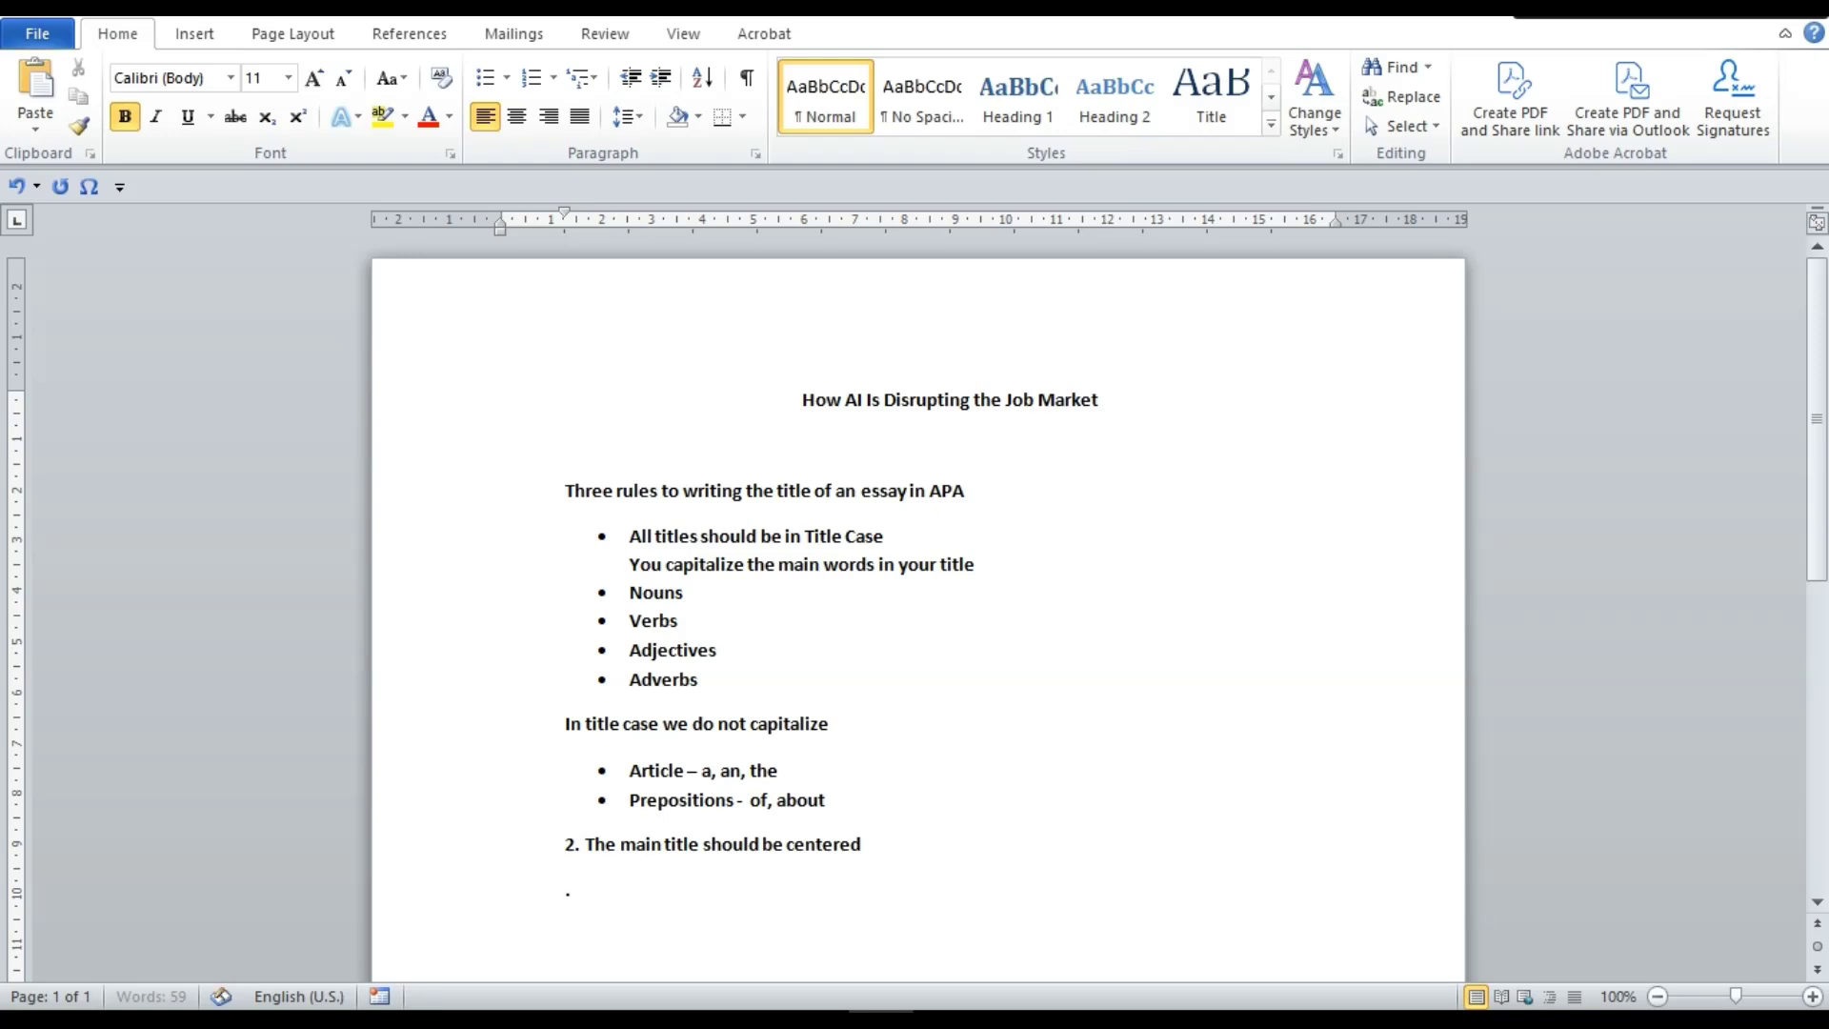
pyautogui.write('.')
pyautogui.write(' AI')
pyautogui.write('l main titles')
pyautogui.write(' s')
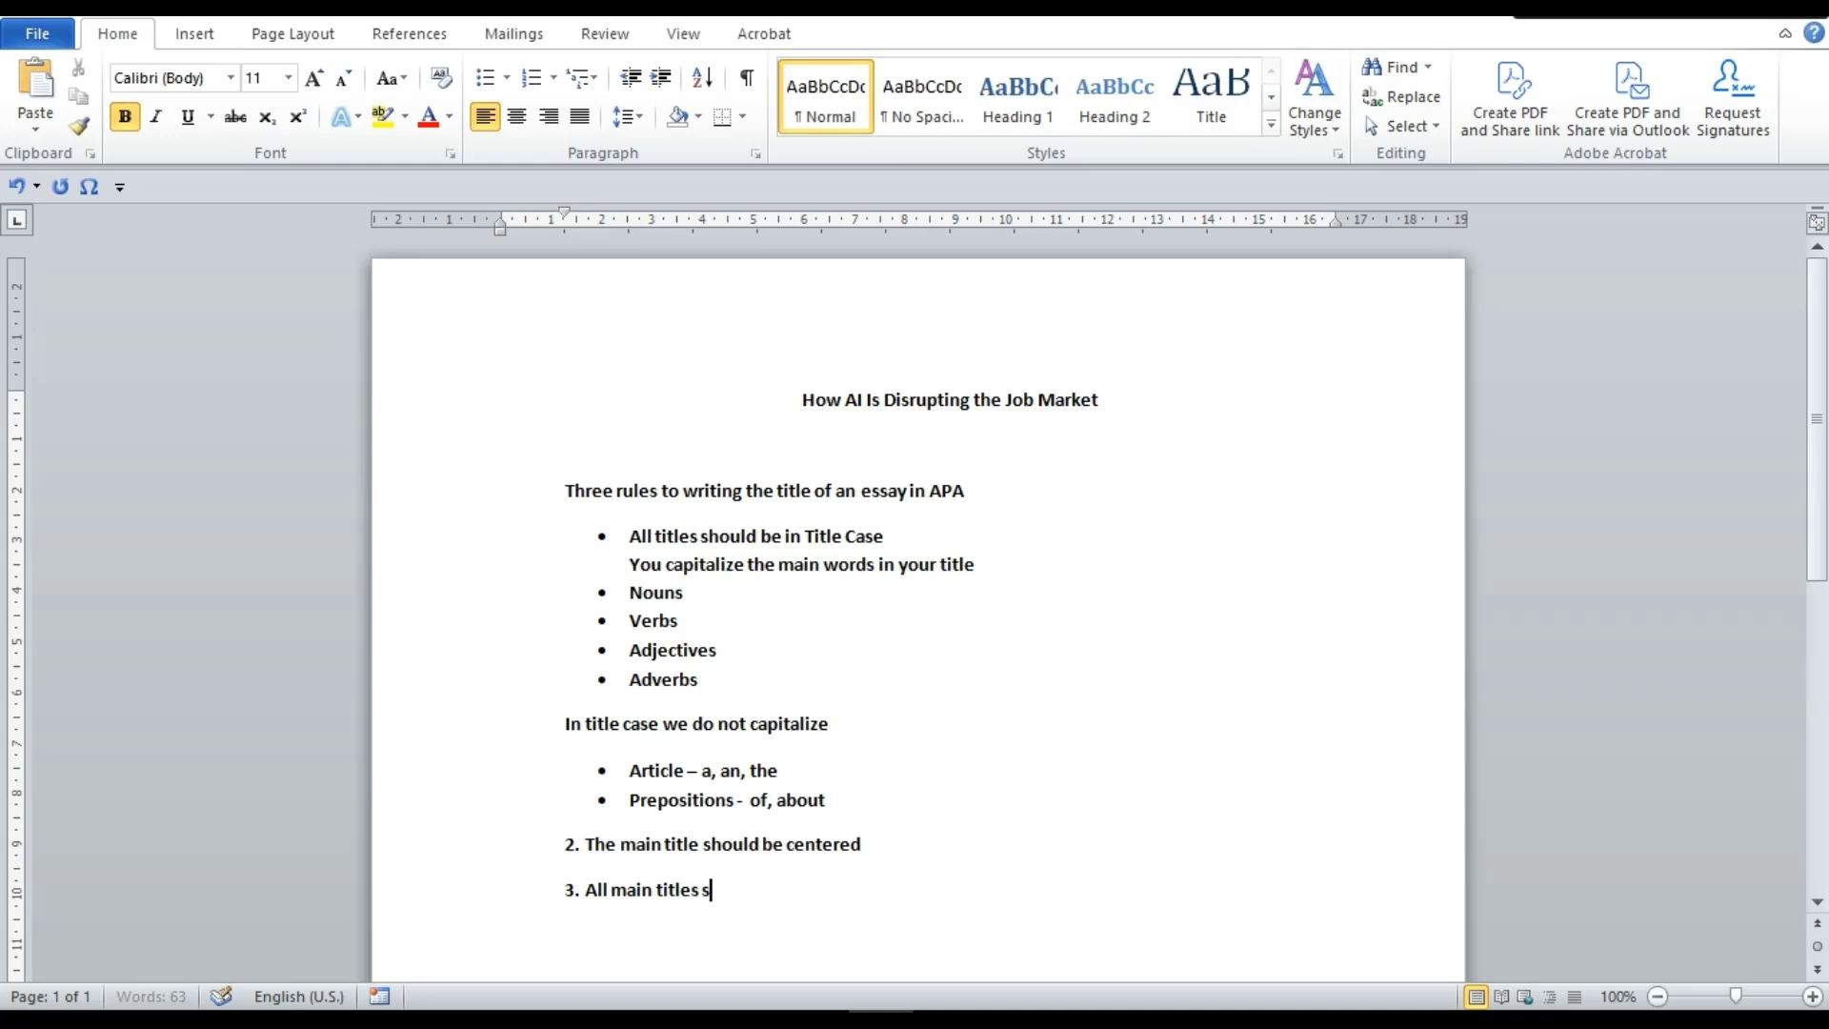
pyautogui.write('hould be bolded')
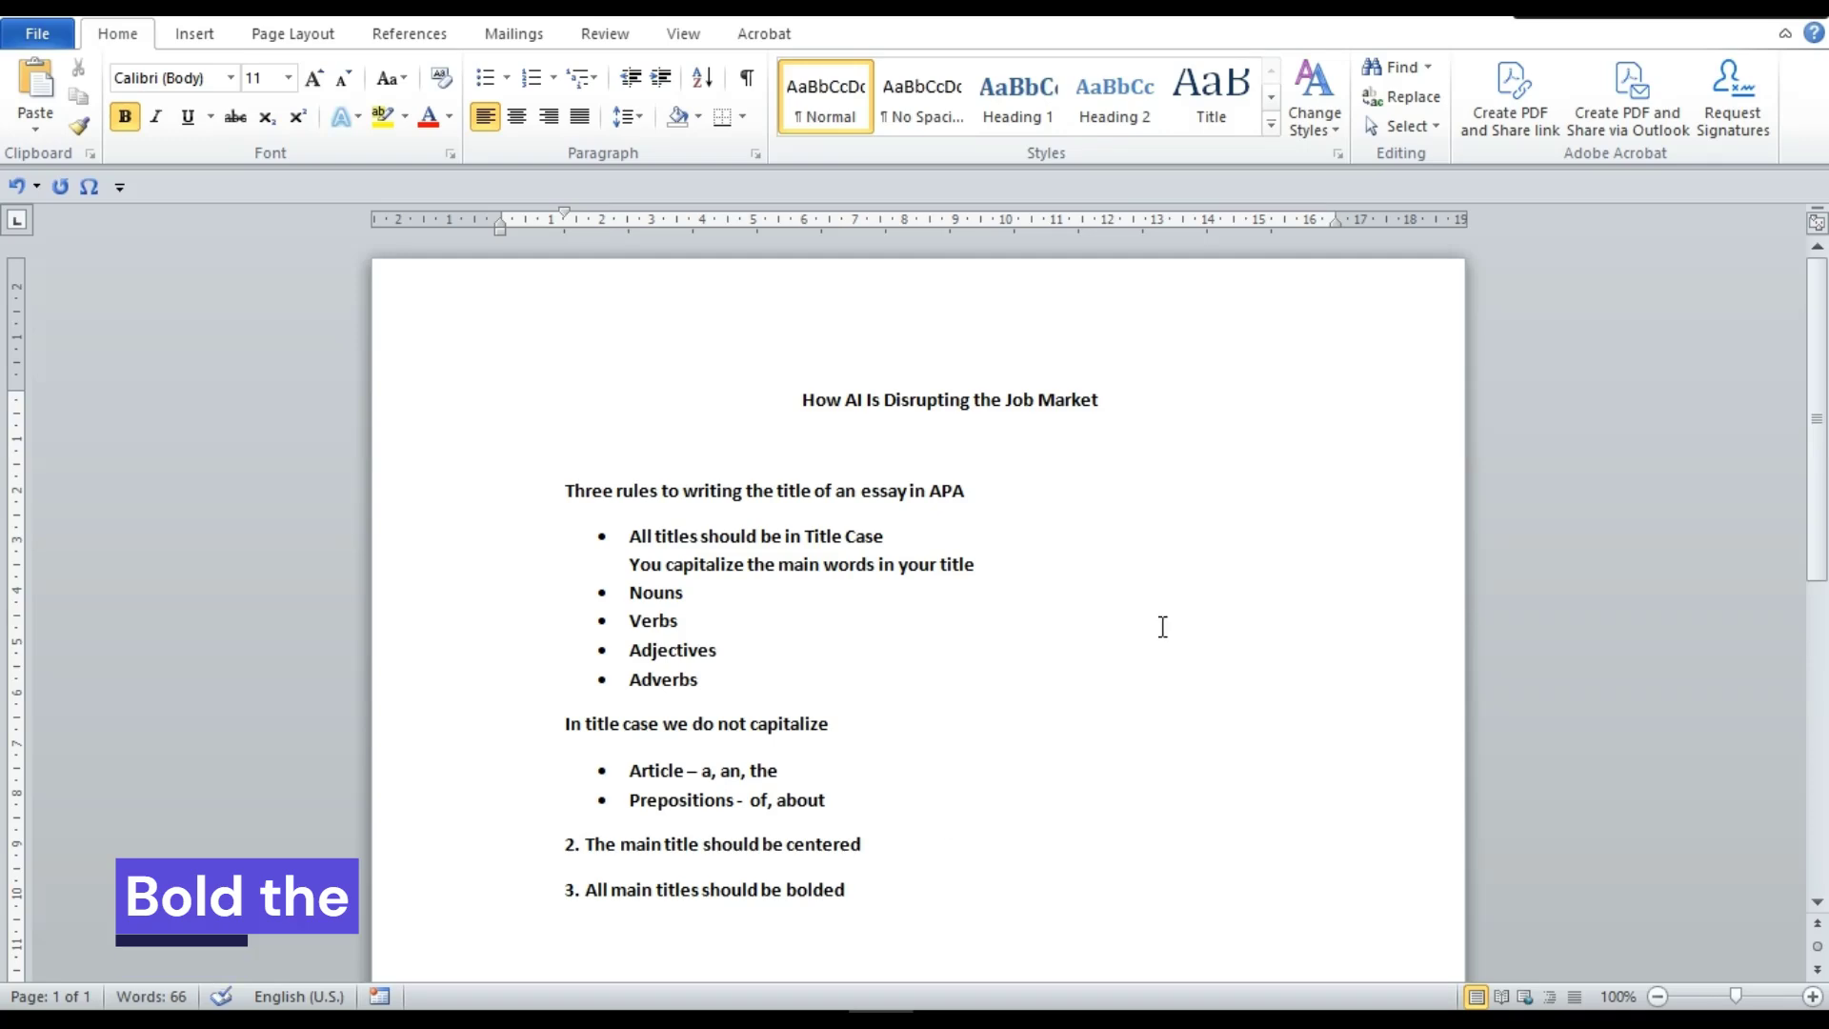
pyautogui.click(1117, 410)
pyautogui.tripleClick(1121, 414)
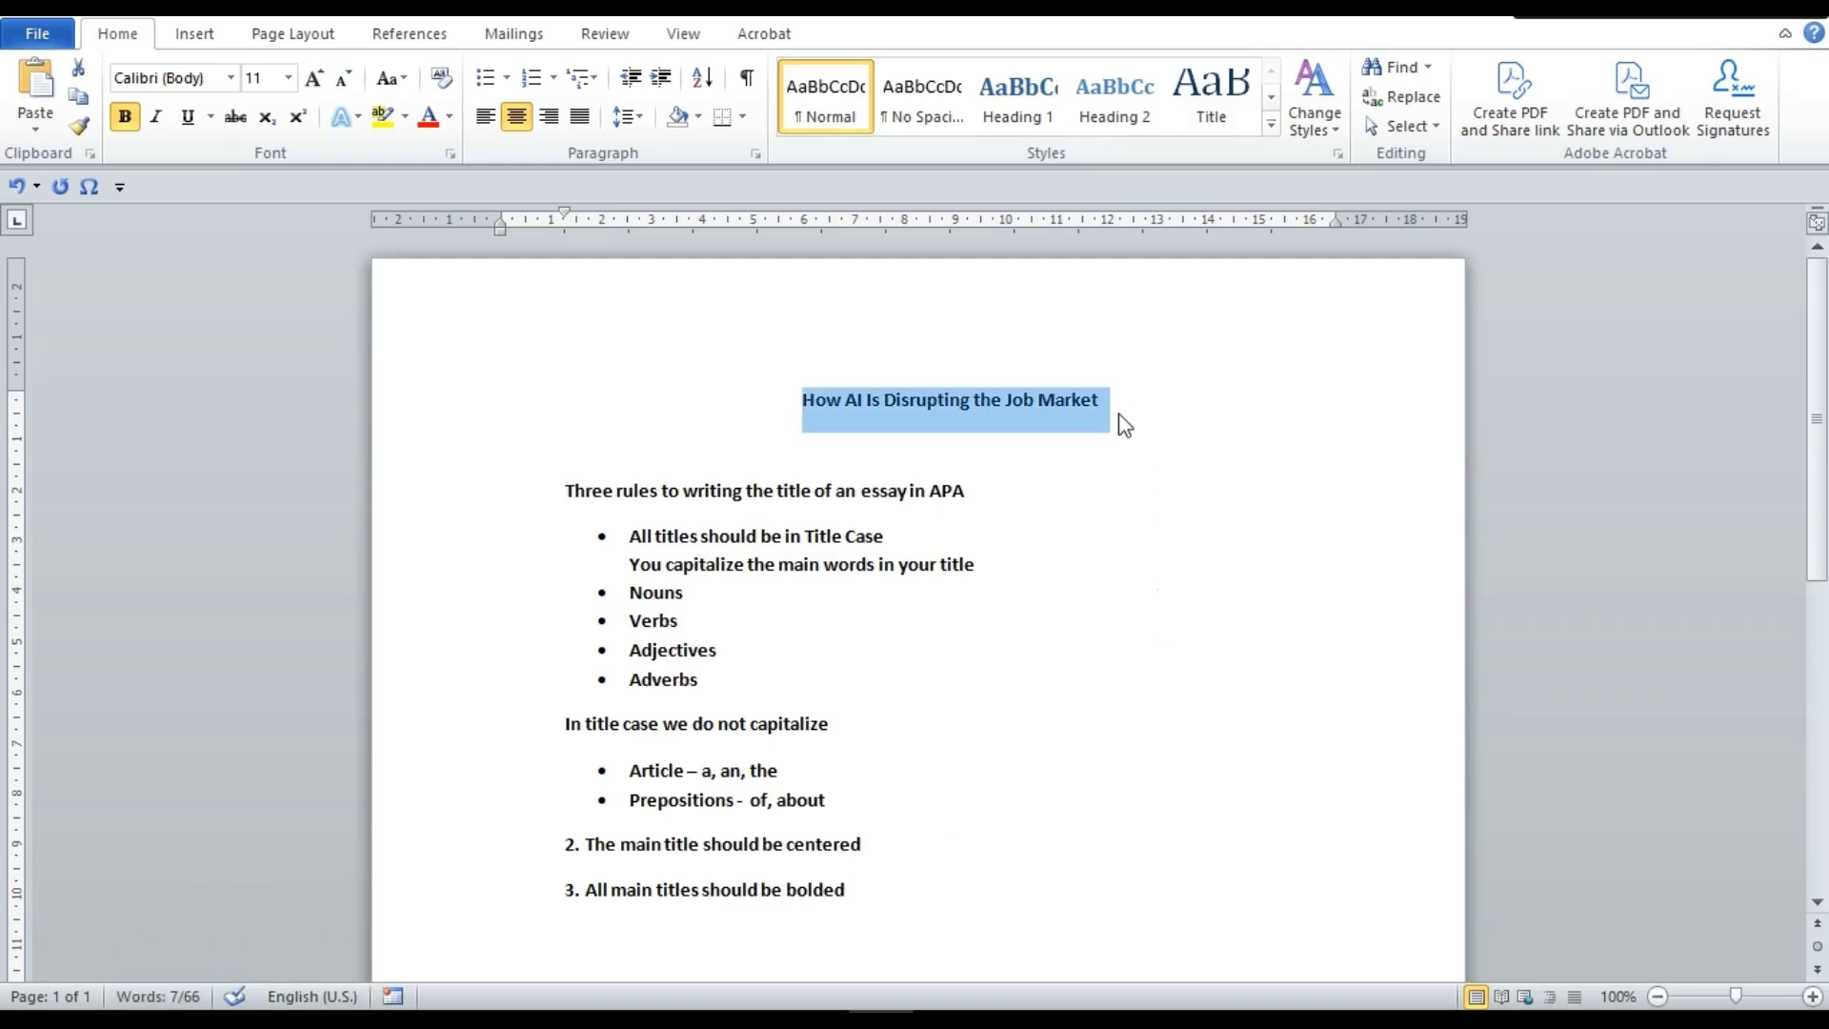
pyautogui.hotkey('ctrl', 'b')
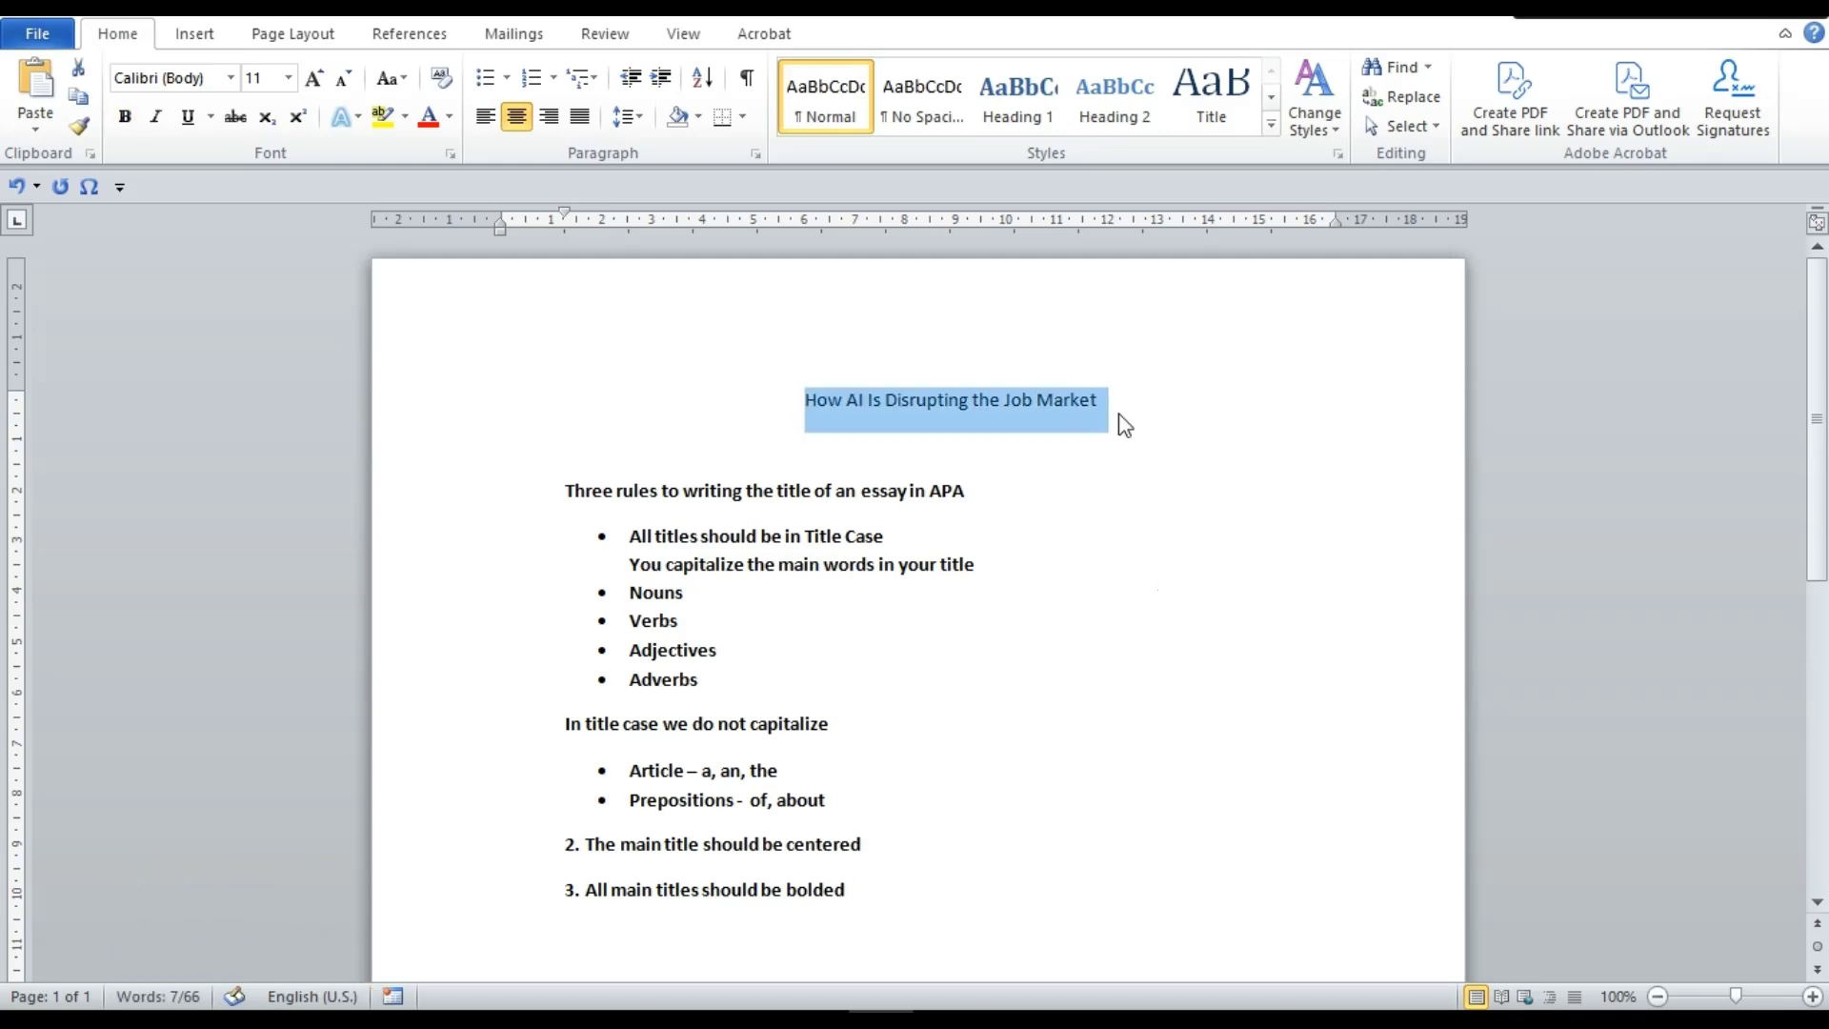
pyautogui.click(900, 420)
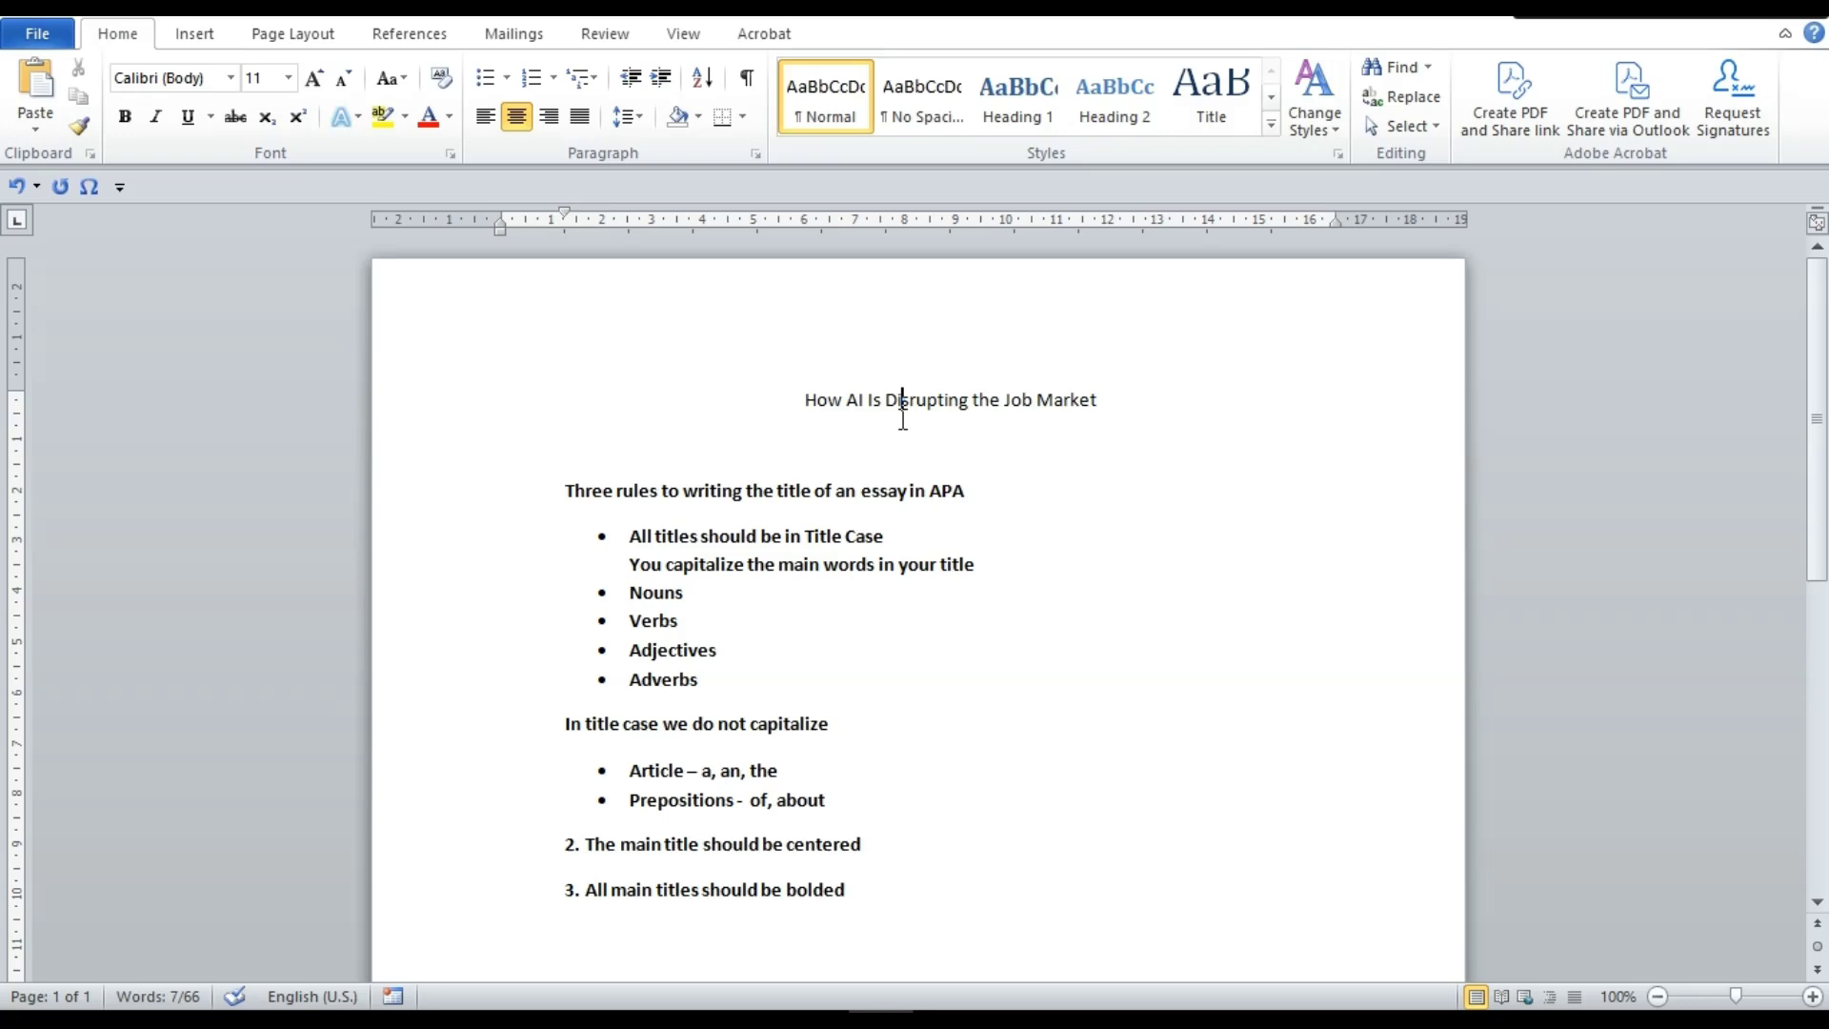
# Make the title bold again and select the notes from 'Three rules' to the last point
pyautogui.click(1110, 408)
pyautogui.tripleClick(1111, 407)
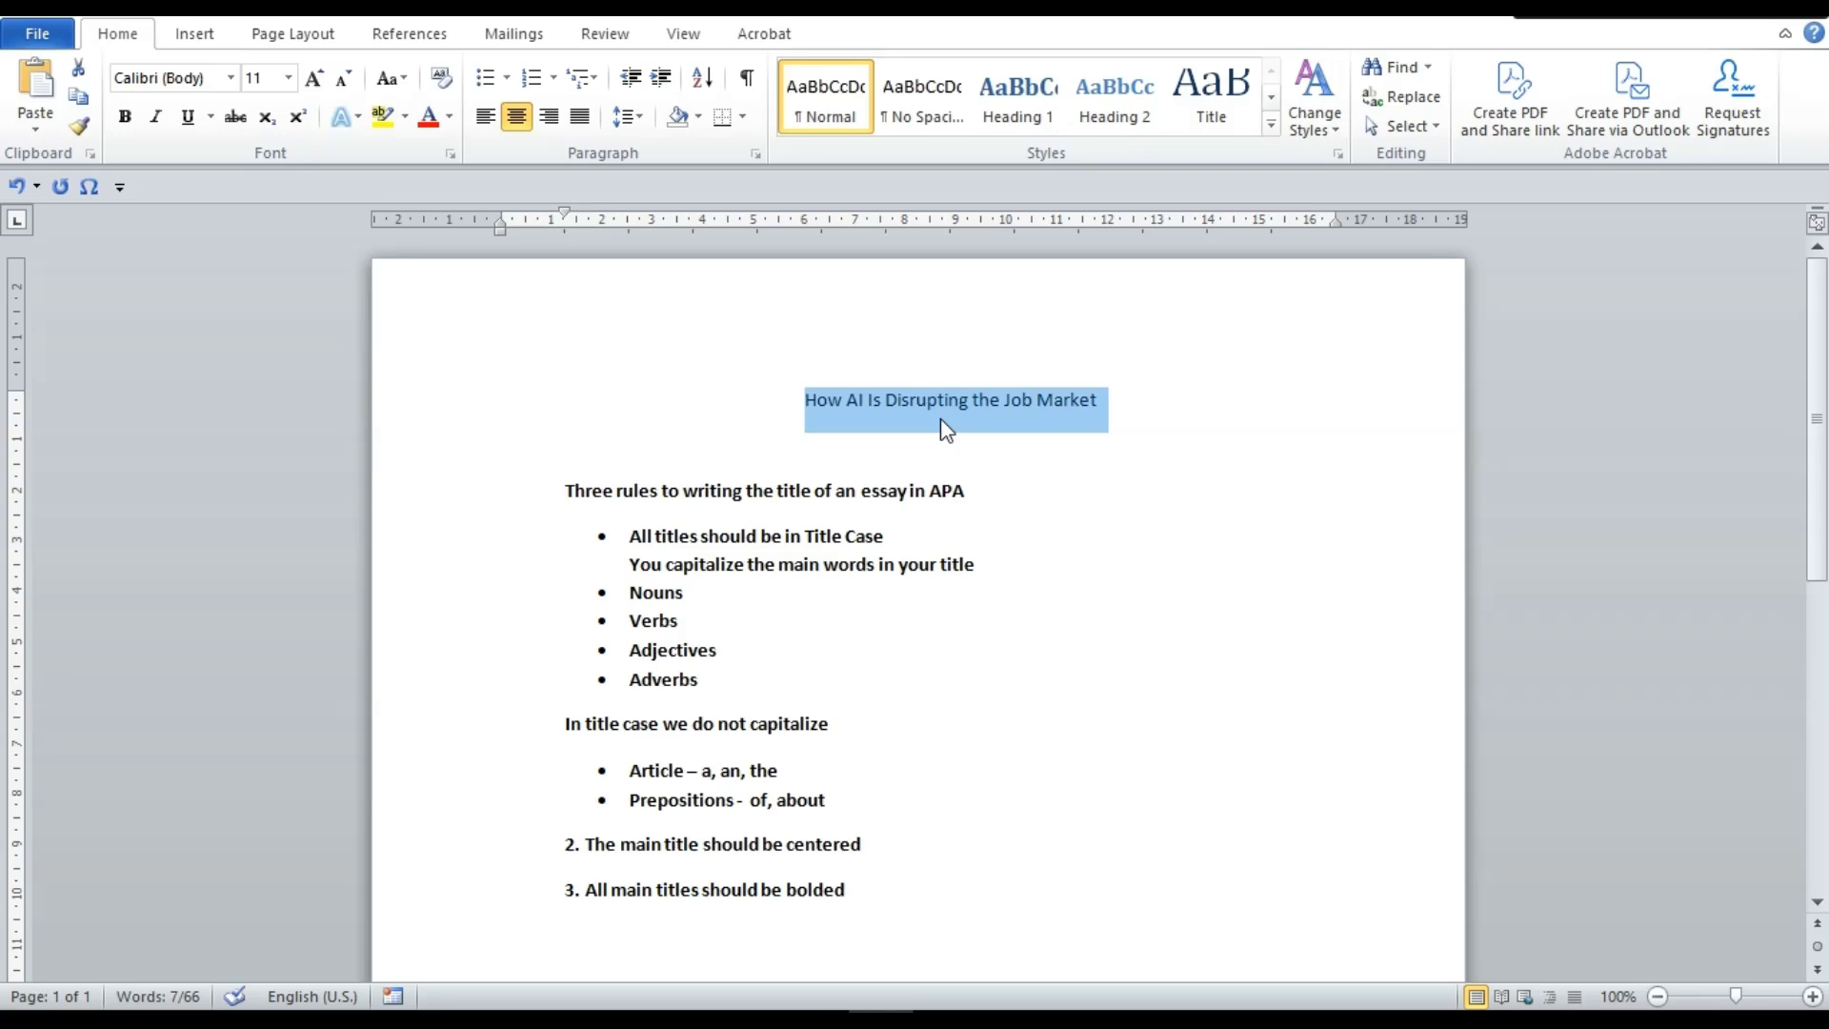
pyautogui.hotkey('ctrl', 'b')
pyautogui.click(968, 400)
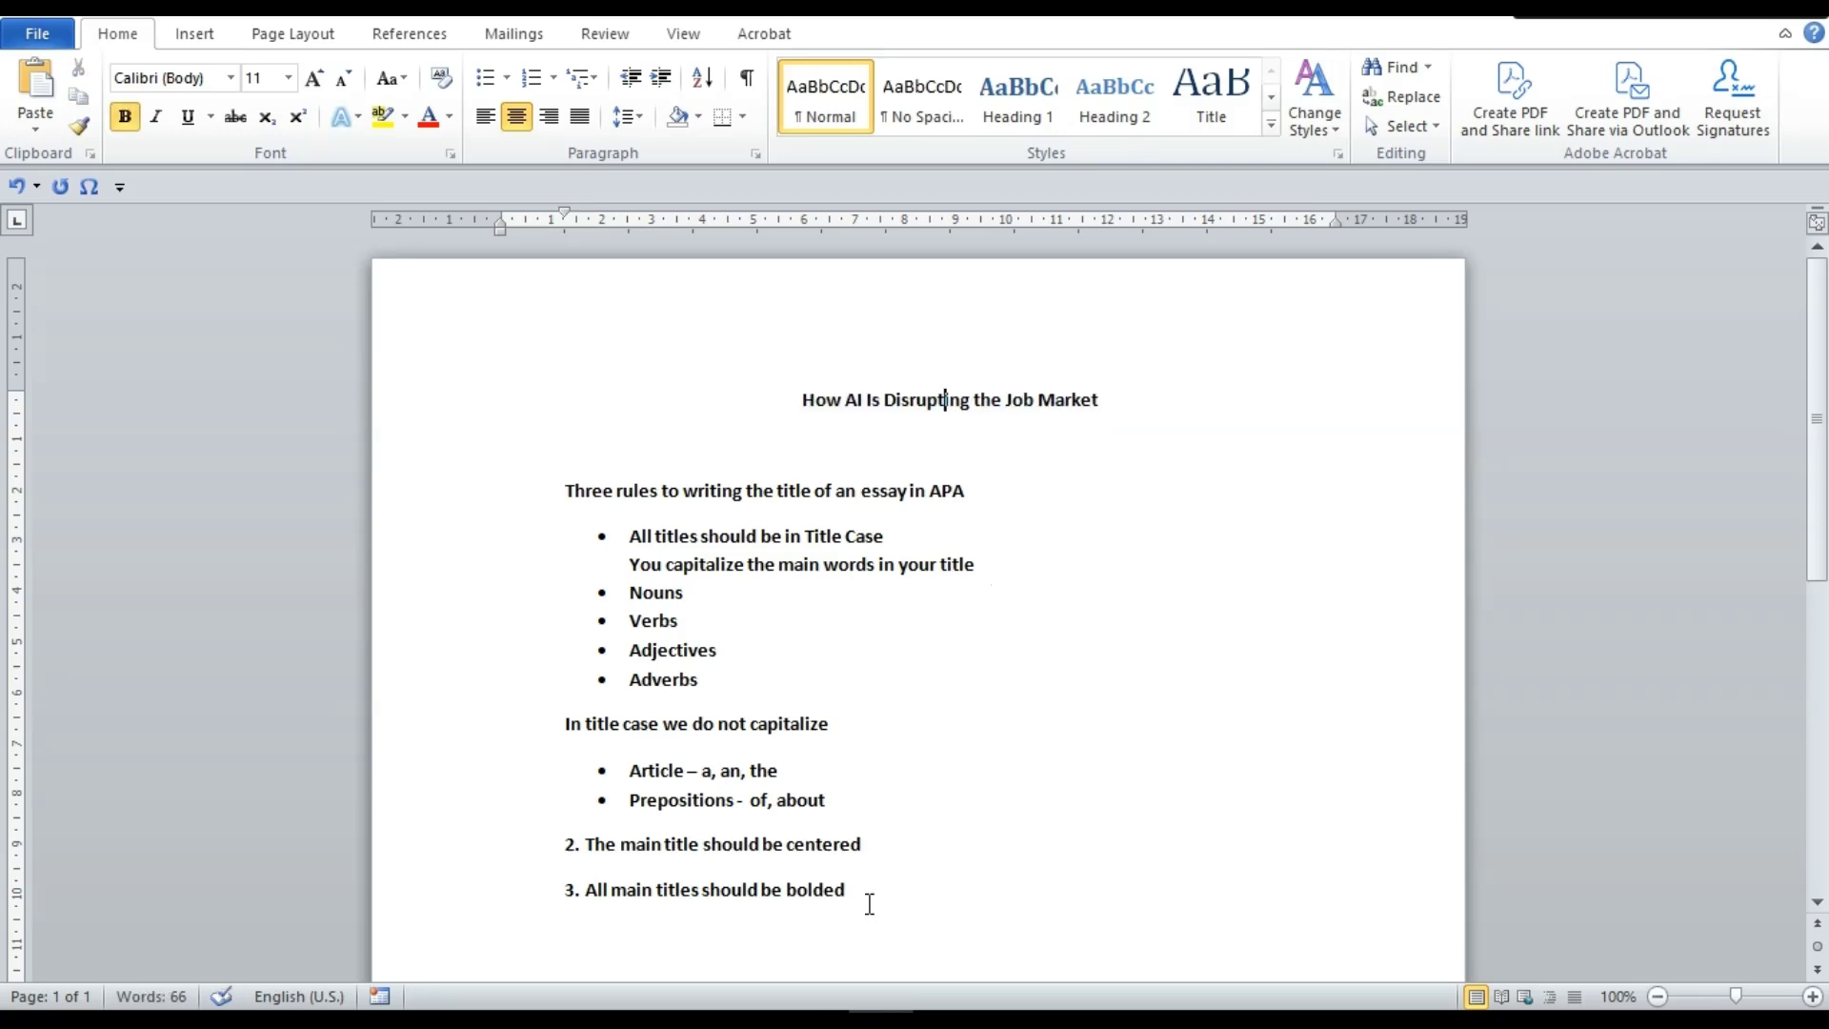
pyautogui.moveTo(870, 899); pyautogui.dragTo(534, 495)
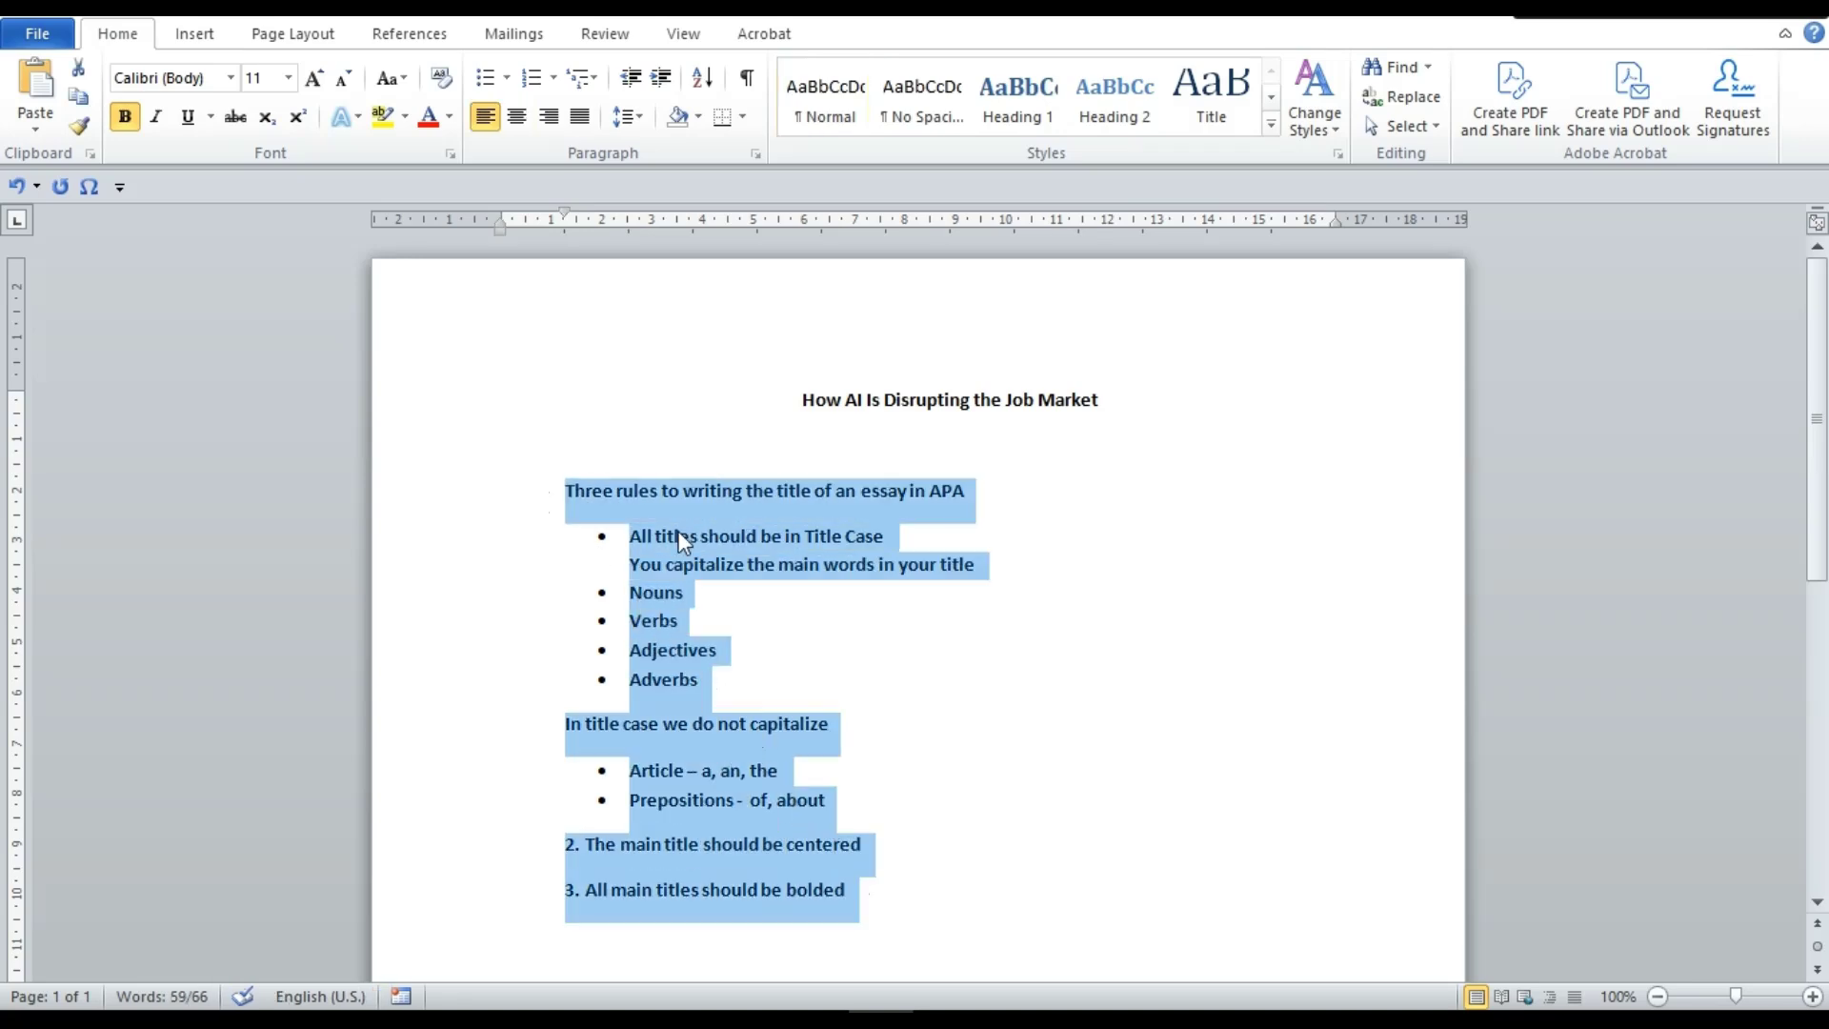
# Delete the notes block and put 'Title:' in front of the heading
pyautogui.press('BackSpace')
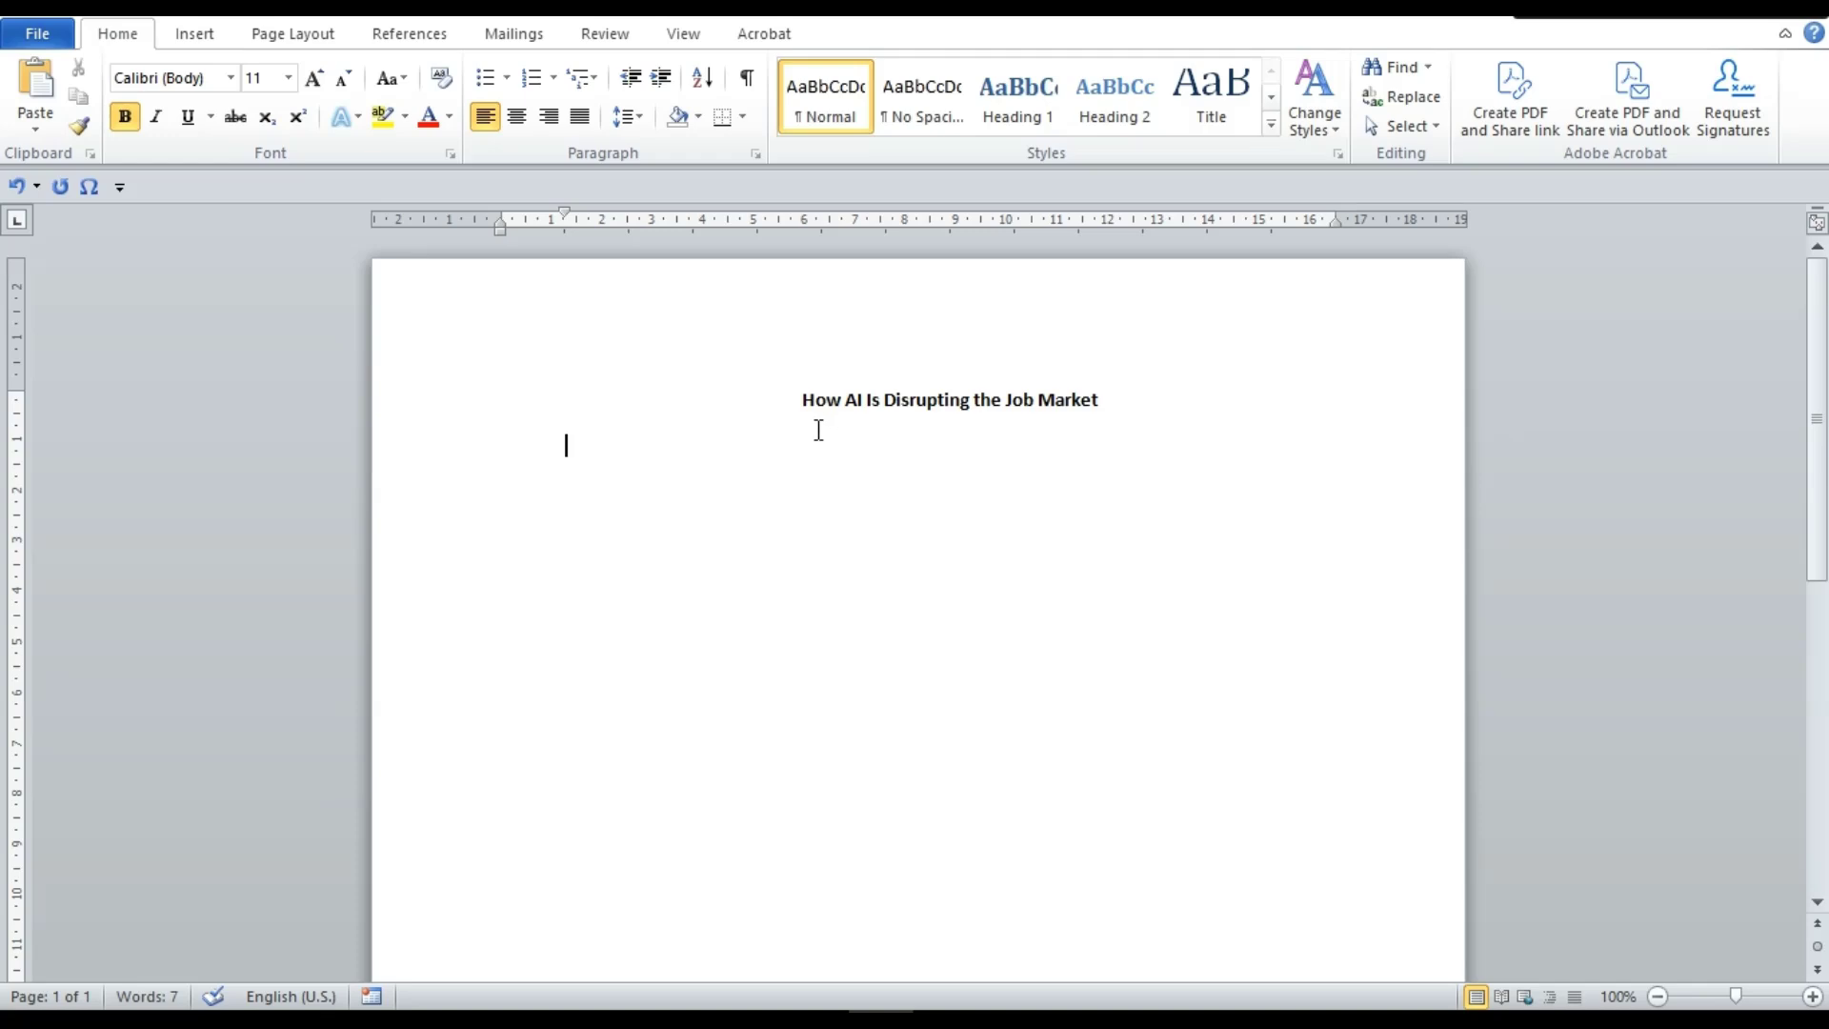
pyautogui.click(788, 410)
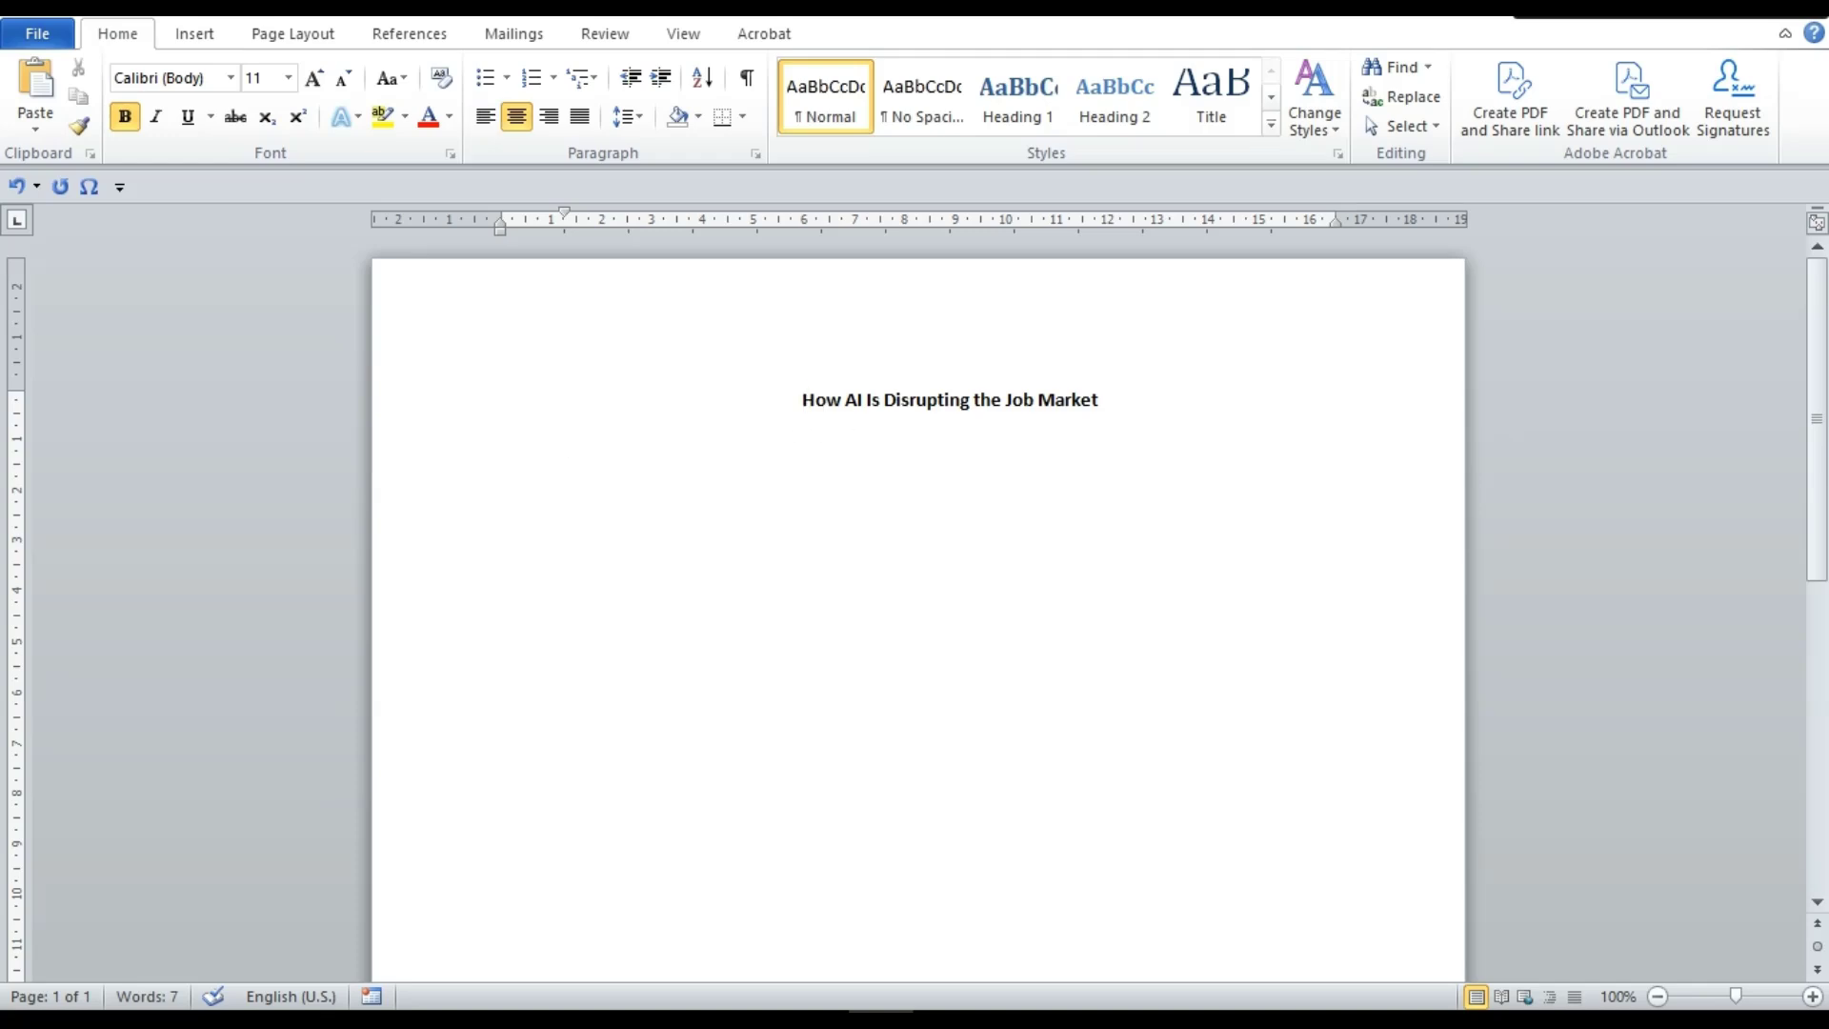
pyautogui.write('Title:')
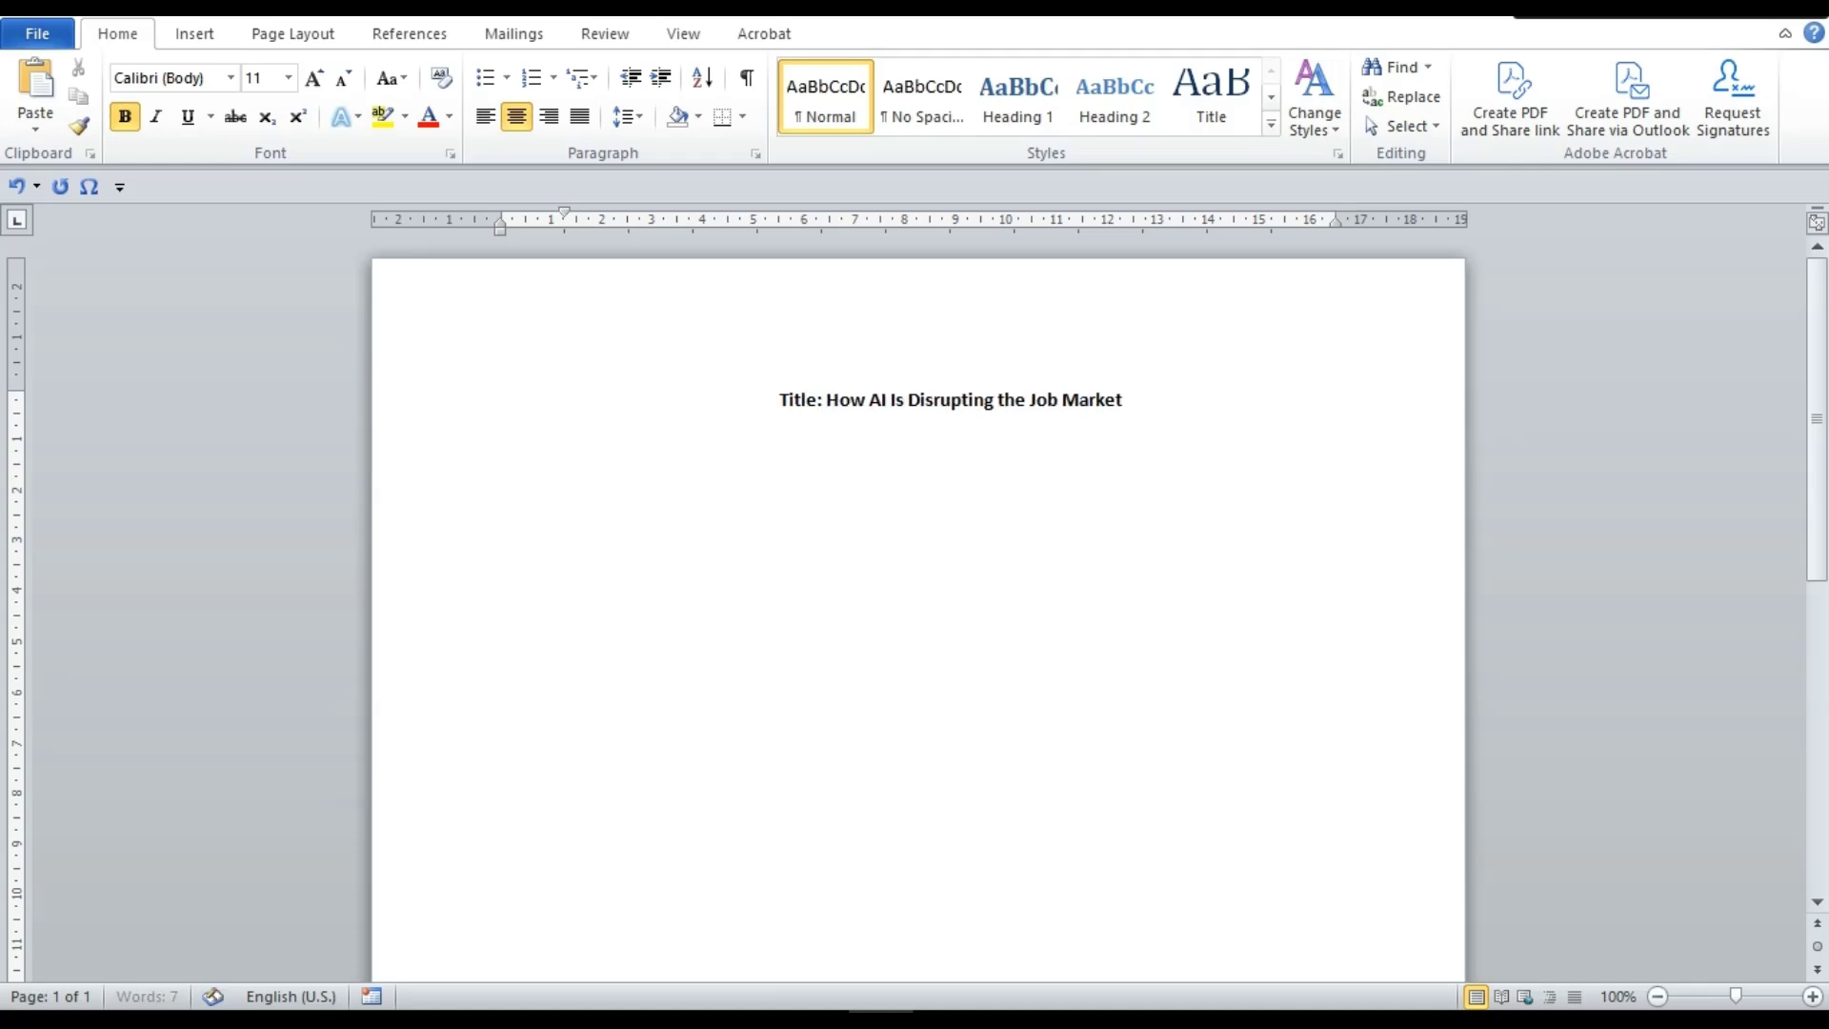
# Add a plain, non-bold 'Student Name:' line with the student's name below the title
pyautogui.click(1220, 425)
pyautogui.press('Return')
pyautogui.press('Return')
pyautogui.write('Student Name')
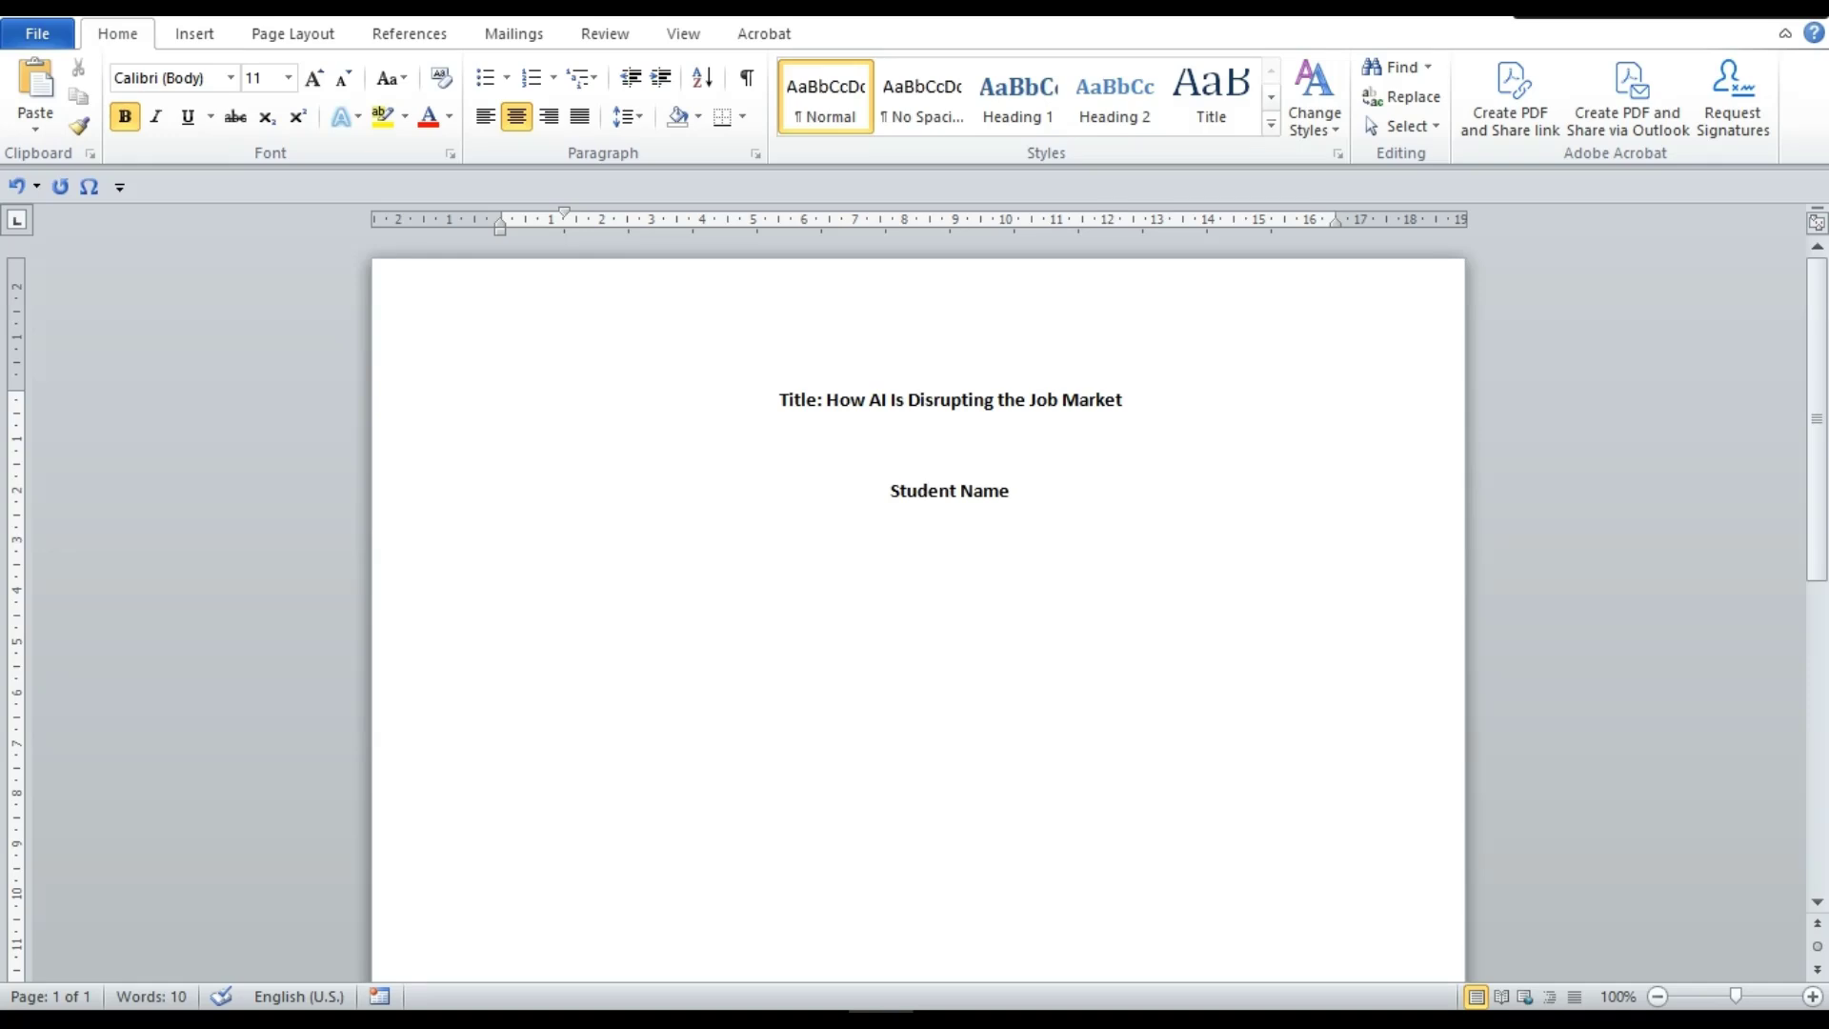
pyautogui.write(': Joe Doe')
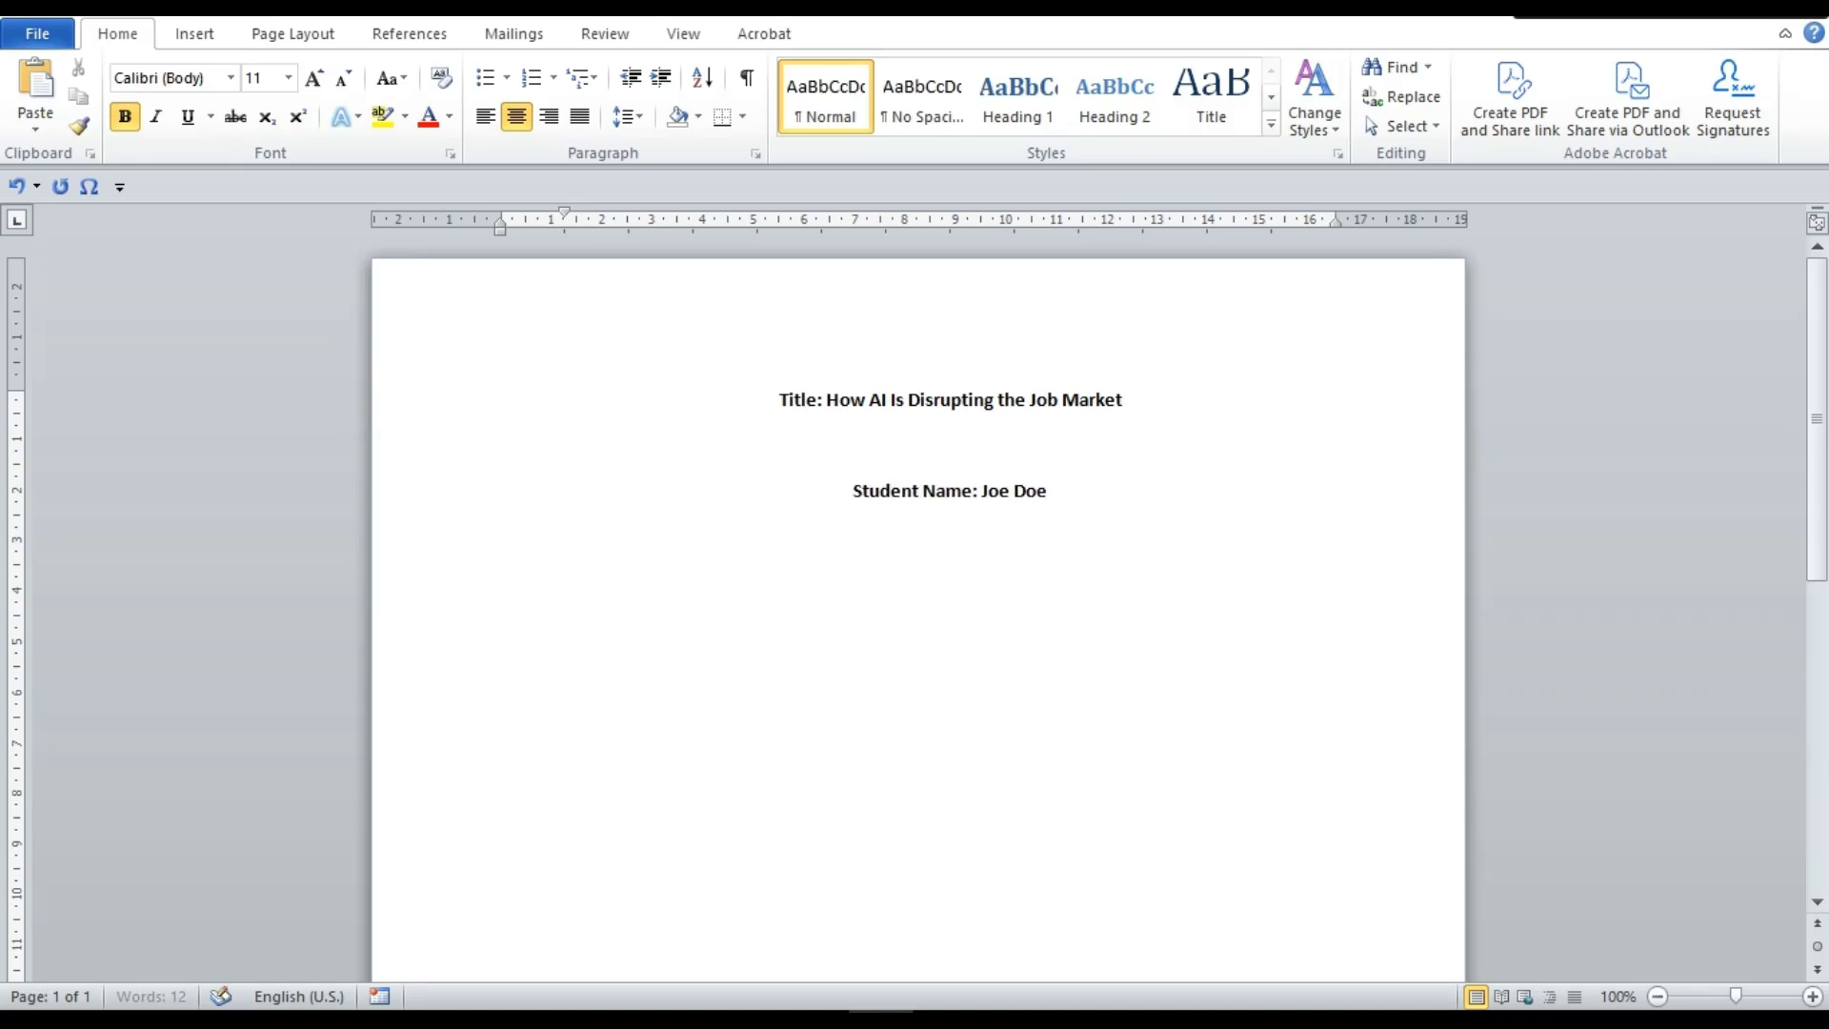
pyautogui.tripleClick(819, 522)
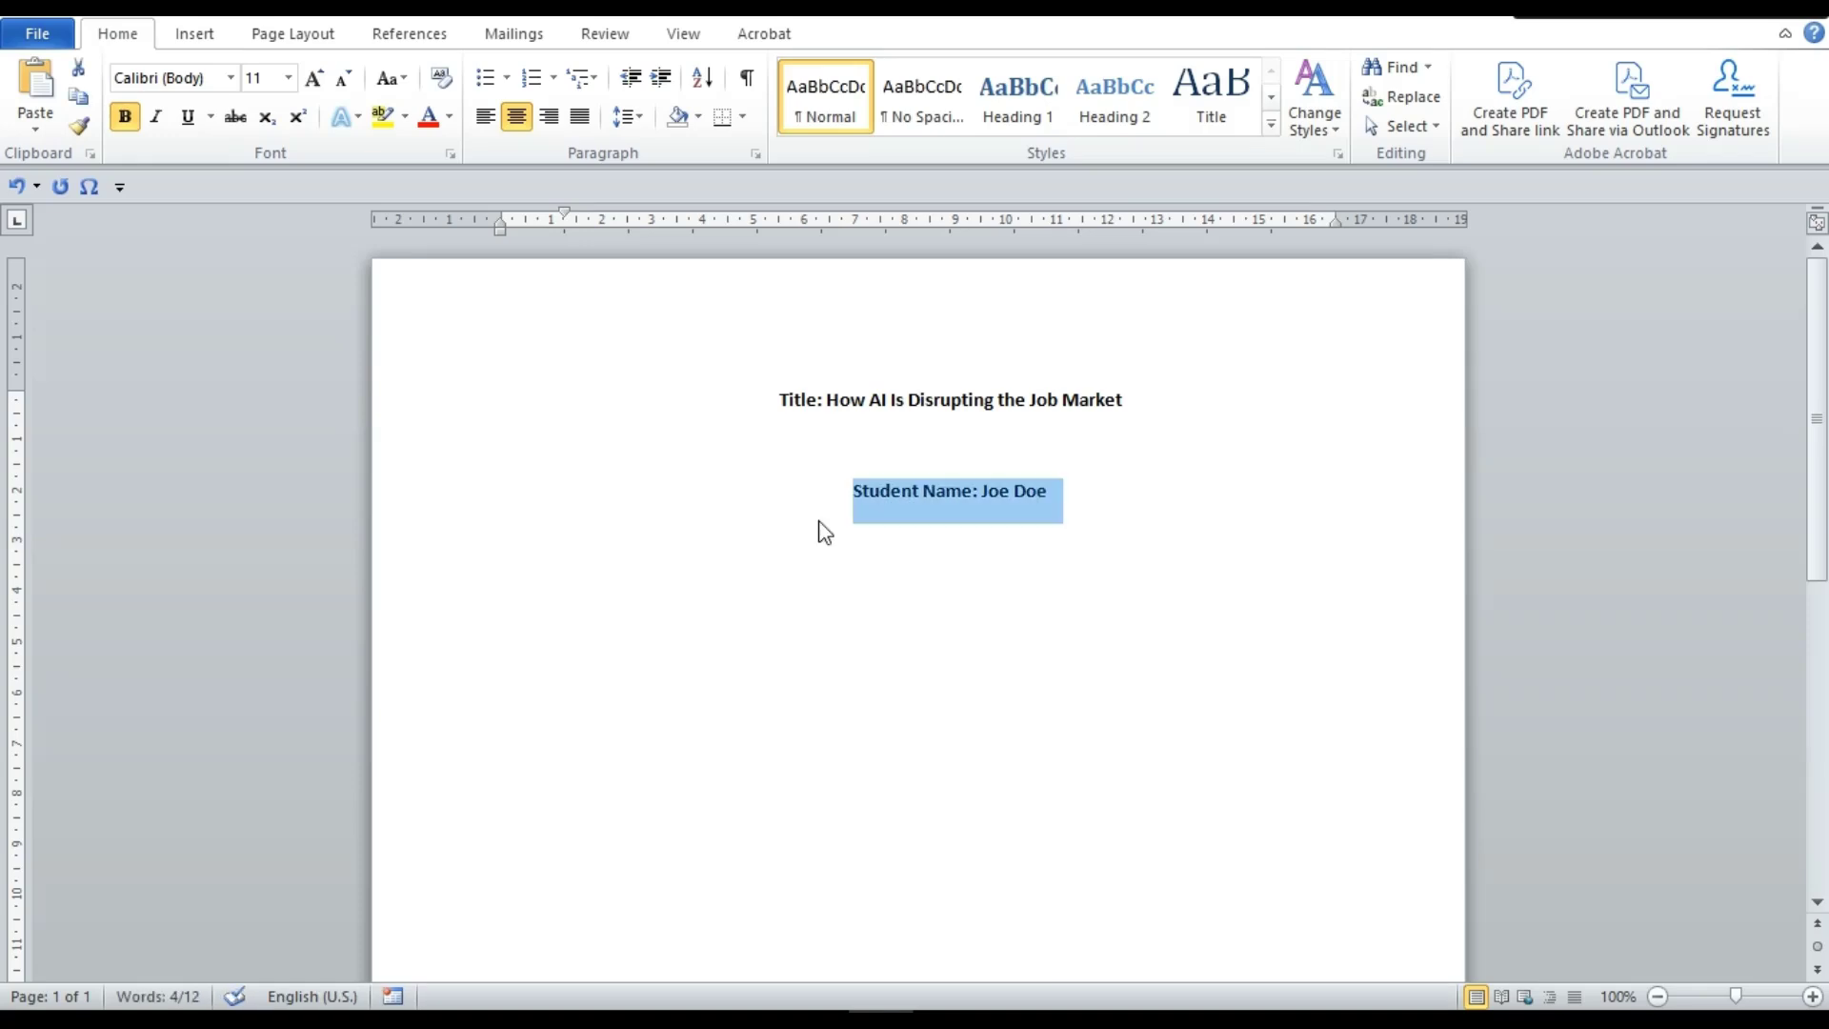
pyautogui.hotkey('ctrl', 'b')
pyautogui.click(984, 492)
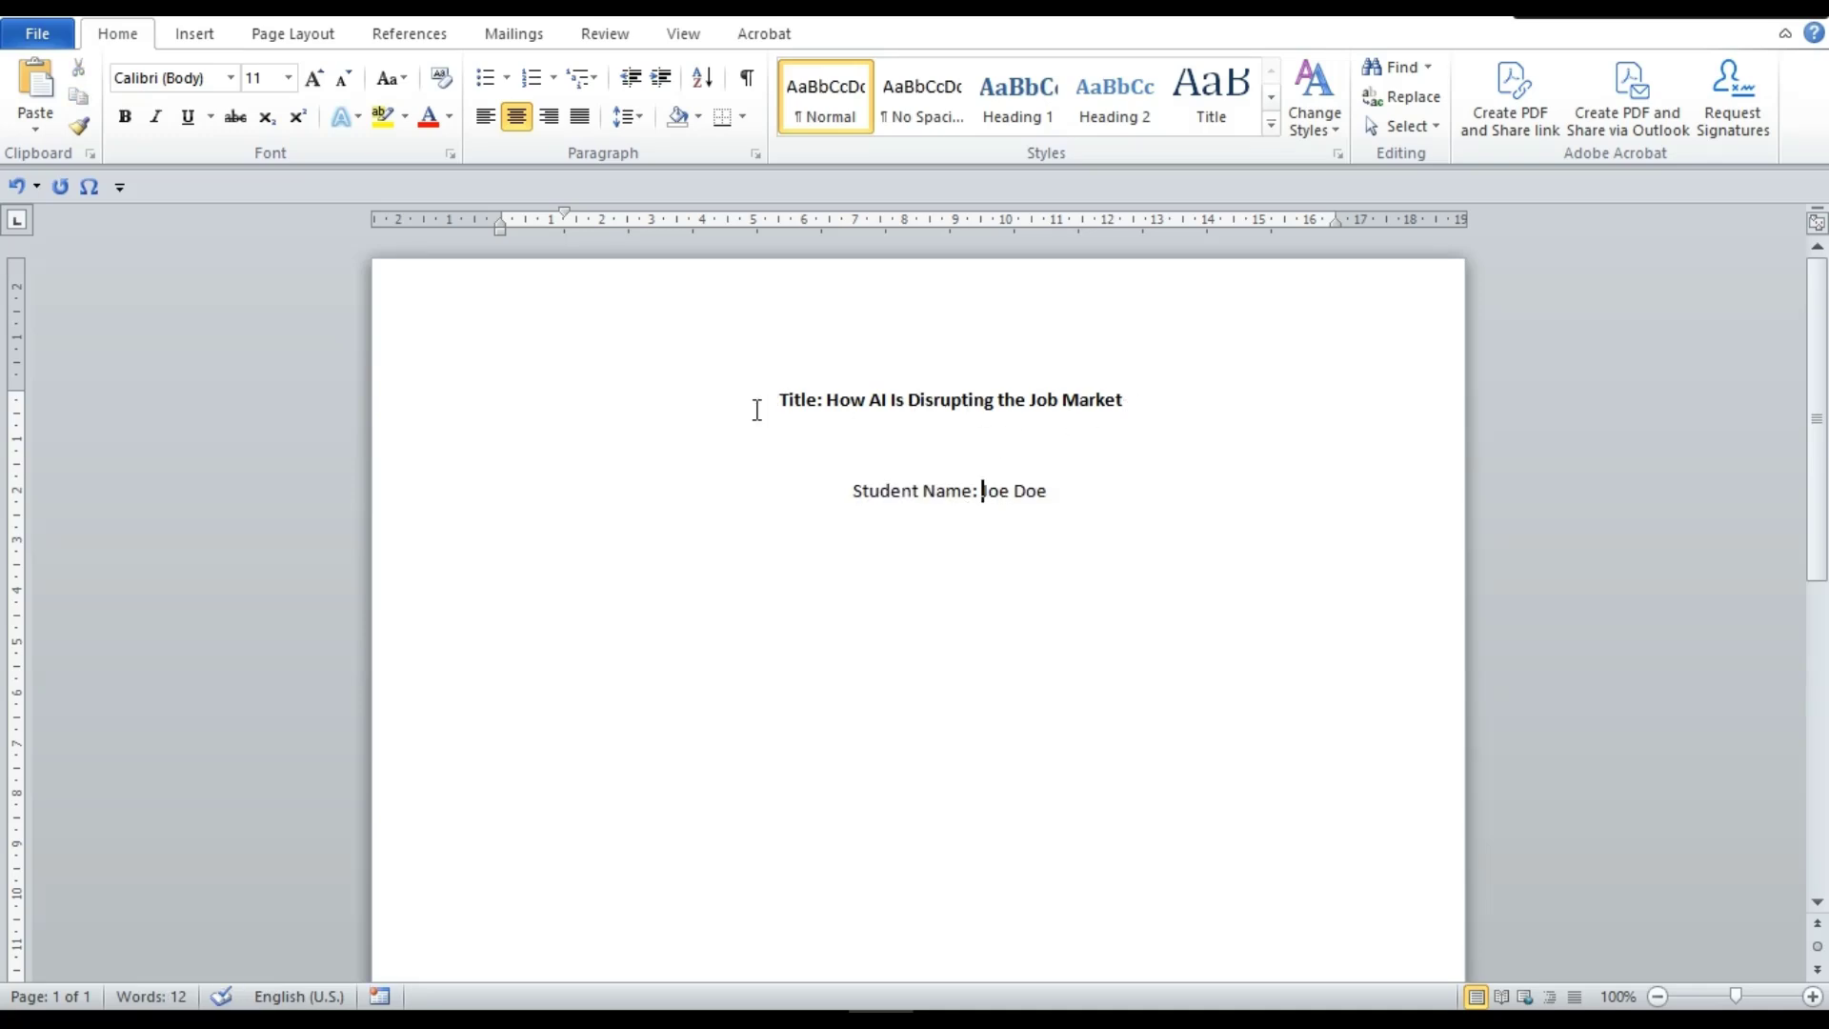
# Show formatting marks, with the caret at the start of the title
pyautogui.click(786, 407)
pyautogui.click(772, 413)
pyautogui.click(747, 77)
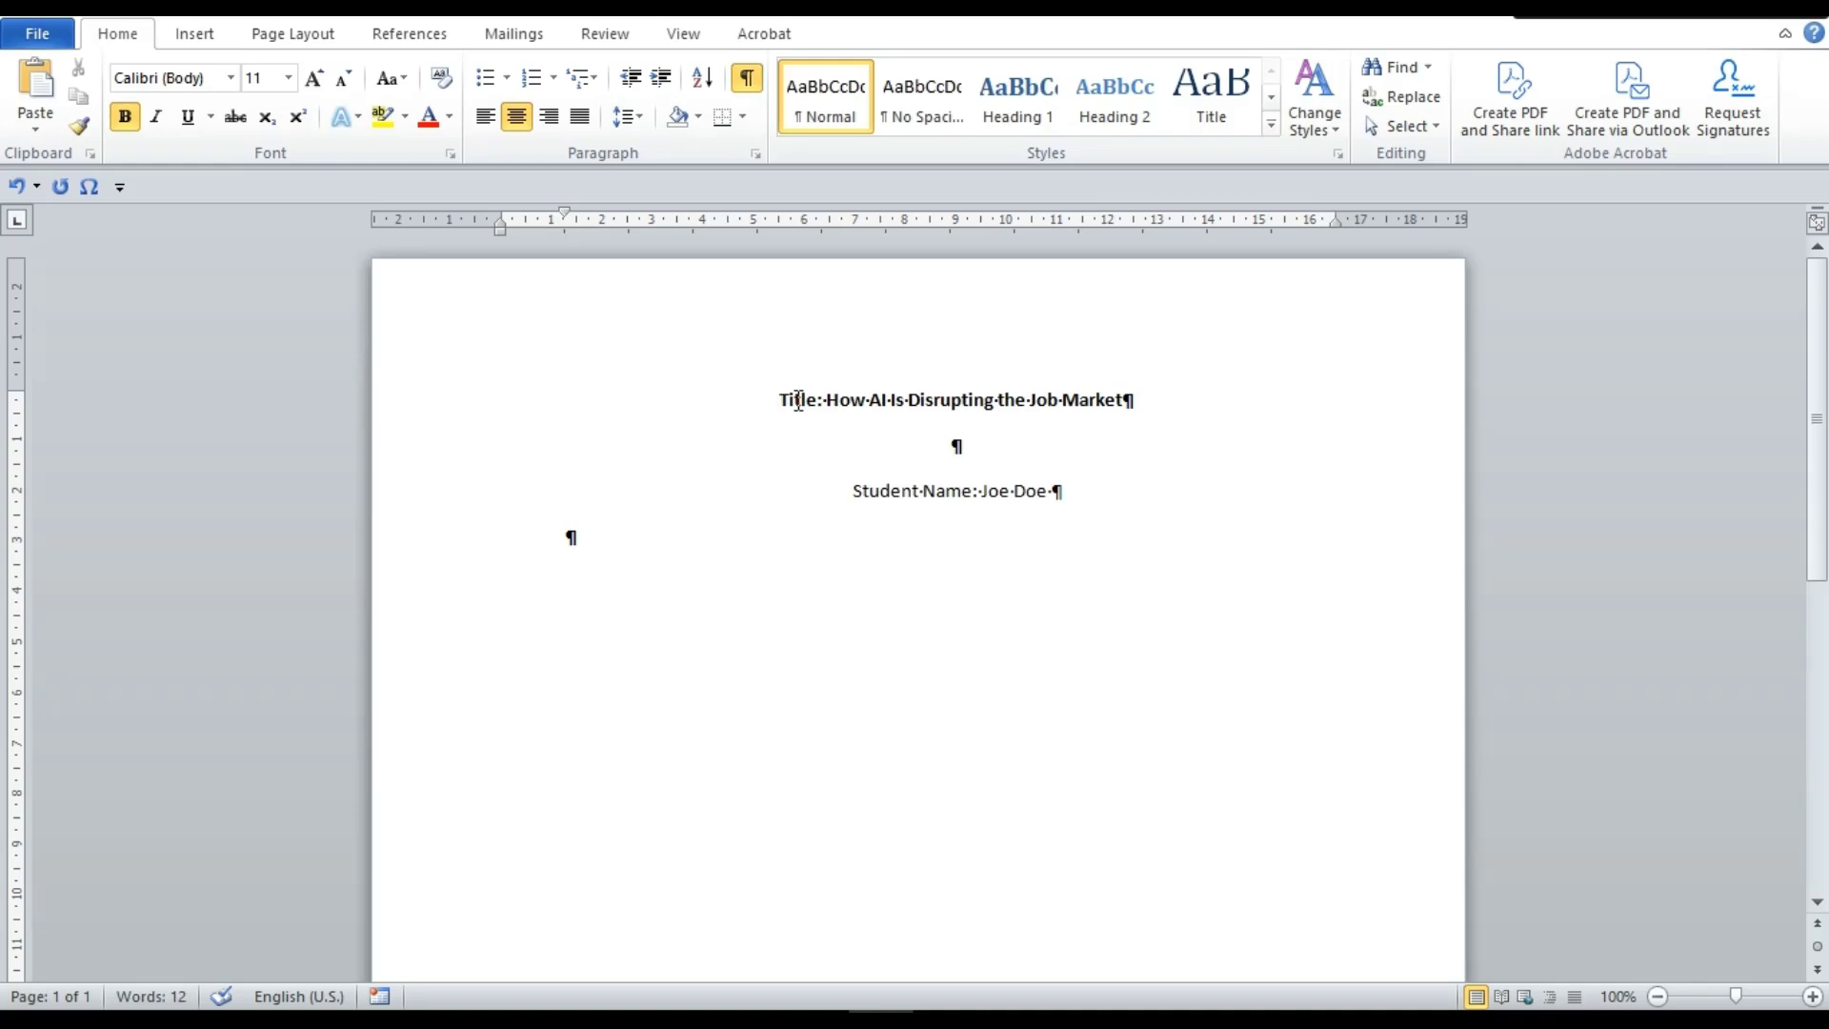
# Insert blank lines above the title and above the Student Name line
pyautogui.press('Return')
pyautogui.press('Return')
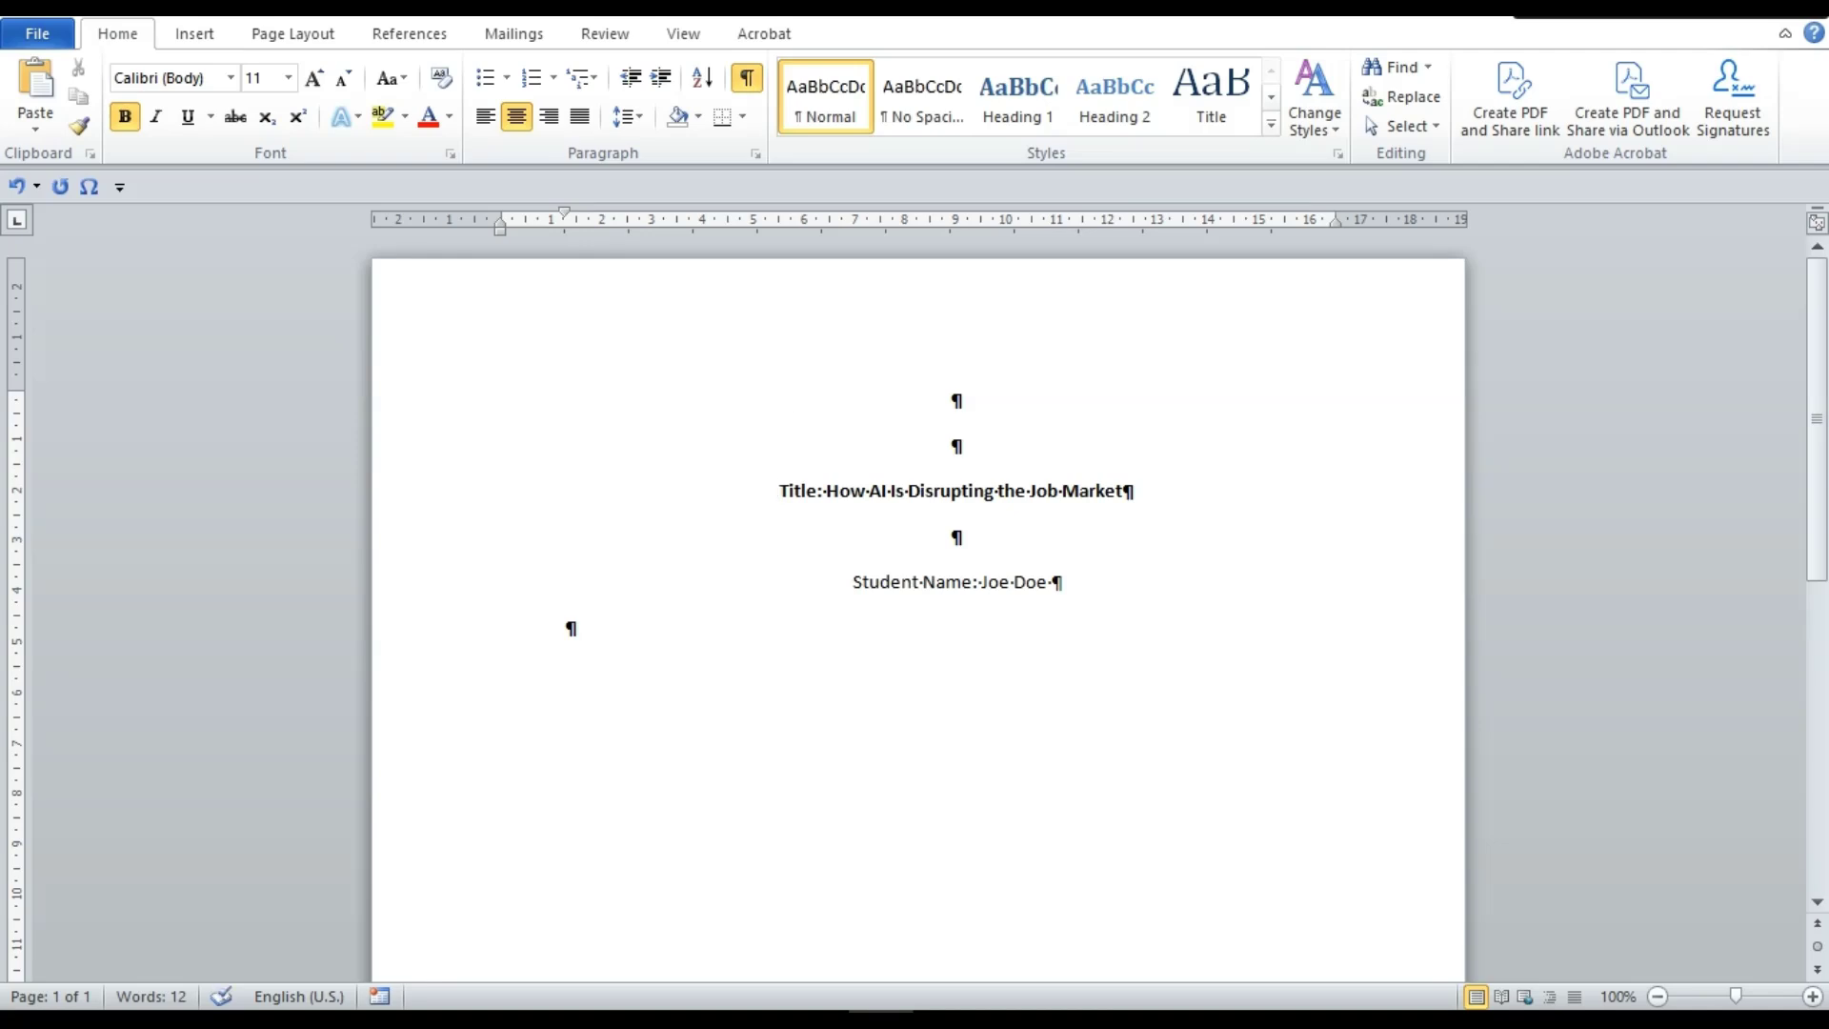
pyautogui.click(837, 584)
pyautogui.press('Return')
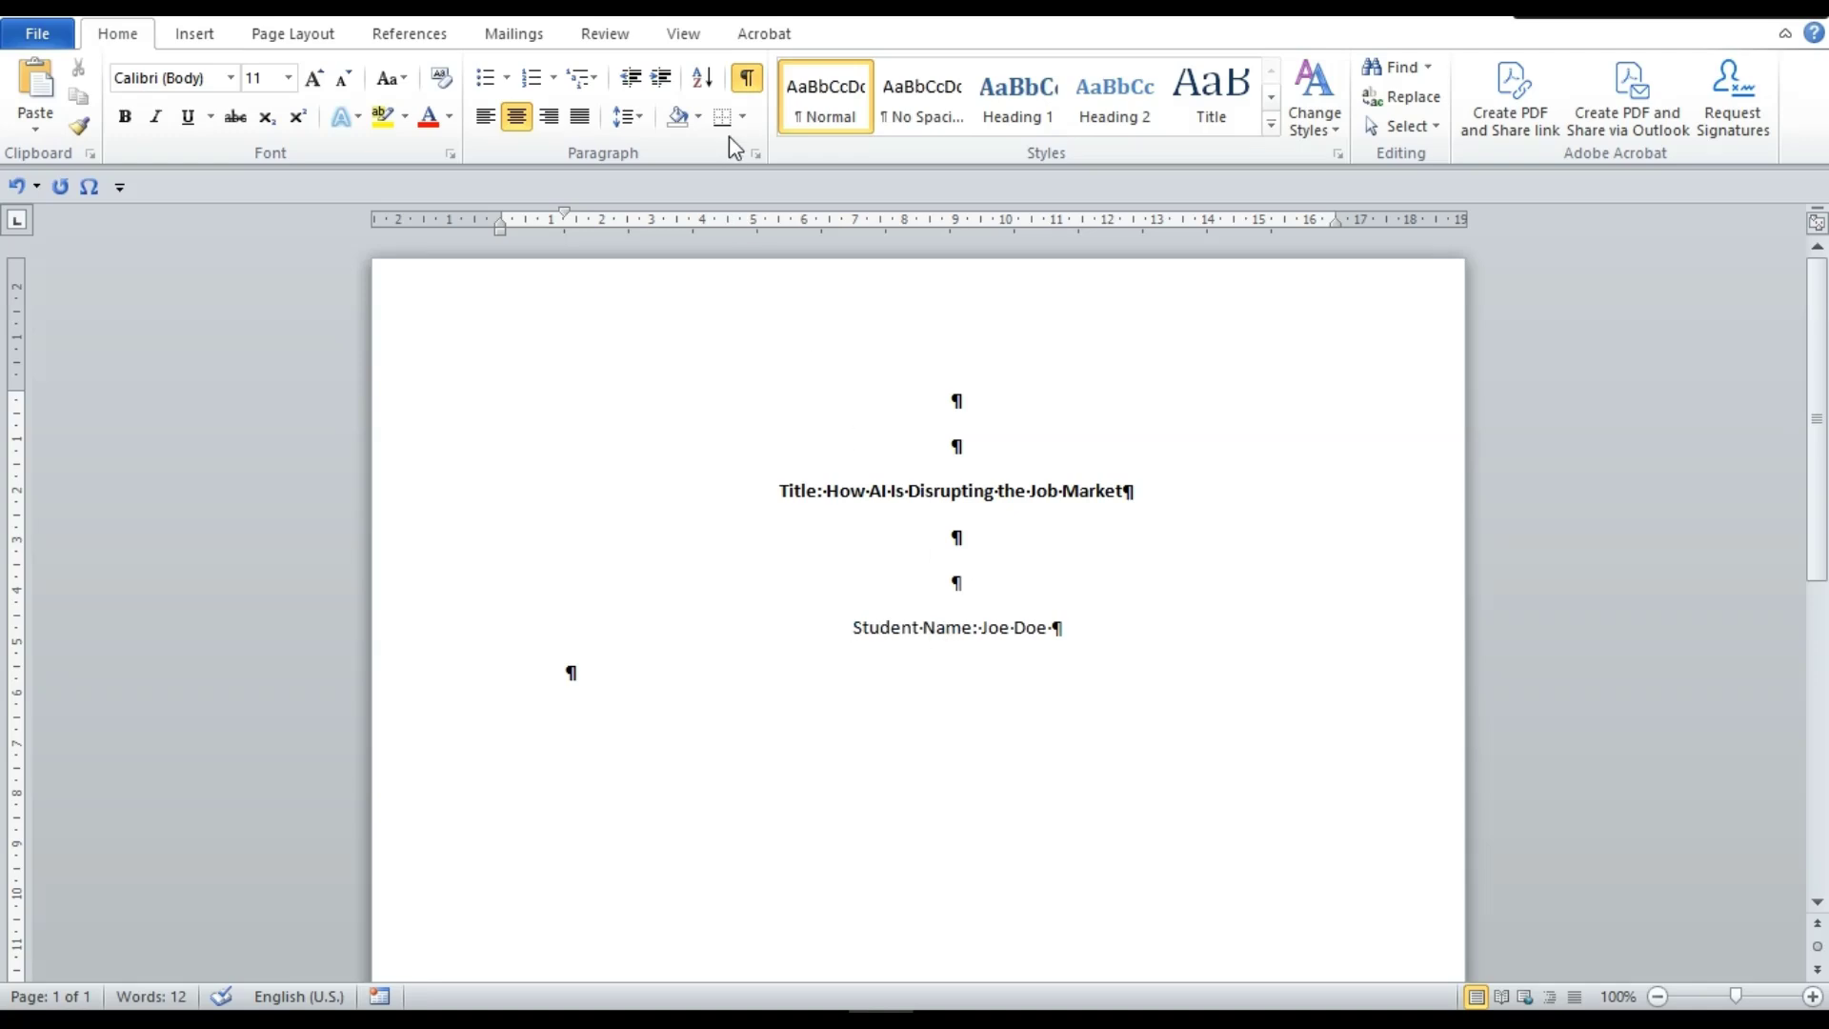
# Hide the formatting marks and start a new line below the student name
pyautogui.click(747, 77)
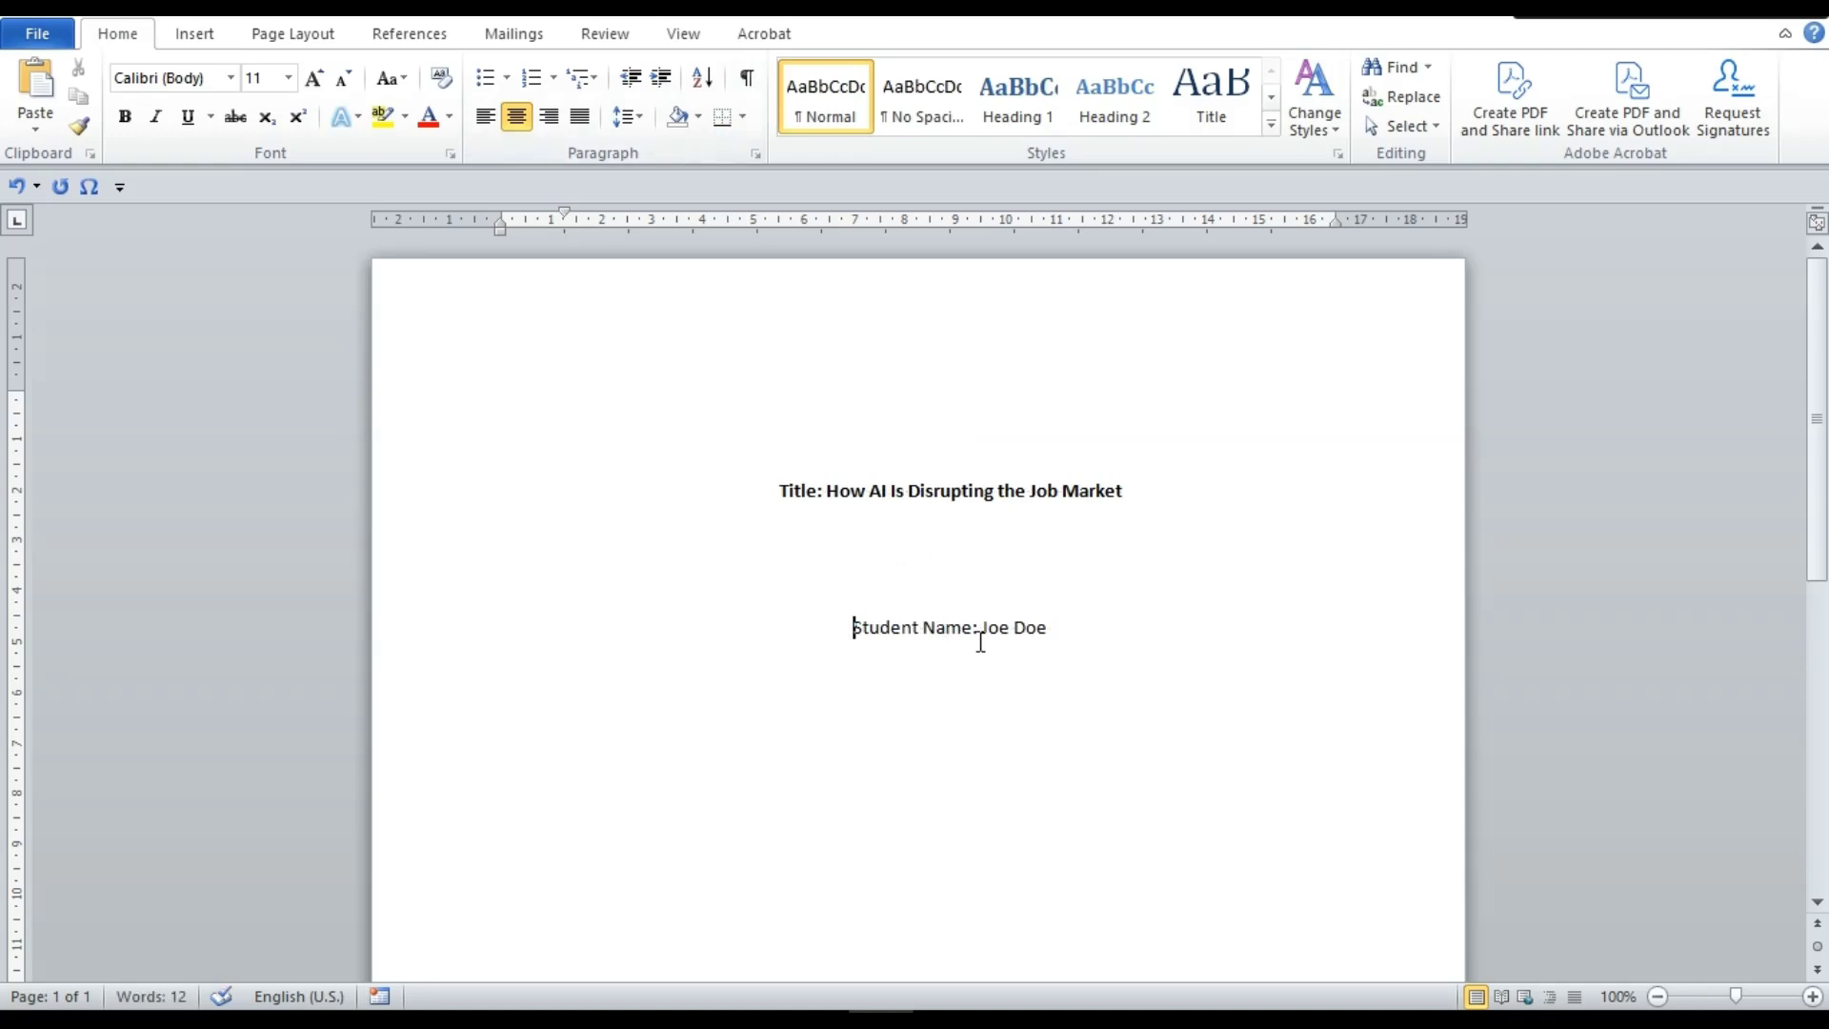
pyautogui.click(1042, 628)
pyautogui.press('Return')
# Type 'Institutional Information: Cornell University' and 'Course Name and Number: Business Management, BSC 305'
pyautogui.write('Institutional Informat')
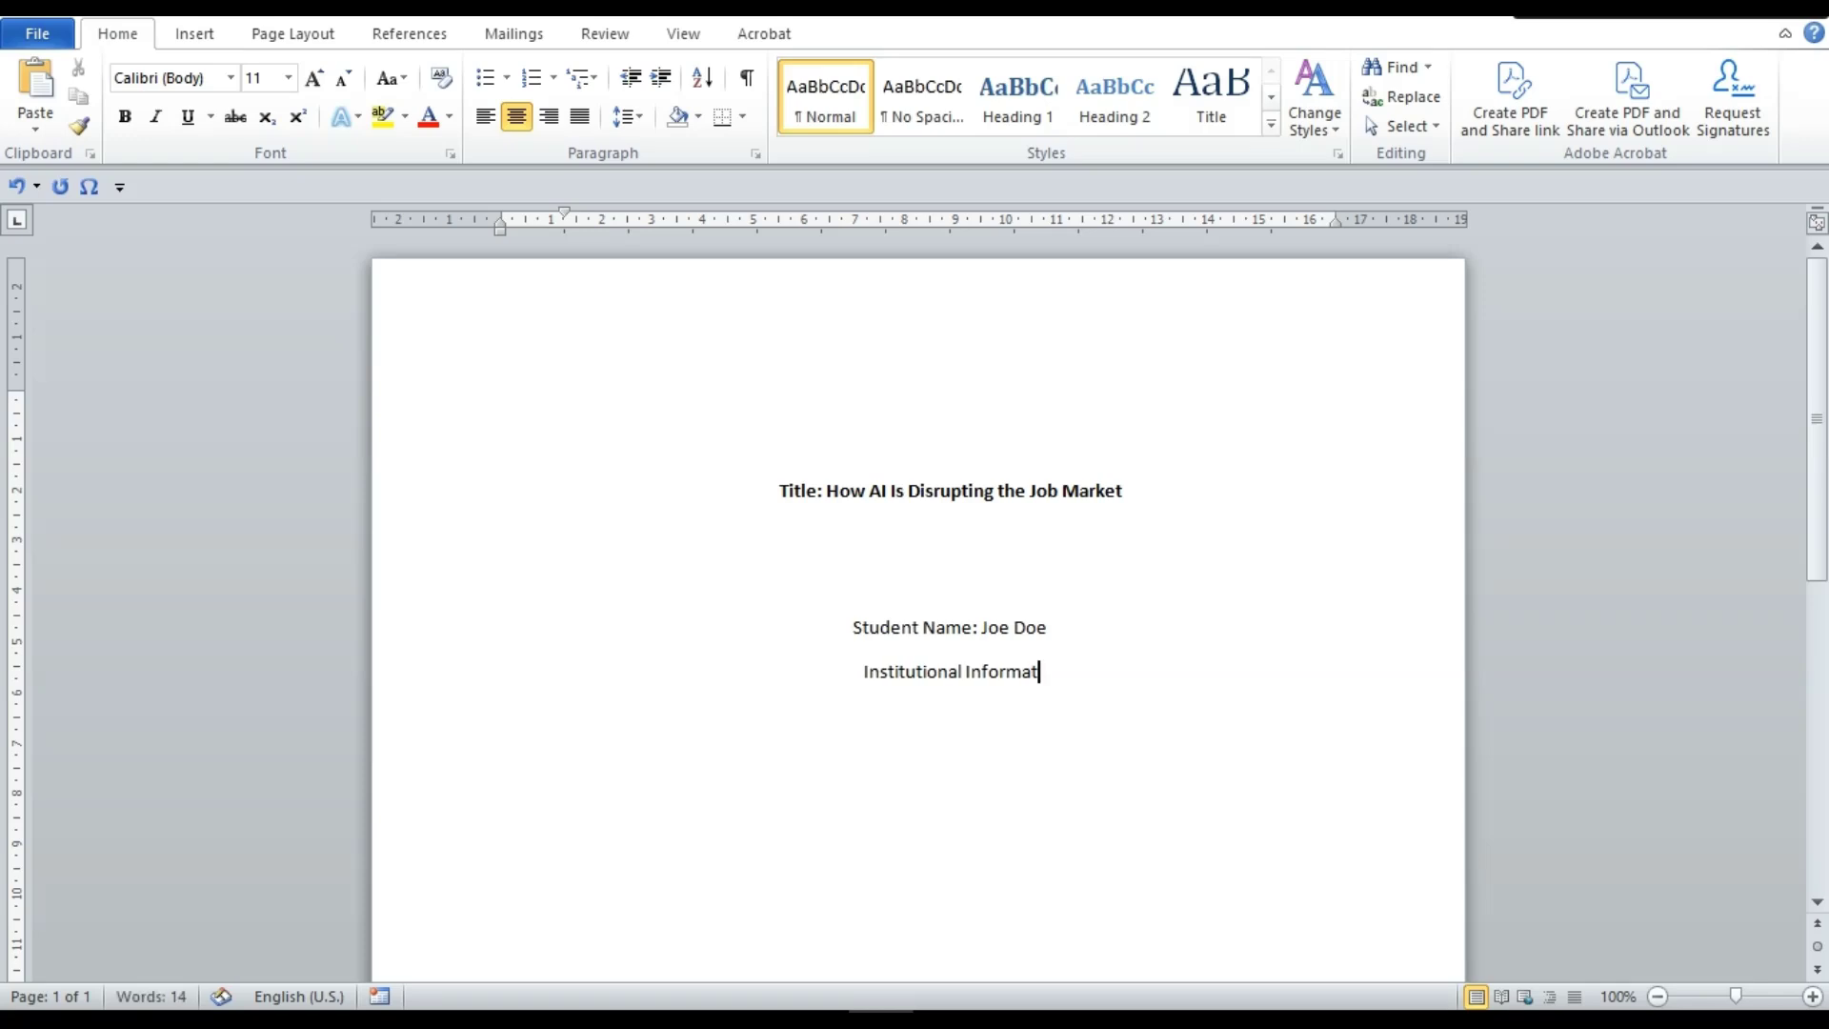
pyautogui.write('ion:')
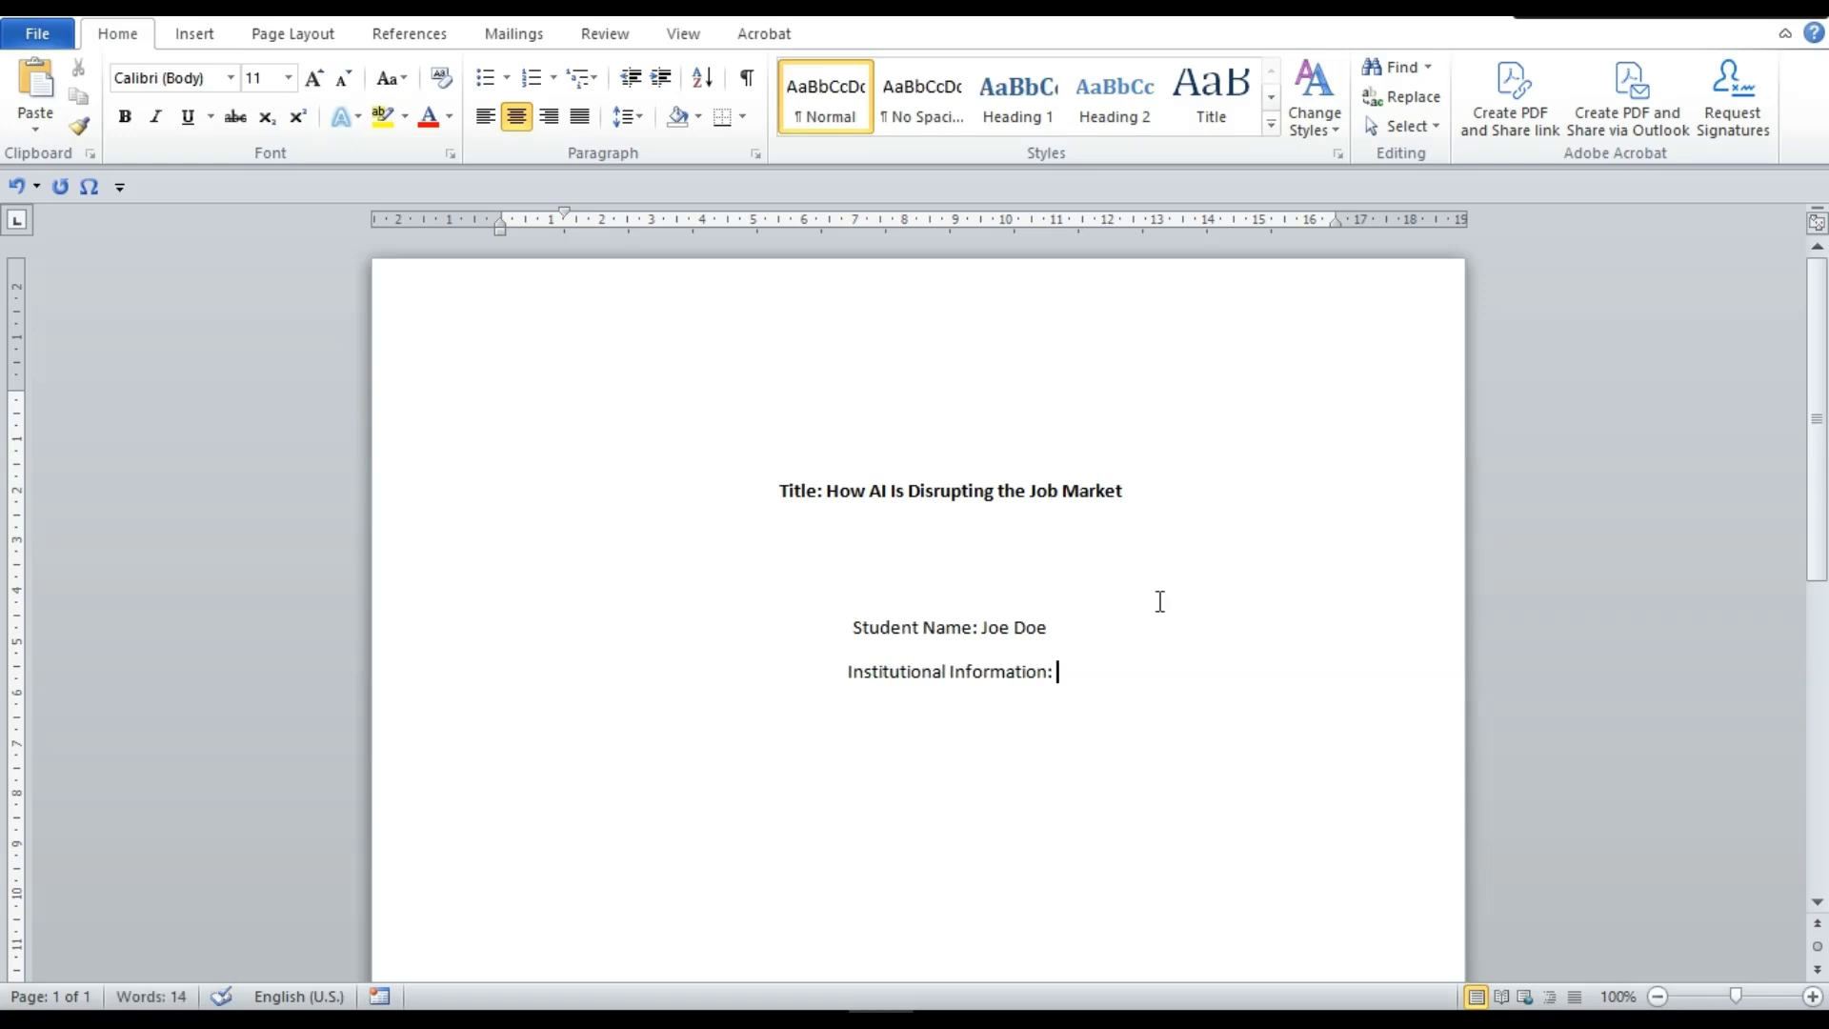
pyautogui.write(' Cor')
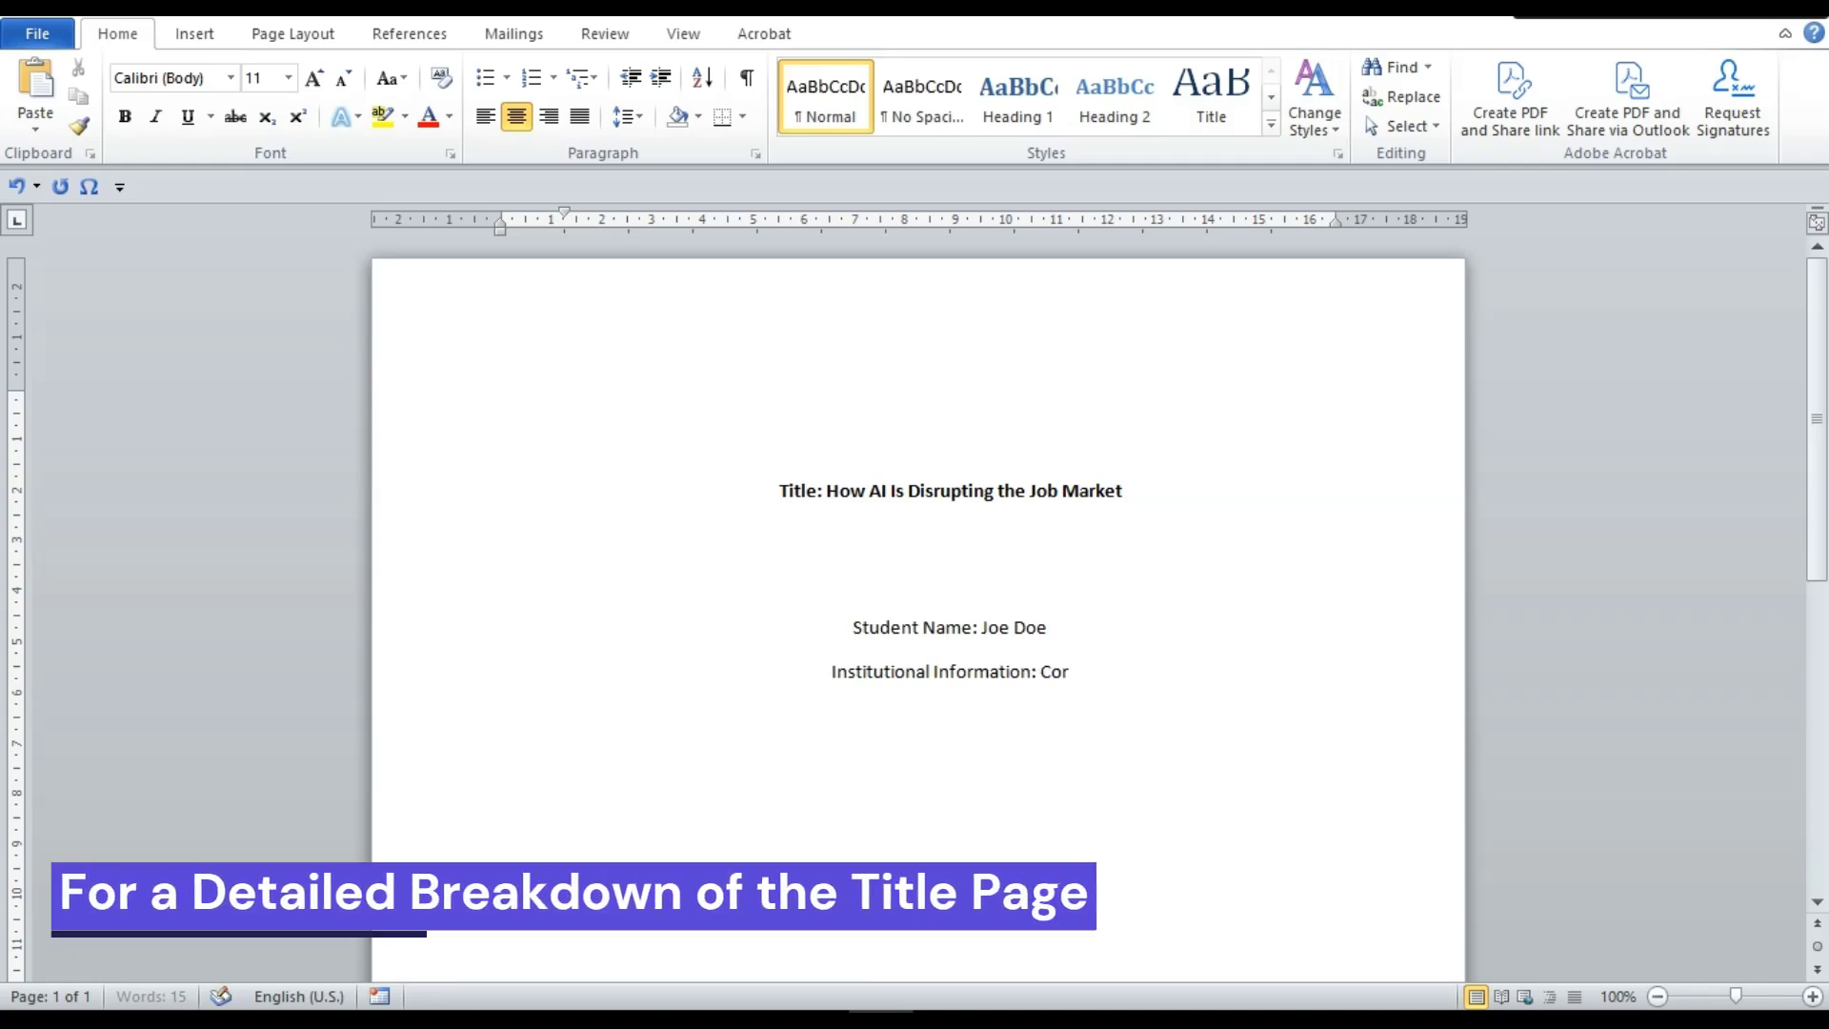
pyautogui.write('nell Univ')
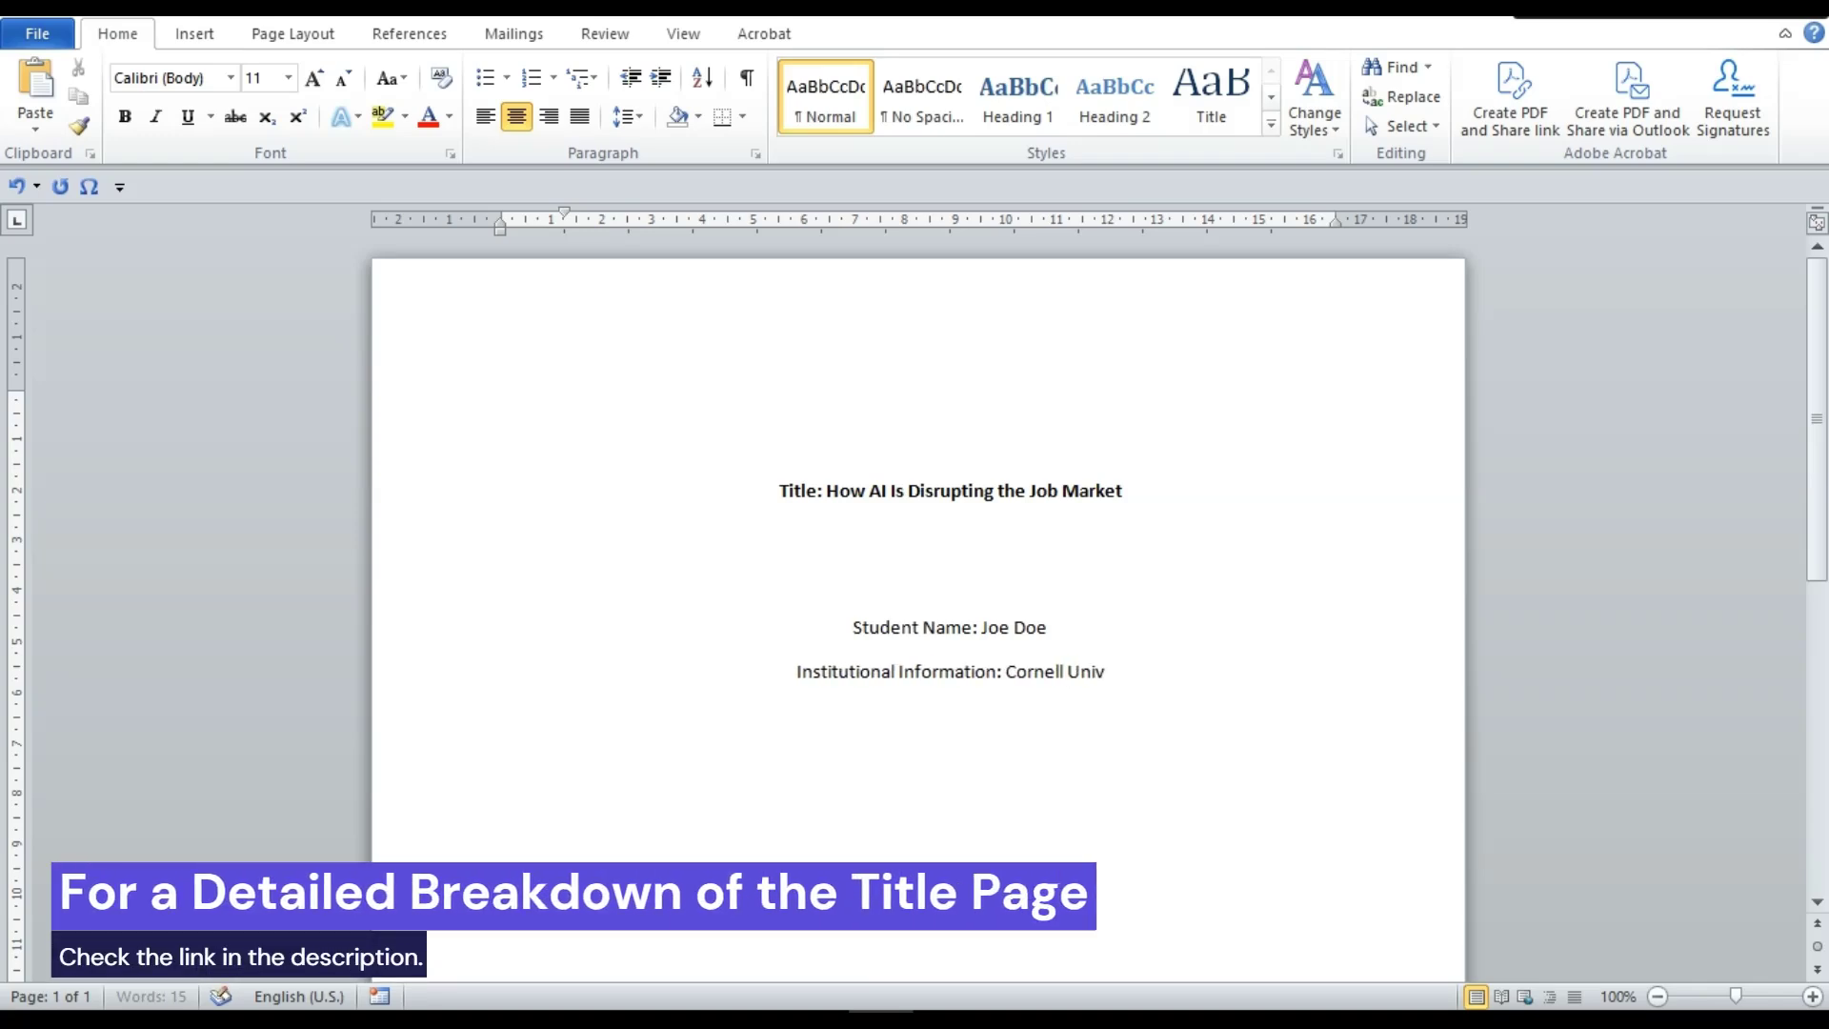
pyautogui.write('ersity ')
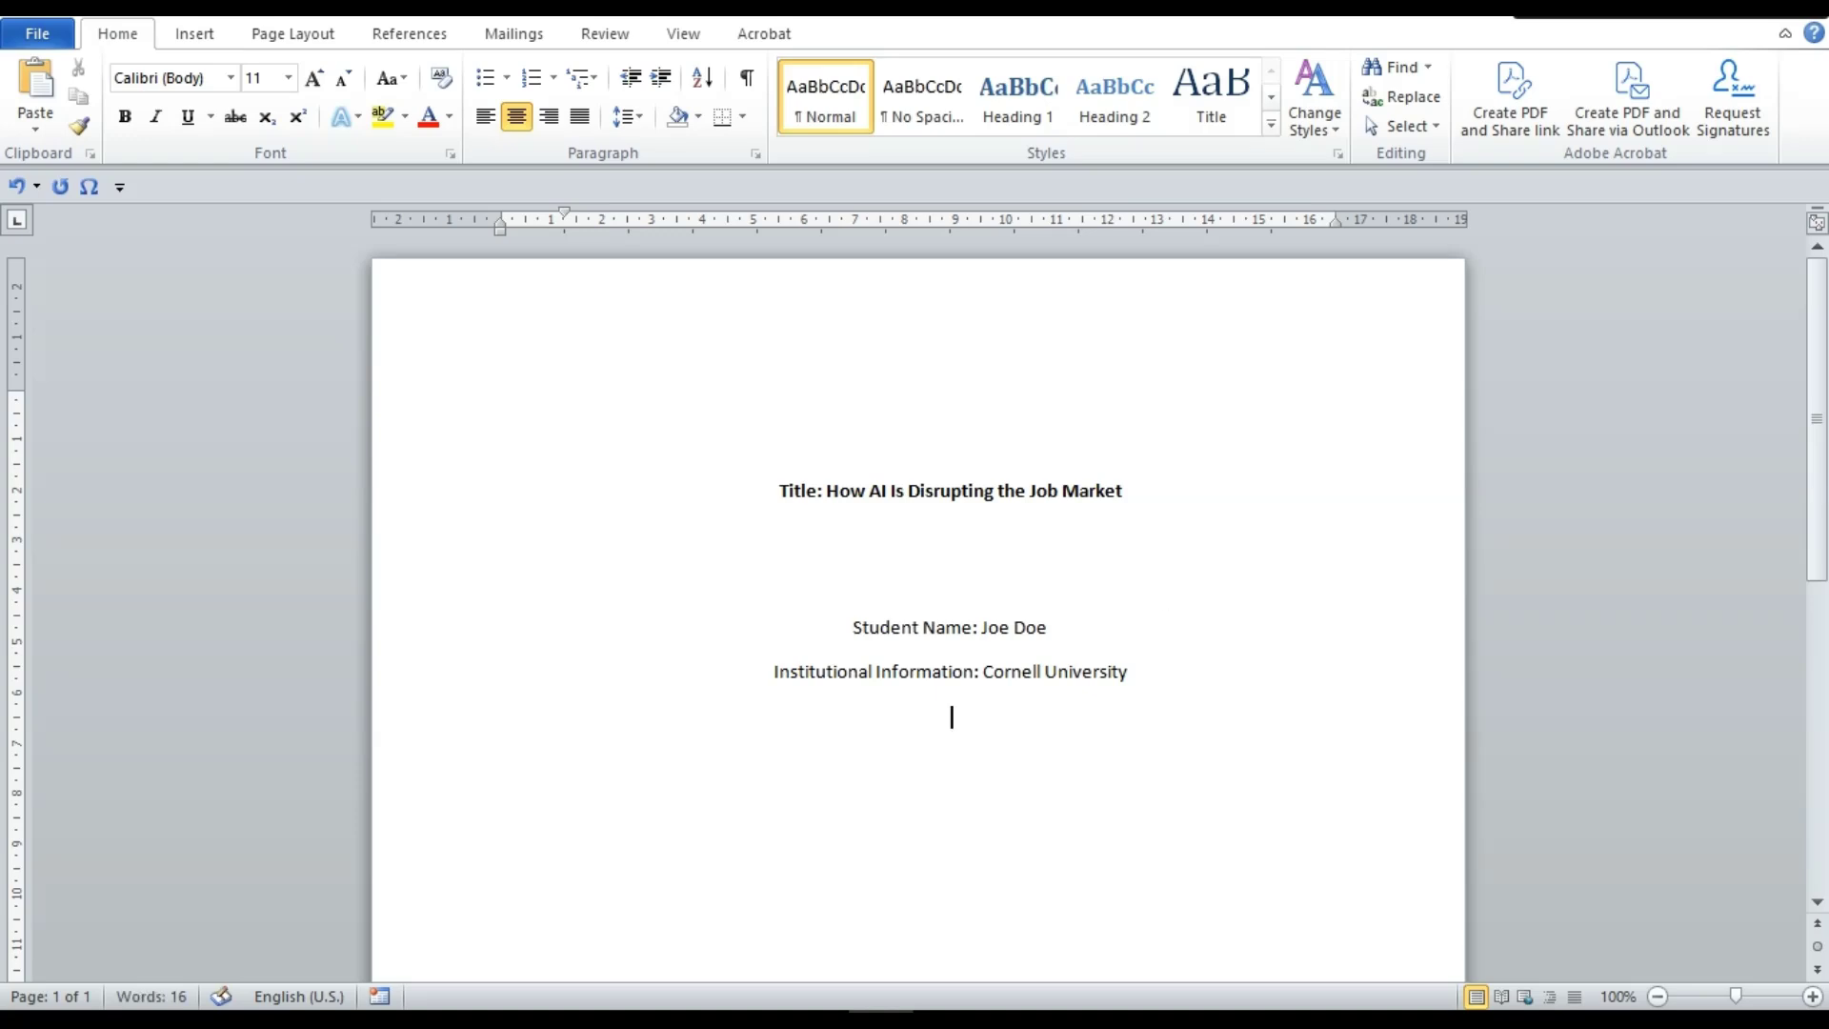
pyautogui.write('Course Nam')
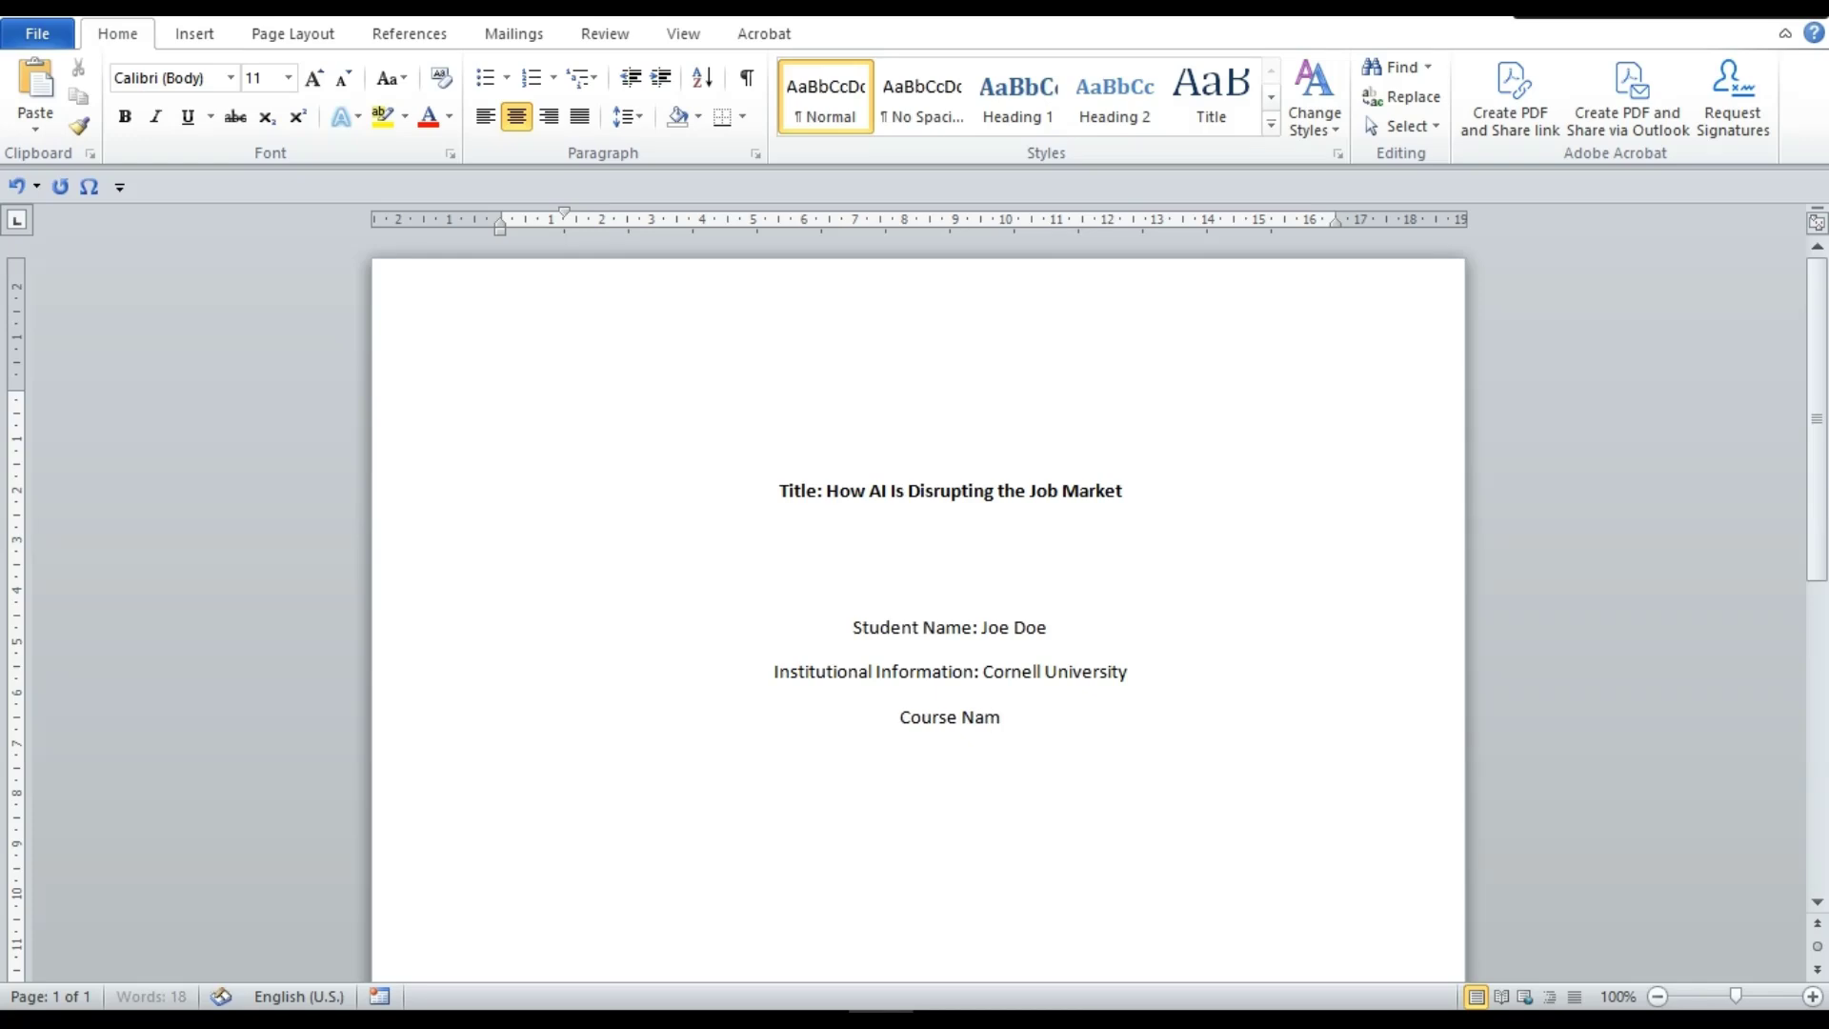
pyautogui.write('e and N')
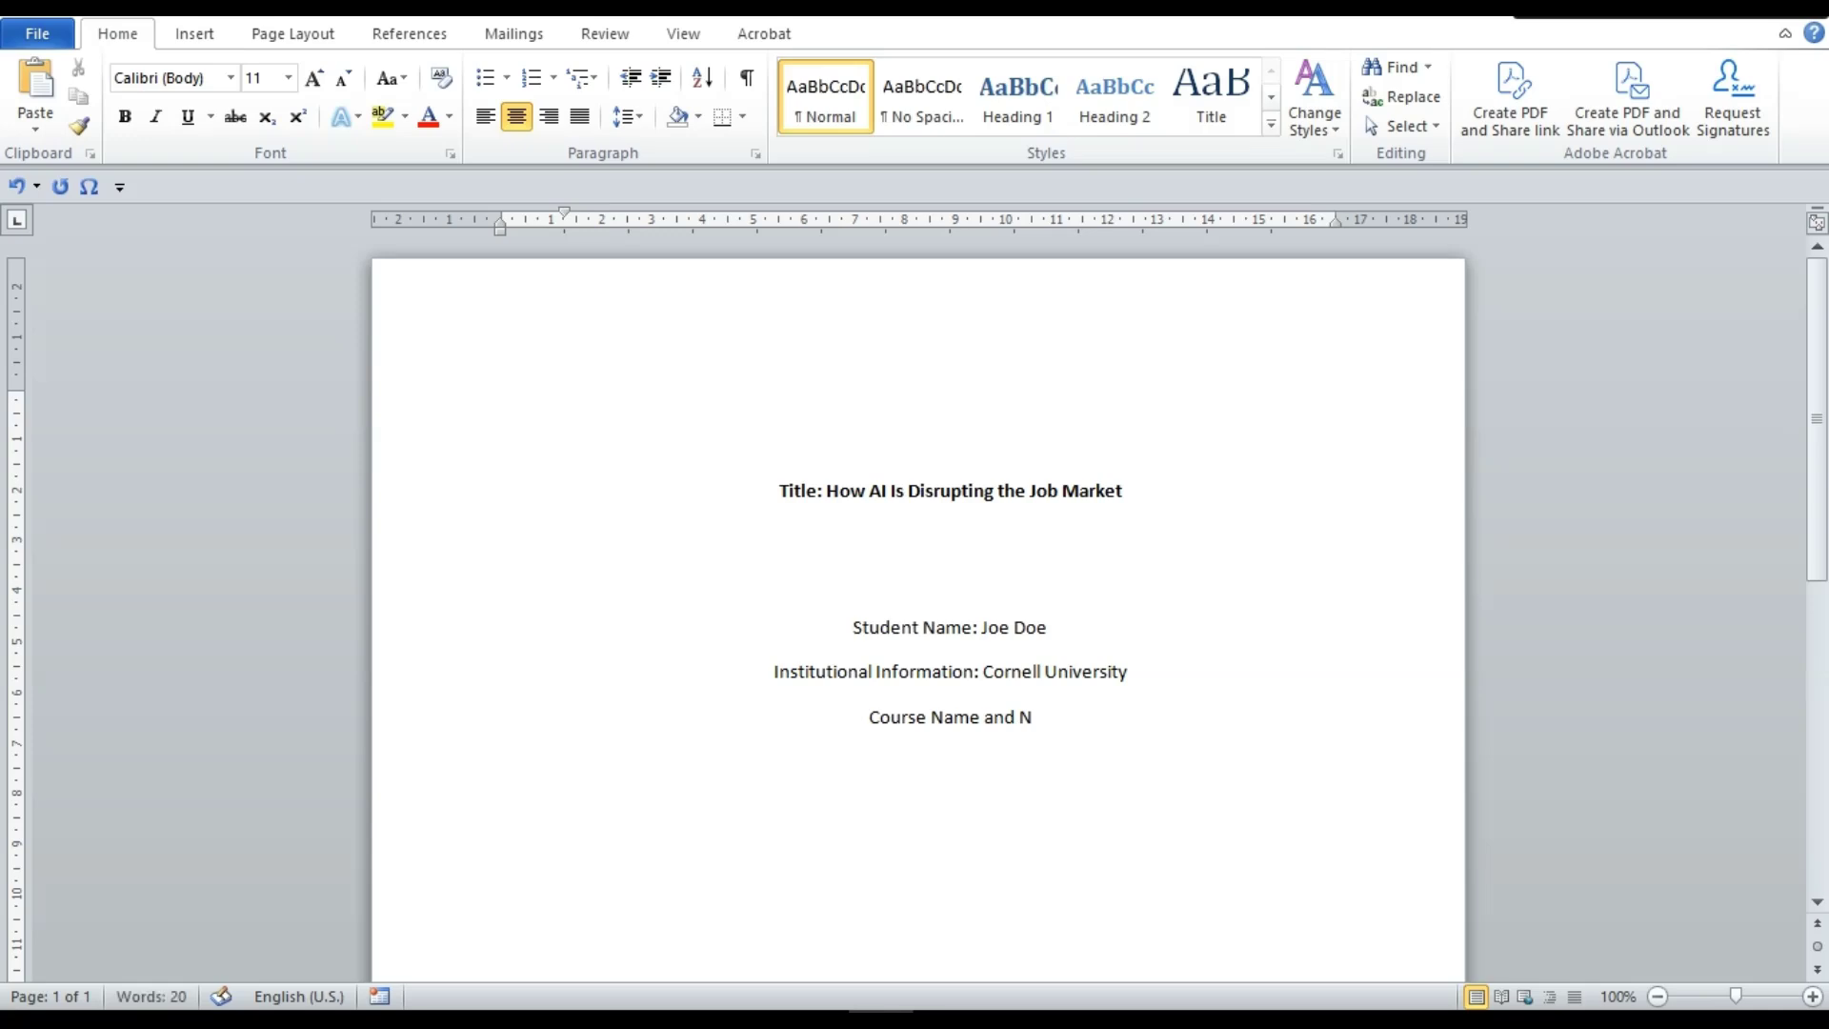
pyautogui.write('umber:')
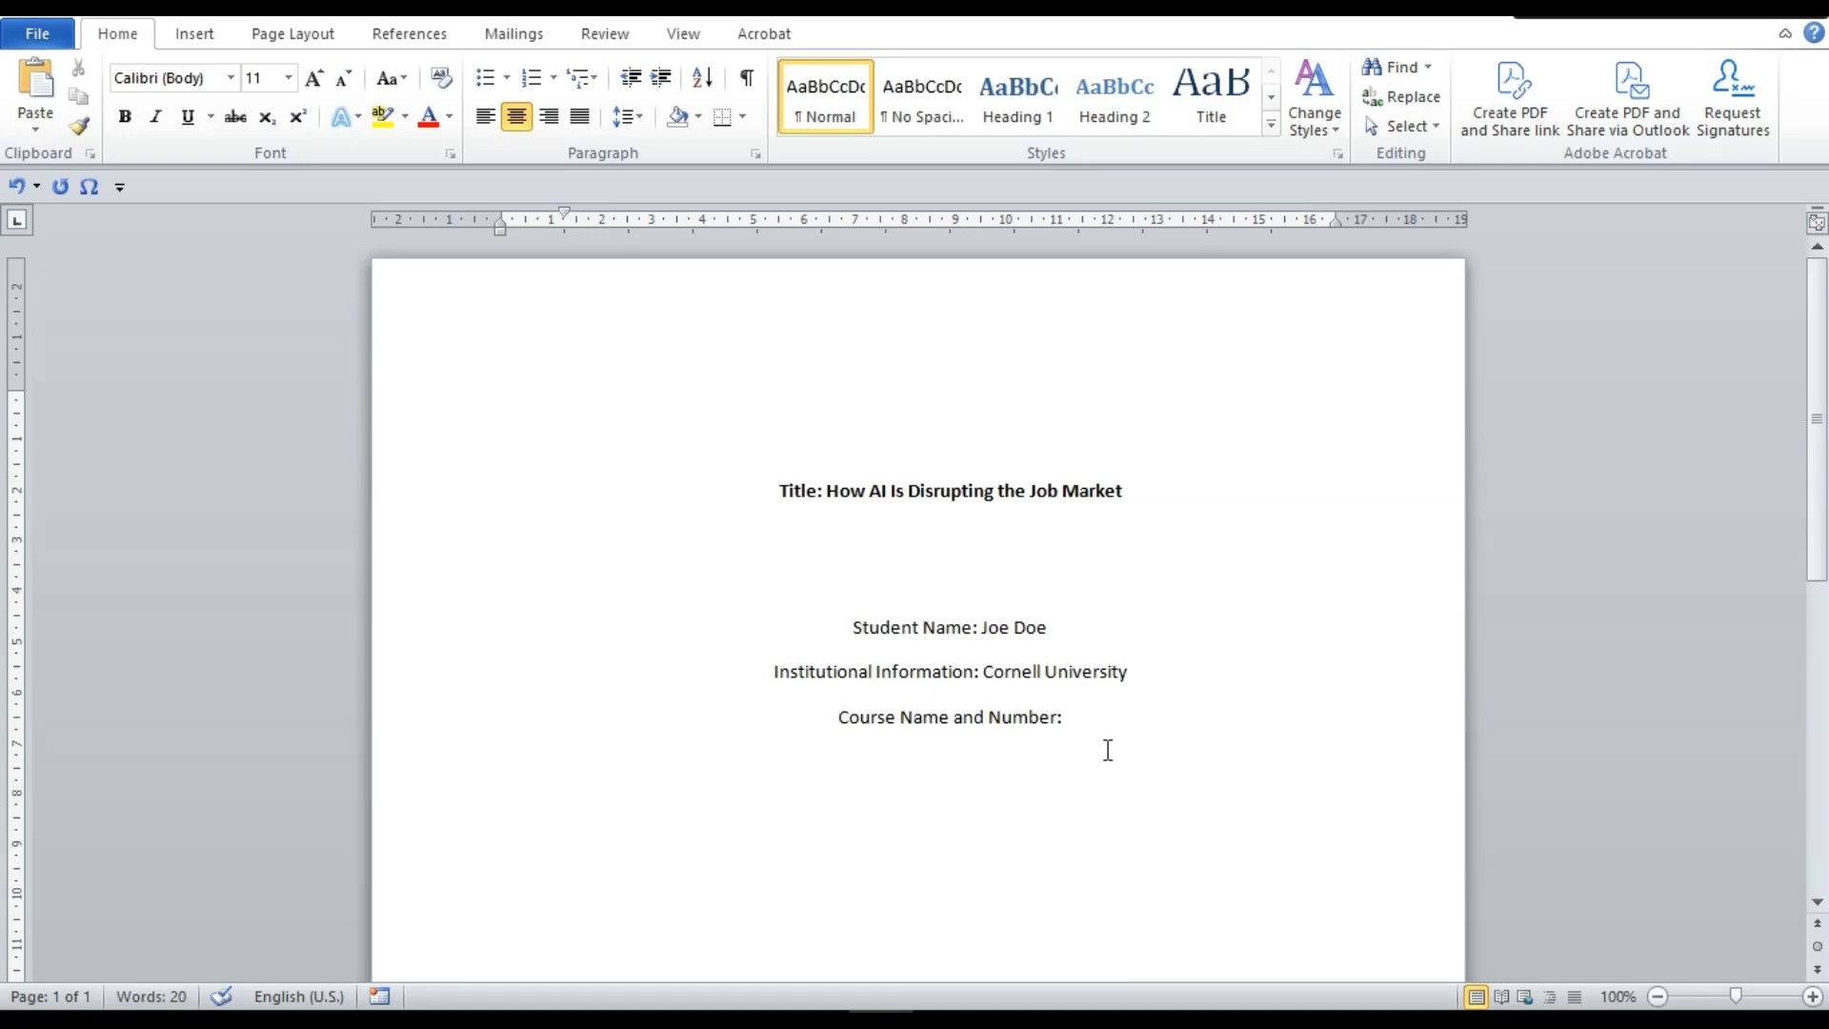
pyautogui.write('Busi')
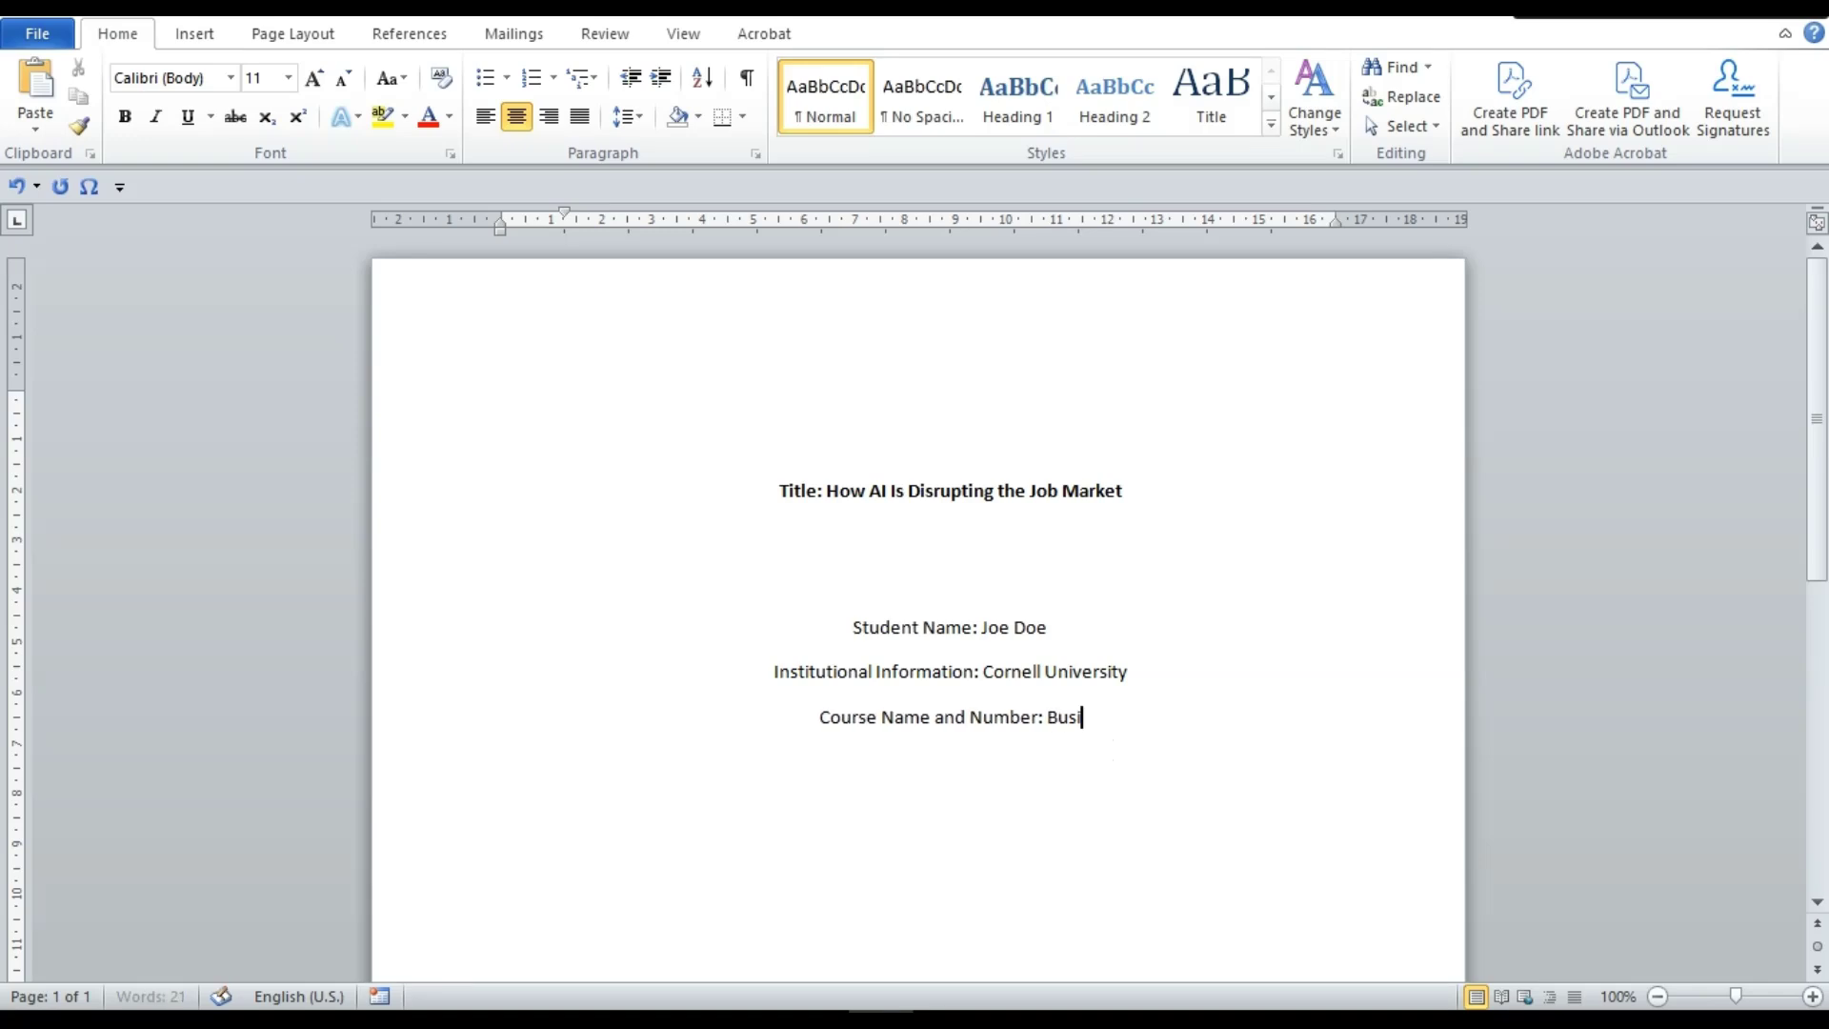
pyautogui.write('ness Manag')
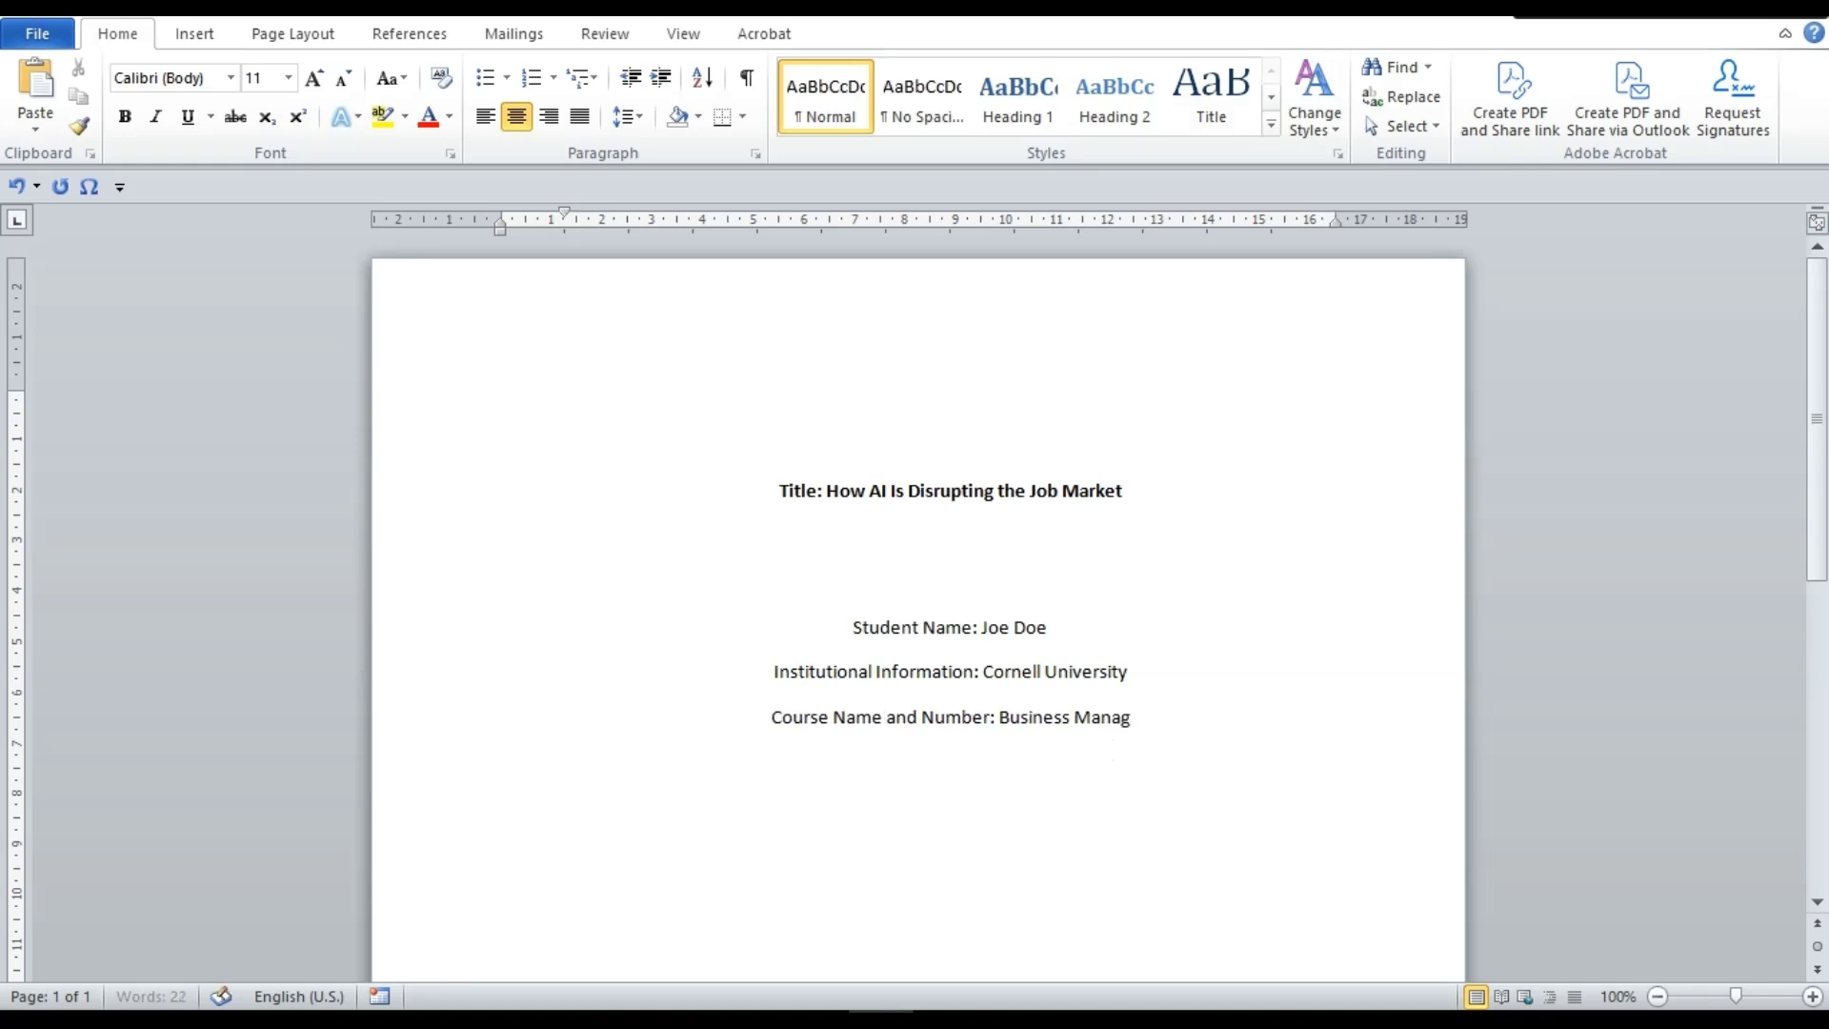
pyautogui.write('ement')
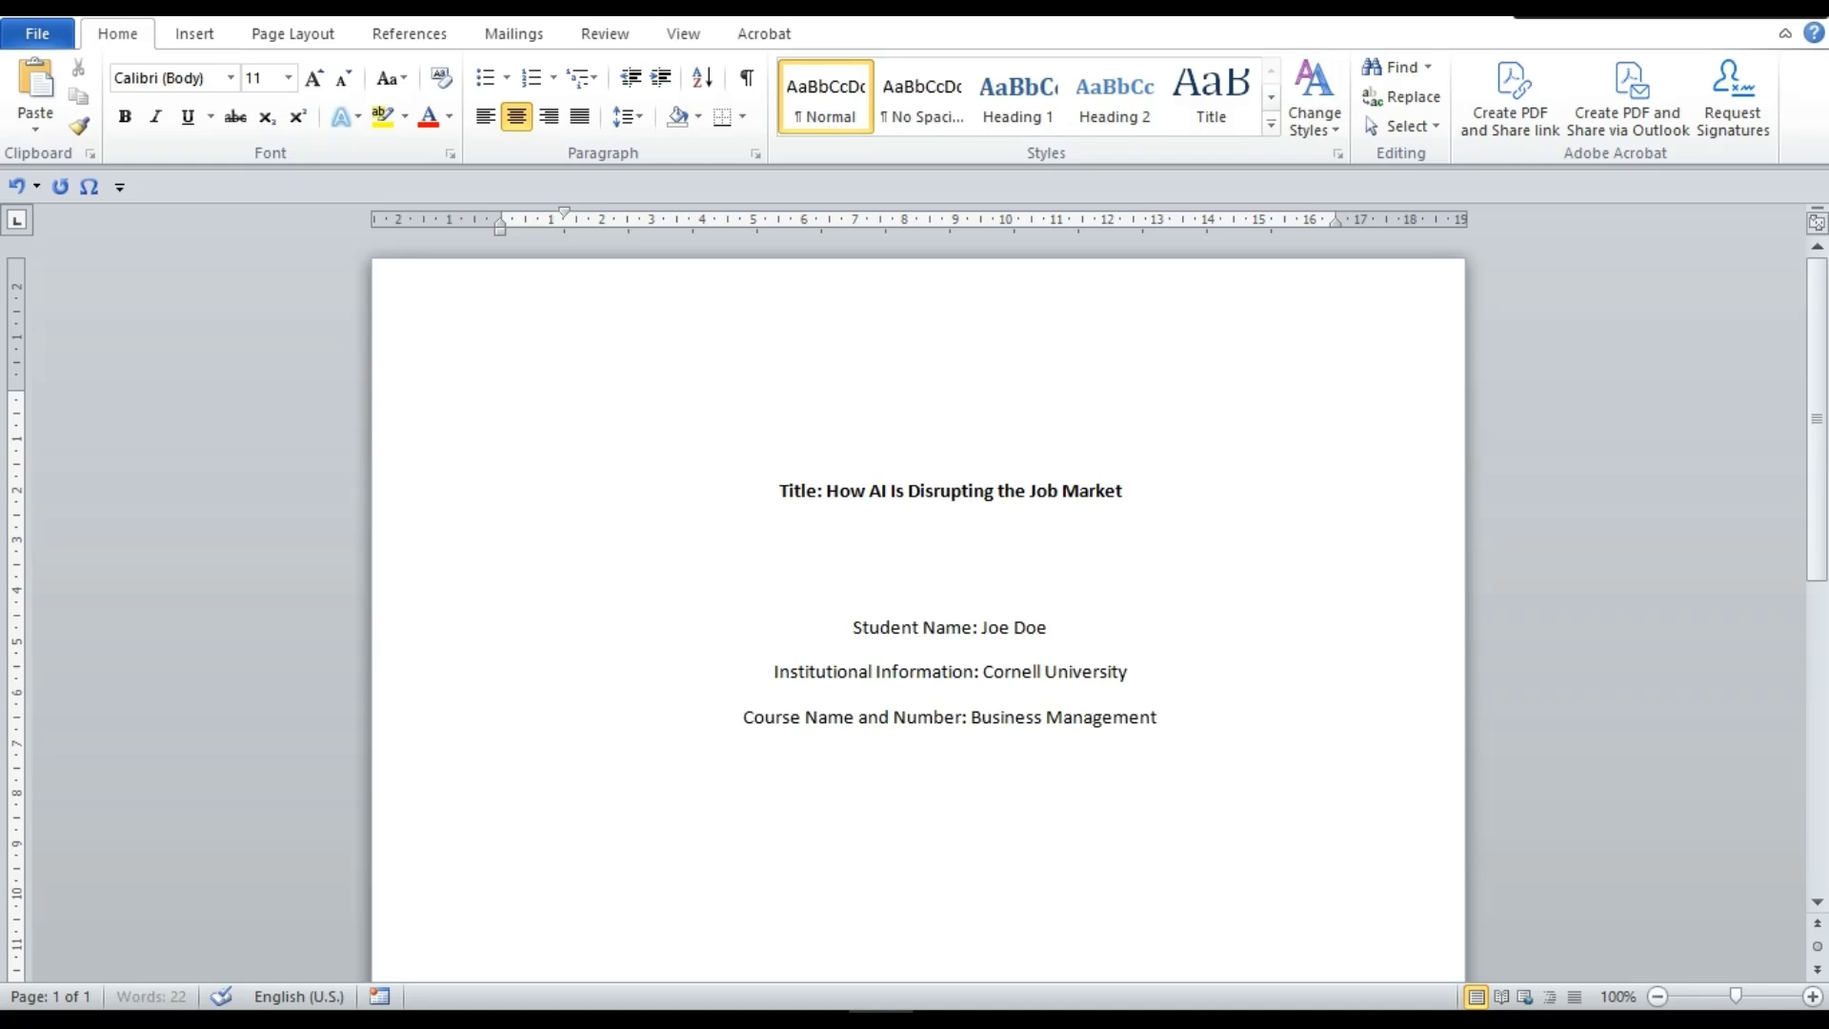
pyautogui.write('BSC')
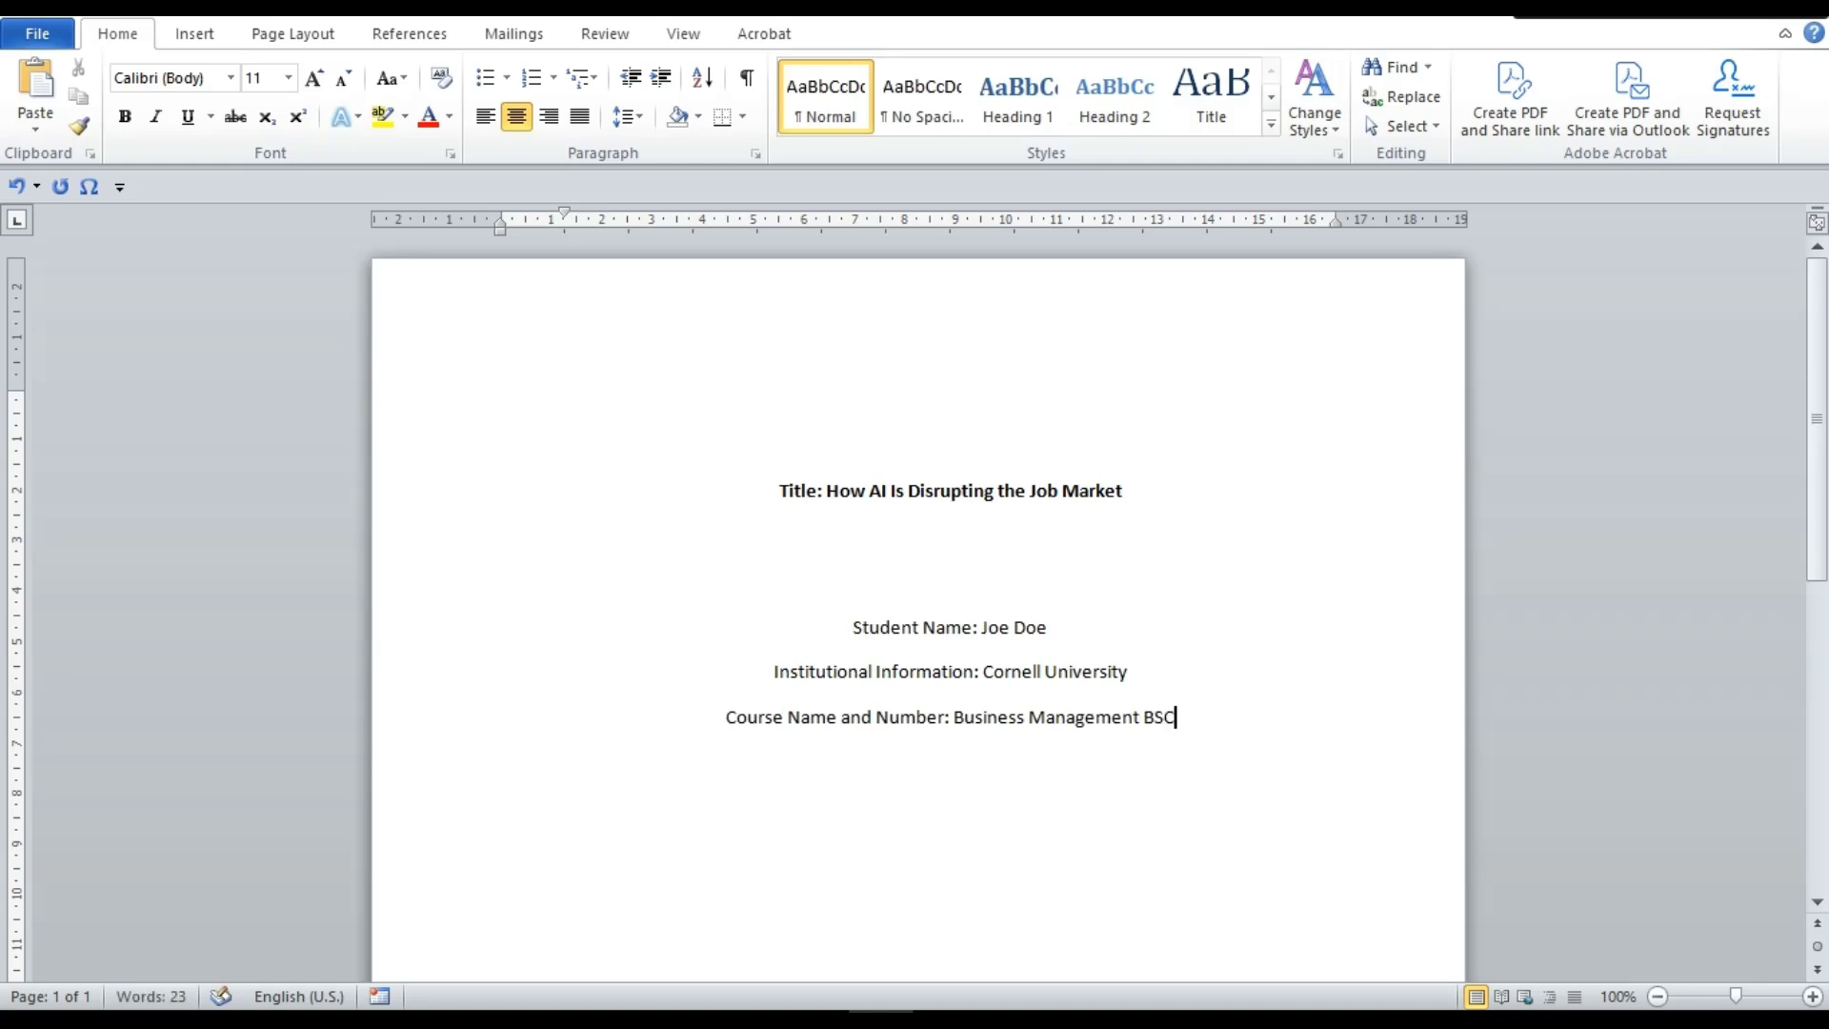
pyautogui.write(' 30')
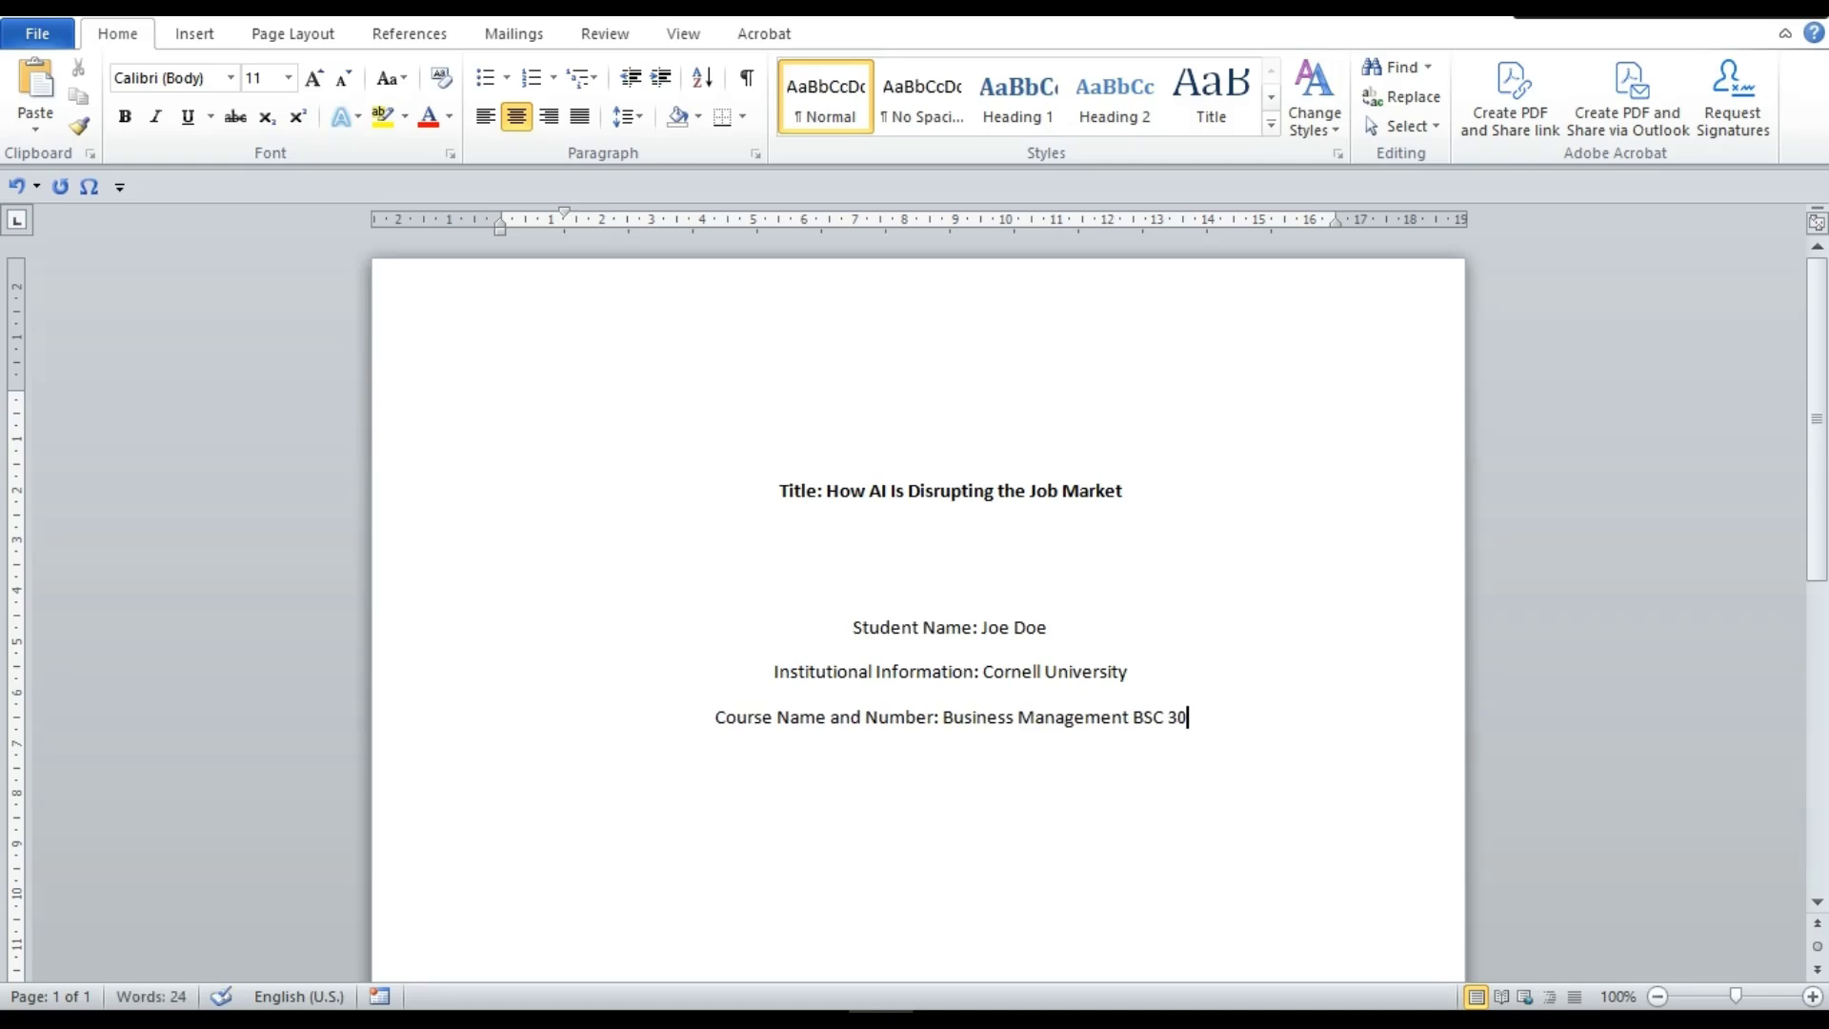
pyautogui.write('5')
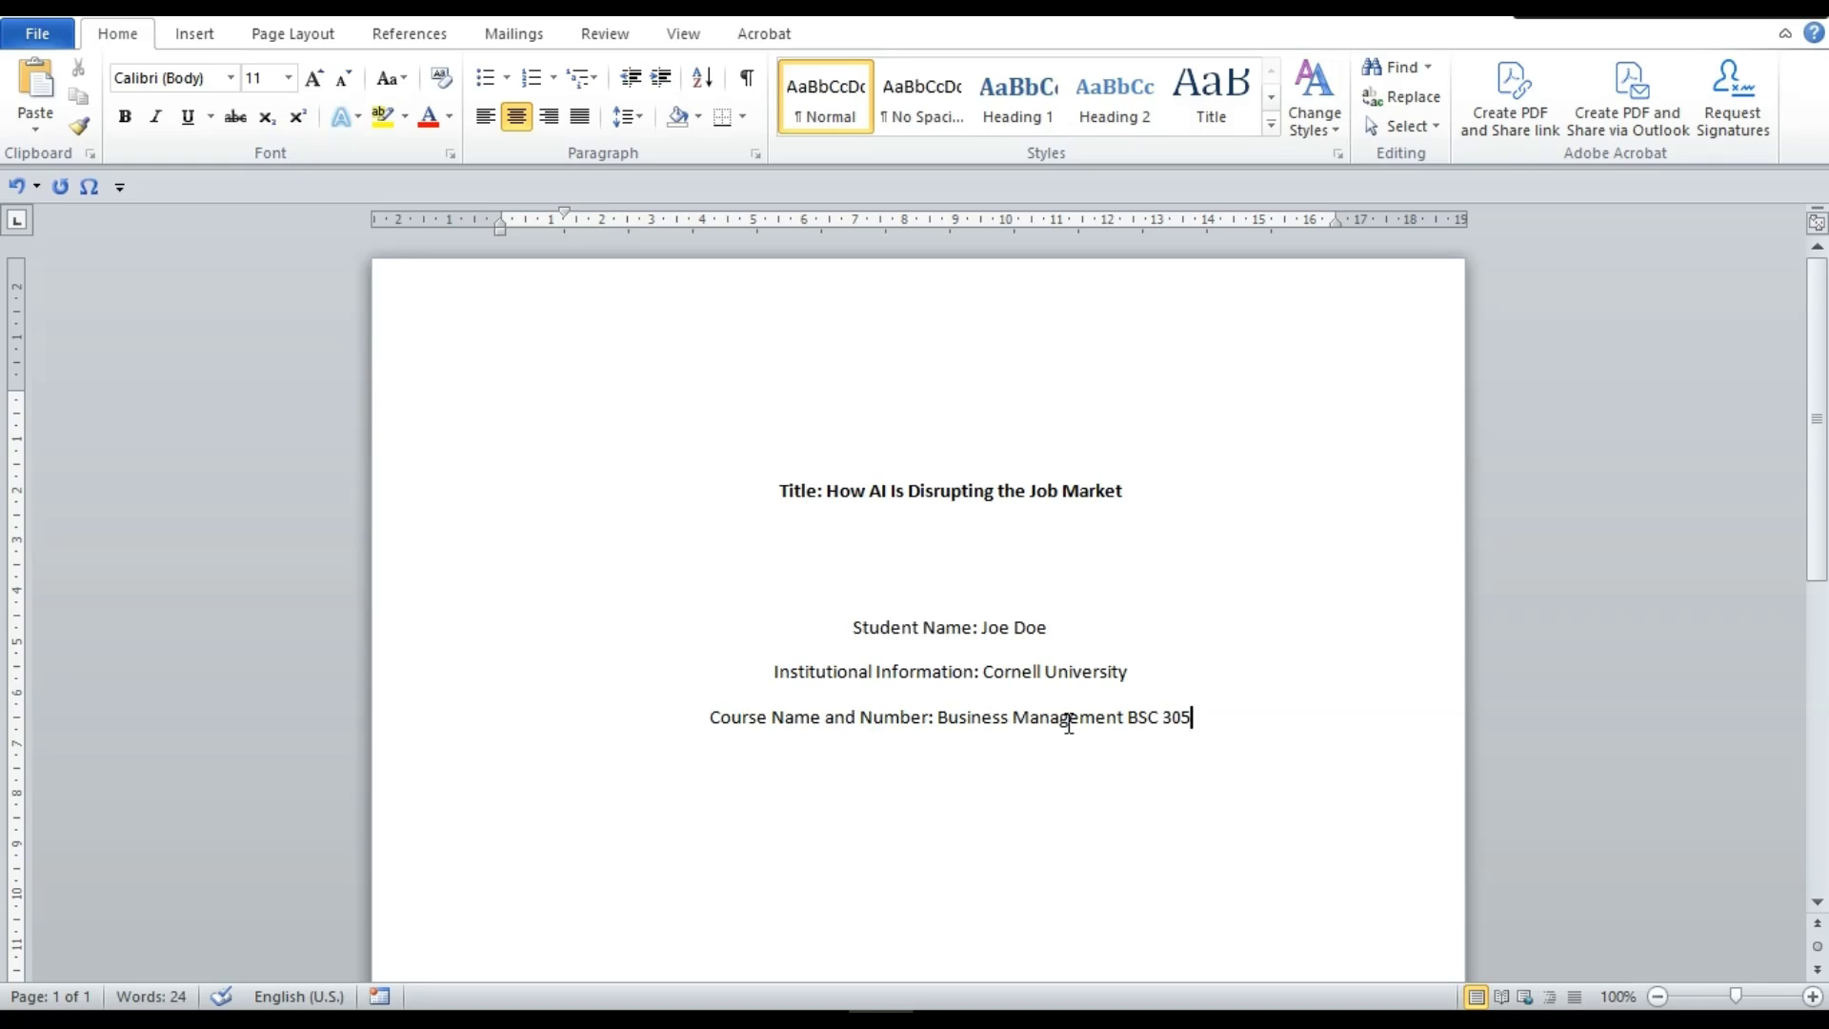
pyautogui.click(1126, 721)
pyautogui.write(',')
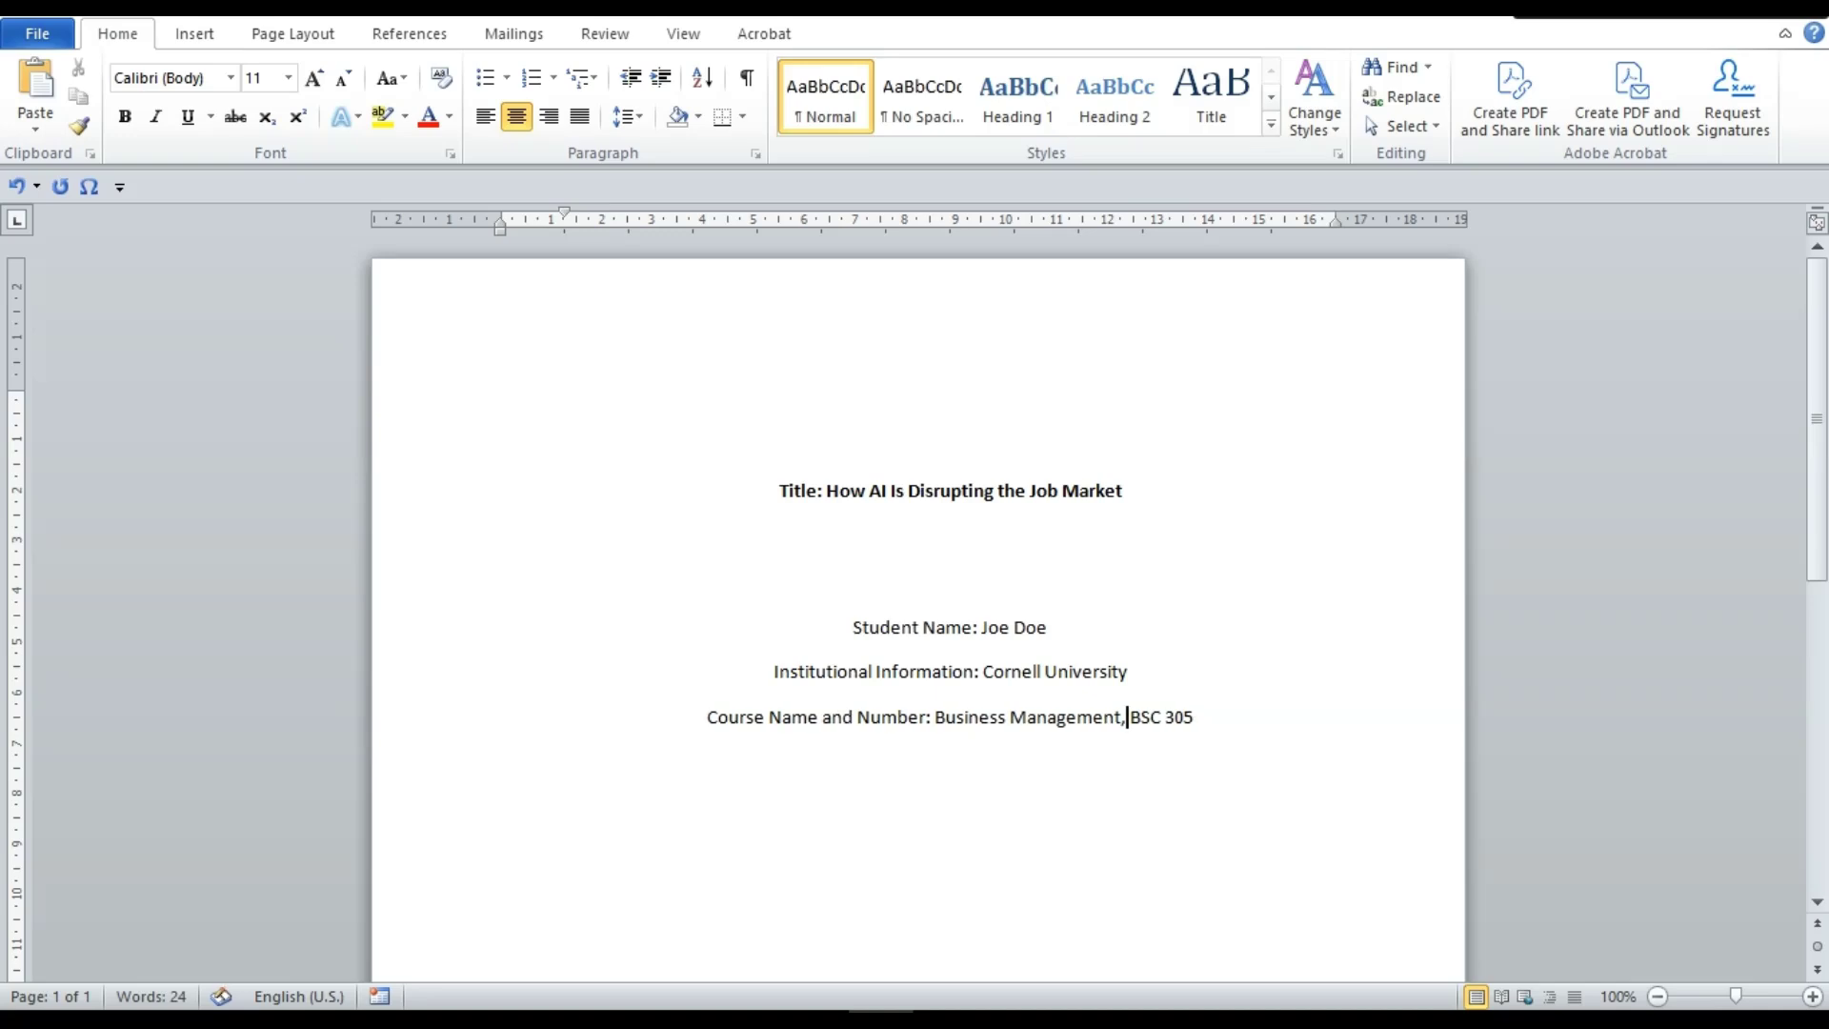
pyautogui.click(1223, 712)
pyautogui.click(932, 717)
# Bold the Course Name and Number, Institutional Information and Student Name labels
pyautogui.hotkey('shift', 'Home')
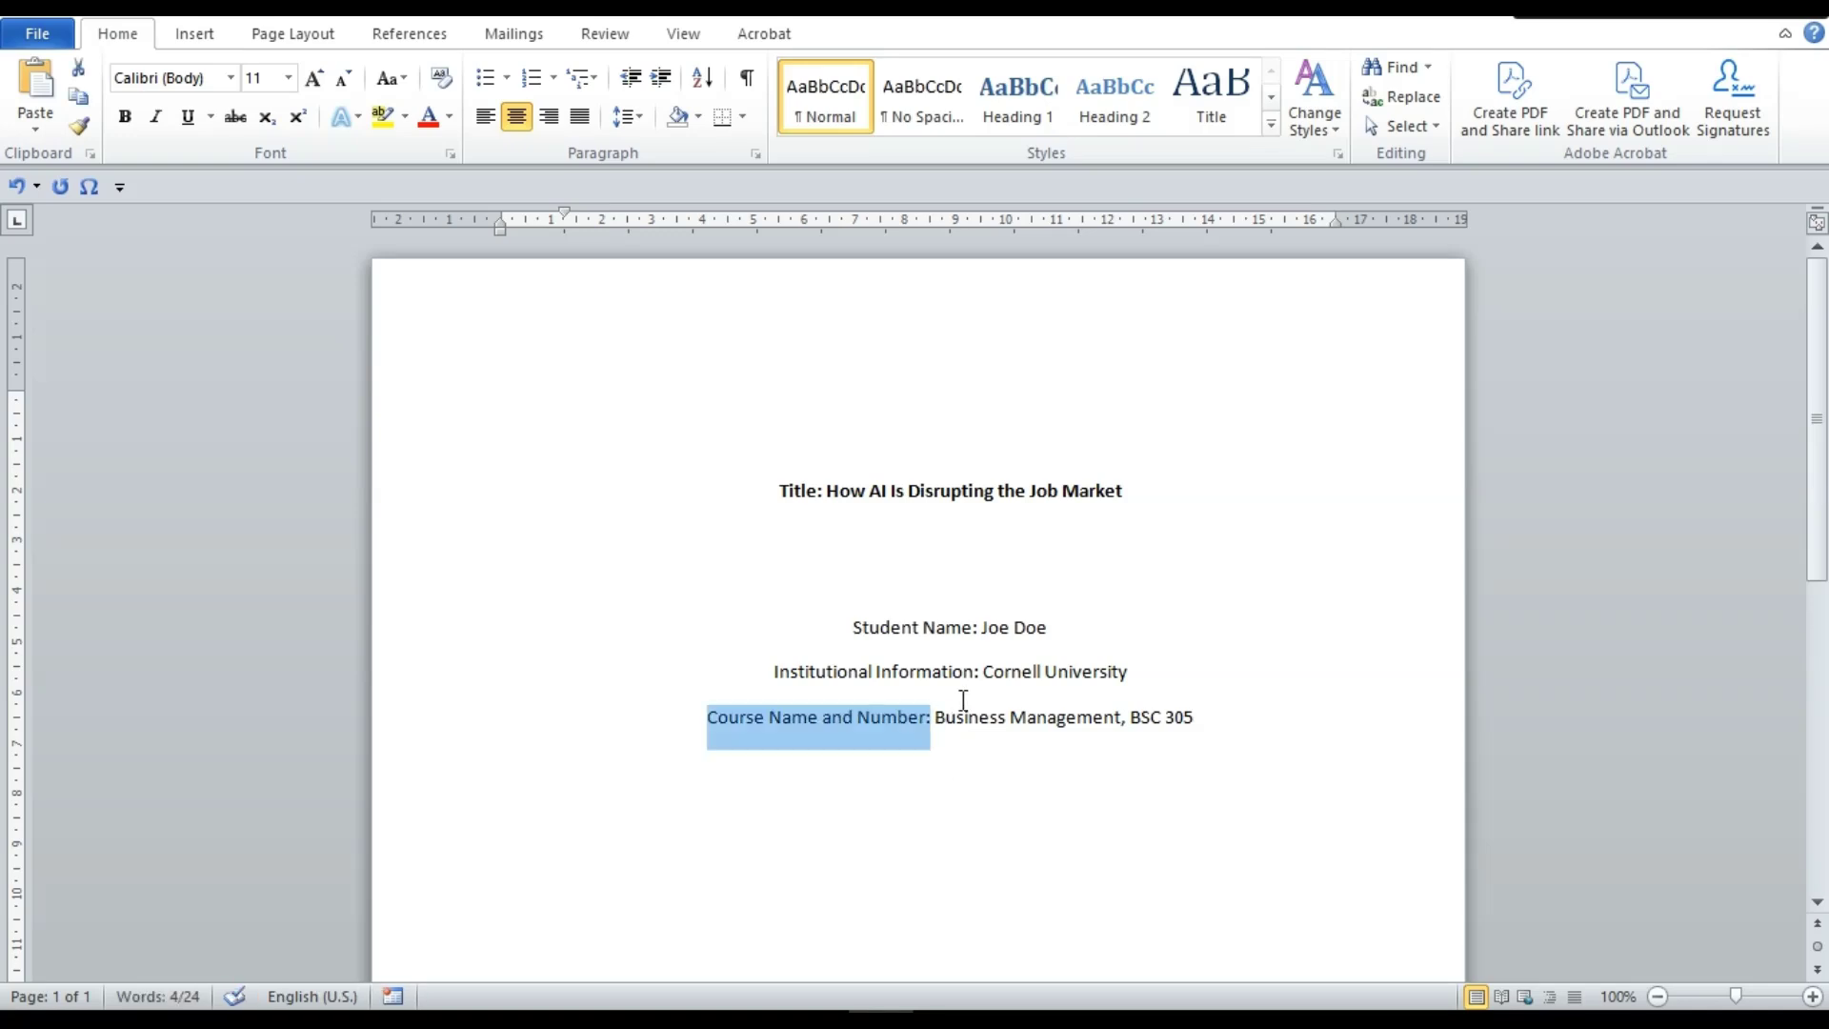
pyautogui.hotkey('ctrl', 'b')
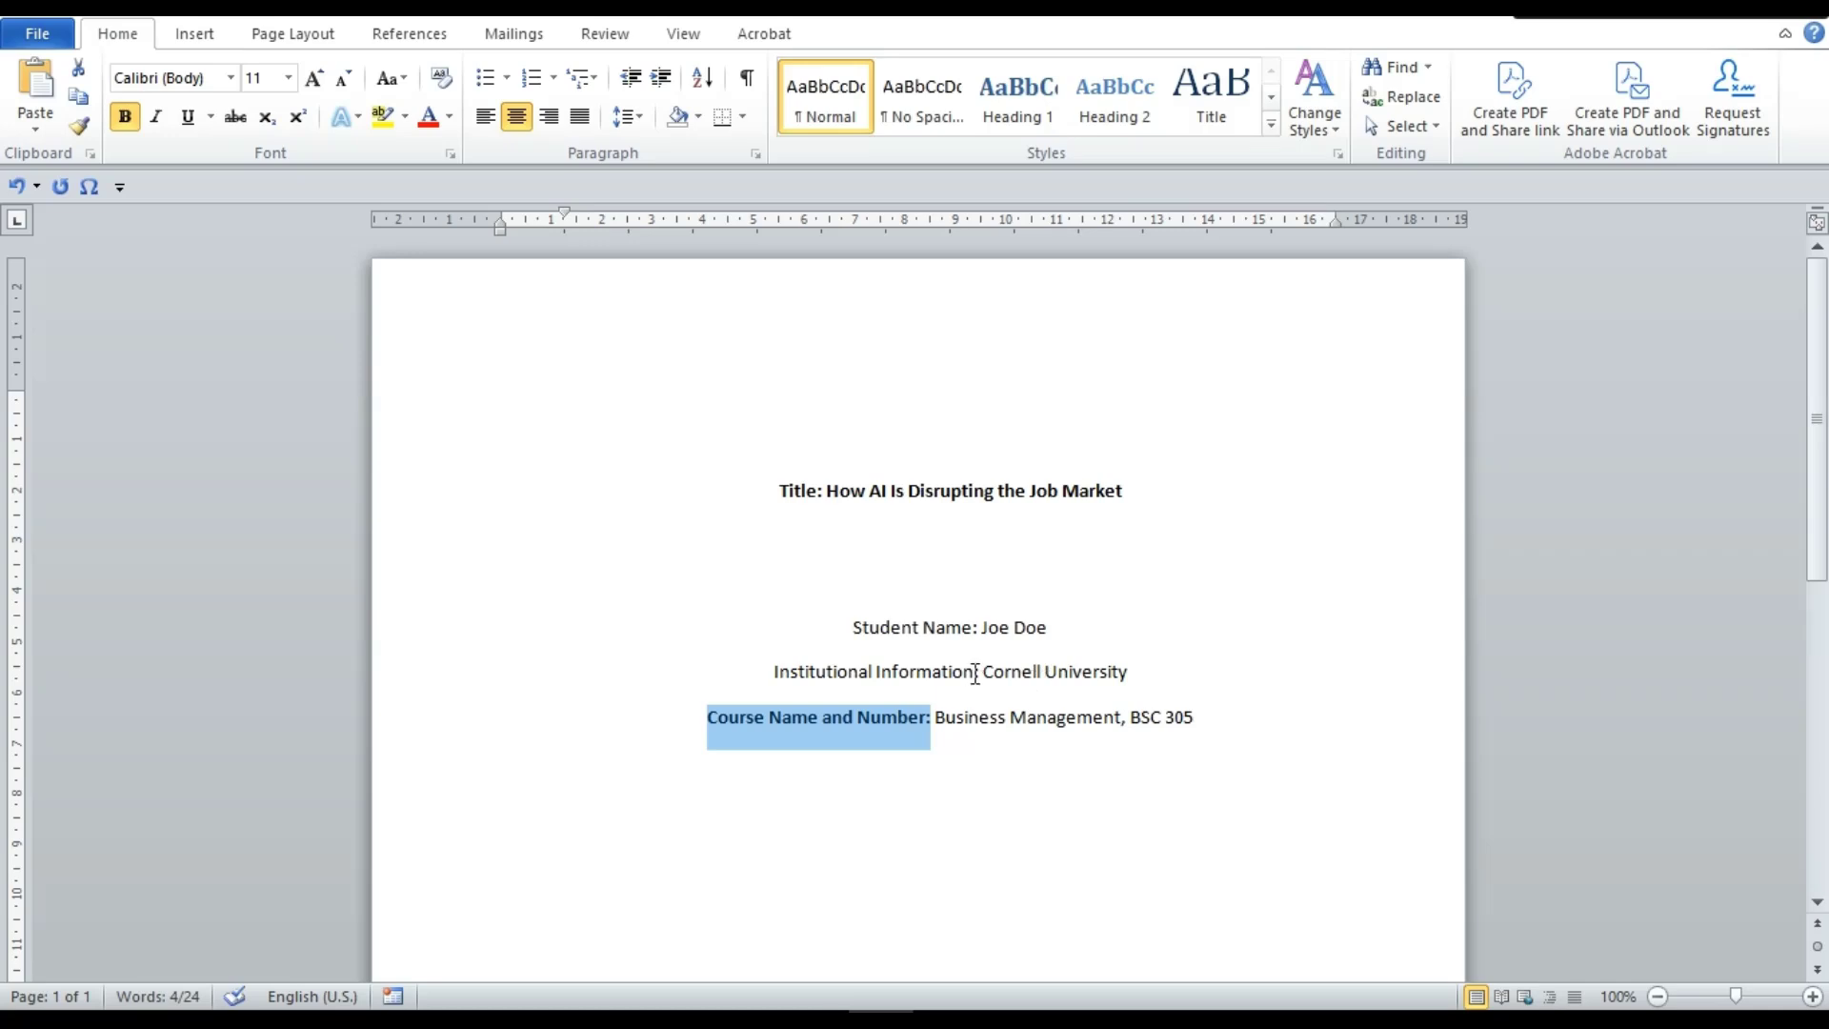
pyautogui.click(980, 672)
pyautogui.hotkey('shift', 'Home')
pyautogui.hotkey('ctrl', 'b')
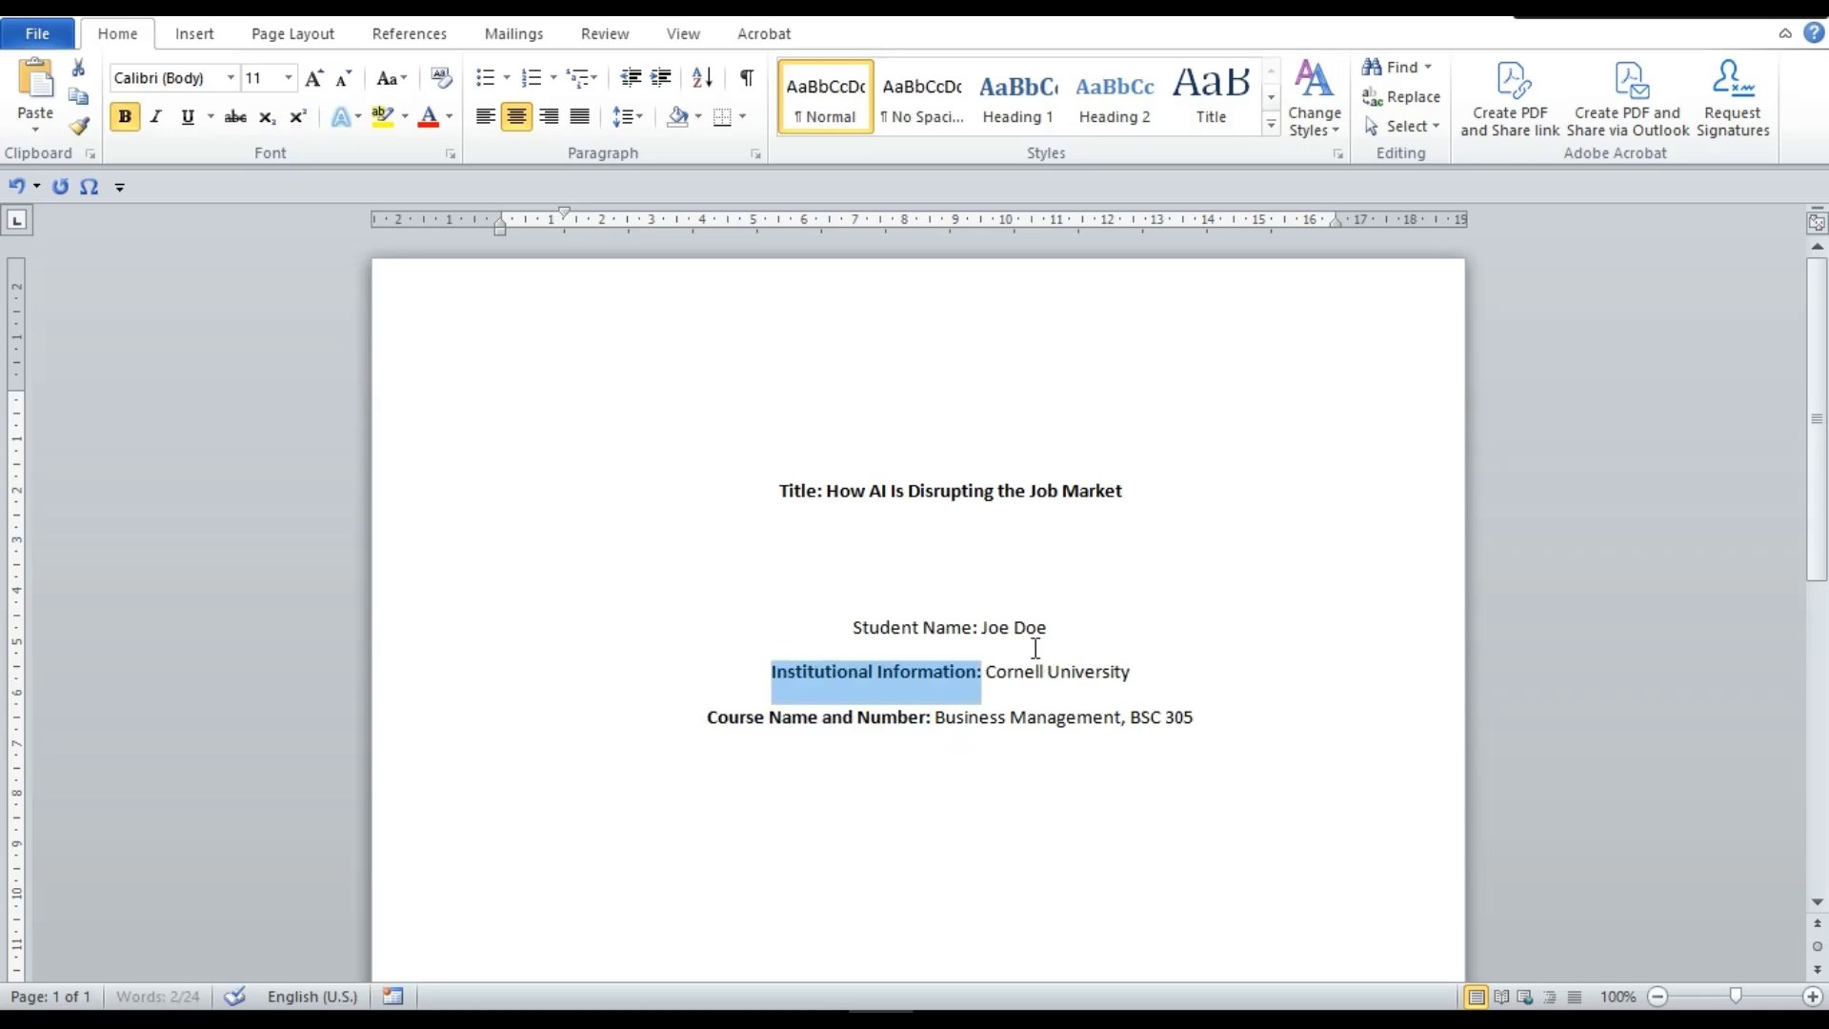
pyautogui.click(979, 625)
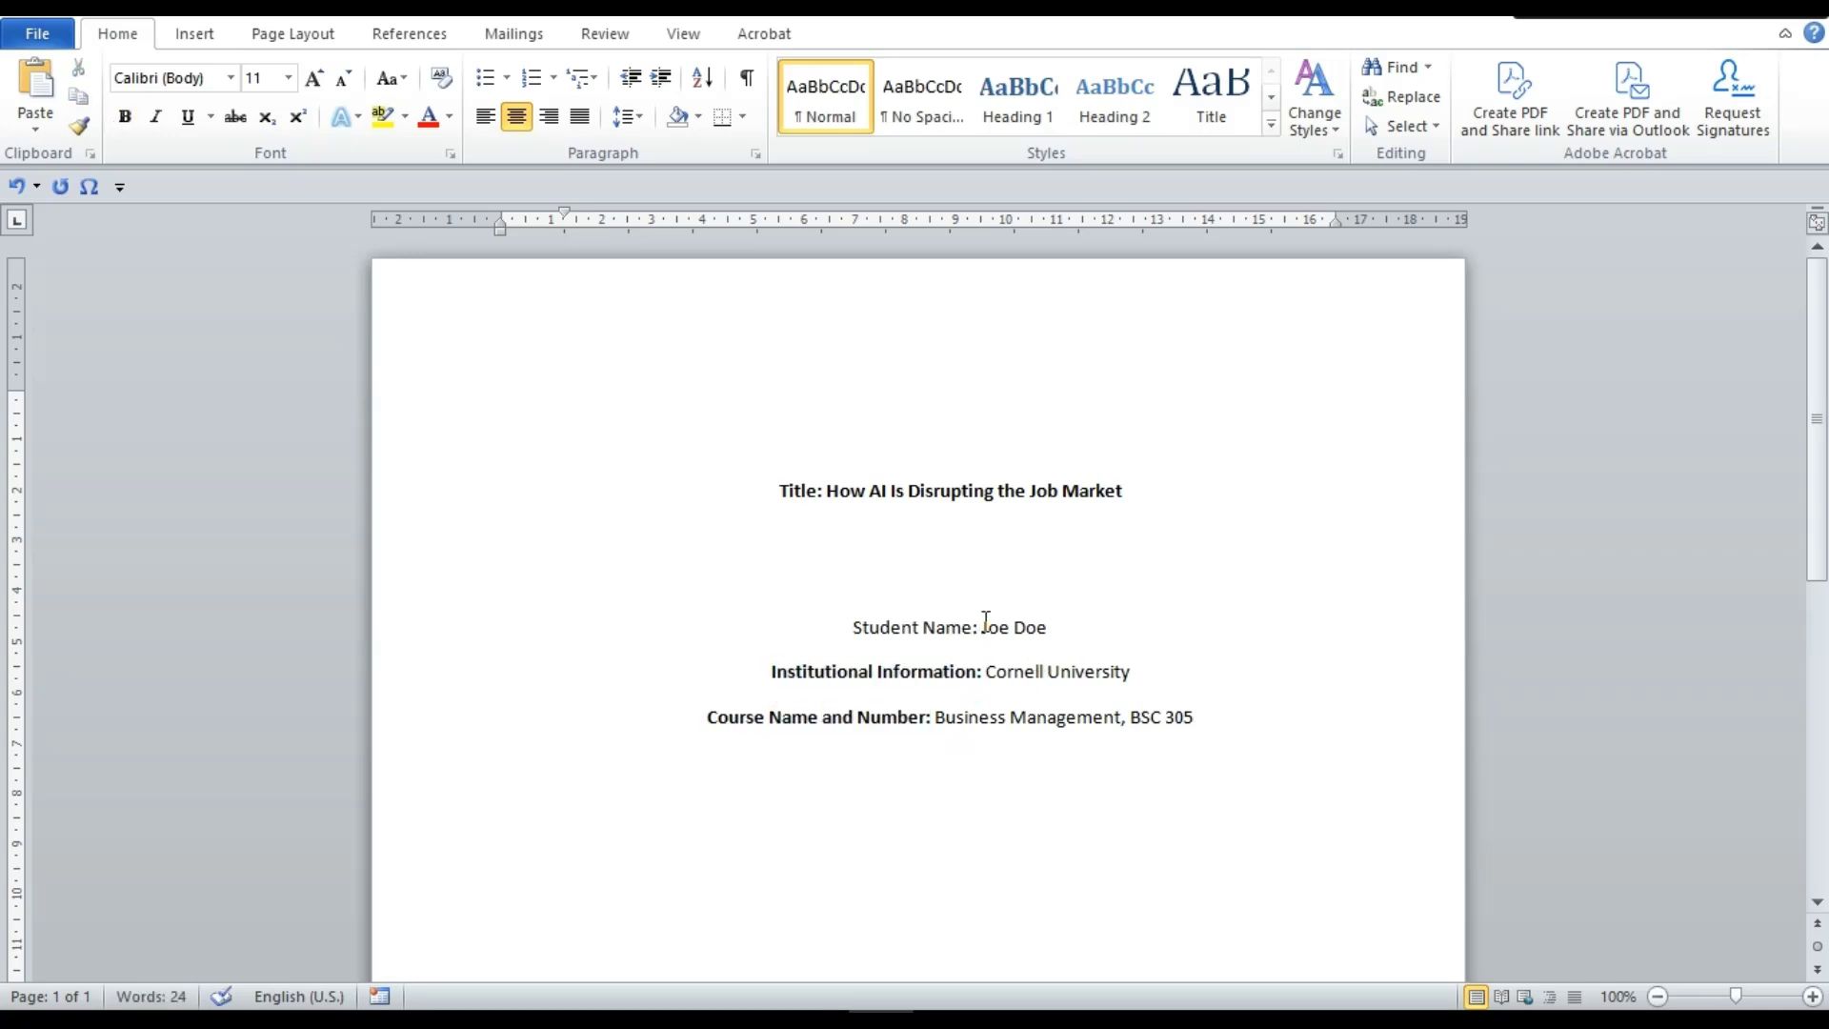
pyautogui.hotkey('shift', 'Home')
pyautogui.hotkey('ctrl', 'b')
# Add an 'Instructor's Name:' line with the instructor's name below the course line
pyautogui.click(1198, 717)
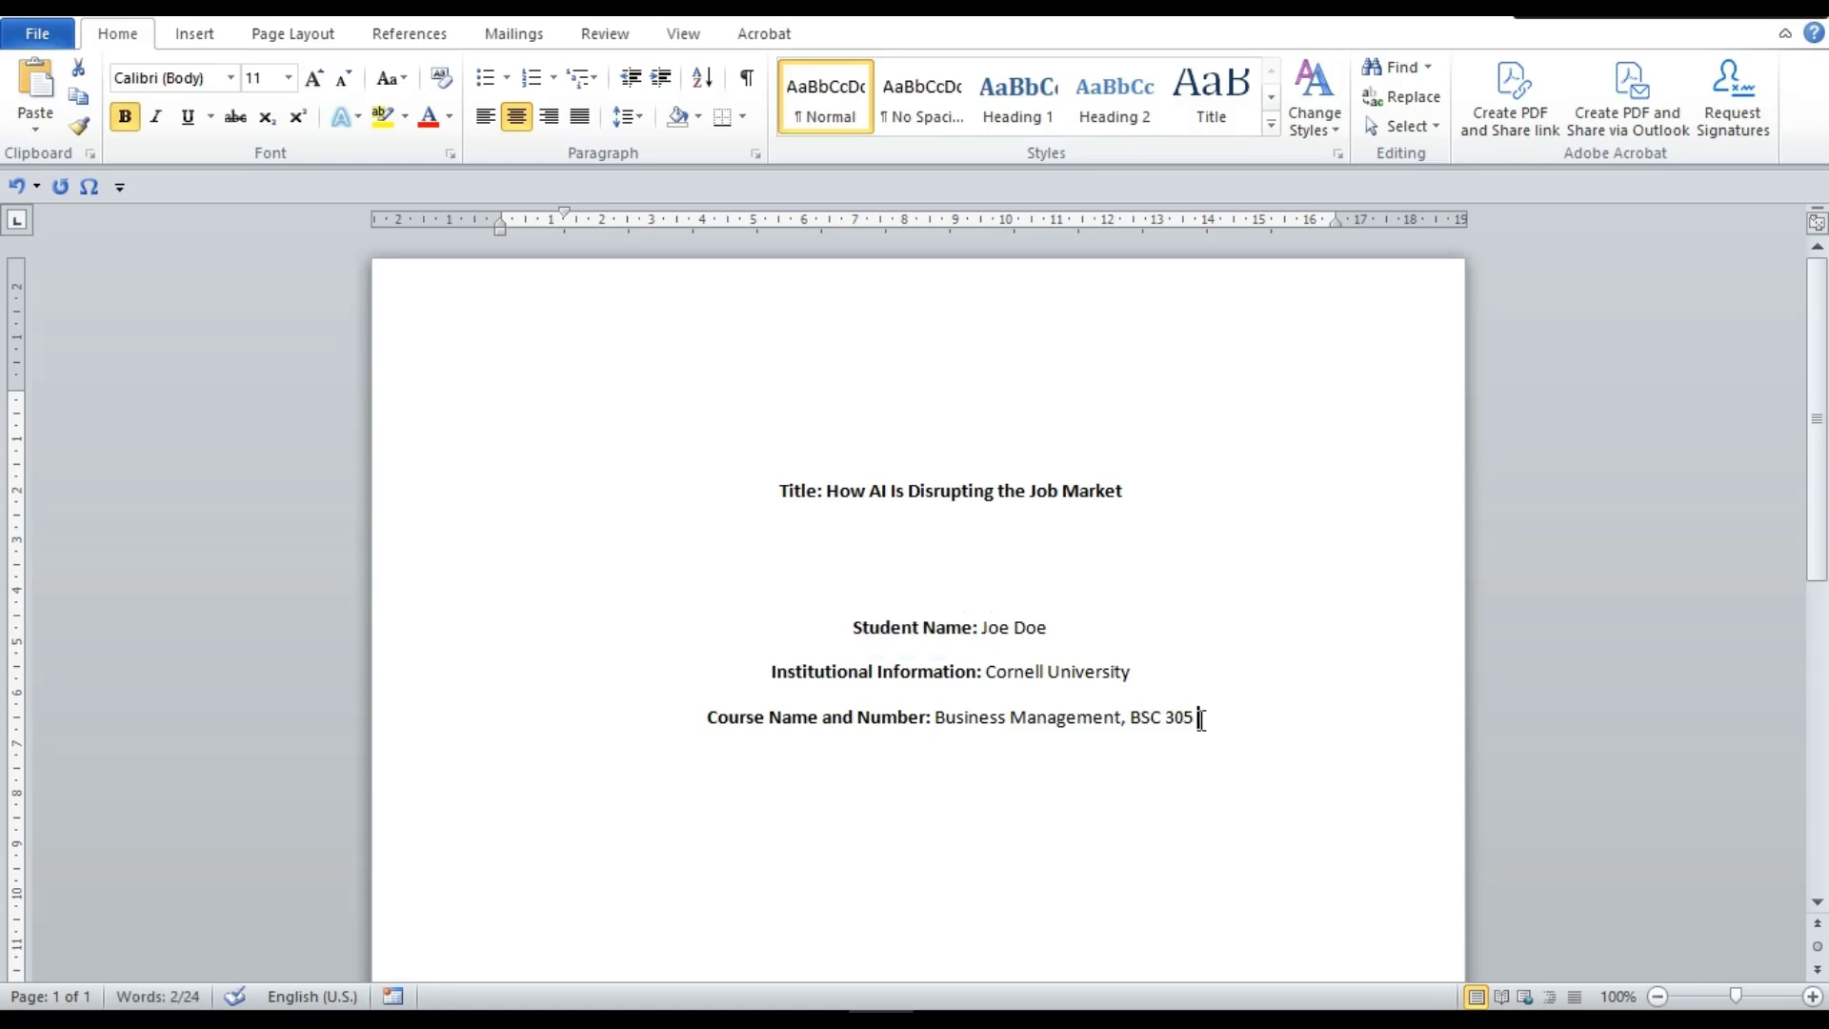
pyautogui.press('Return')
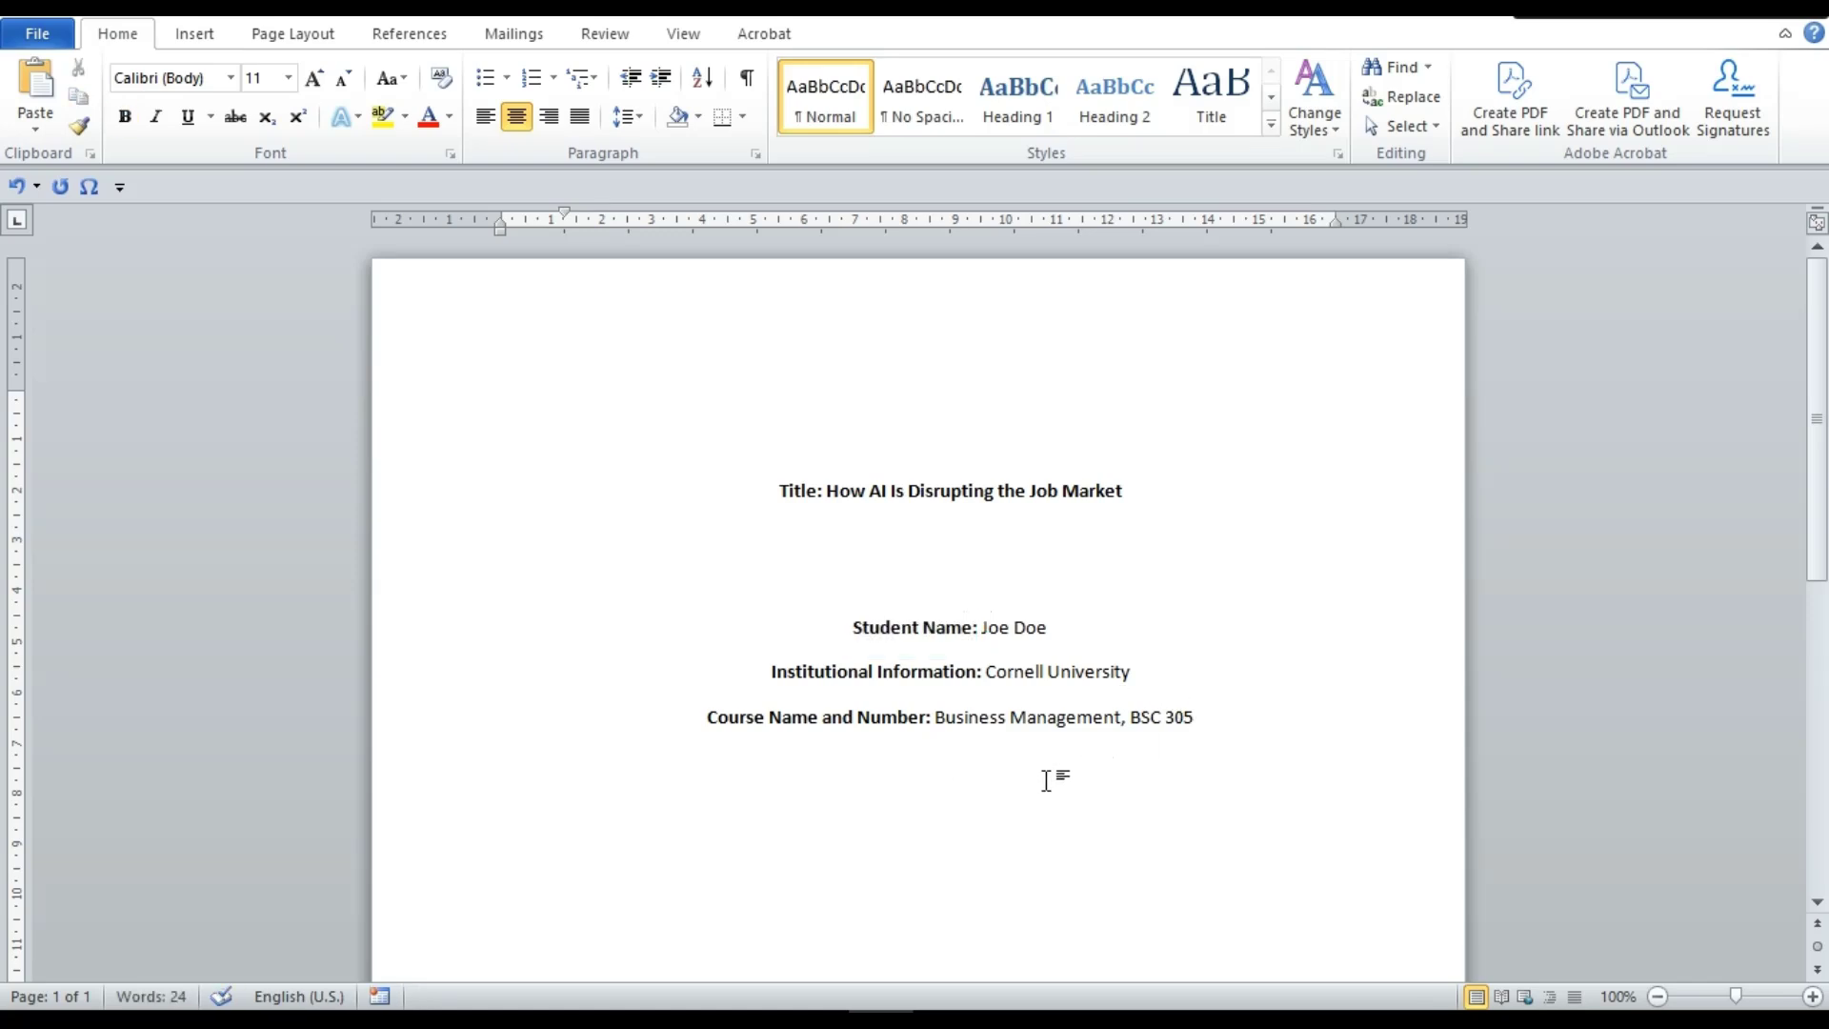
pyautogui.write('iNSTRUCT')
pyautogui.write('OR')
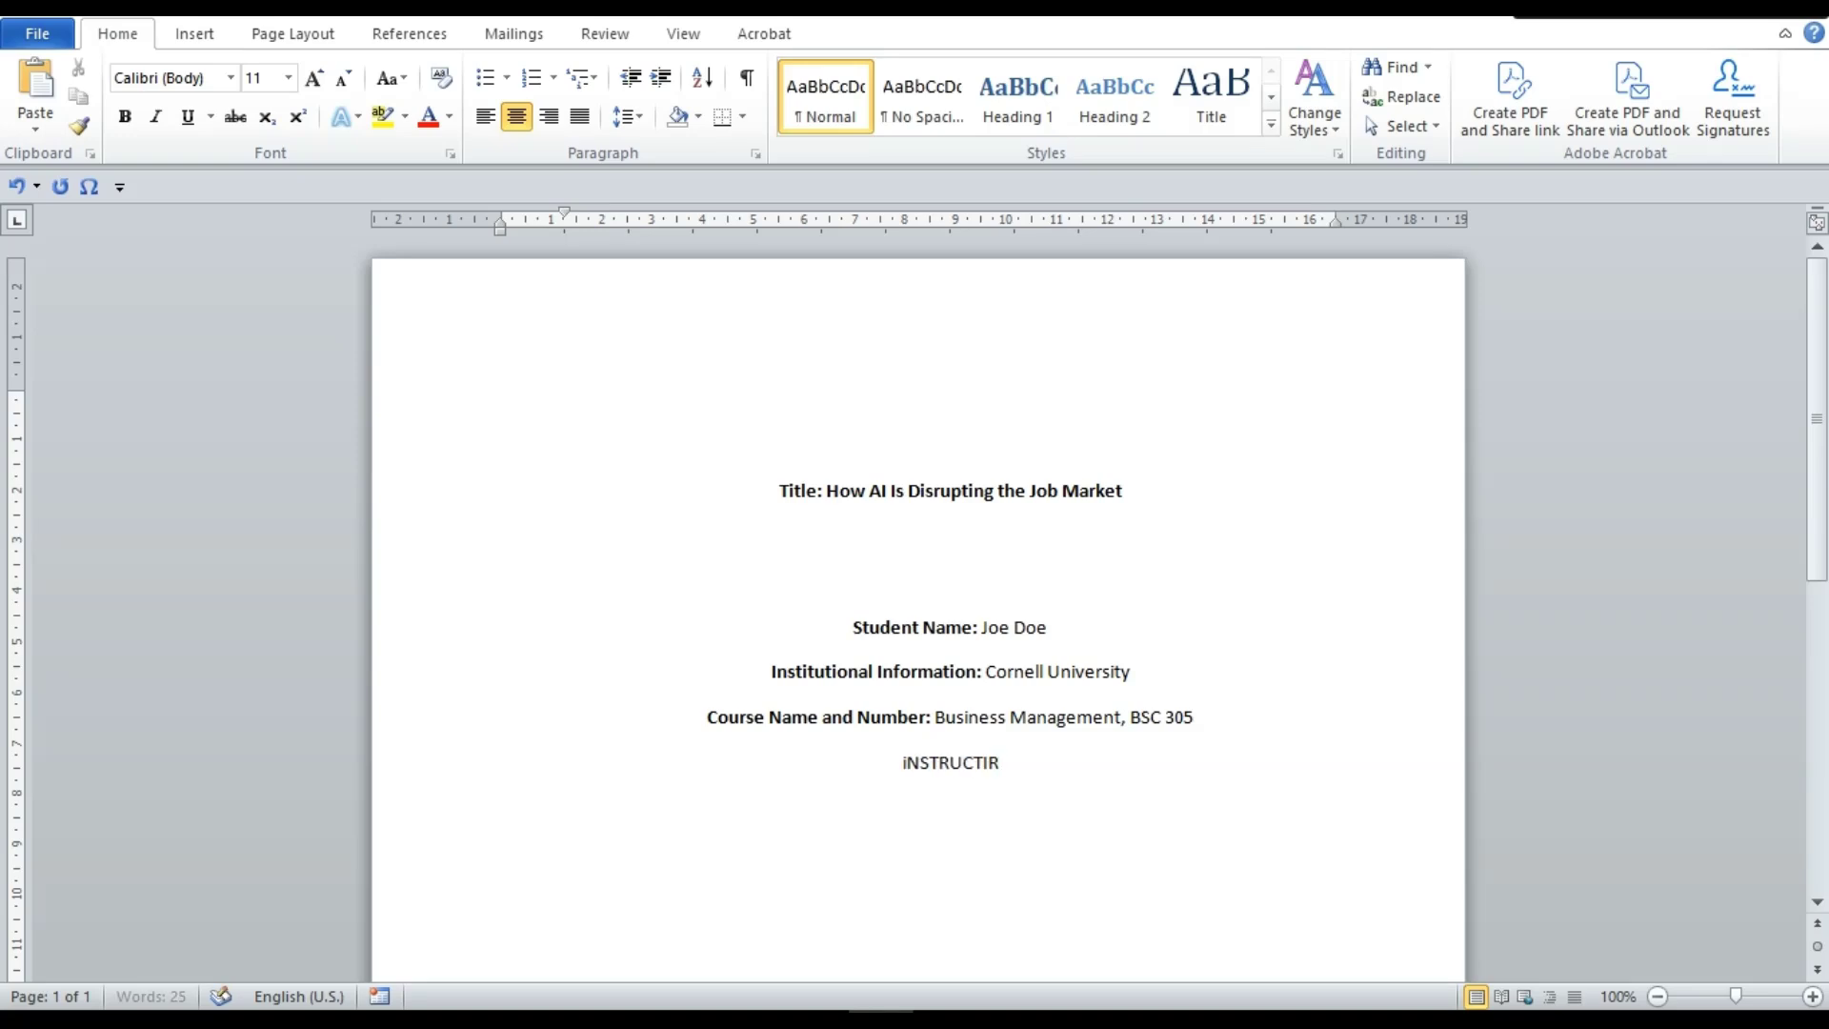
pyautogui.press('BackSpace')
pyautogui.press('BackSpace')
pyautogui.press('BackSpace')
pyautogui.press('BackSpace')
pyautogui.press('BackSpace')
pyautogui.press('BackSpace')
pyautogui.press('BackSpace')
pyautogui.press('BackSpace')
pyautogui.press('BackSpace')
pyautogui.press('BackSpace')
pyautogui.write('Instructo')
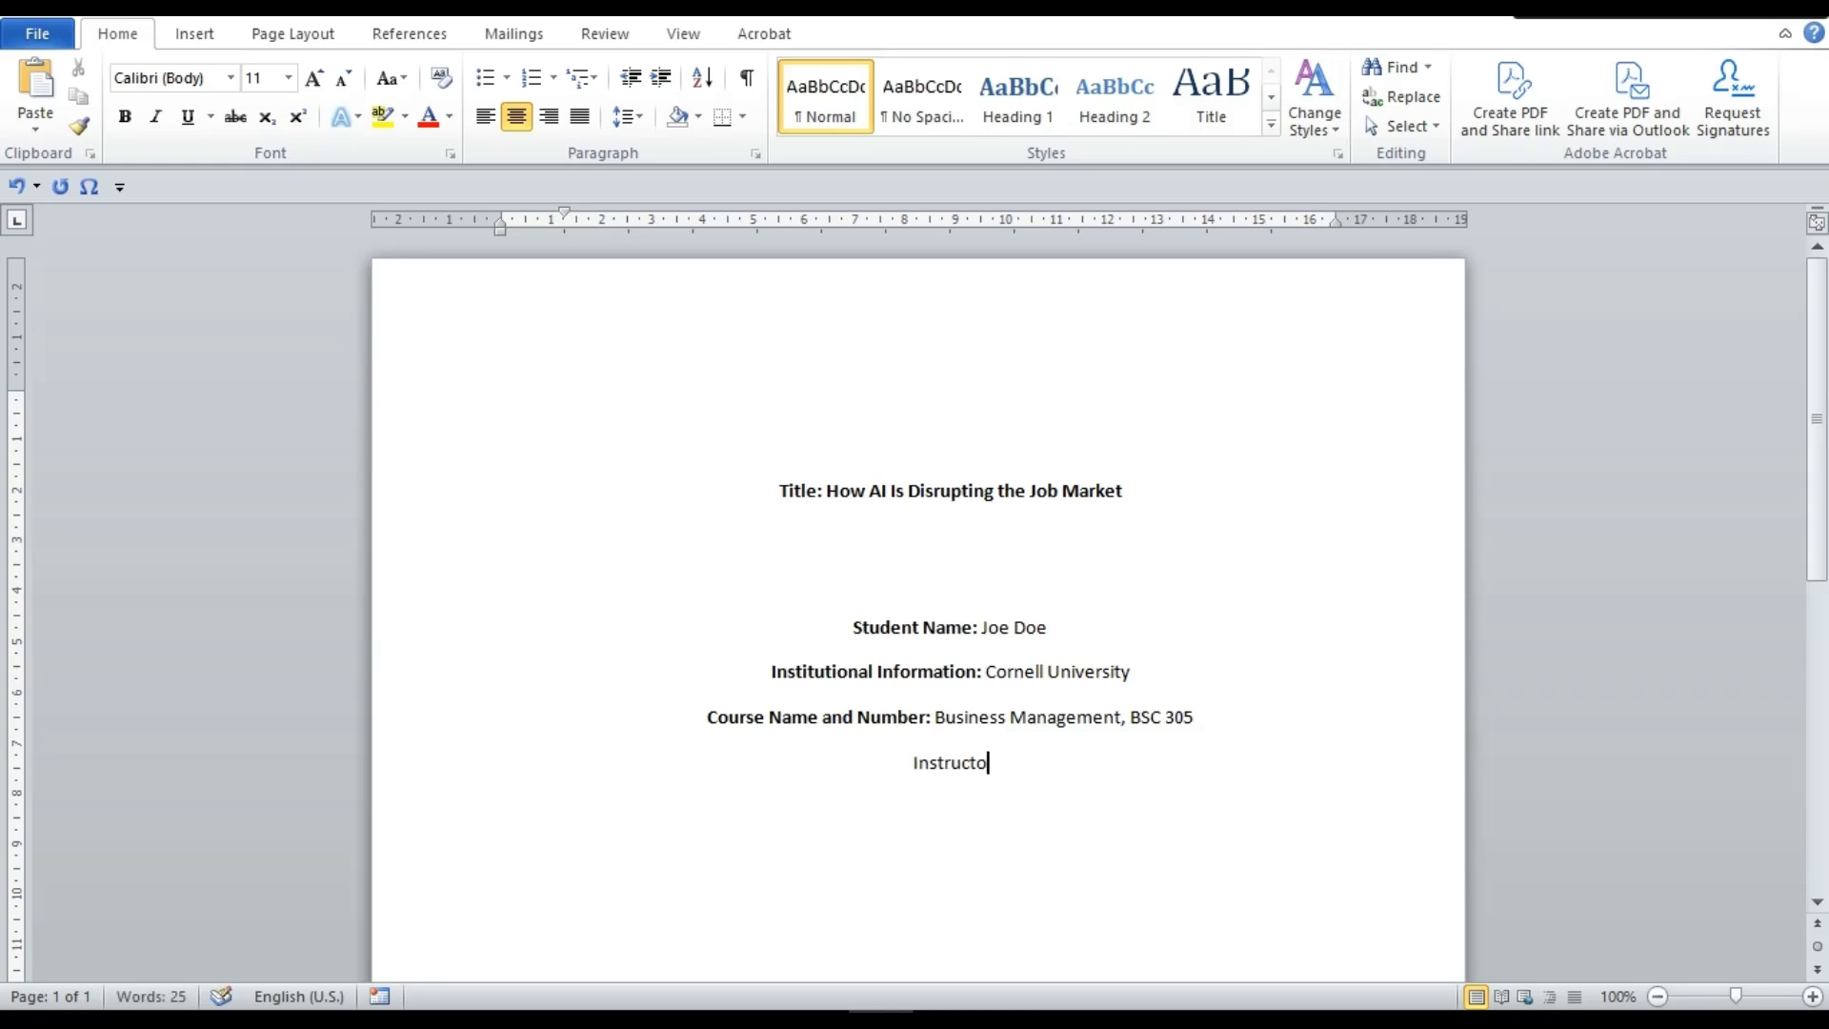
pyautogui.write("r's Name:")
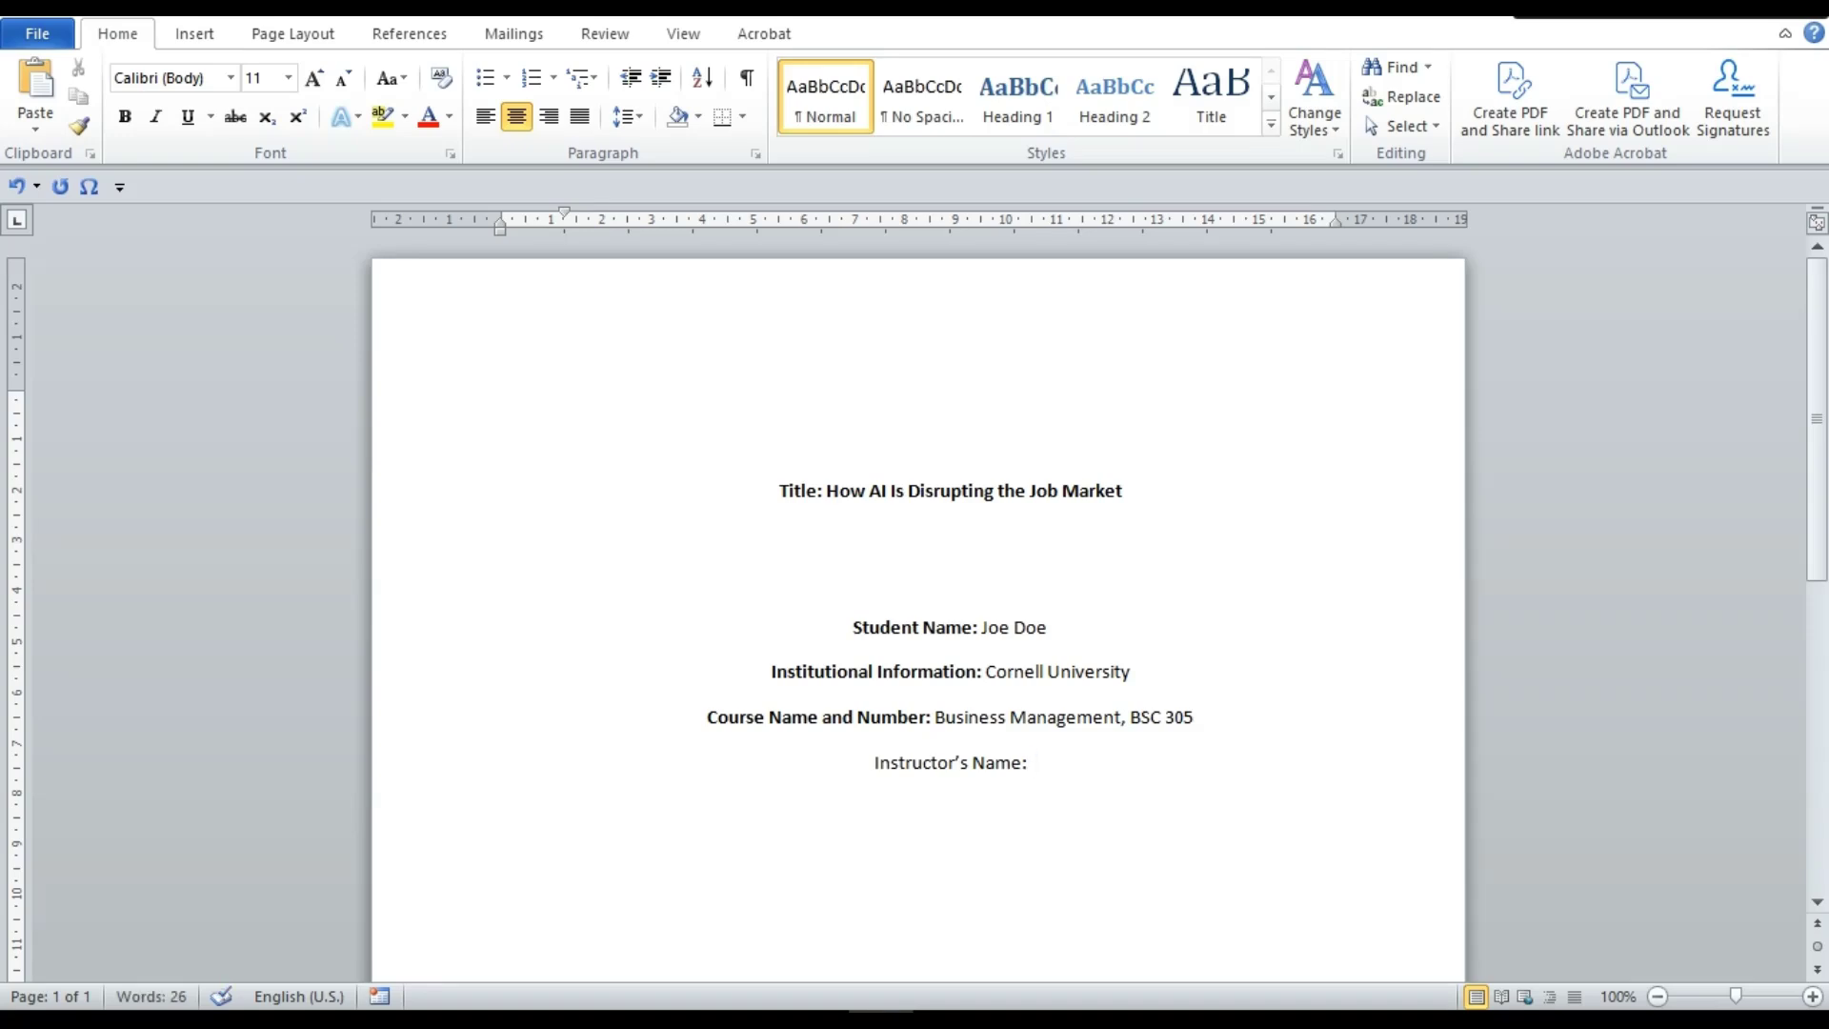
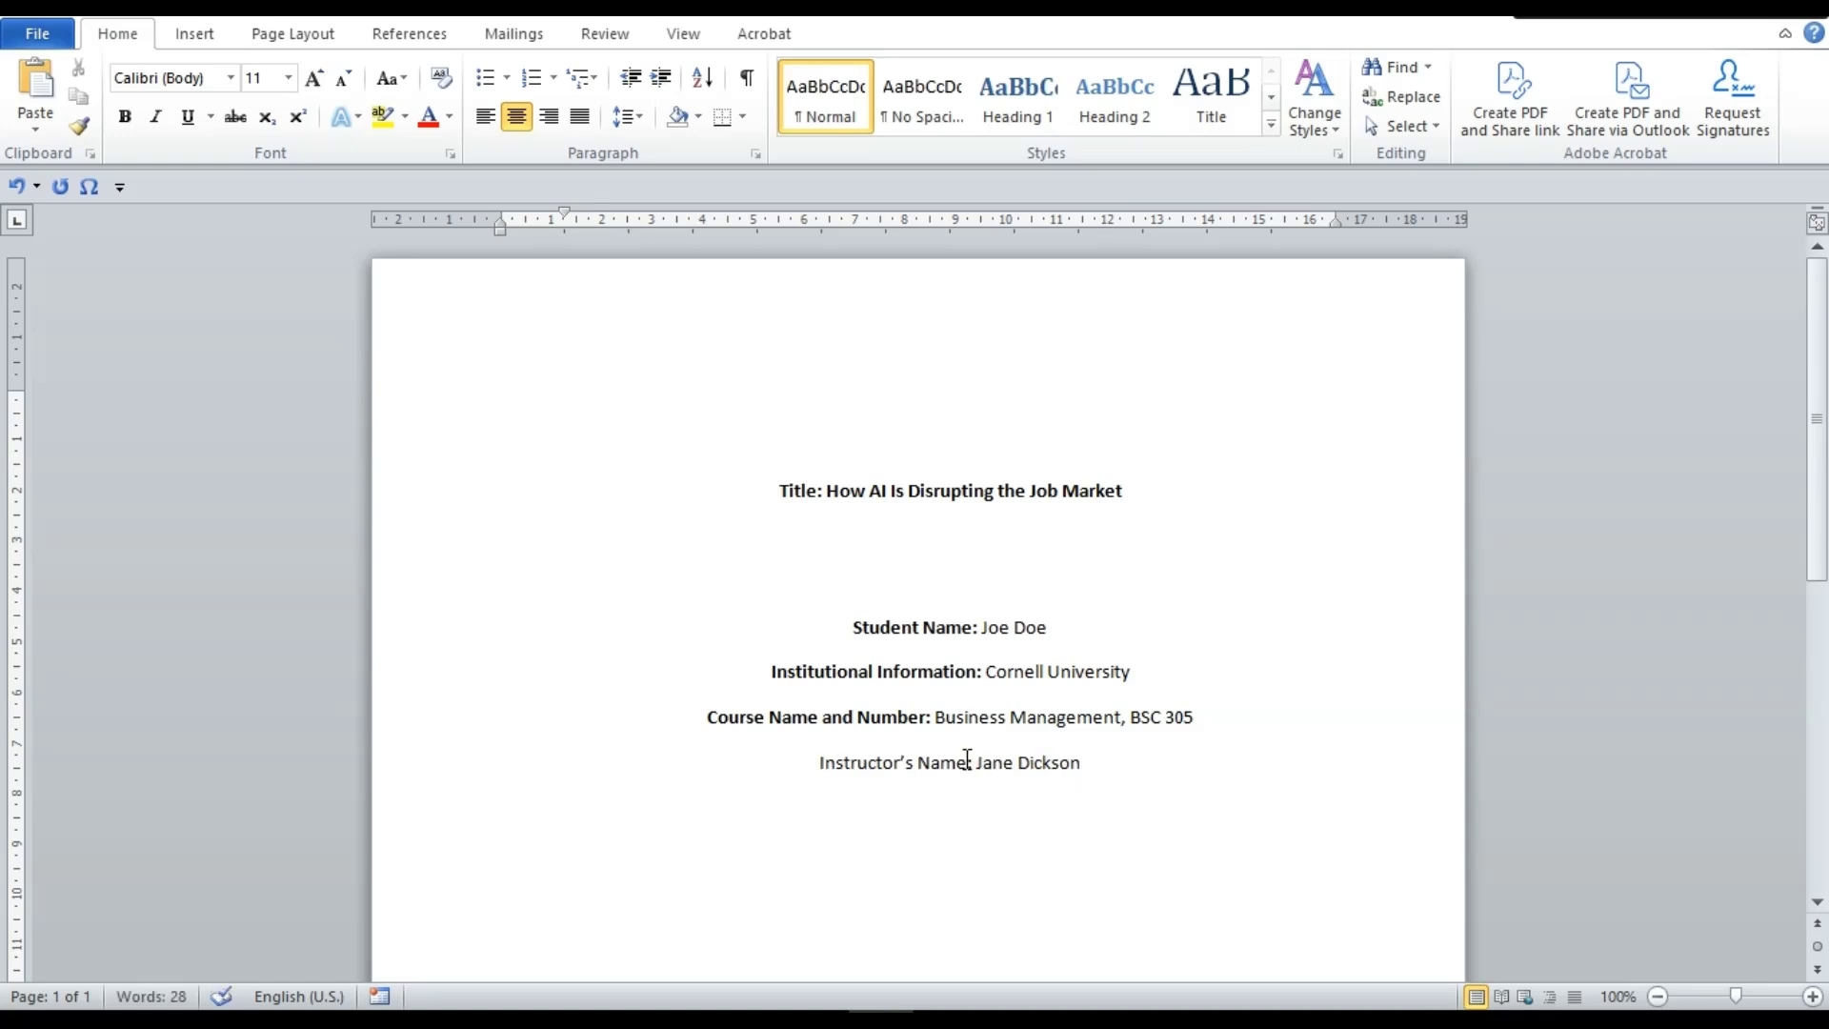
# Bold the 'Instructor's Name:' label
pyautogui.moveTo(971, 764); pyautogui.dragTo(976, 764)
pyautogui.press('Left')
pyautogui.hotkey('shift', 'Home')
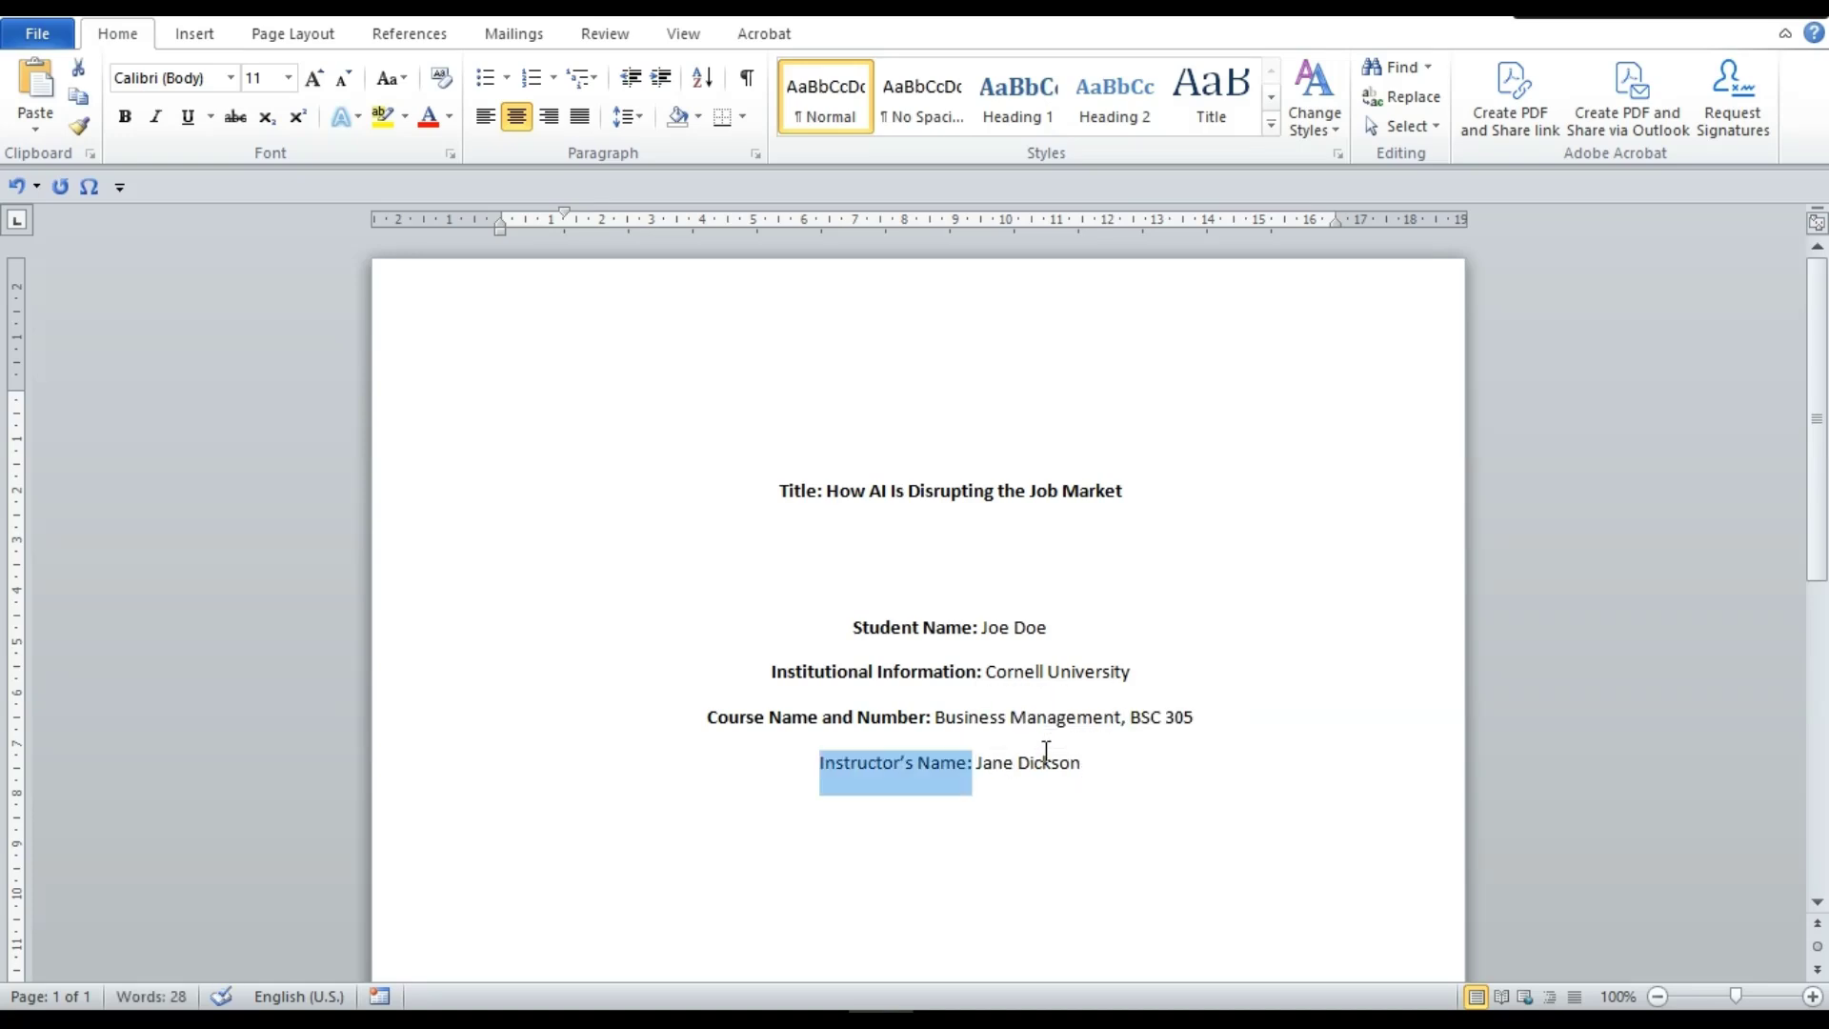
pyautogui.hotkey('ctrl', 'b')
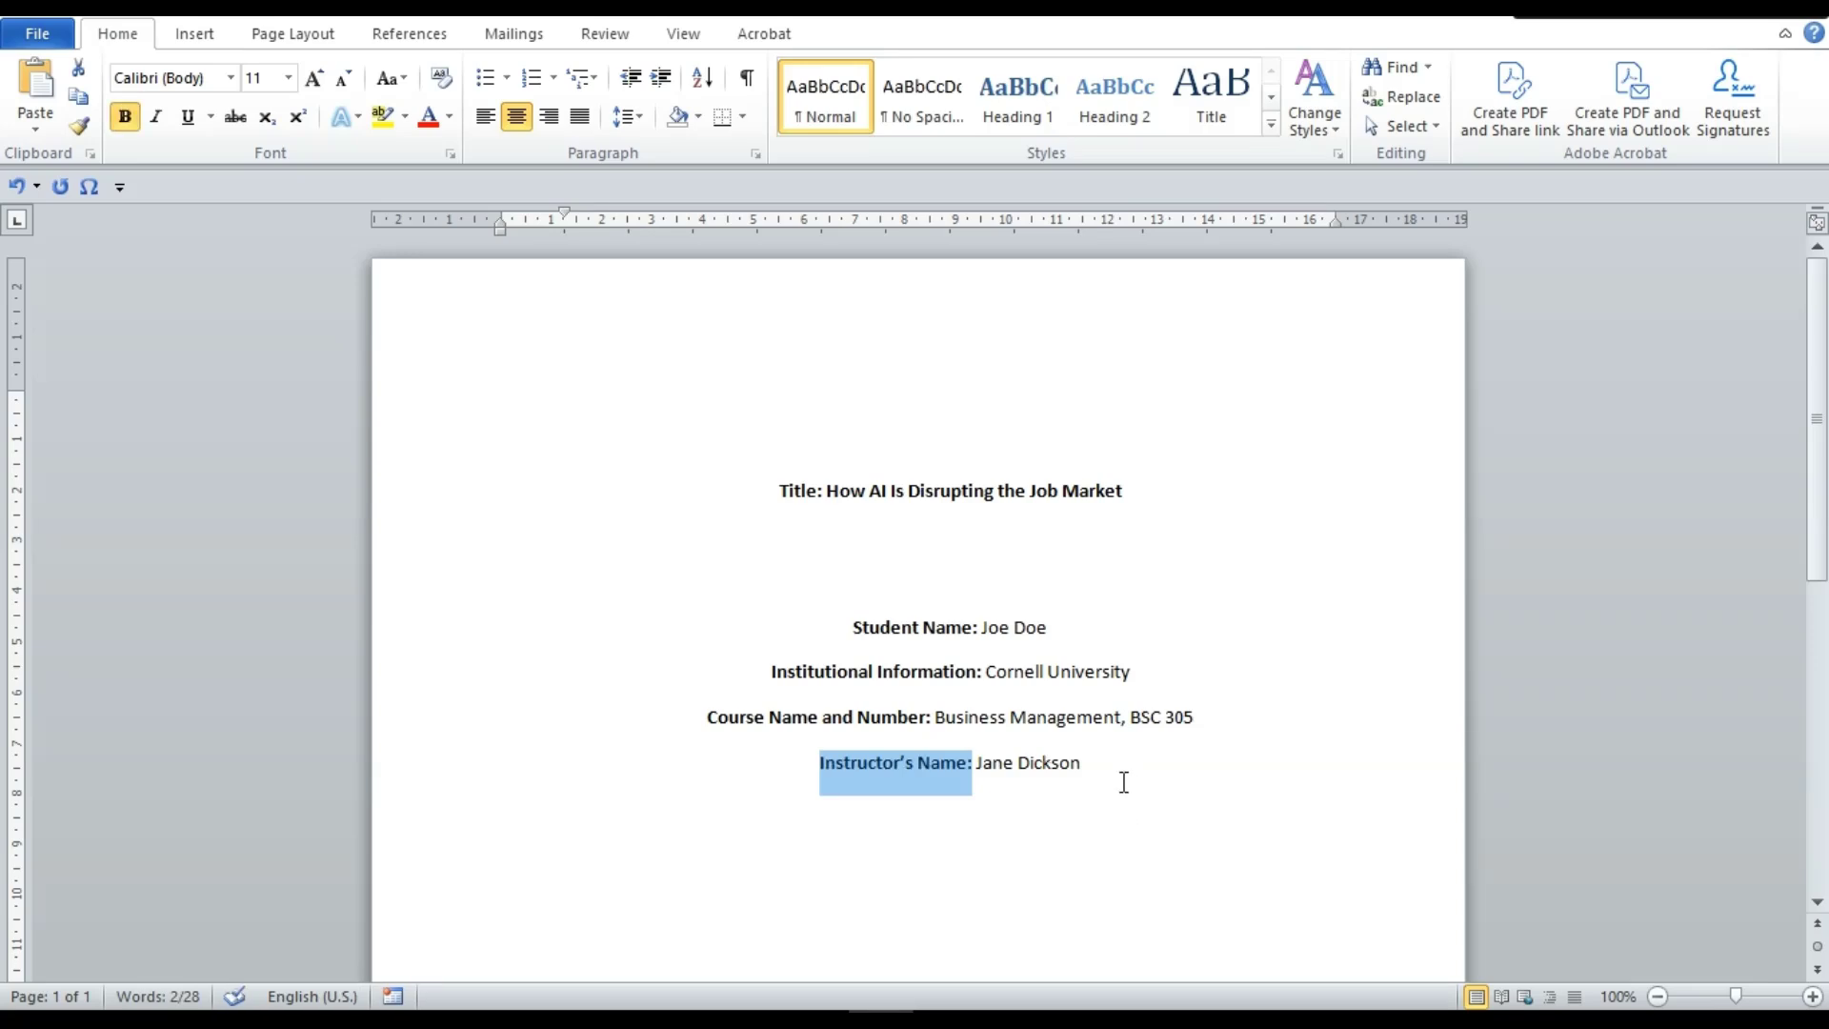
pyautogui.press('End')
# Add a new line 'Due Date: 15 th January 2024' below the instructor line
pyautogui.press('Return')
pyautogui.write('Due')
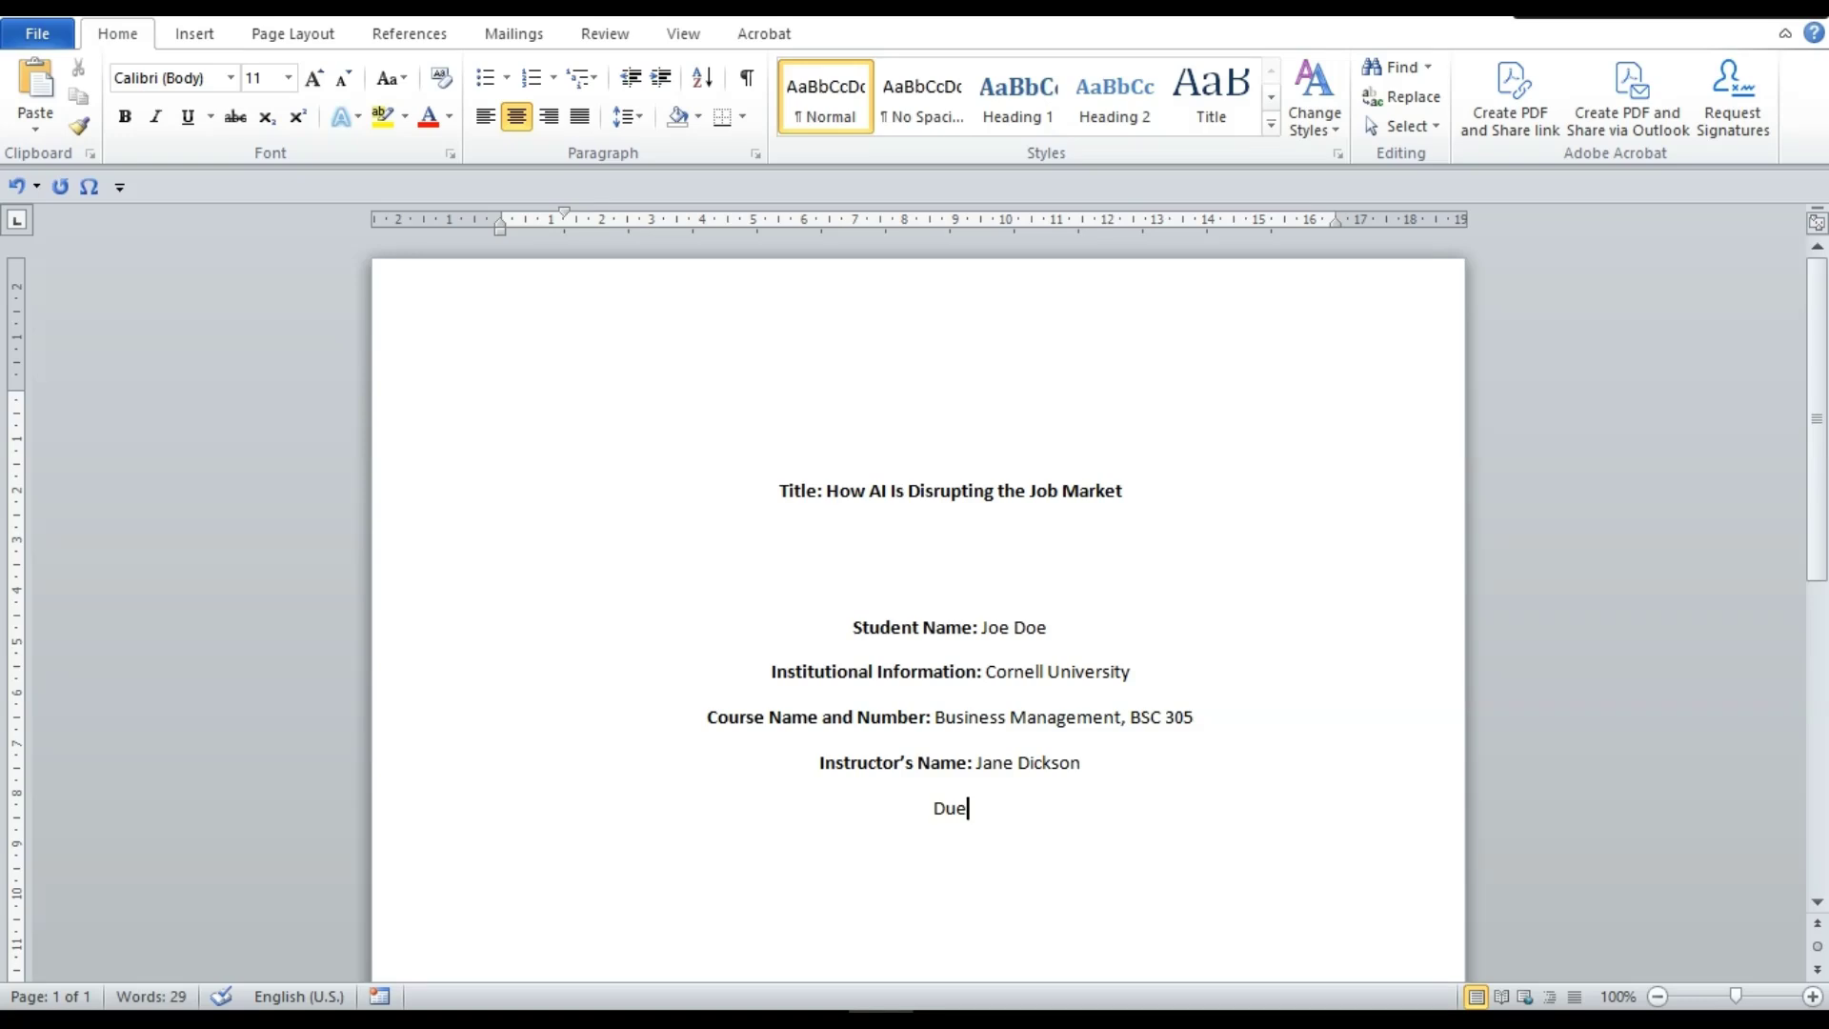
pyautogui.press('BackSpace')
pyautogui.write('E')
pyautogui.press('BackSpace')
pyautogui.write('E')
pyautogui.press('BackSpace')
pyautogui.write('e Date: 15 t')
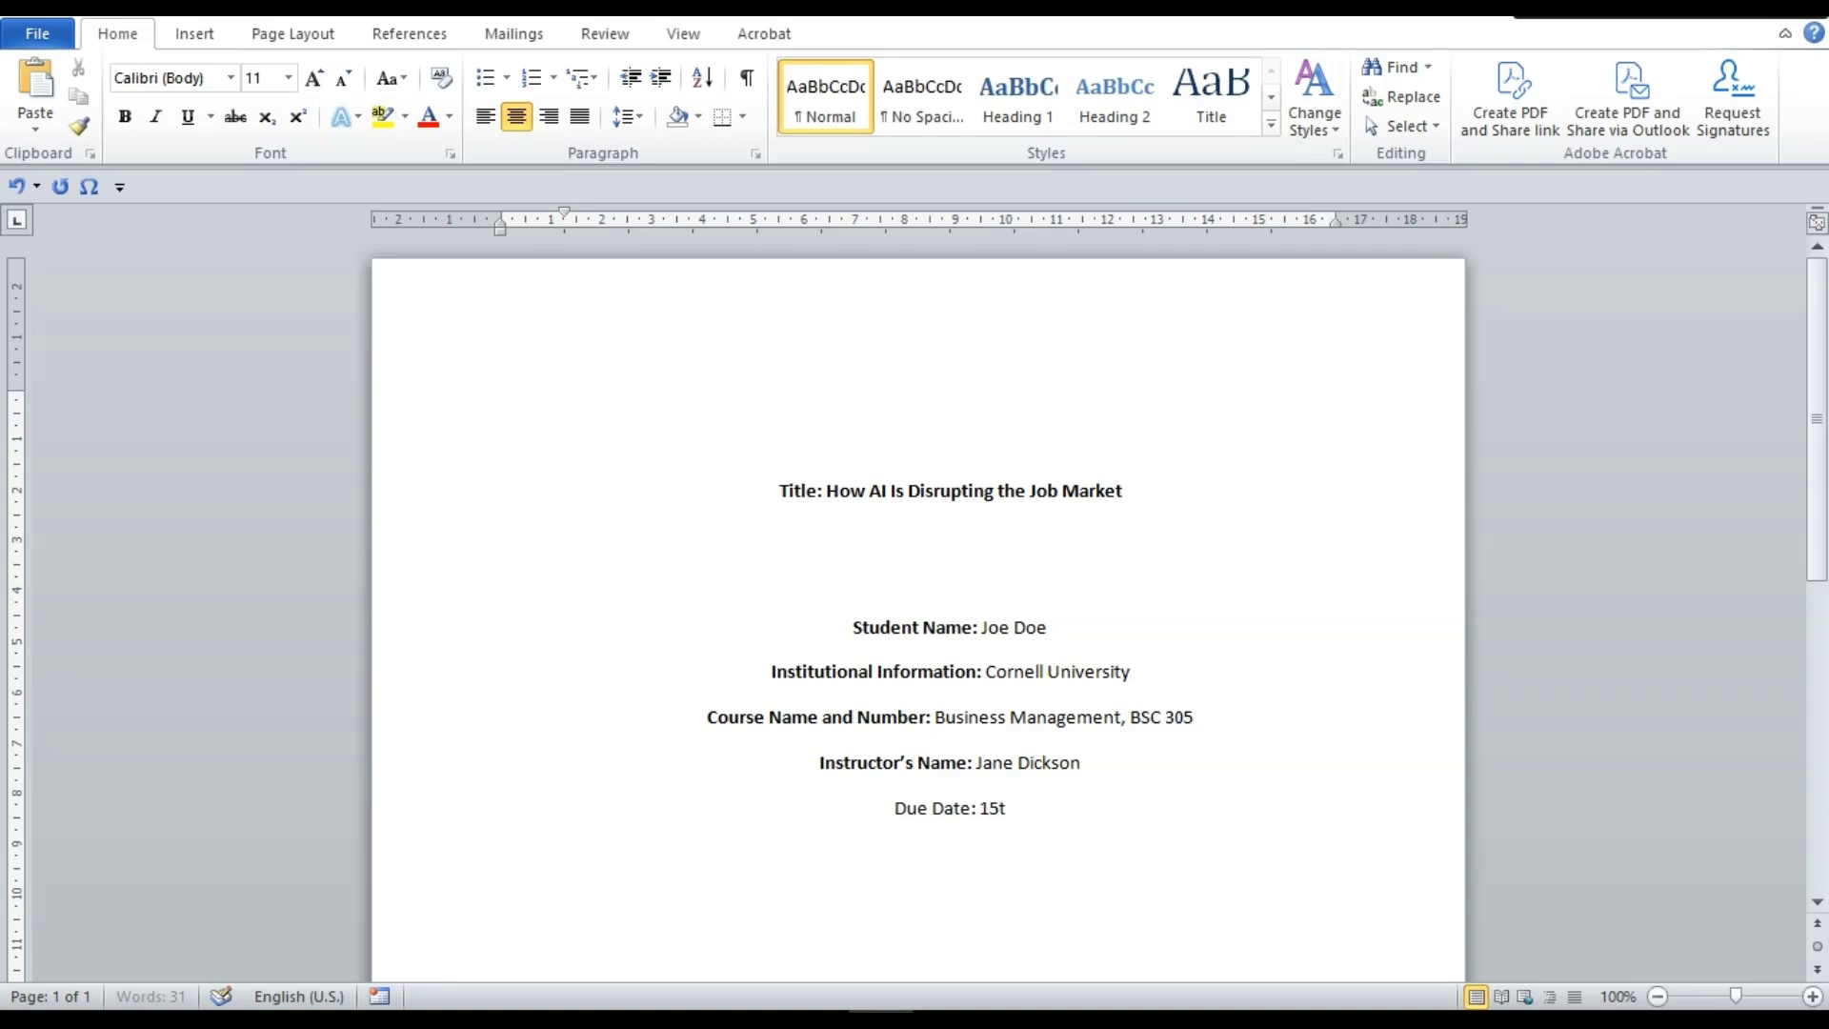
pyautogui.write('h Janu')
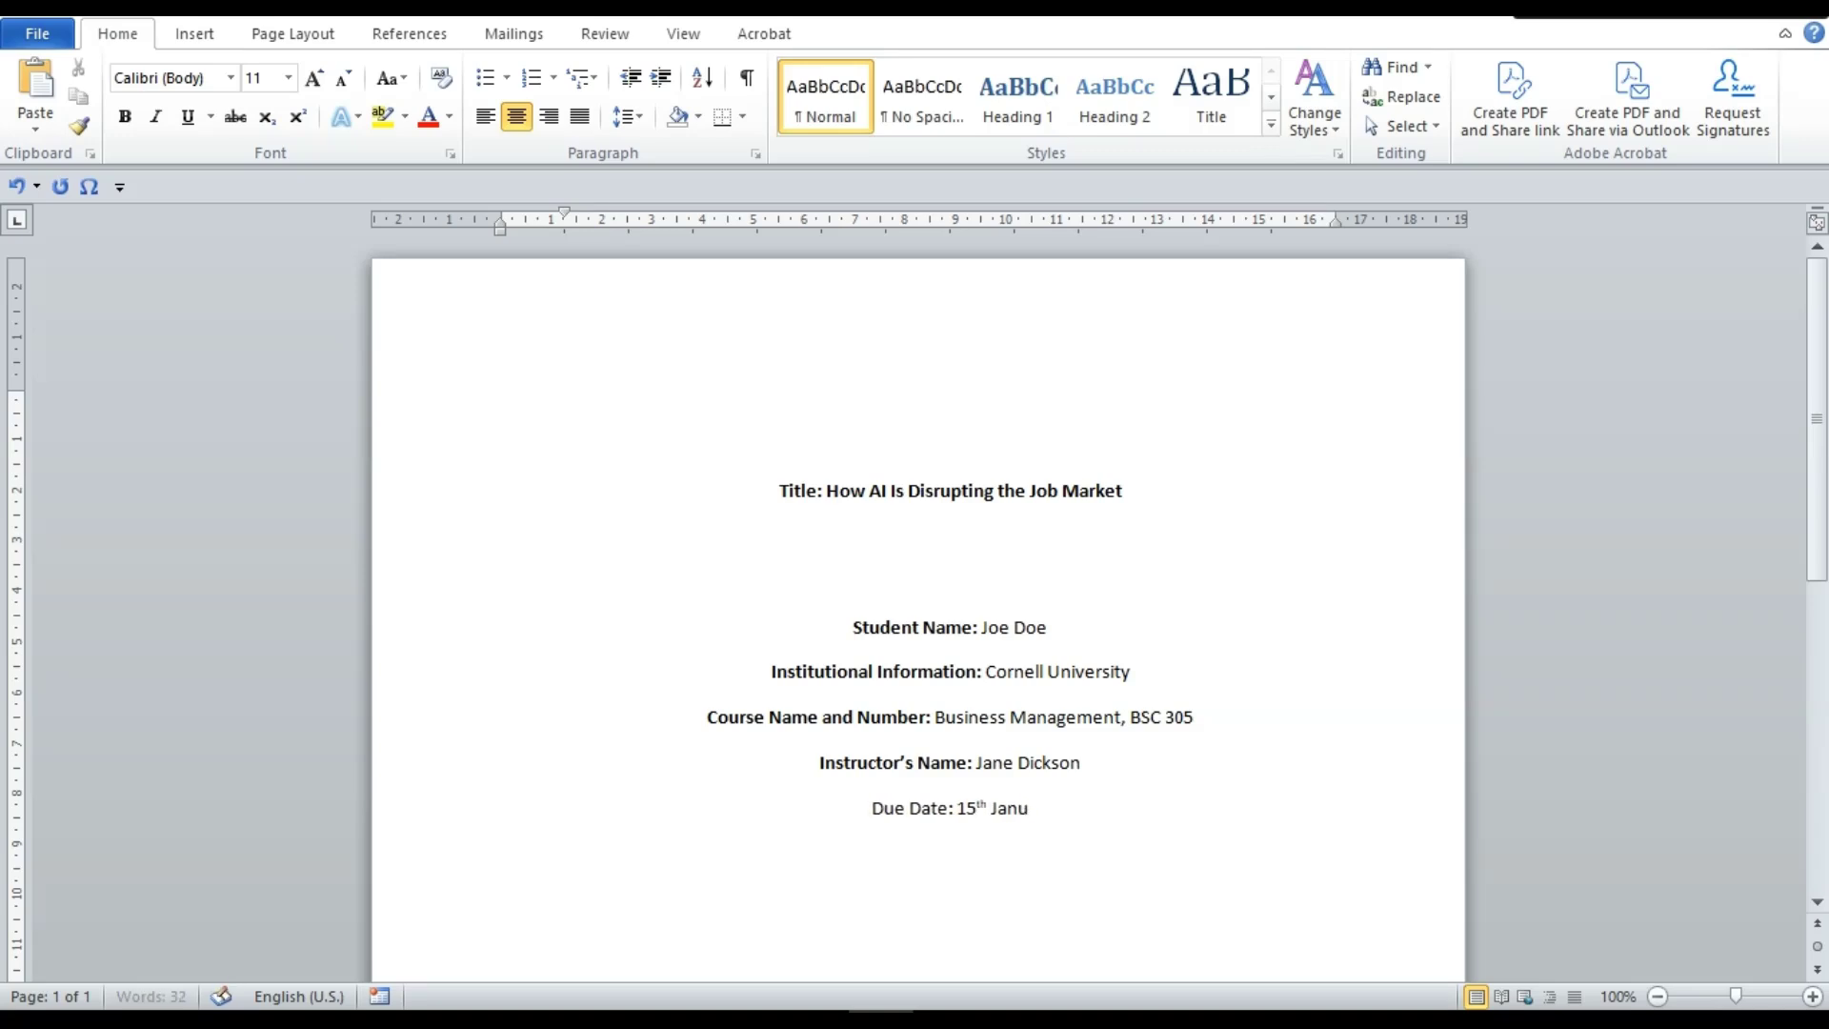
pyautogui.write('ary 202')
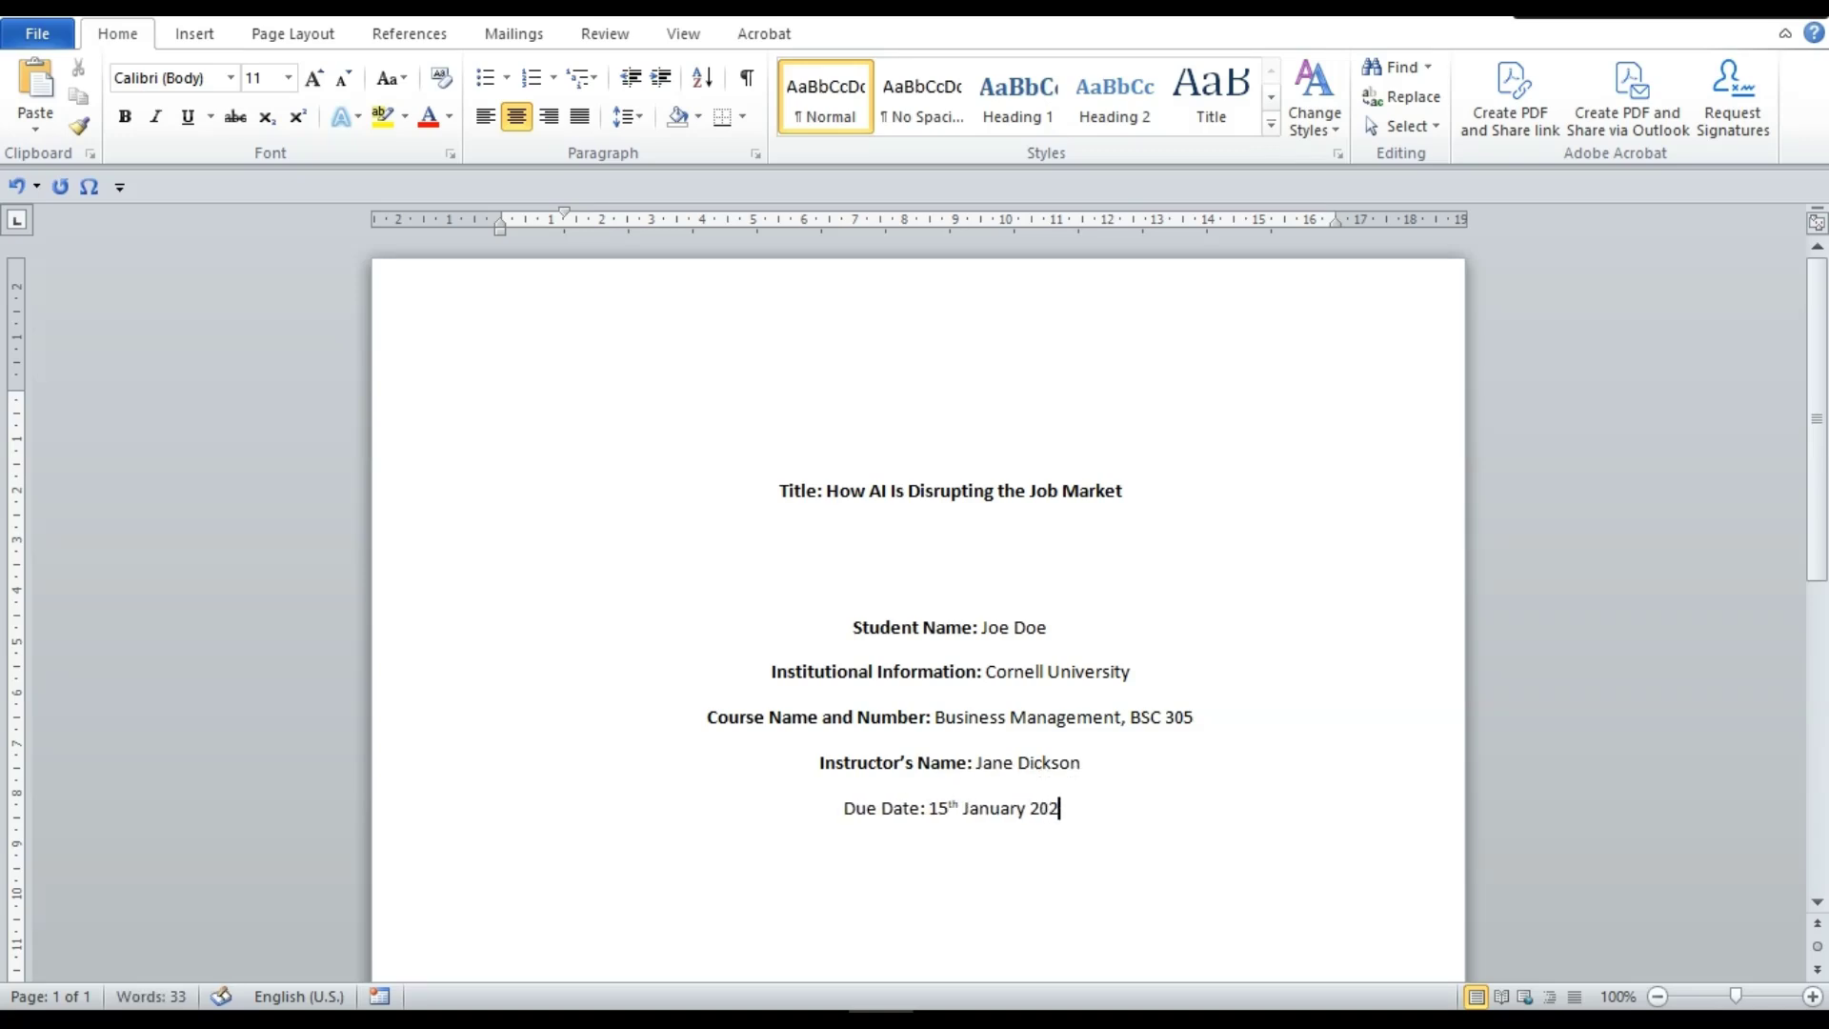
pyautogui.write('4')
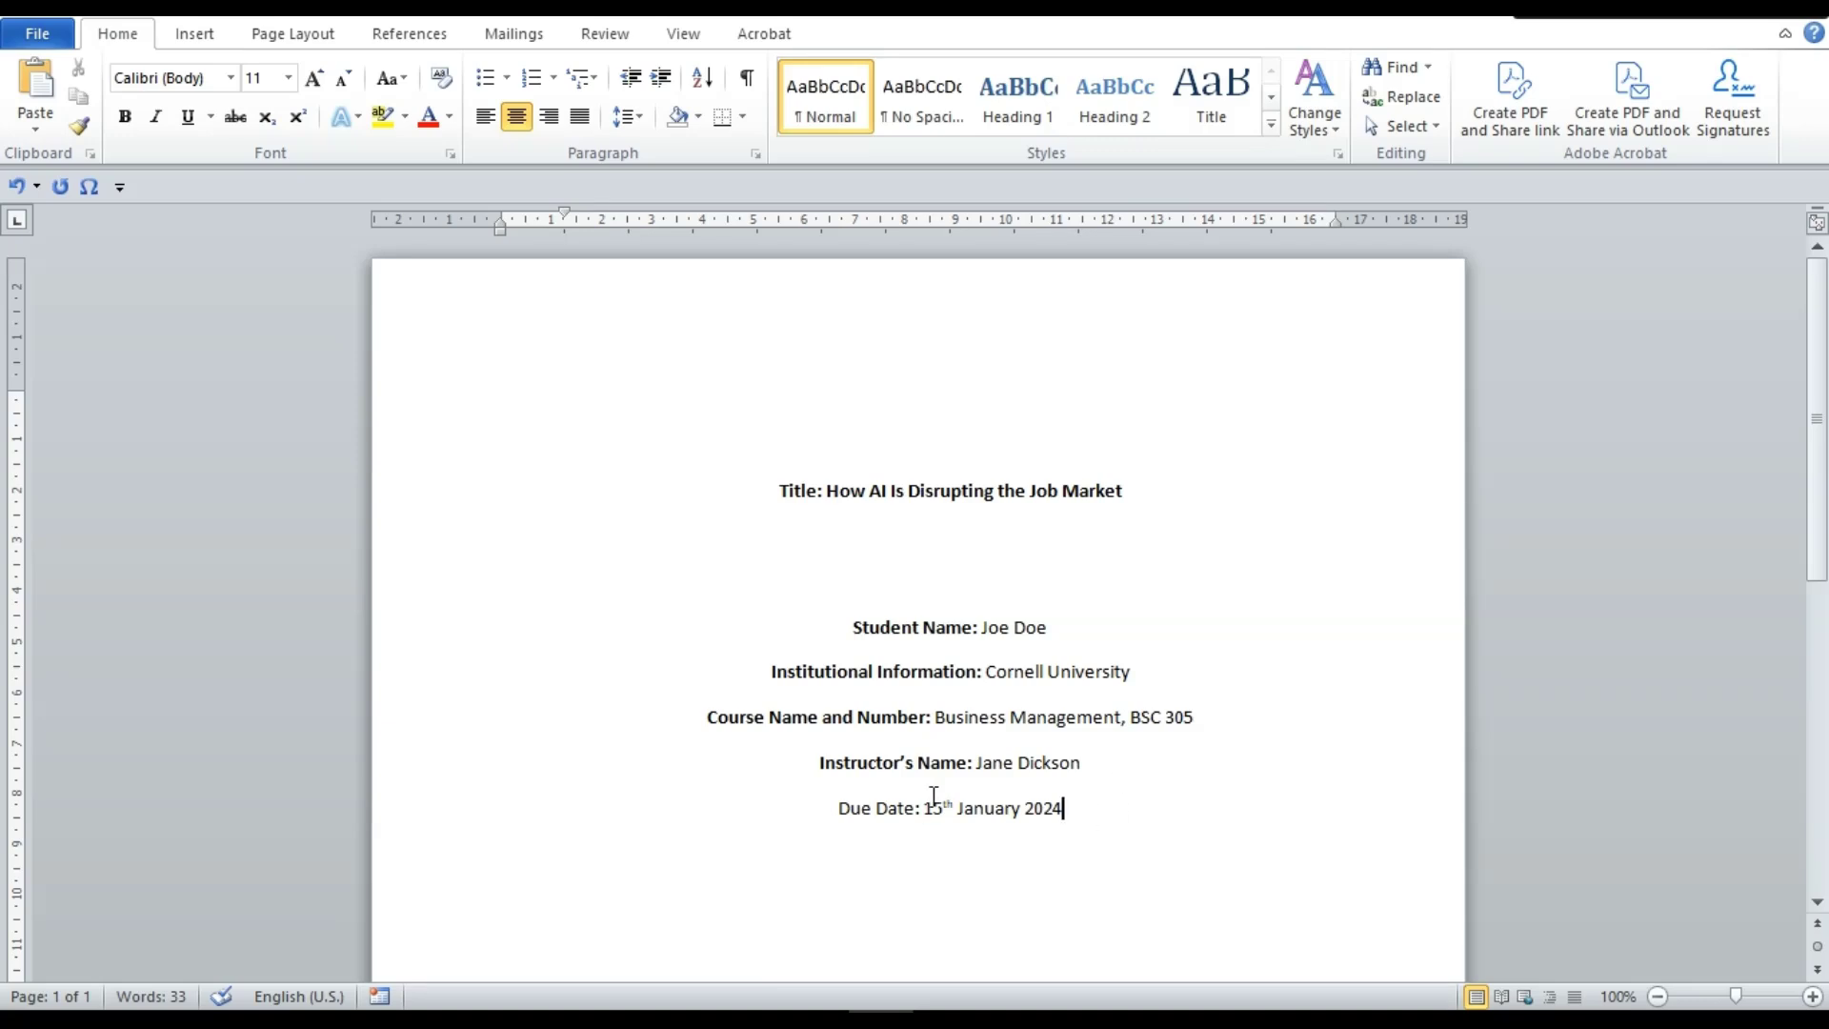
# Bold the 'Due Date:' label
pyautogui.click(918, 808)
pyautogui.press('Right')
pyautogui.hotkey('shift', 'Home')
pyautogui.hotkey('ctrl', 'b')
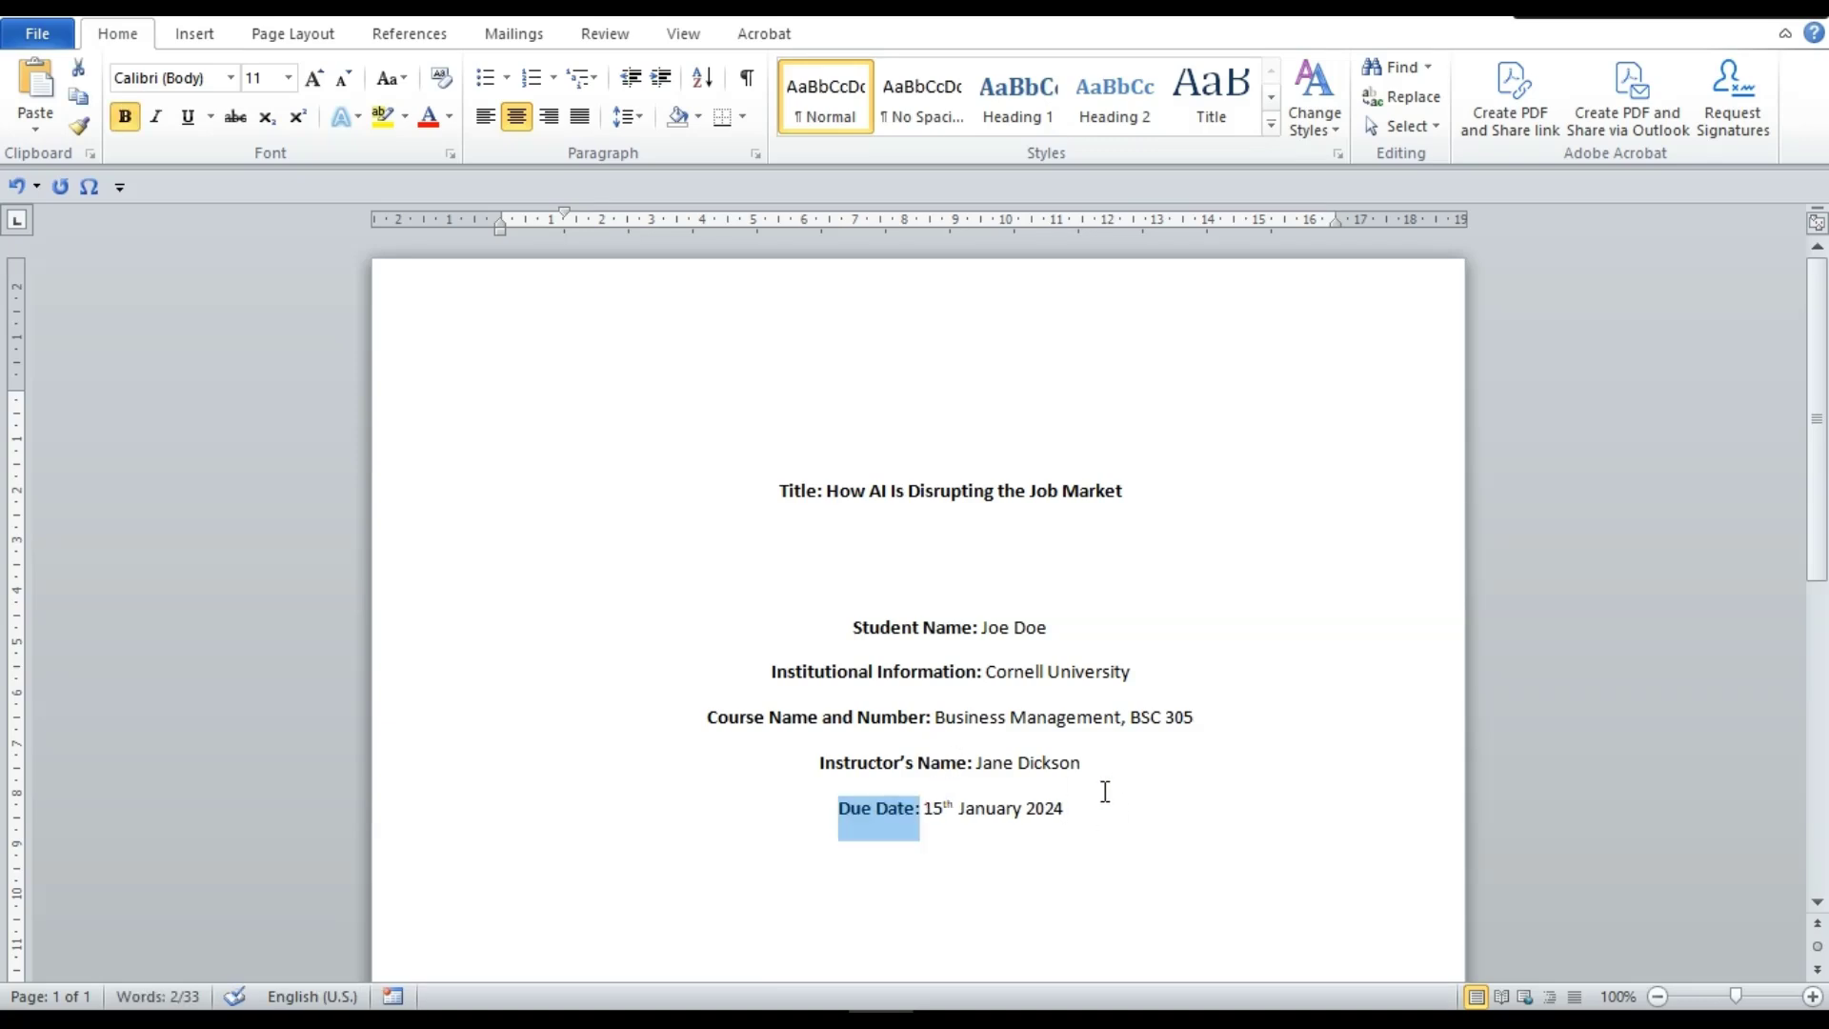
pyautogui.click(1071, 783)
pyautogui.click(1112, 812)
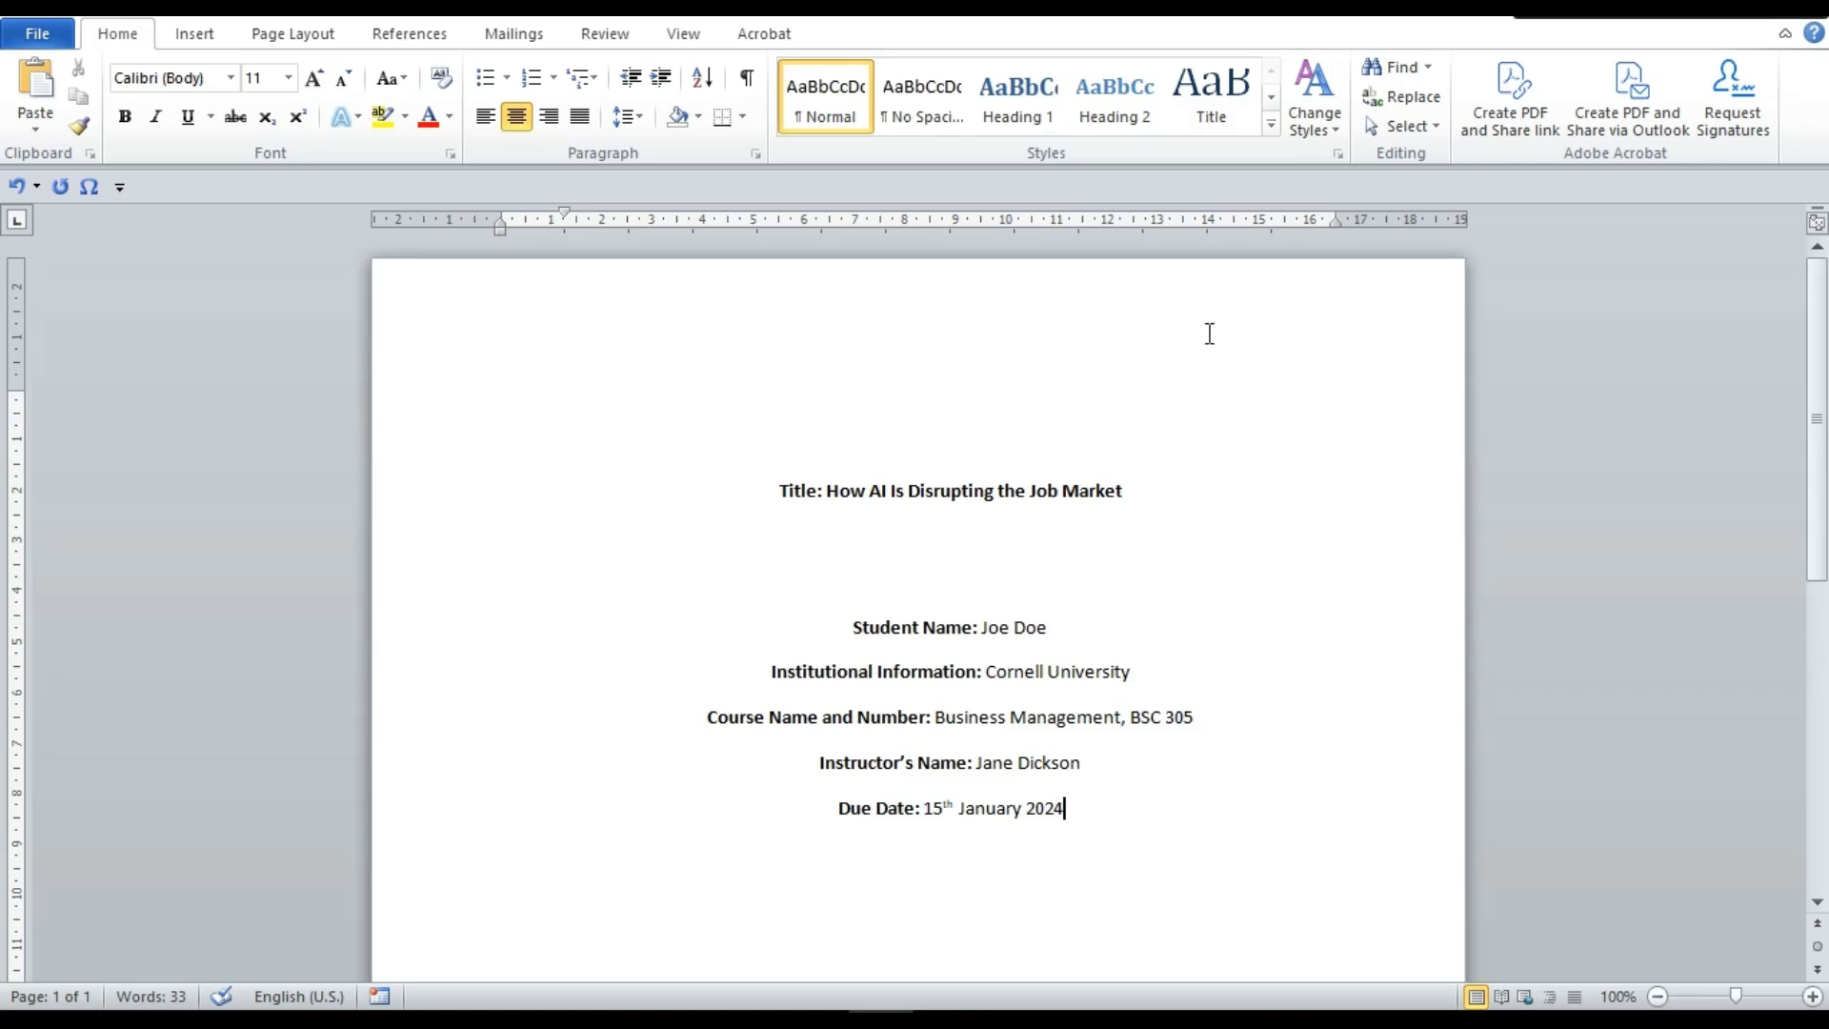
# Open the page header for editing, cancelling the Page Setup dialog that opened by mistake
pyautogui.doubleClick(1361, 291)
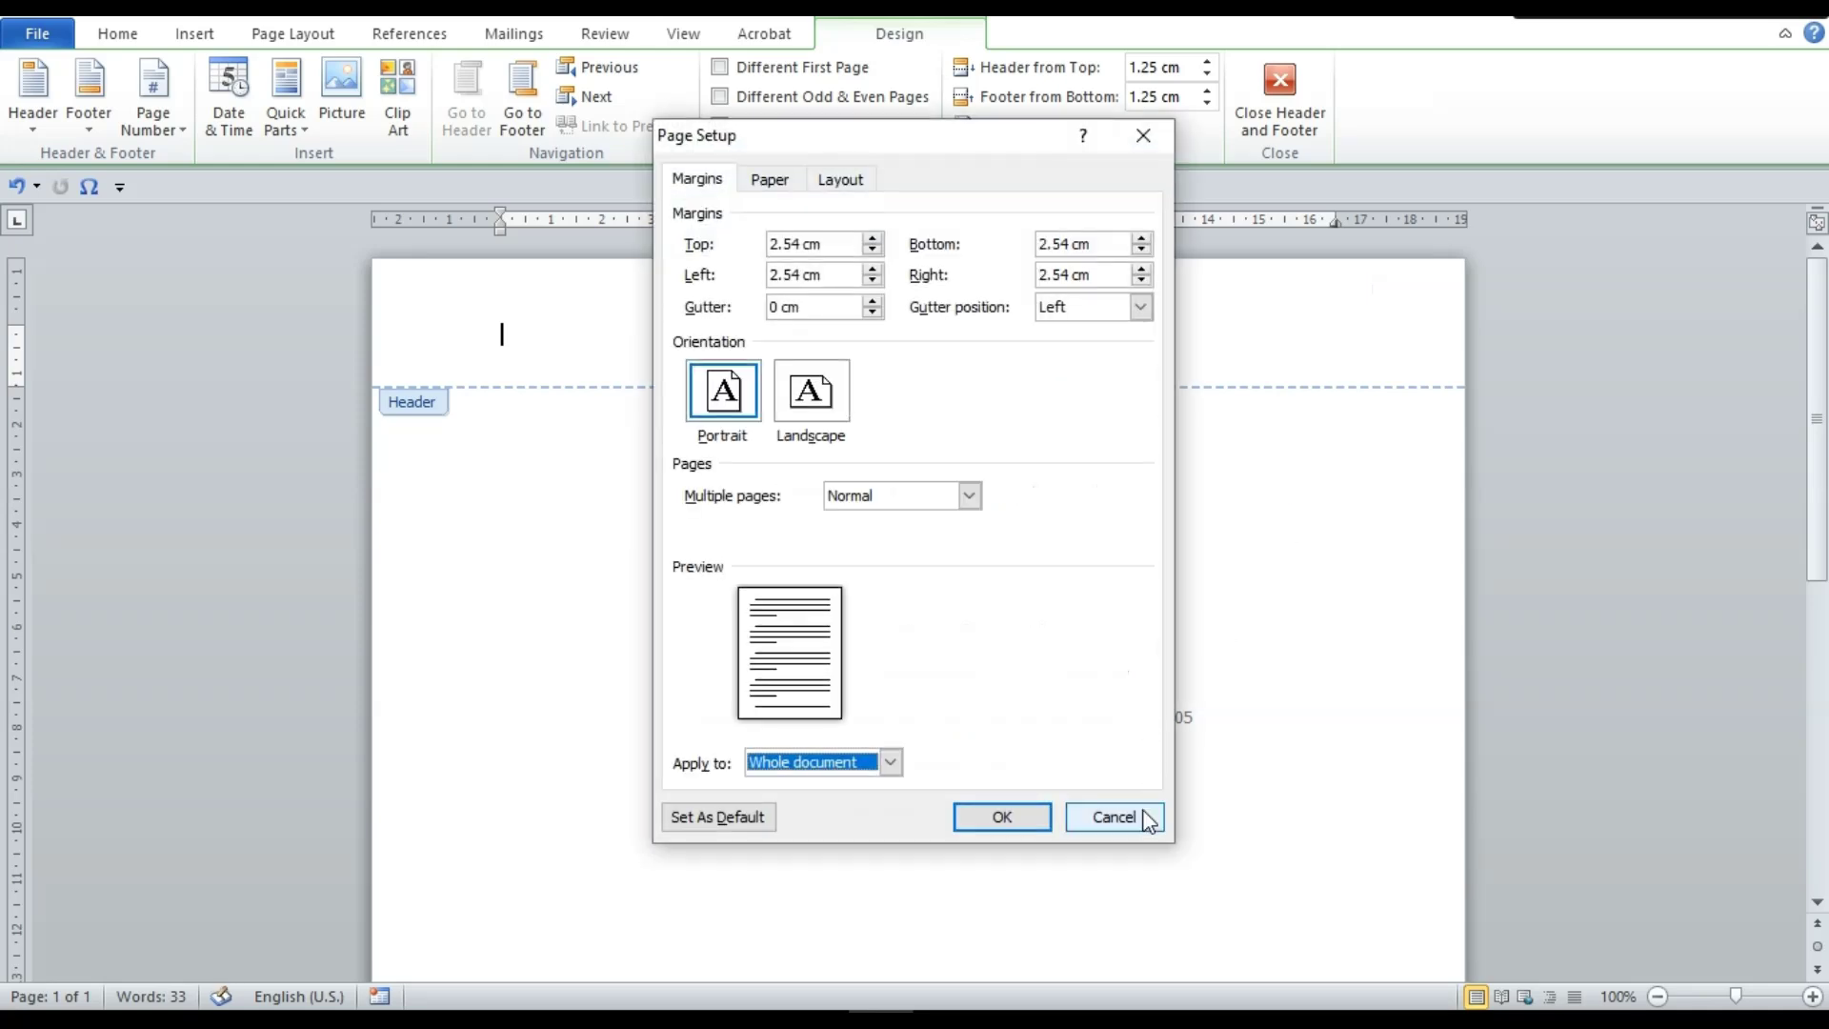
pyautogui.click(1148, 820)
pyautogui.doubleClick(1322, 544)
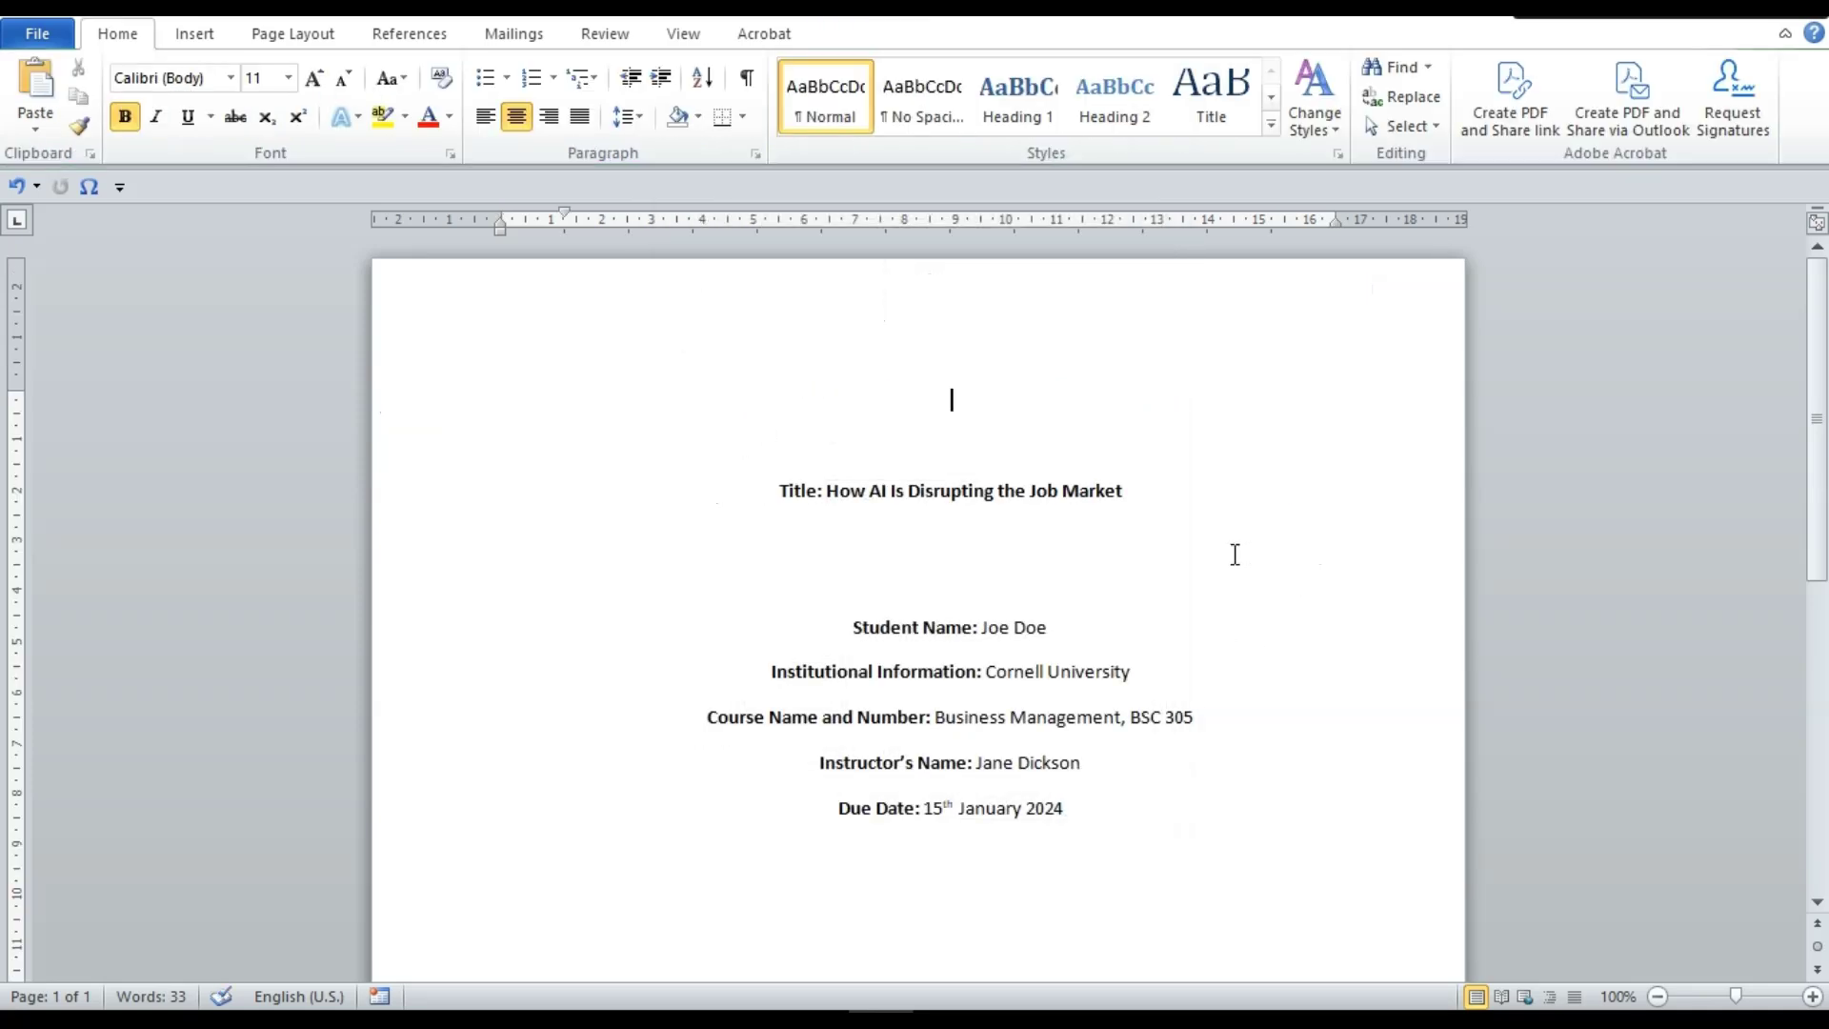
pyautogui.doubleClick(1386, 301)
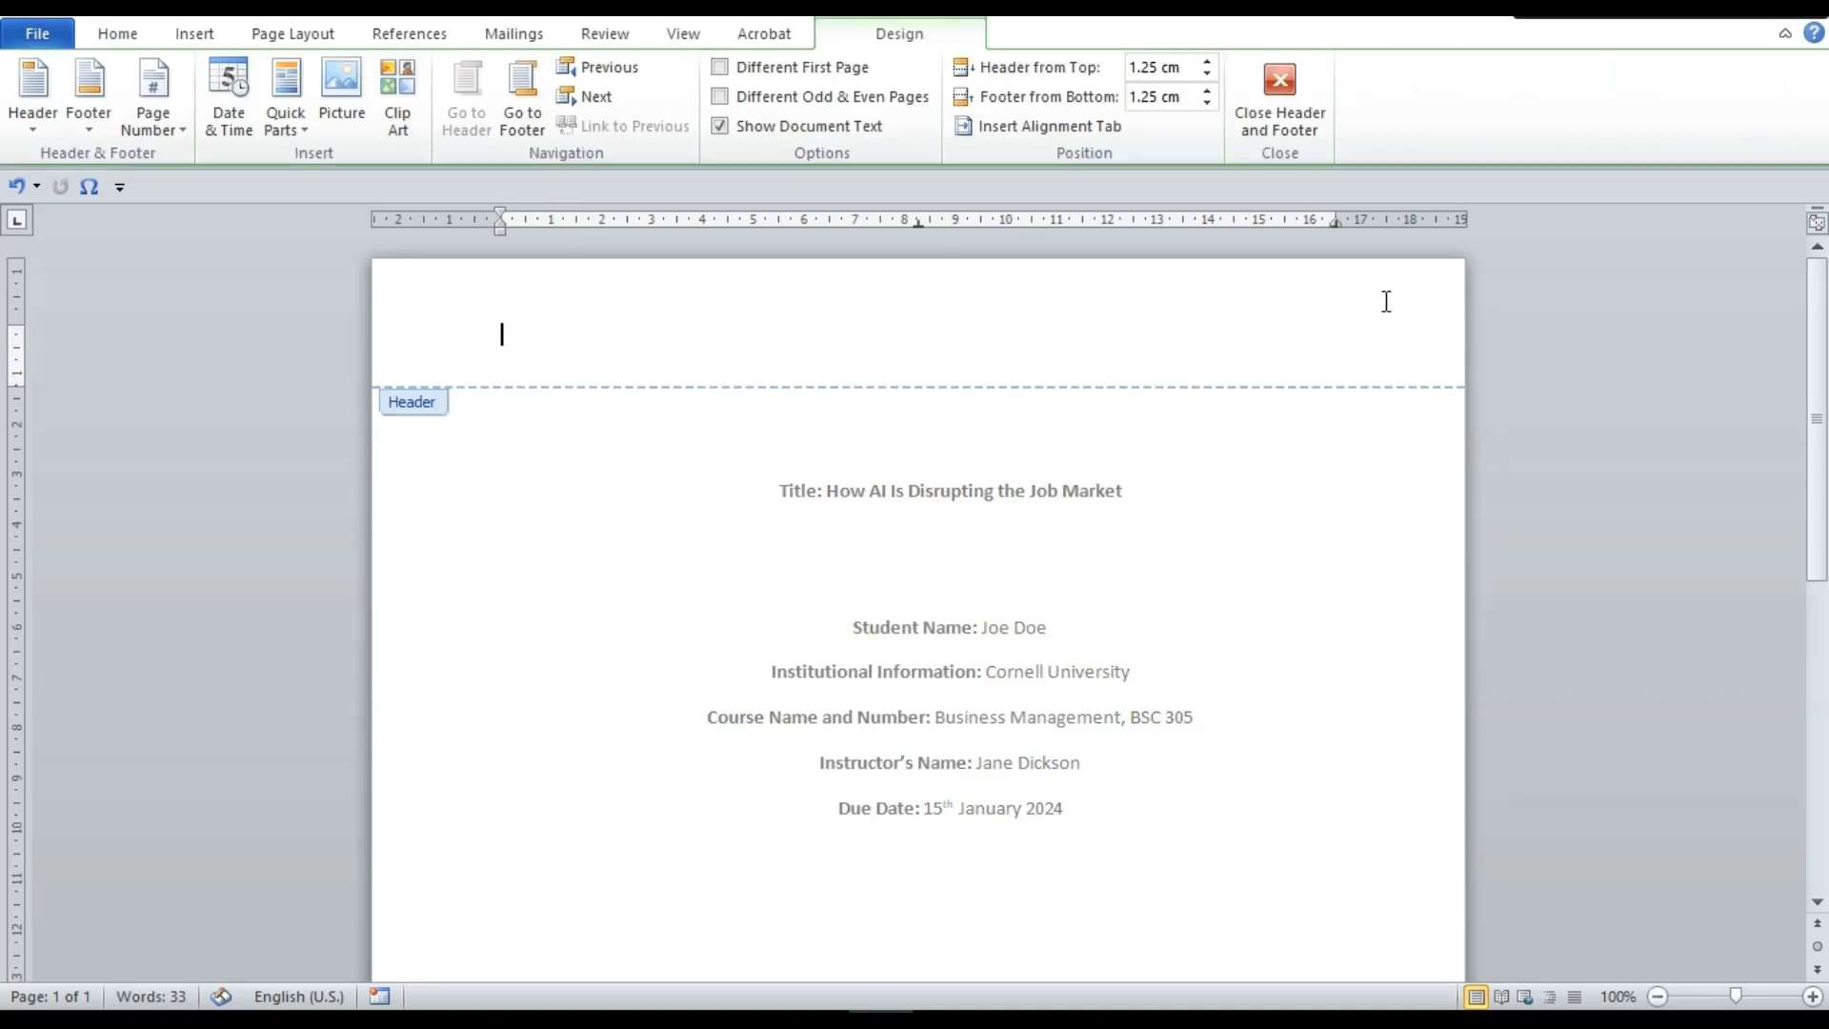
# Insert a Plain Number page number at the top of the page
pyautogui.click(169, 133)
pyautogui.click(170, 133)
pyautogui.click(169, 134)
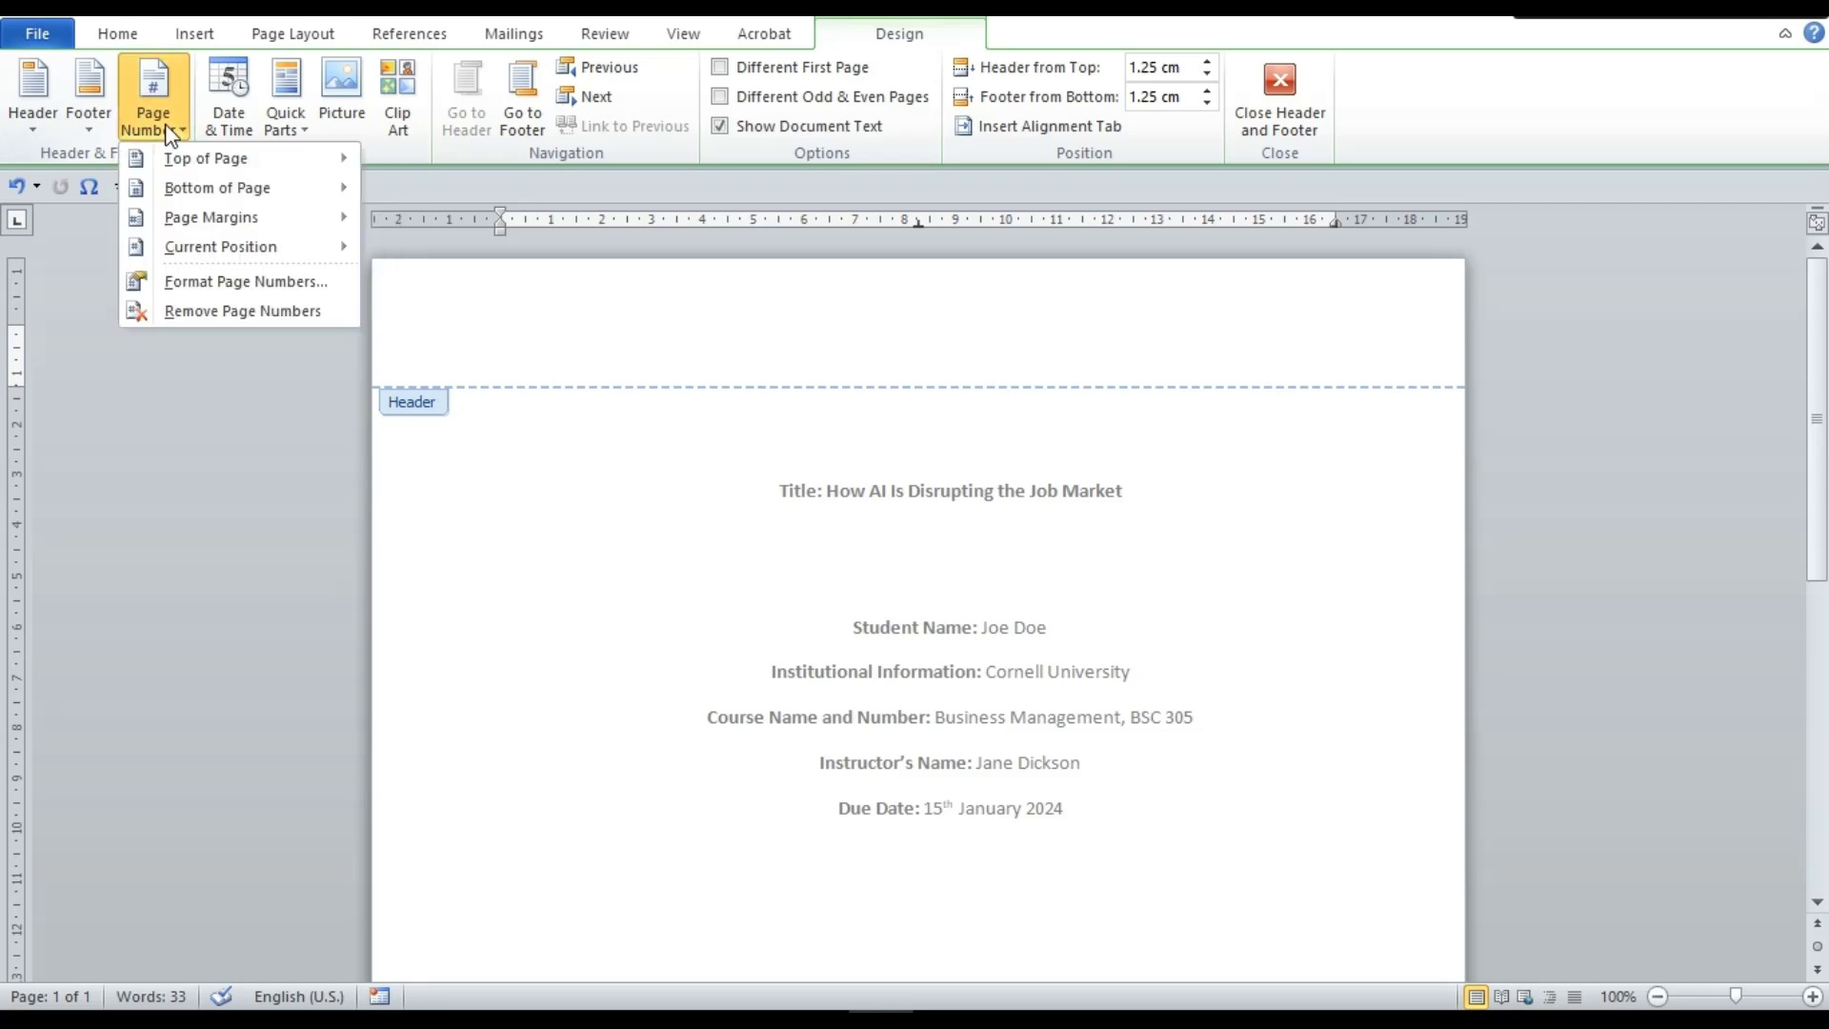
pyautogui.moveTo(211, 160)
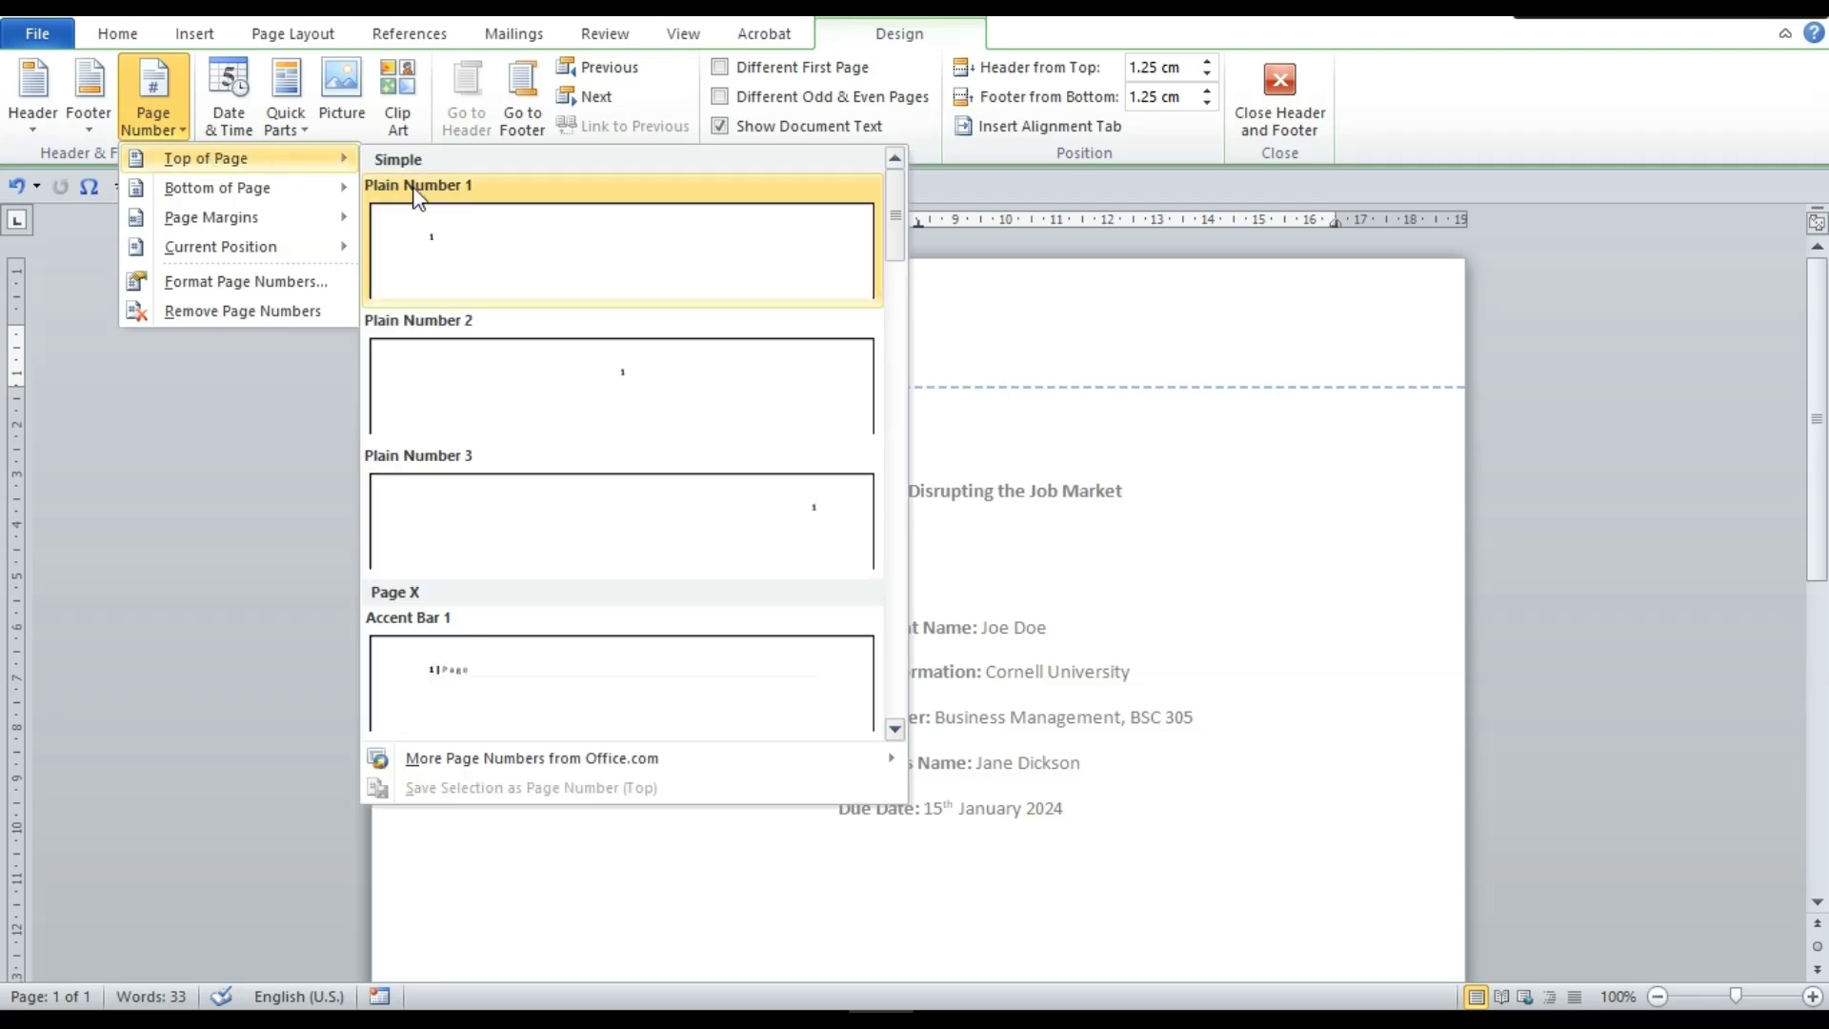
pyautogui.click(523, 524)
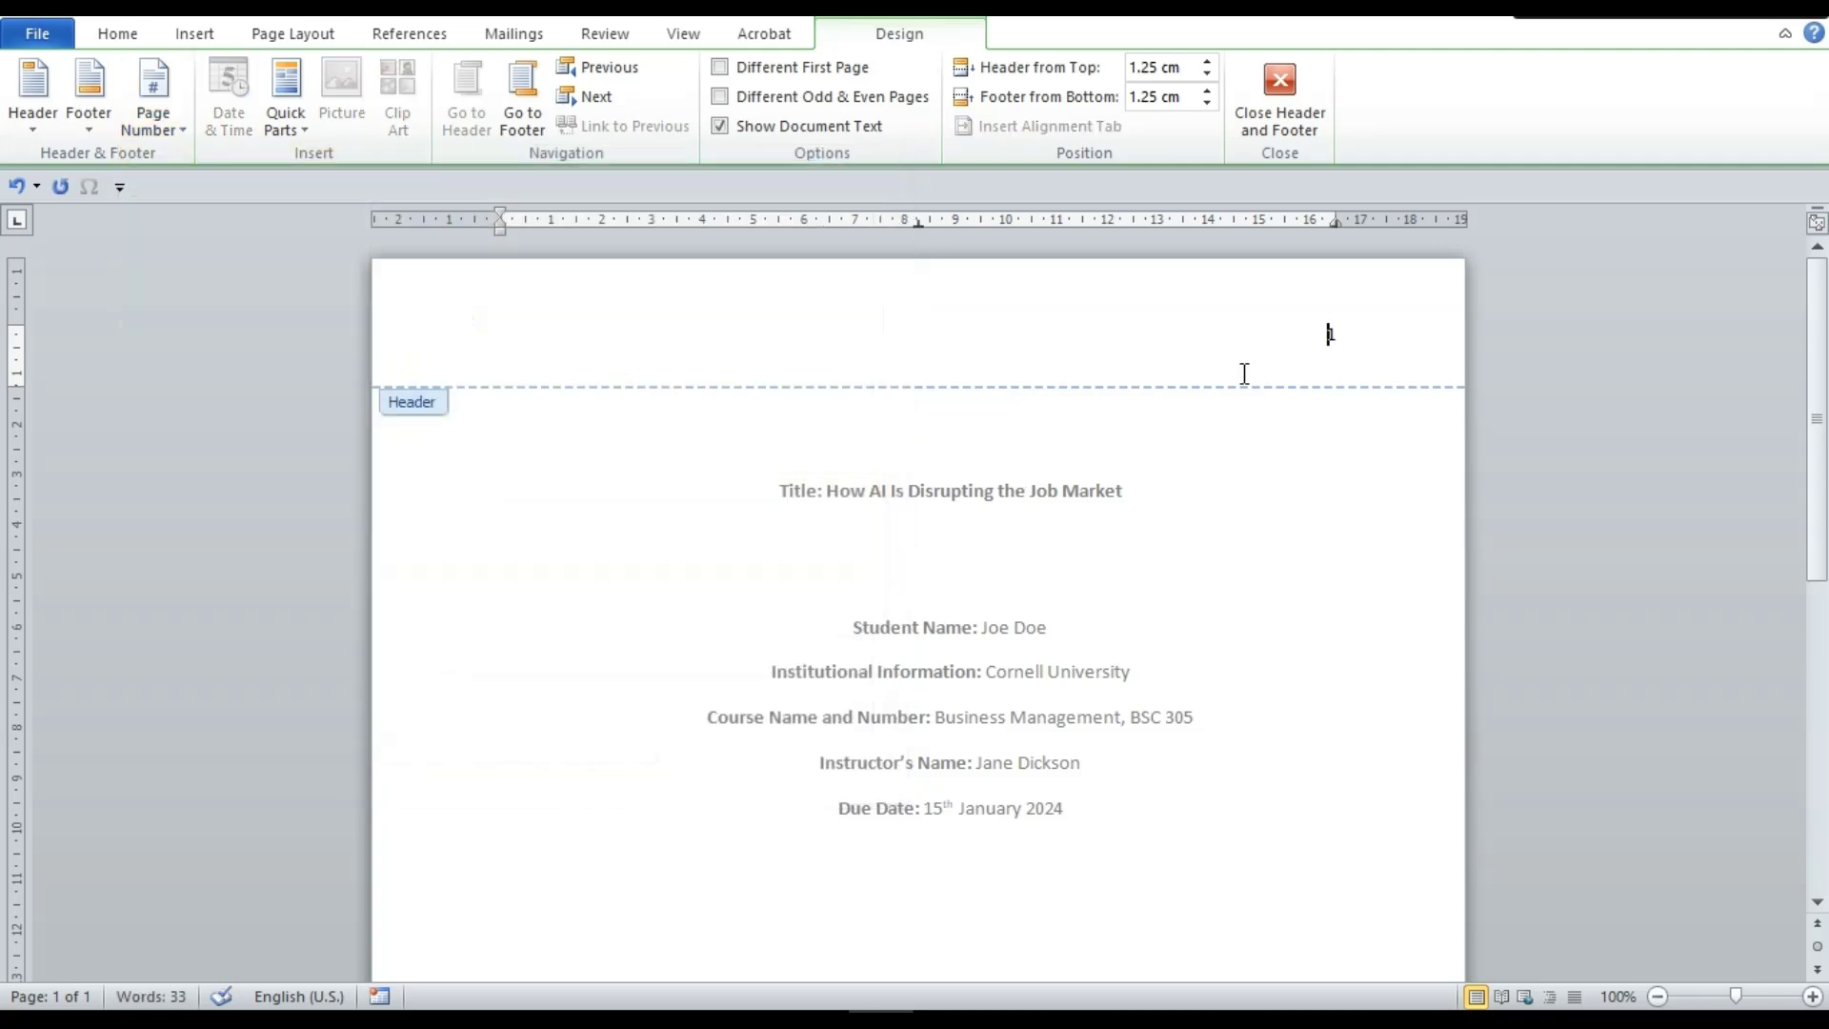
# Set the header page number '1' to Times New Roman, size 12
pyautogui.doubleClick(1351, 337)
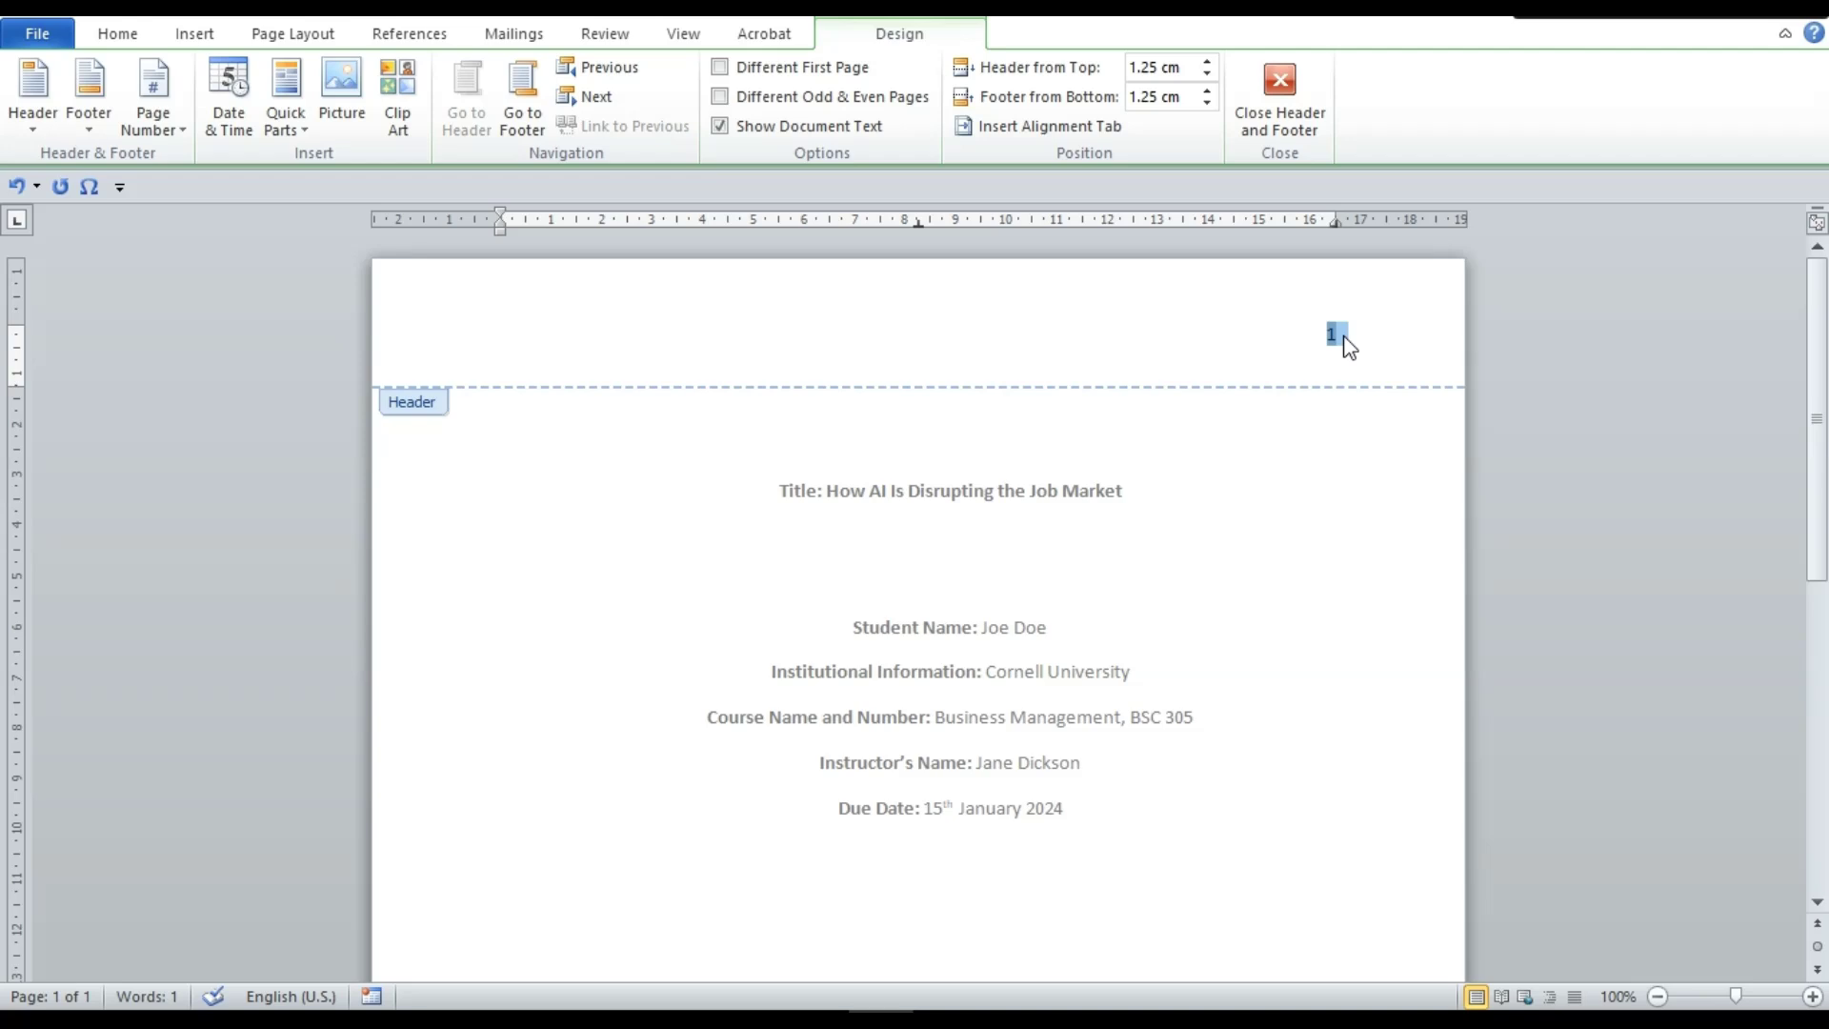
pyautogui.rightClick(1344, 343)
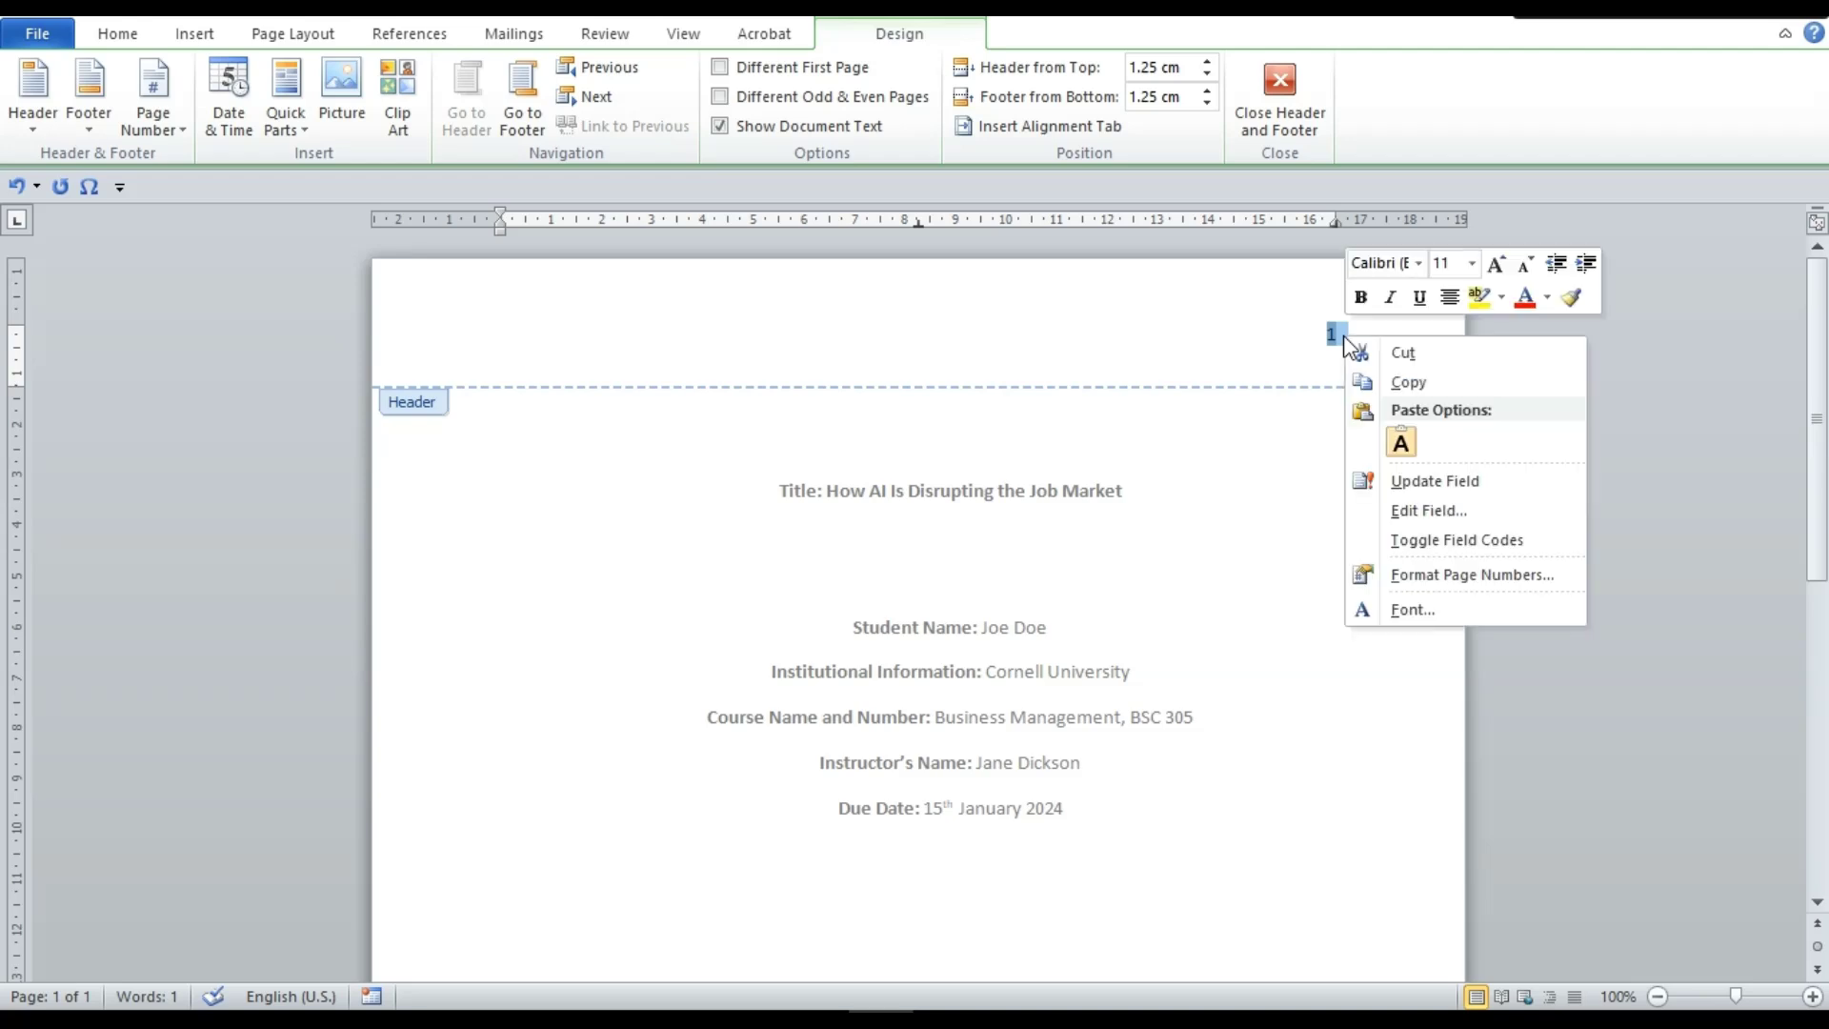
pyautogui.click(1416, 264)
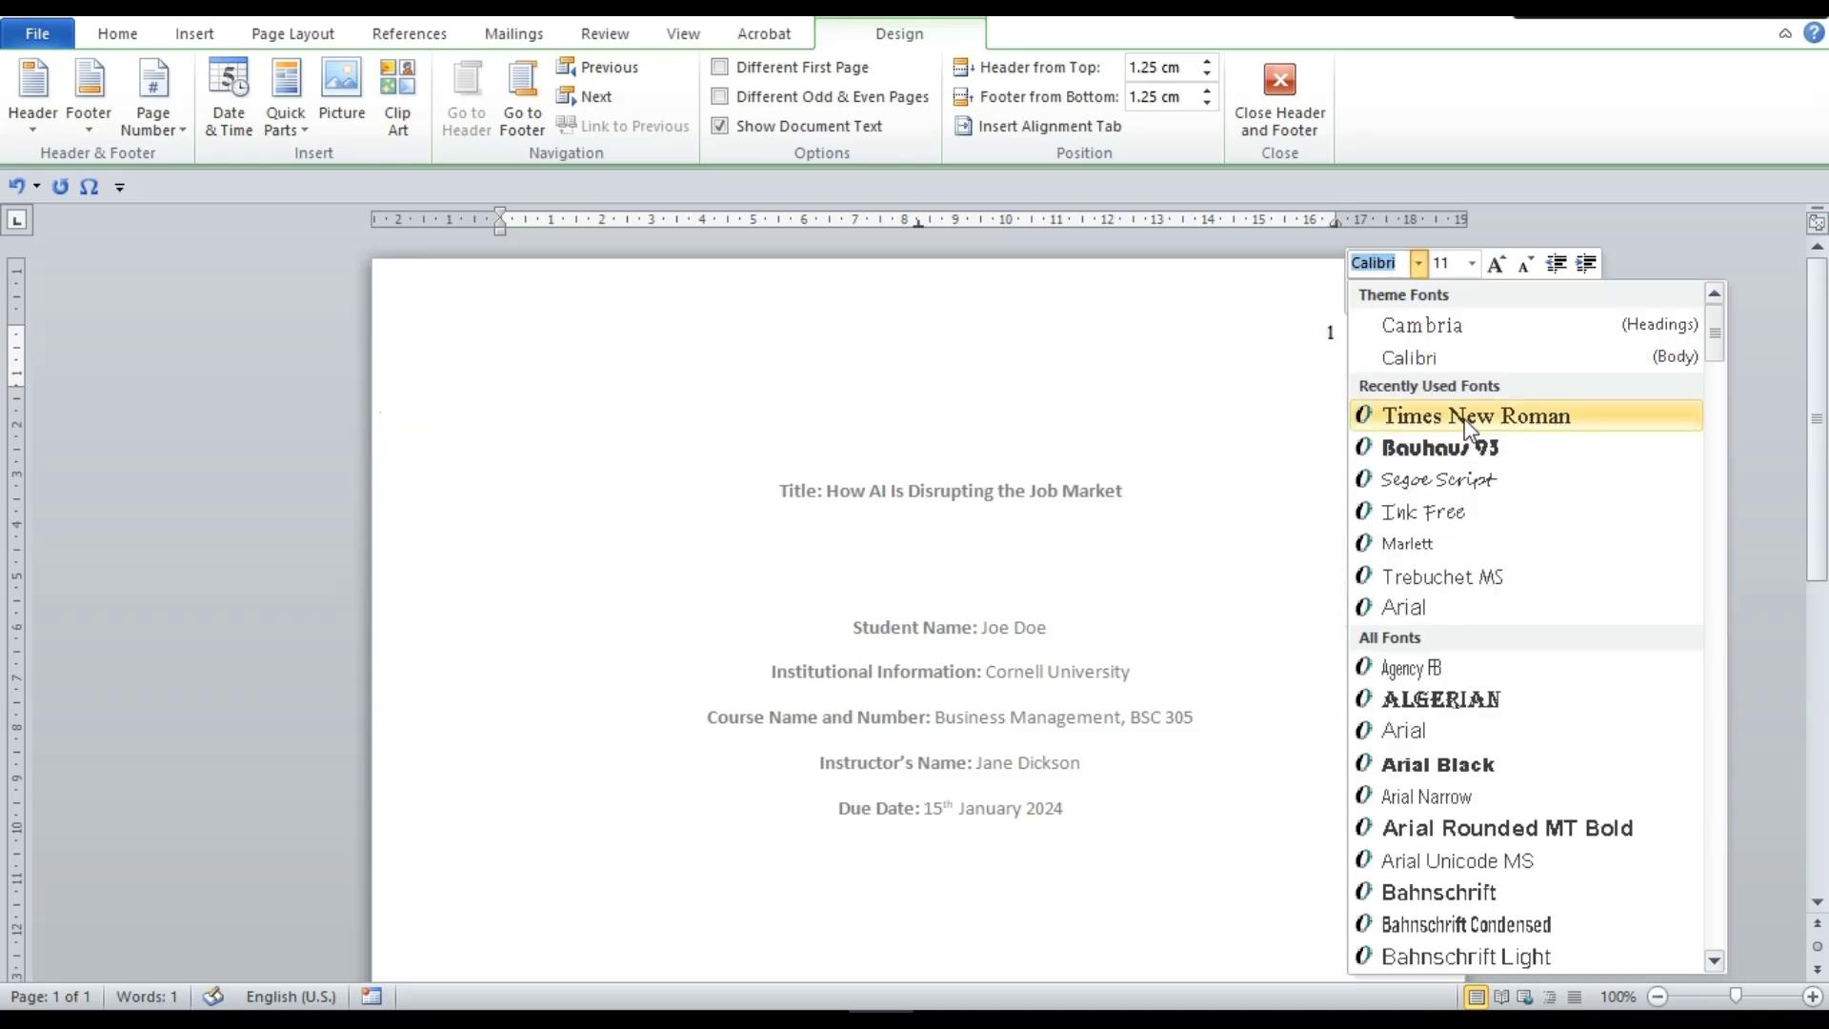
pyautogui.click(1381, 415)
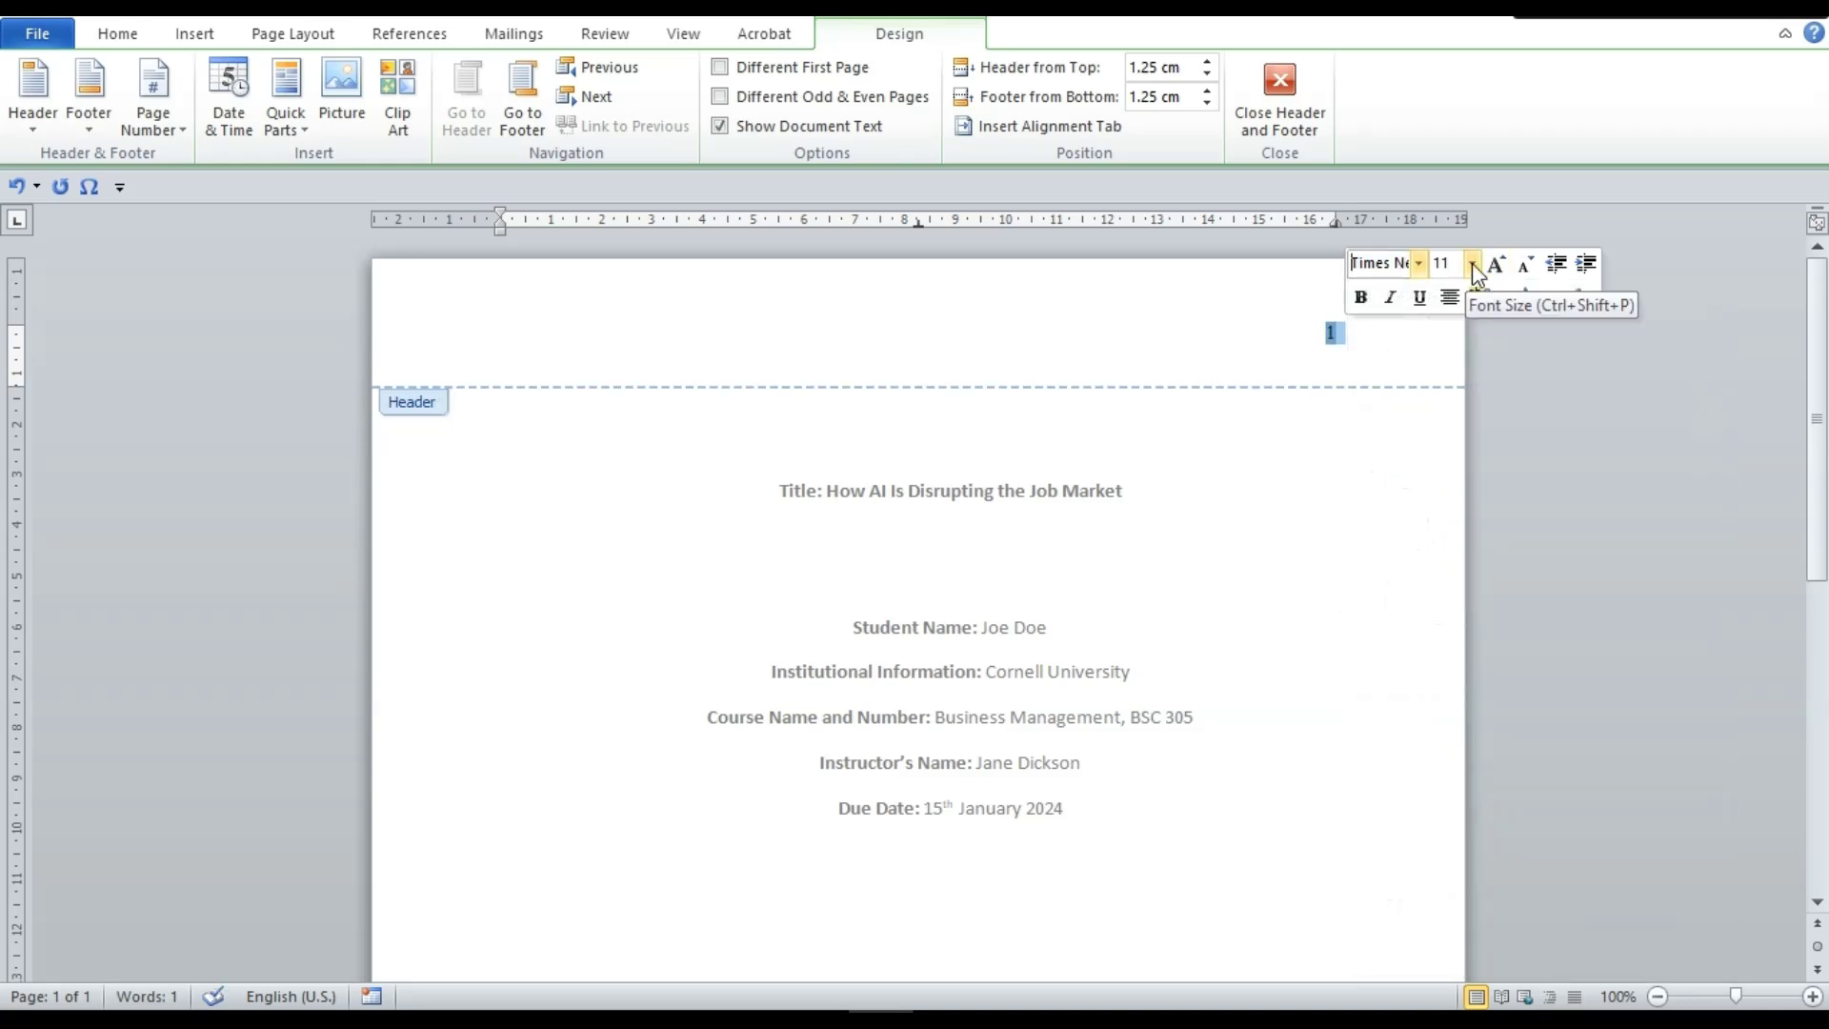
pyautogui.click(1471, 263)
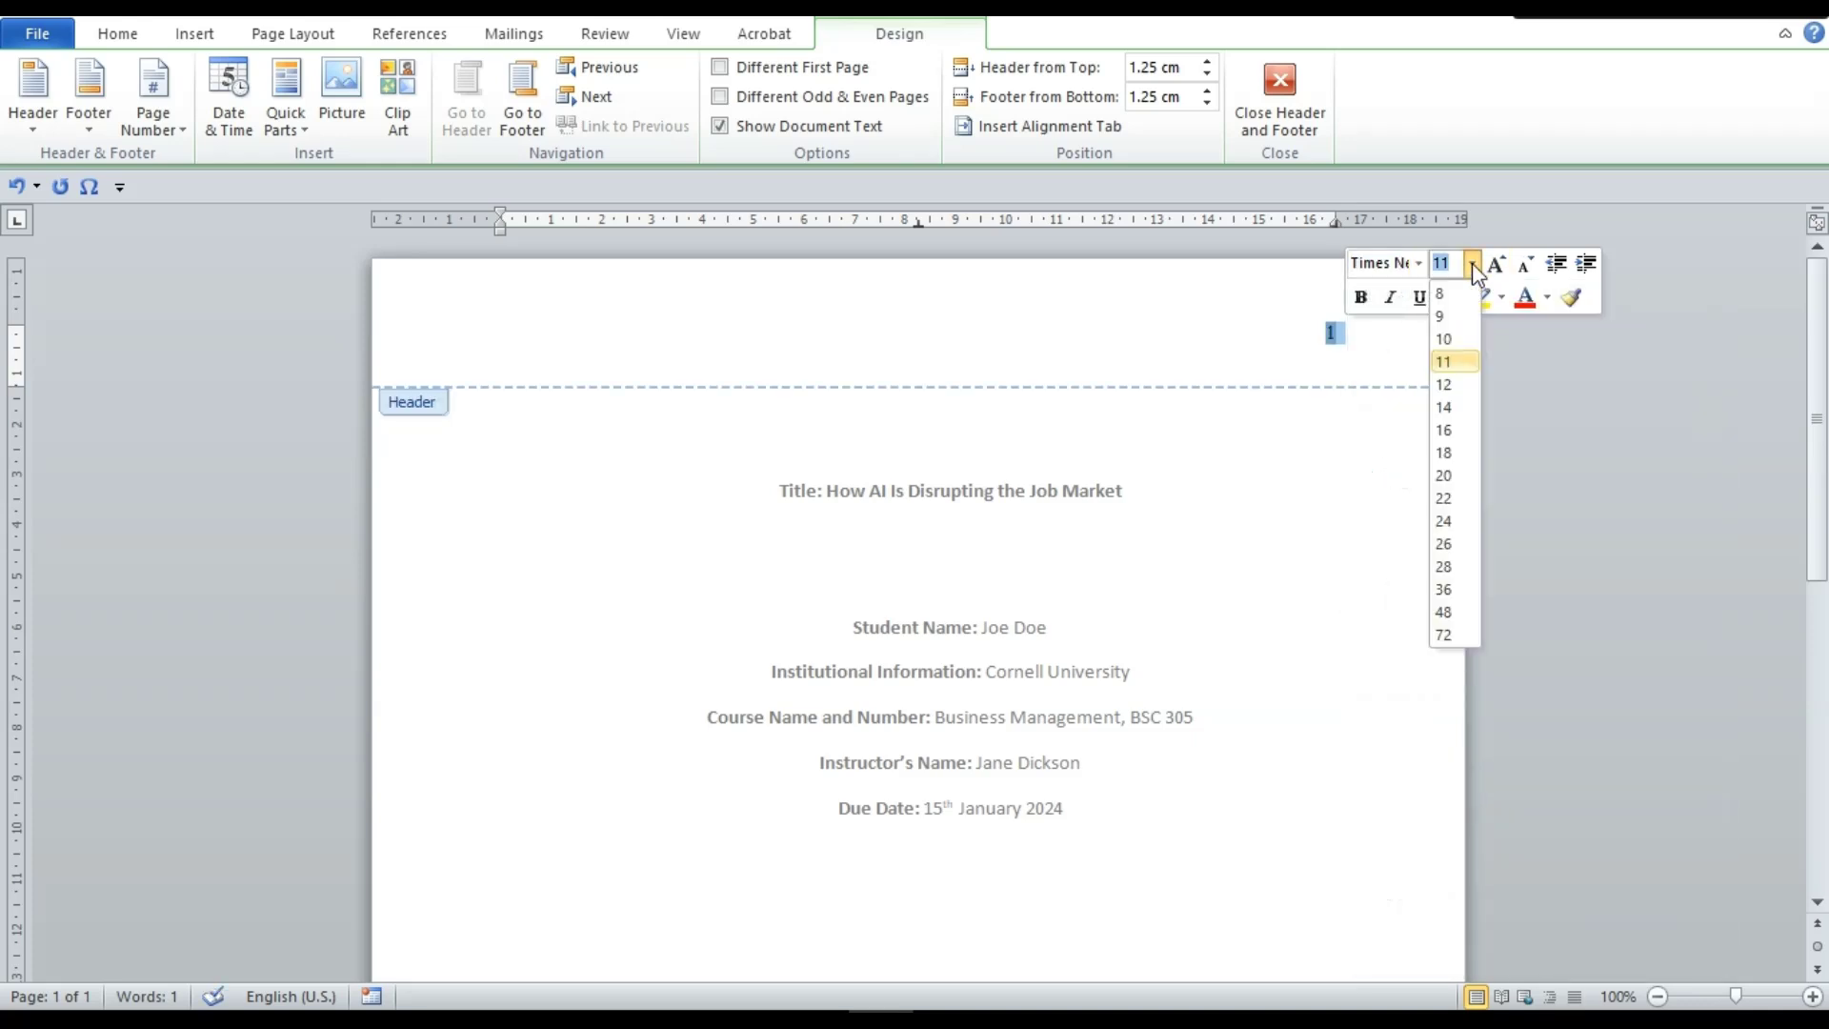
pyautogui.click(1445, 385)
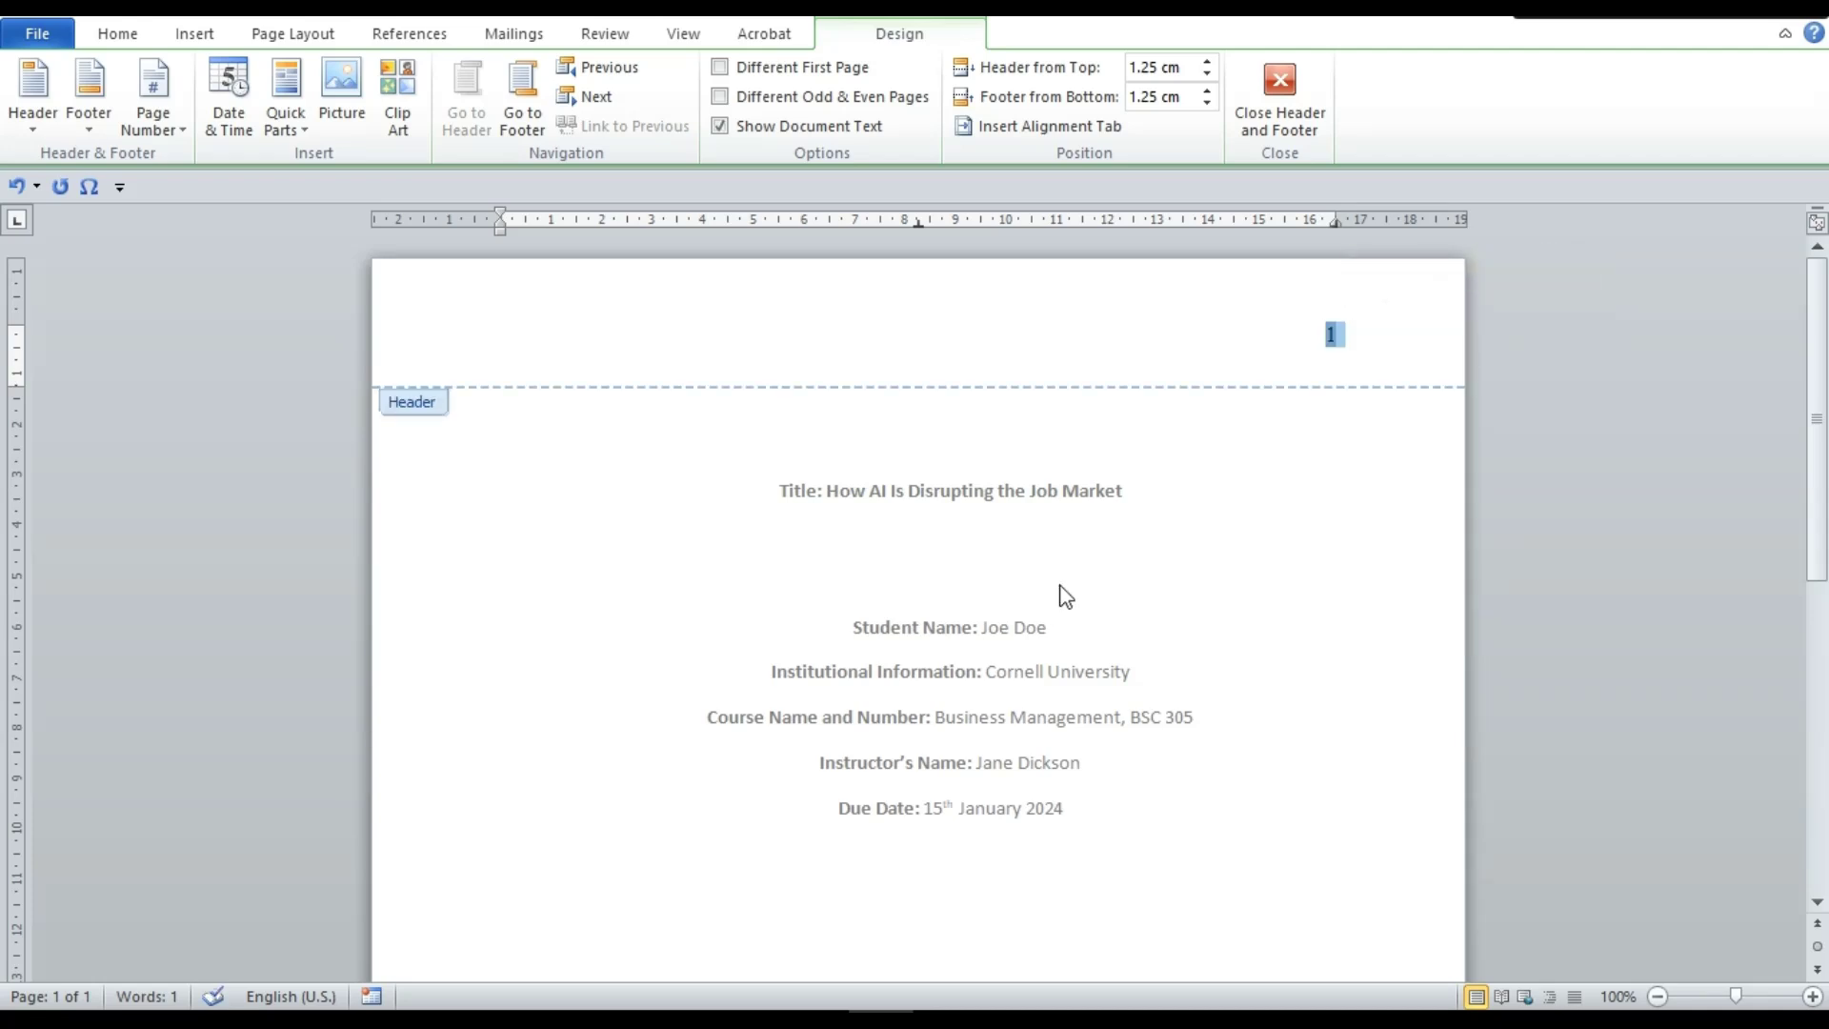
pyautogui.doubleClick(1065, 597)
# Set all title-page body text to Times New Roman, size 12
pyautogui.moveTo(1088, 815); pyautogui.dragTo(872, 513)
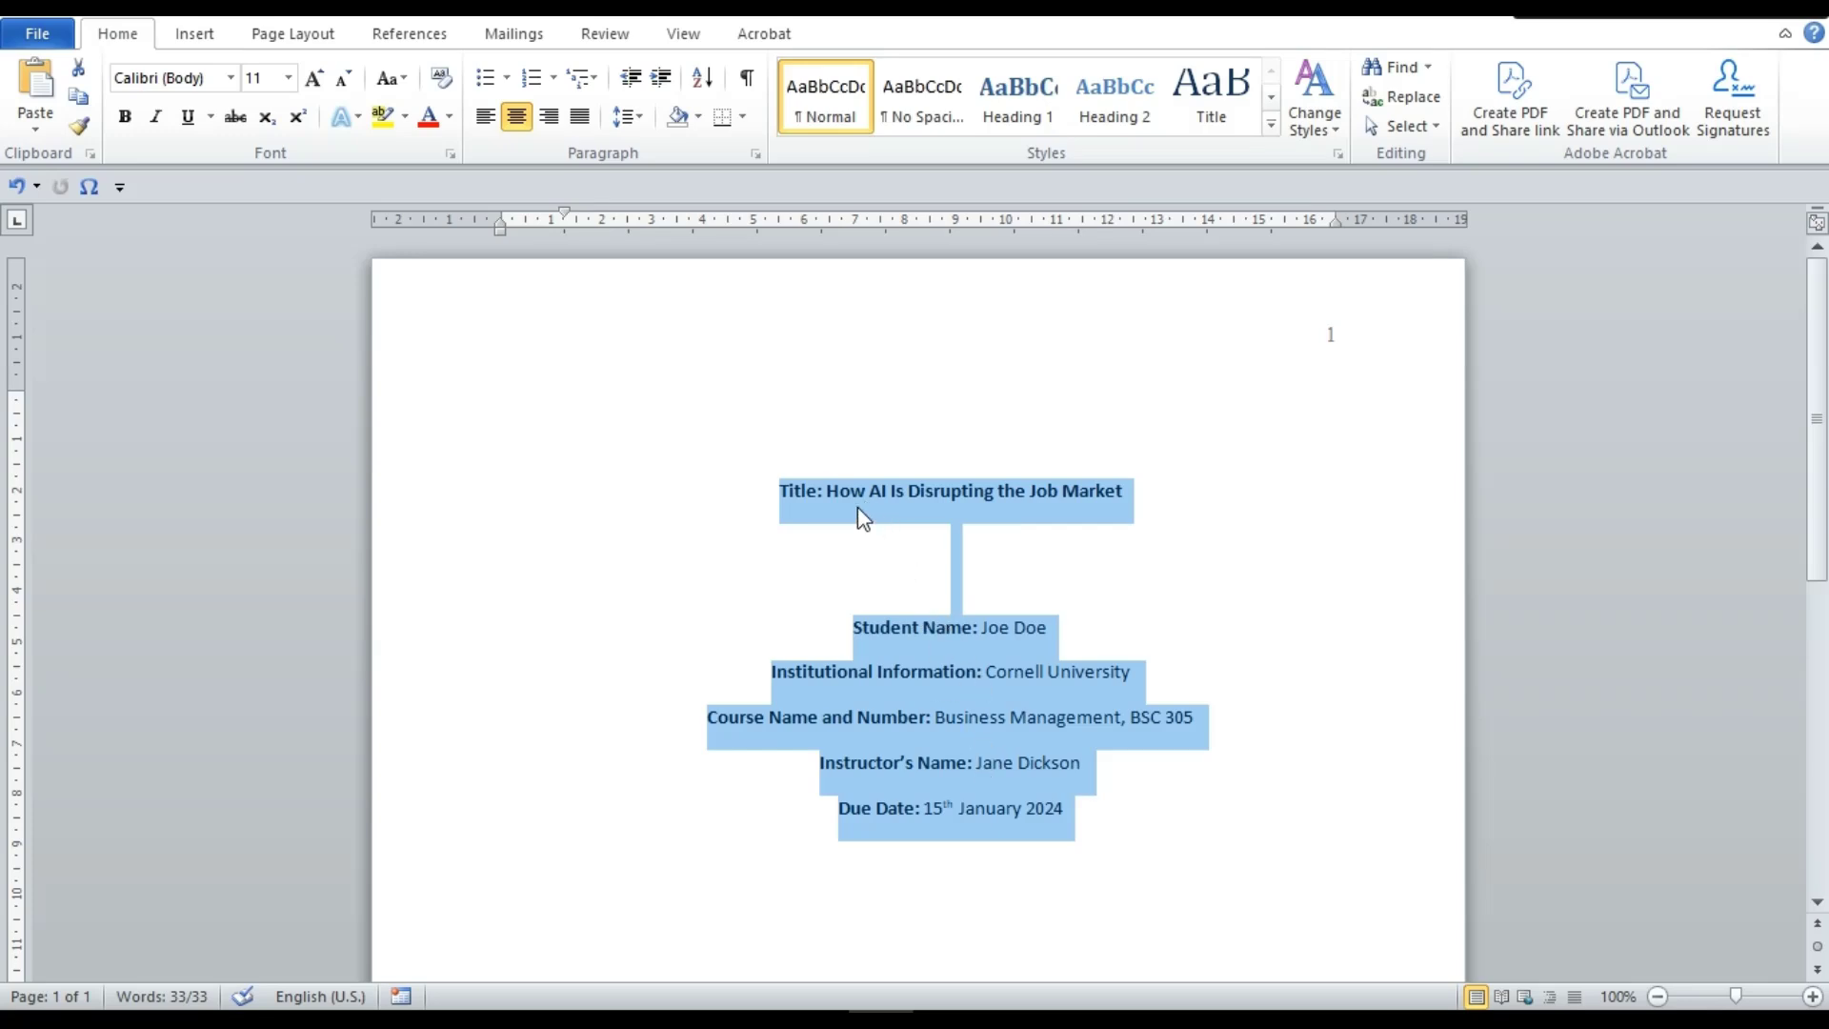
pyautogui.click(231, 80)
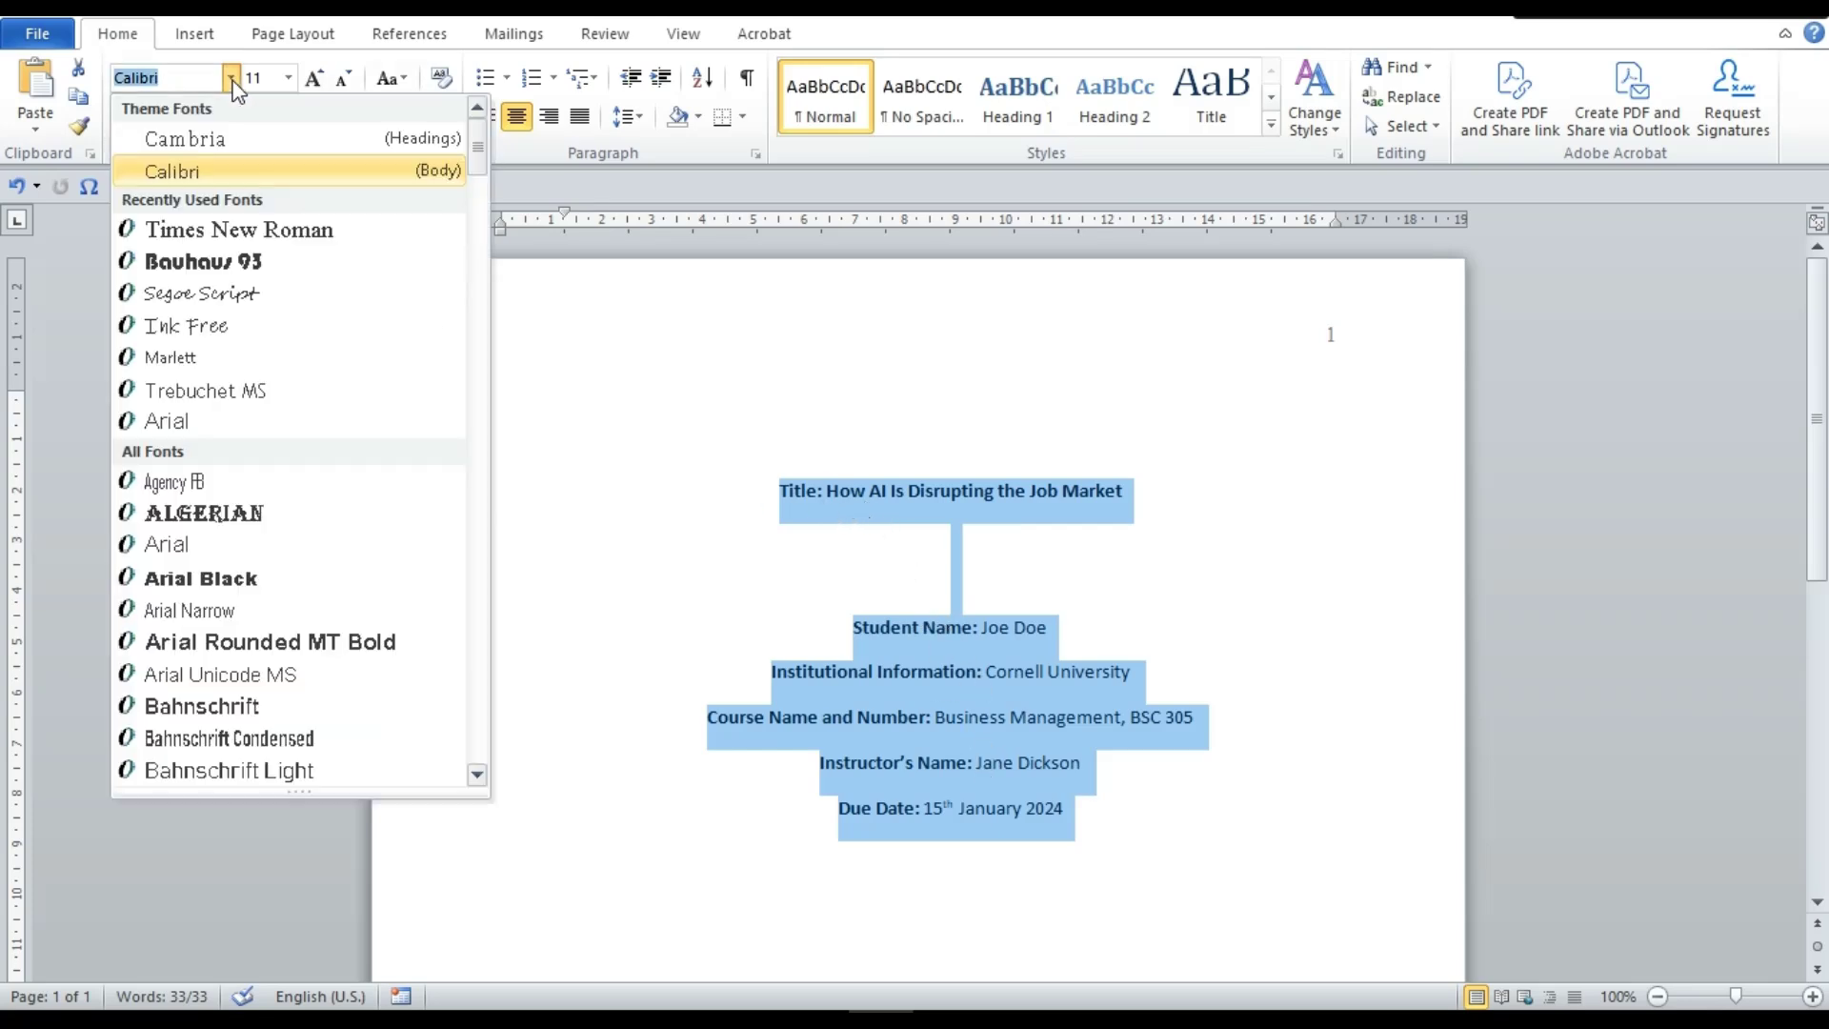
pyautogui.click(234, 238)
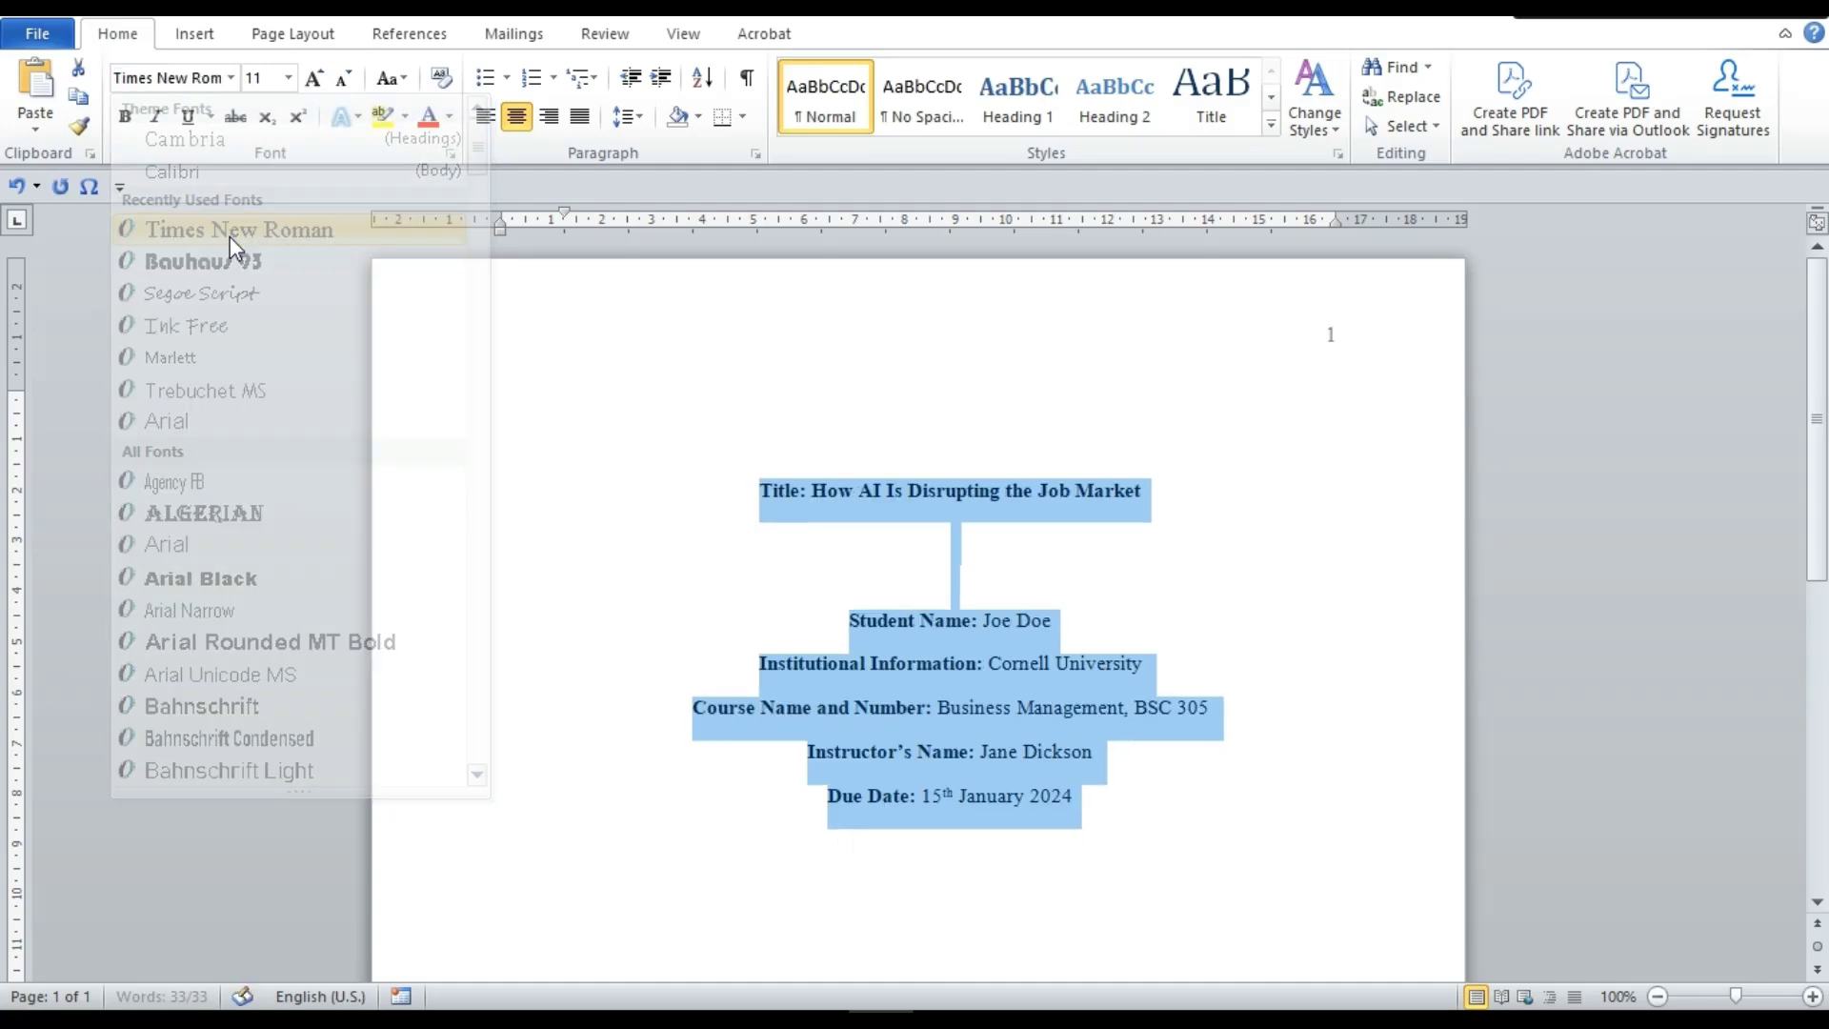
pyautogui.click(287, 78)
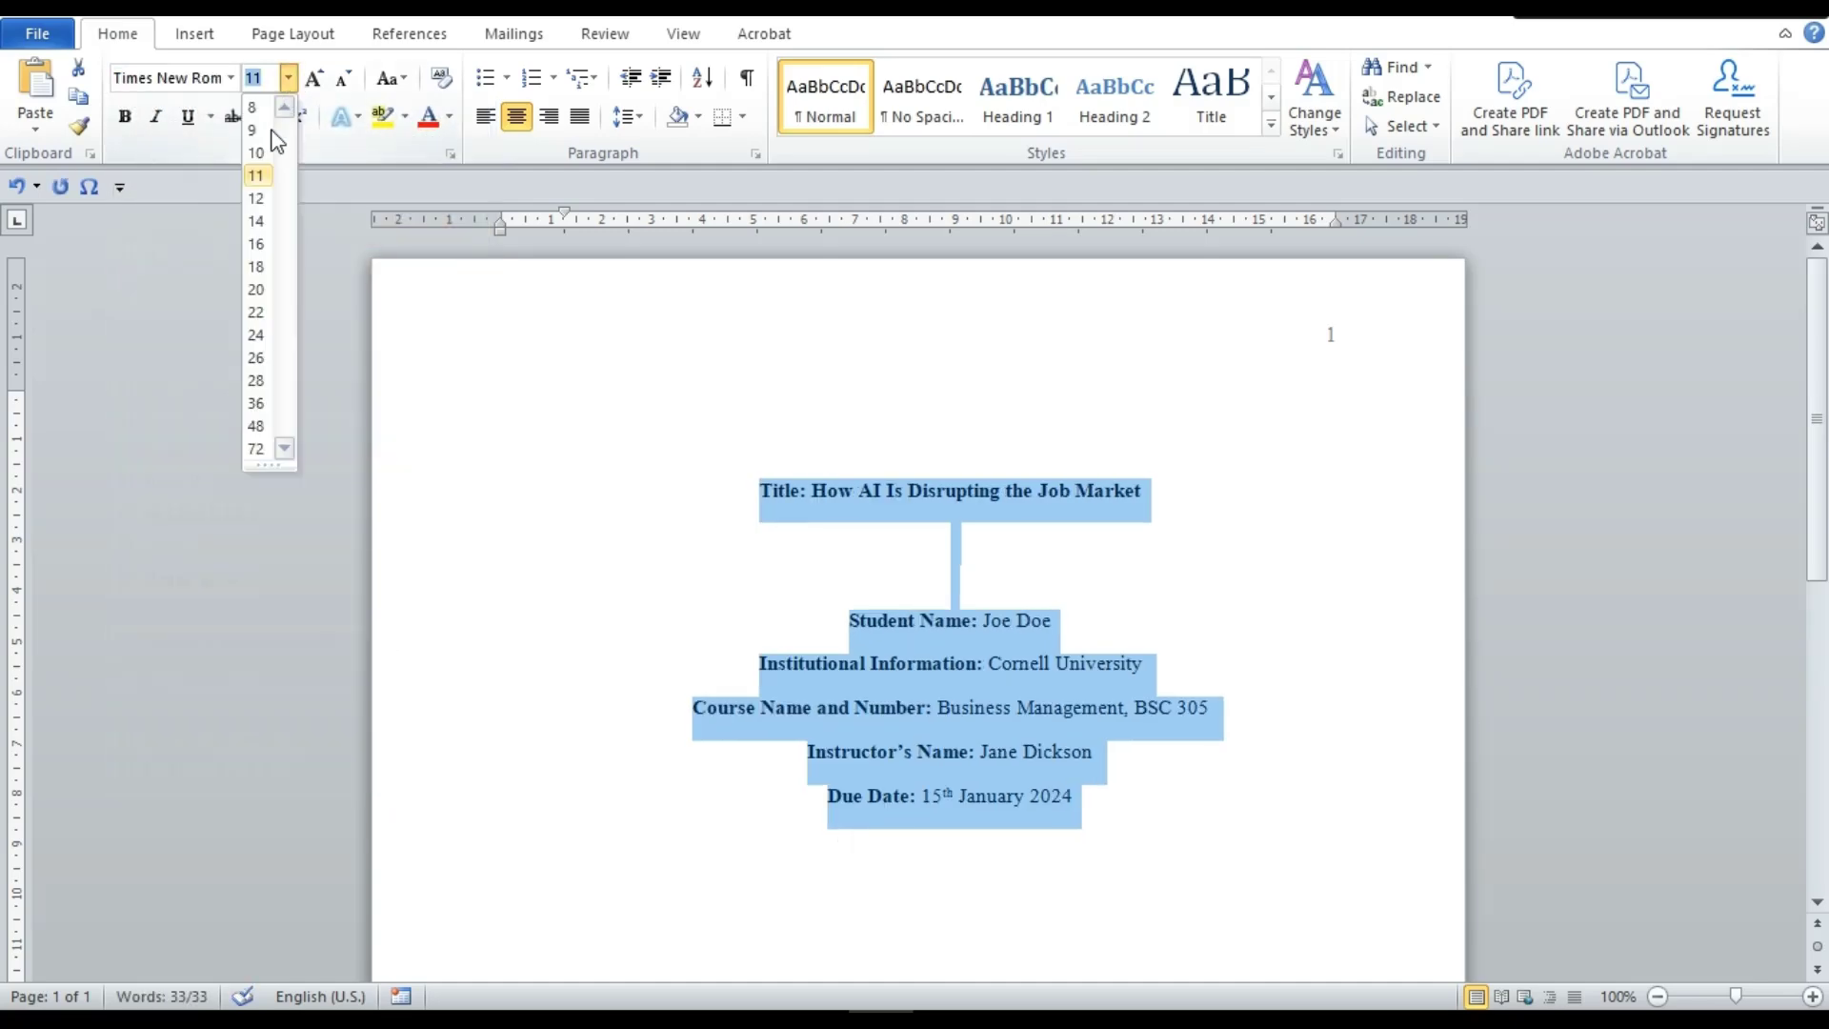
pyautogui.click(255, 198)
pyautogui.click(1002, 560)
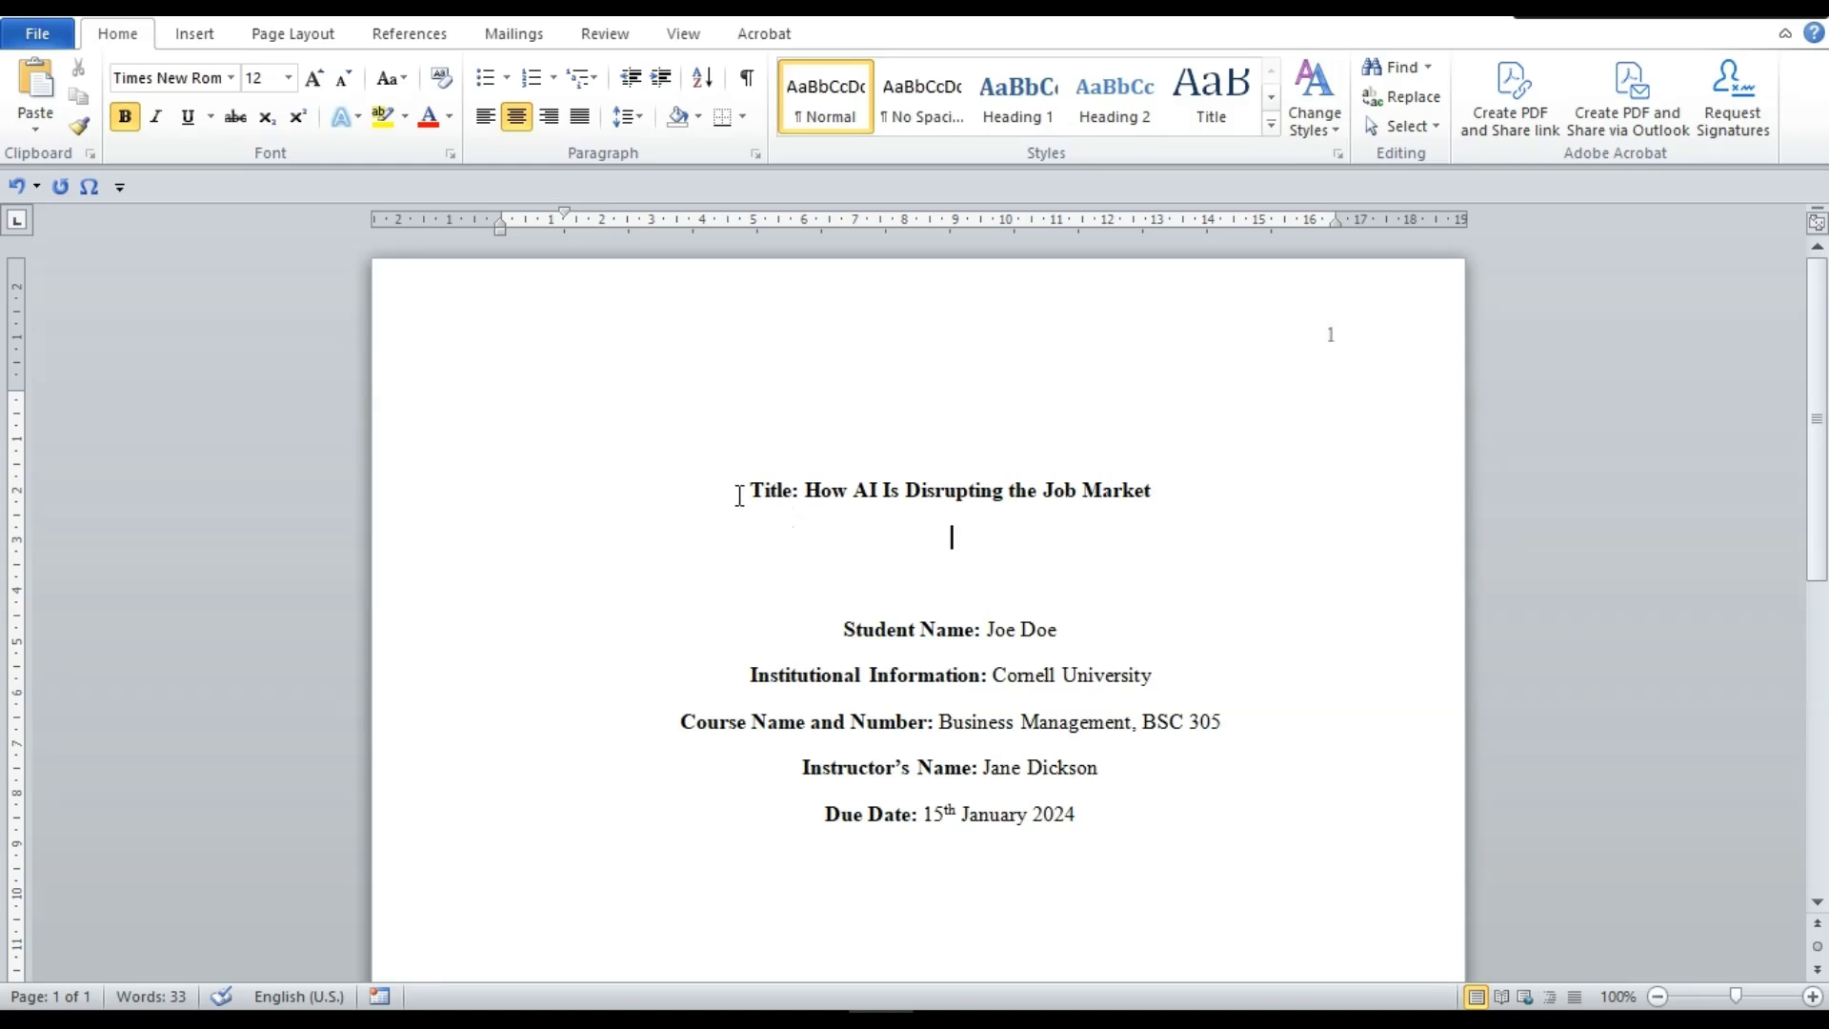
pyautogui.moveTo(741, 489); pyautogui.dragTo(1173, 512)
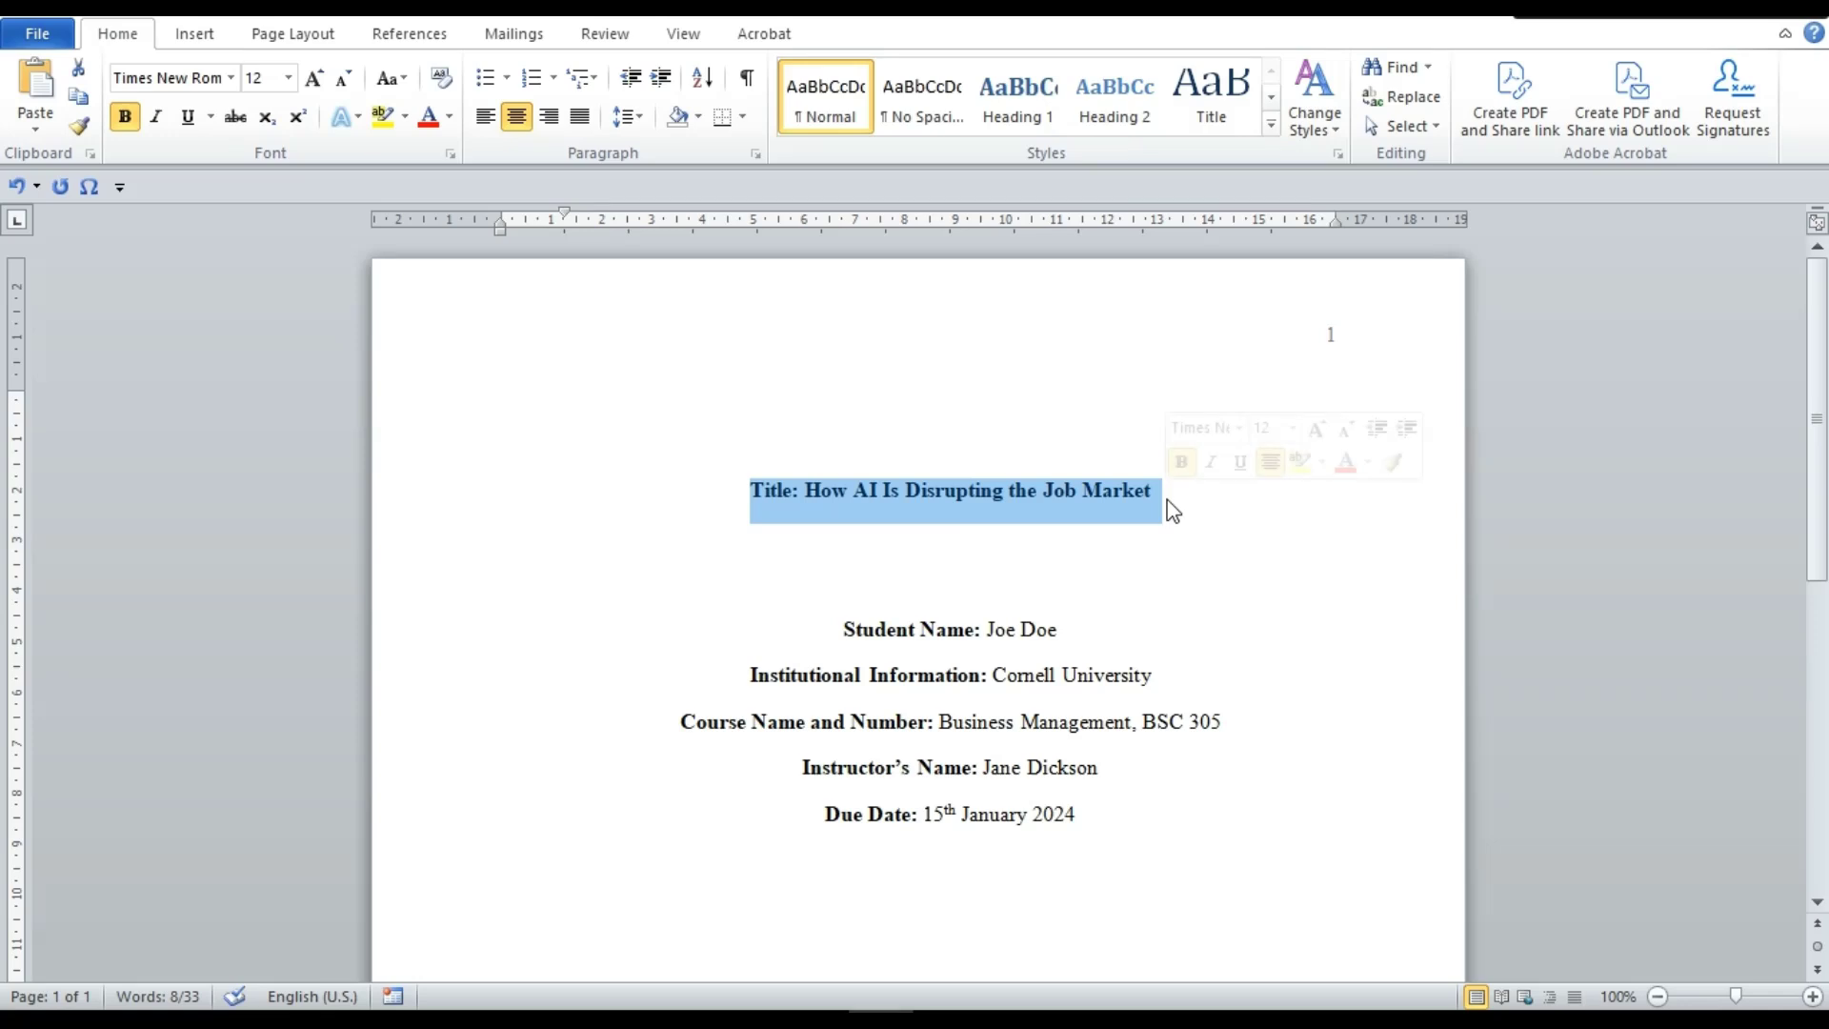
pyautogui.click(1107, 610)
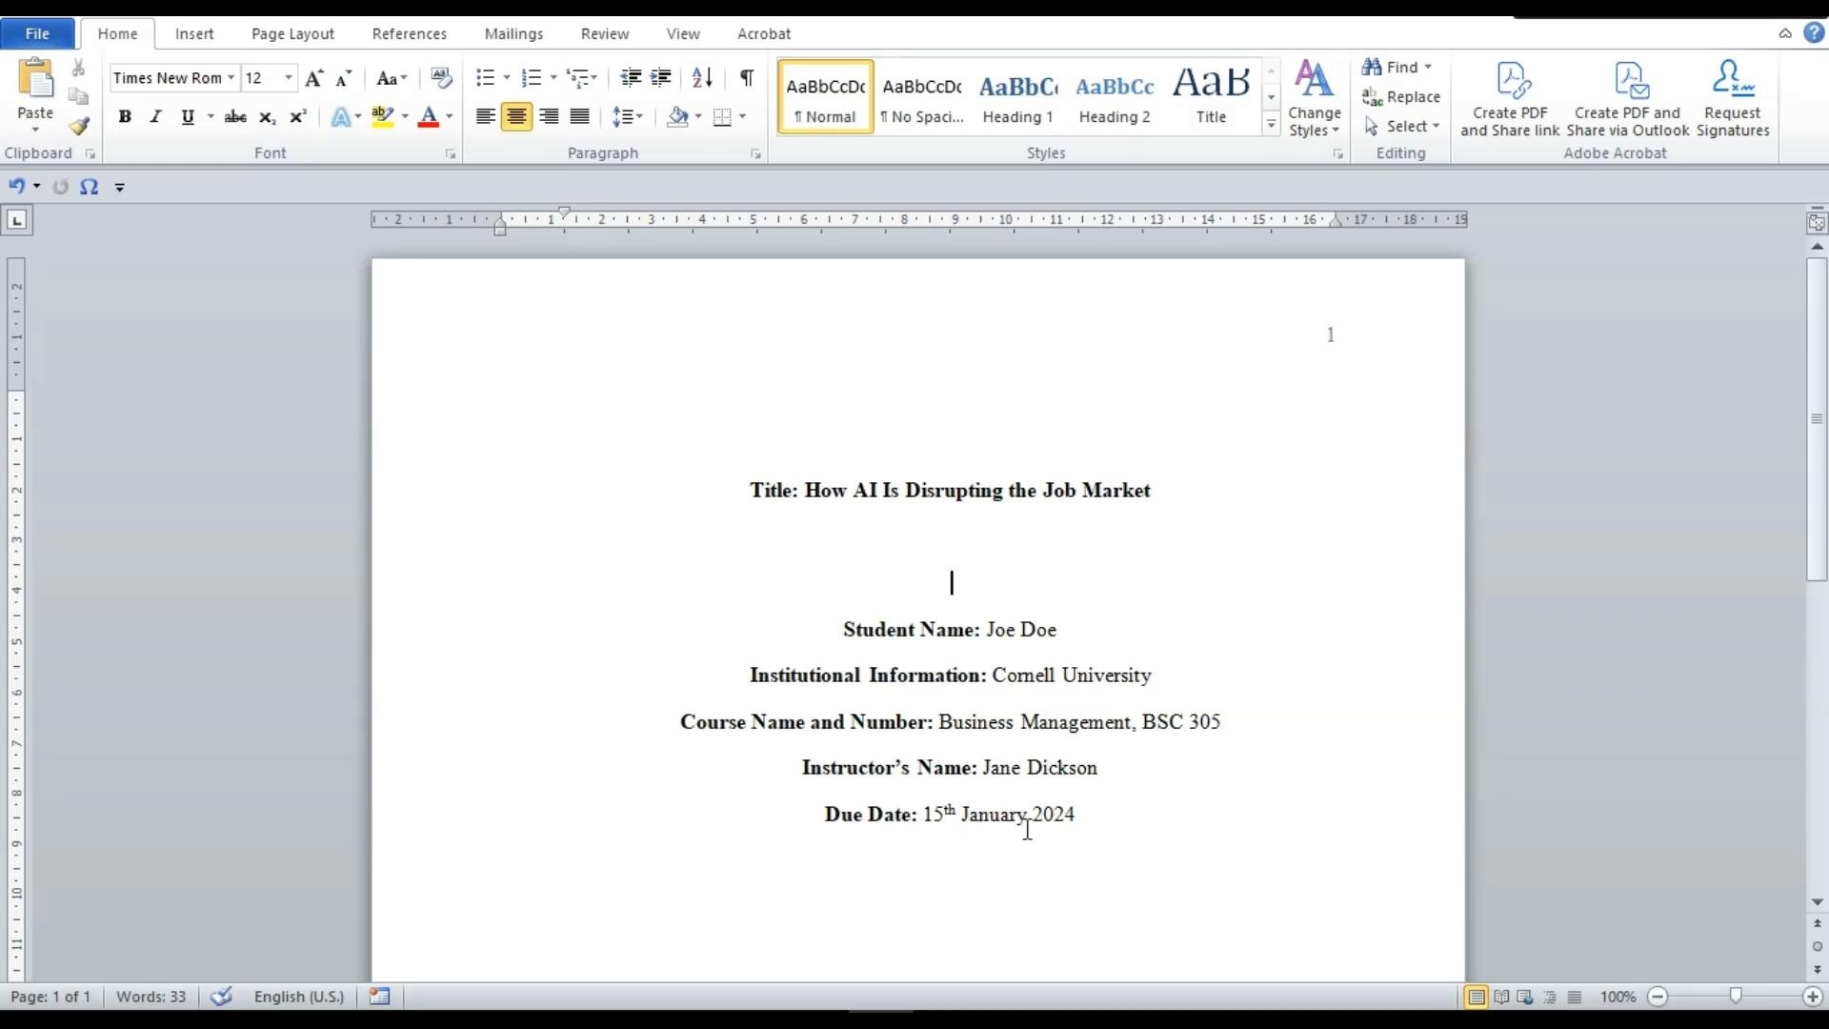
pyautogui.click(1125, 830)
# Add blank lines after the due date until page 2 starts, then return to page 1
pyautogui.press('Return')
pyautogui.press('Return')
pyautogui.press('Return')
pyautogui.press('Return')
pyautogui.press('Return')
pyautogui.press('Return')
pyautogui.press('Return')
pyautogui.press('Return')
pyautogui.press('Return')
pyautogui.press('Return')
pyautogui.press('Return')
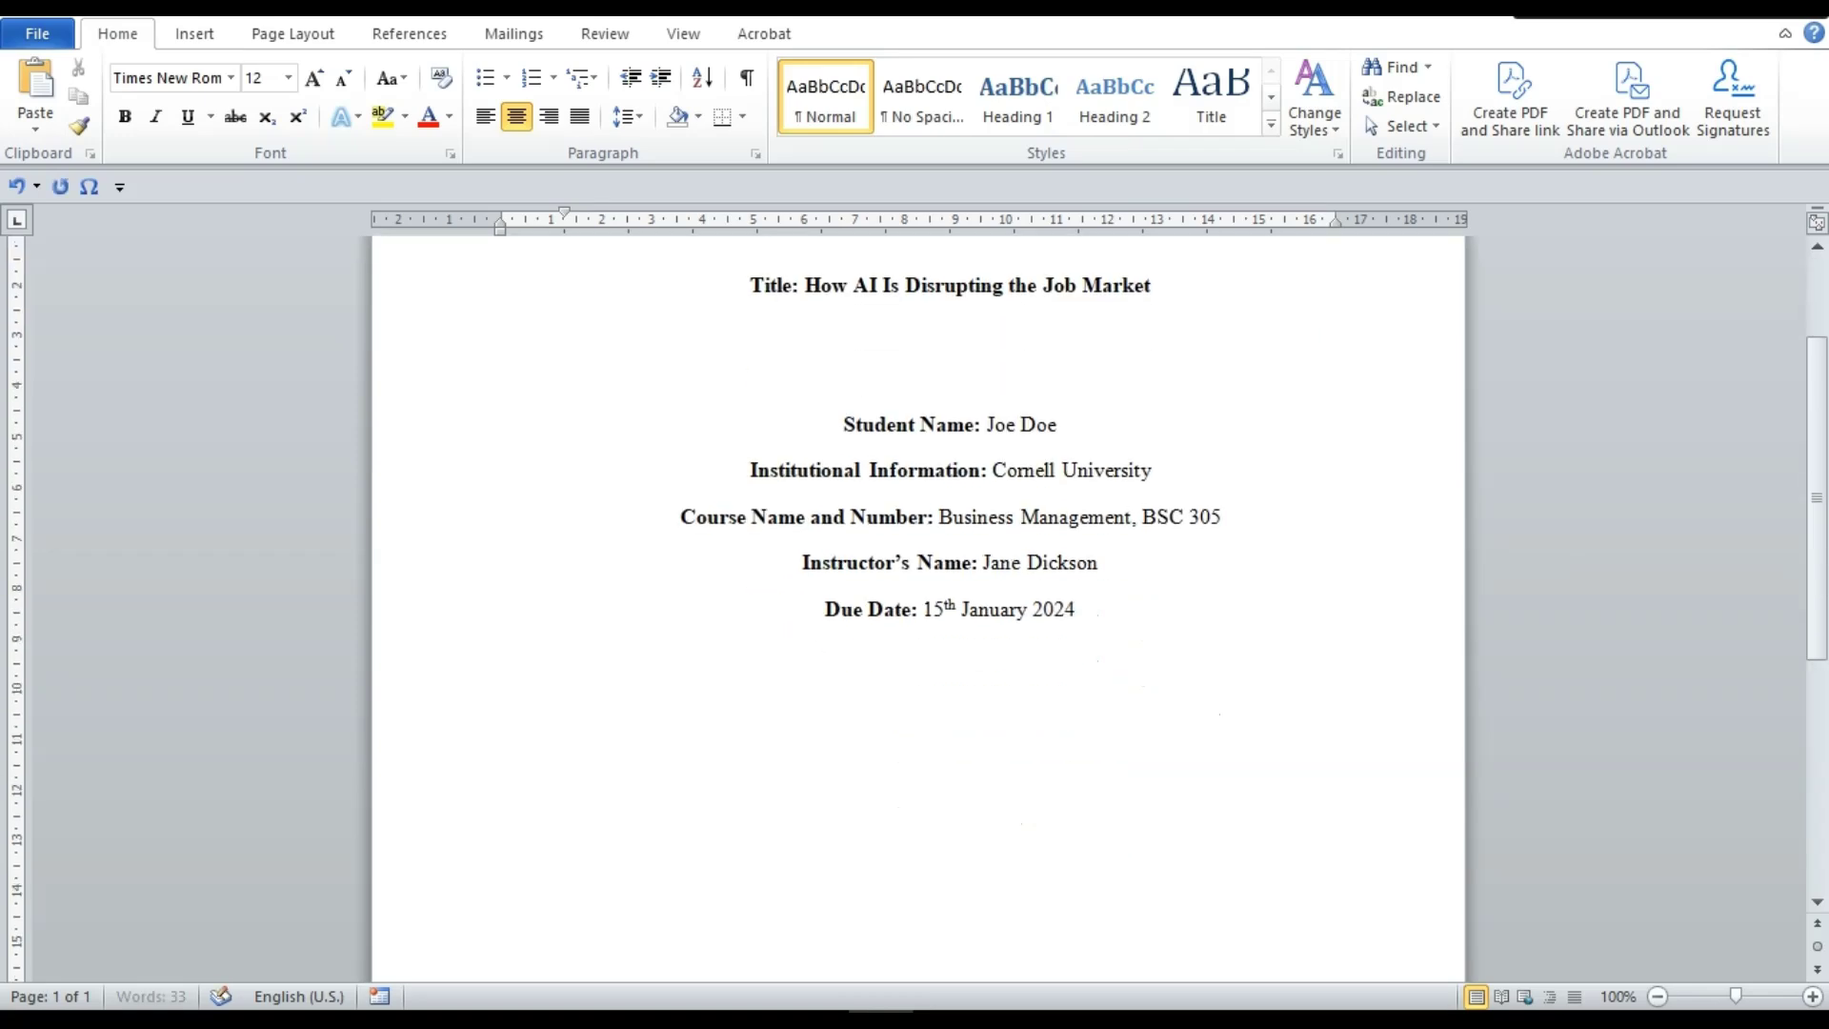
pyautogui.press('Return')
pyautogui.press('Return')
pyautogui.press('Return')
pyautogui.press('Return')
pyautogui.press('Return')
pyautogui.press('Return')
pyautogui.press('Return')
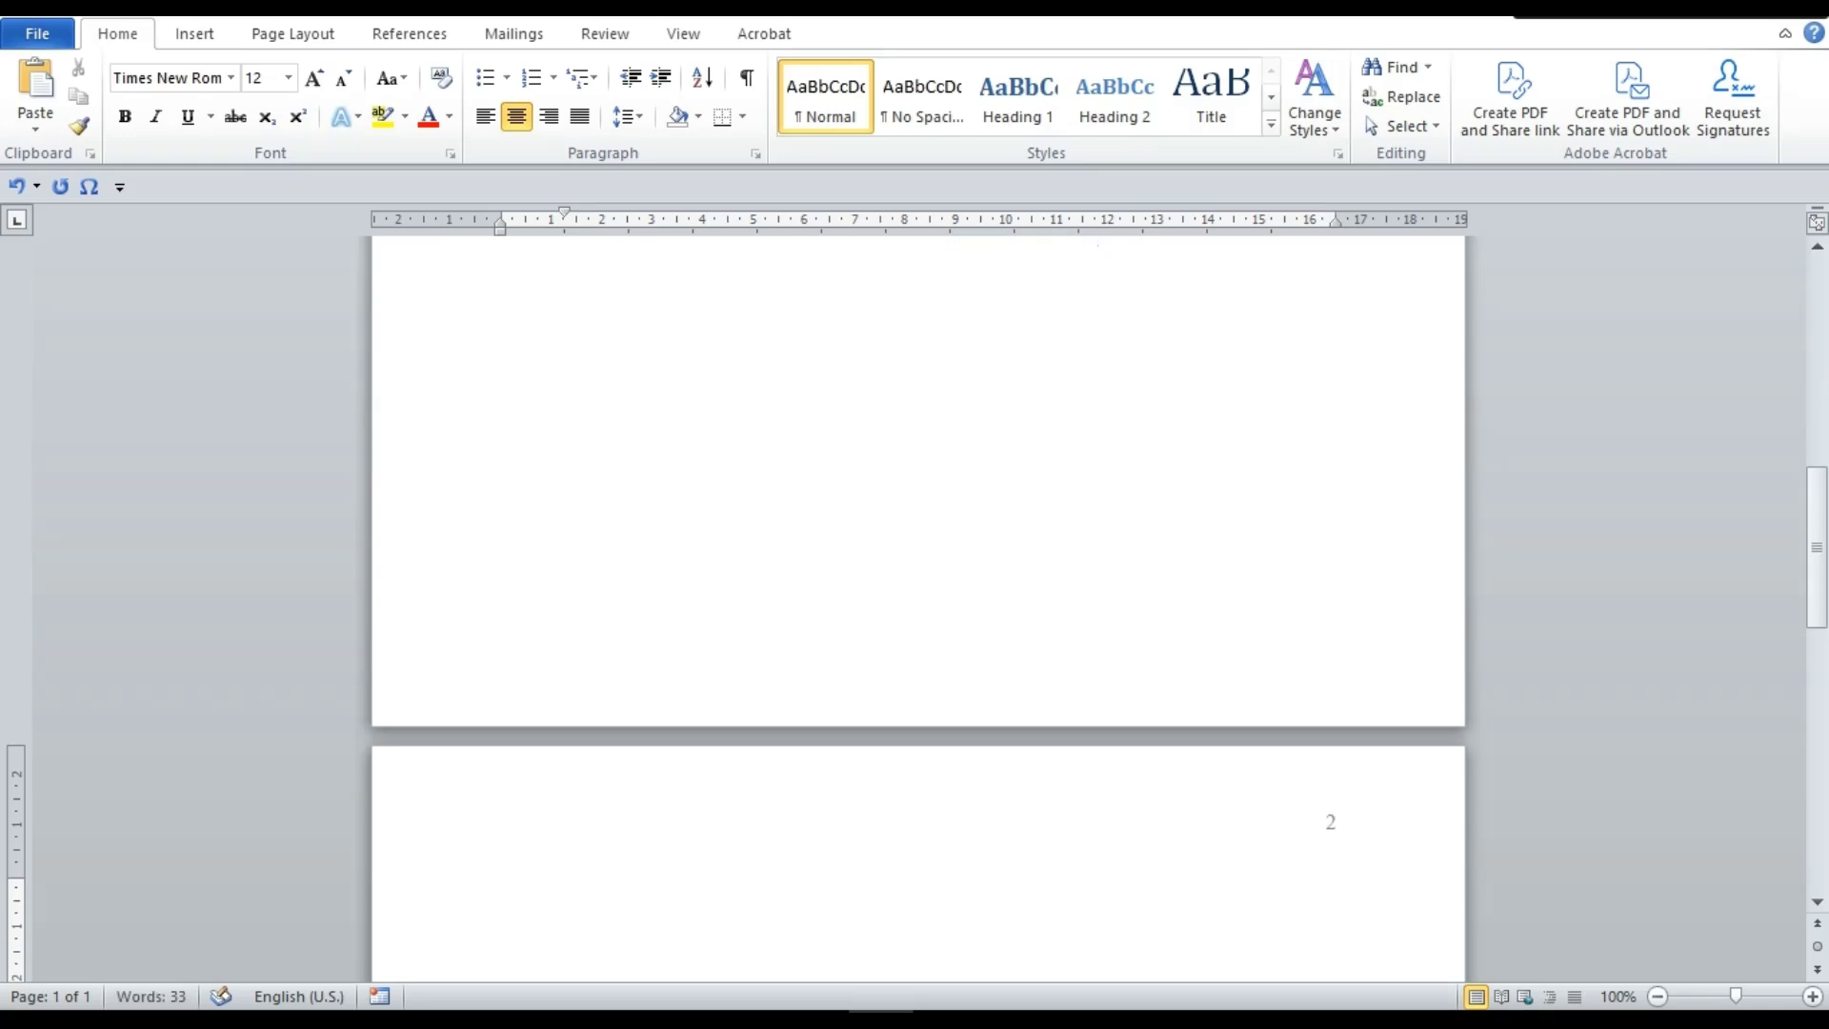
pyautogui.press('Up')
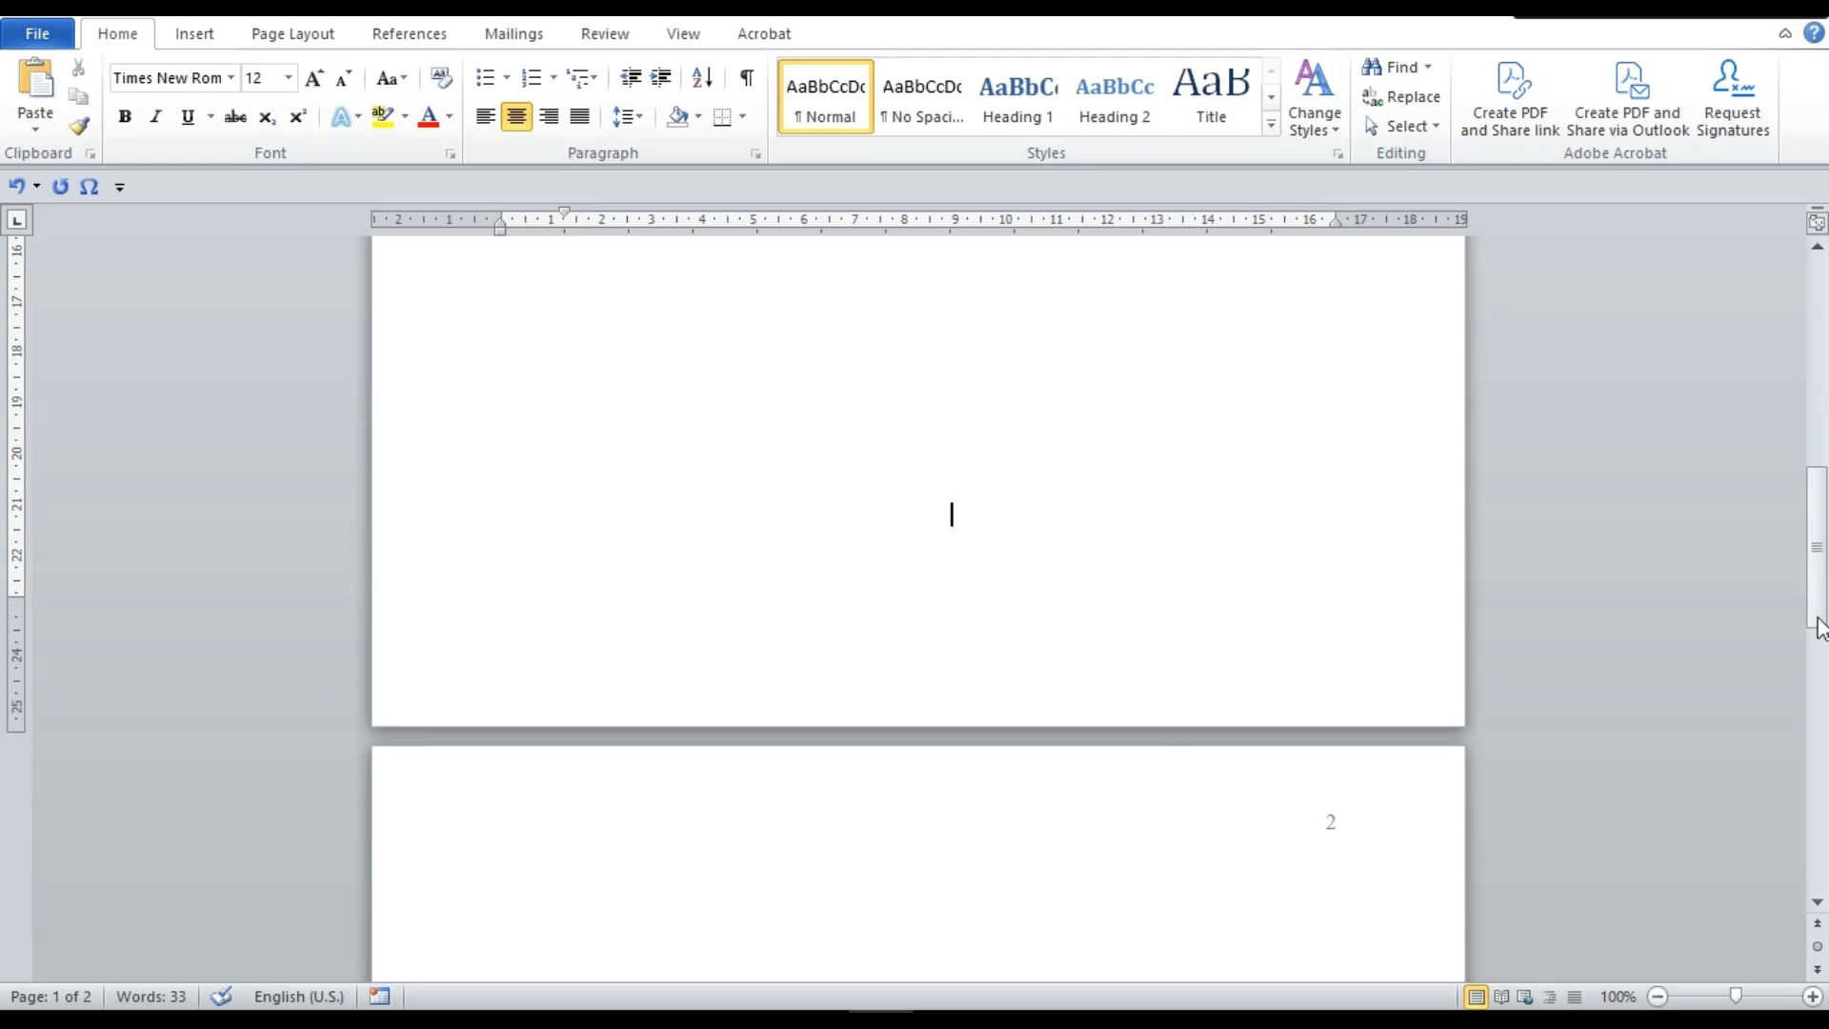
pyautogui.moveTo(1817, 547); pyautogui.dragTo(1824, 362)
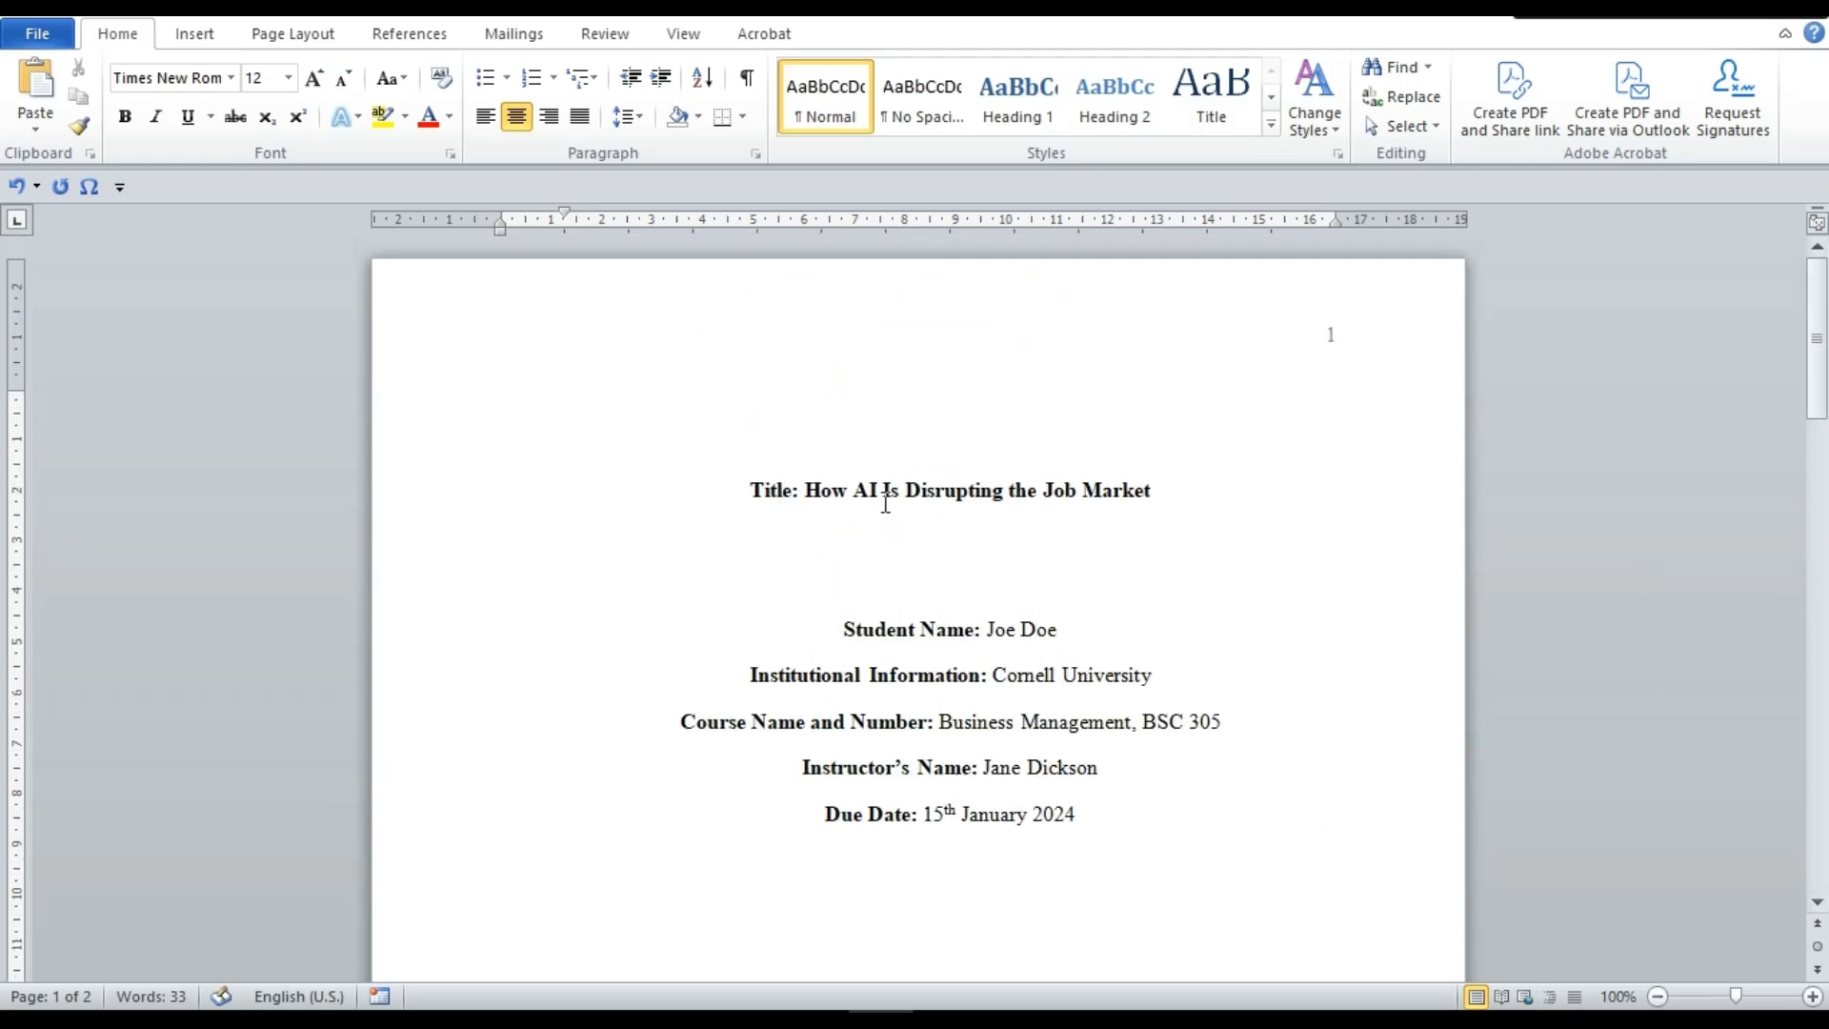